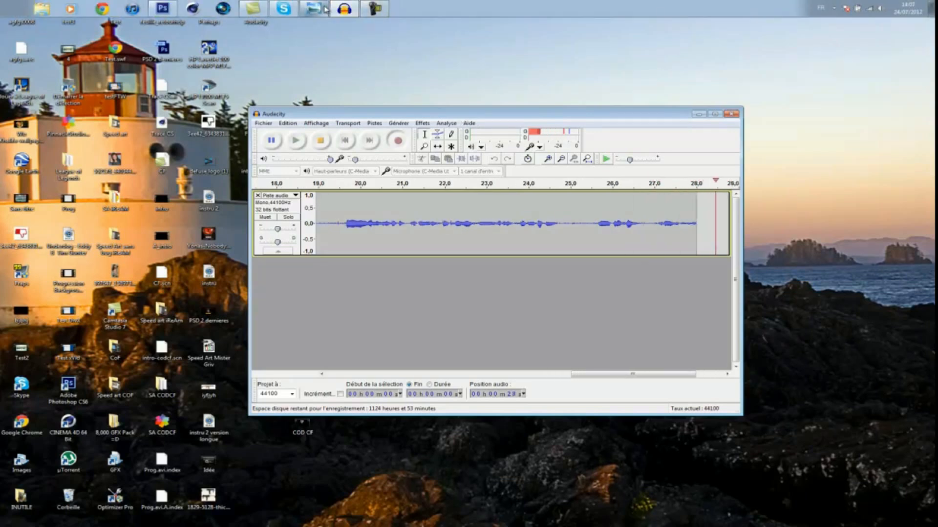
# Bring up the Violet image in the photo viewer and examine its graffiti lettering and background design.
pyautogui.click(323, 6)
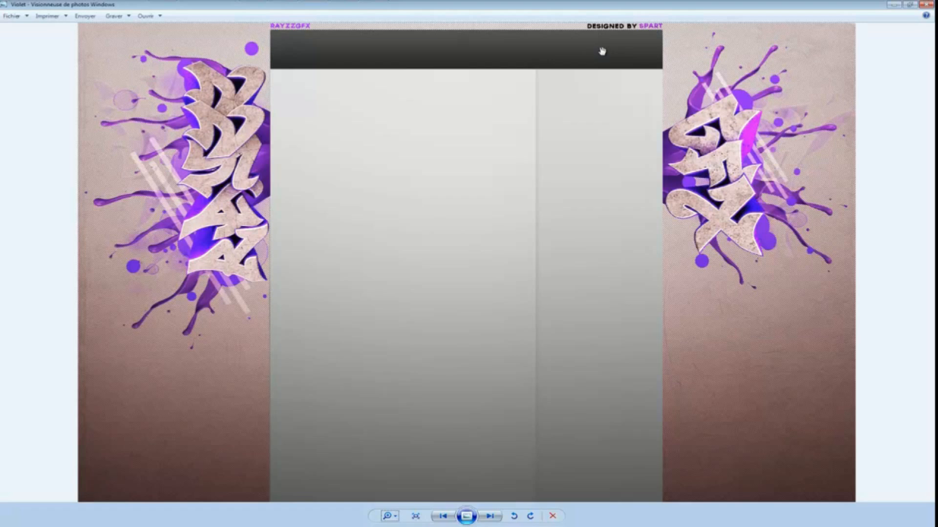
pyautogui.moveTo(340, 7)
pyautogui.moveTo(126, 2)
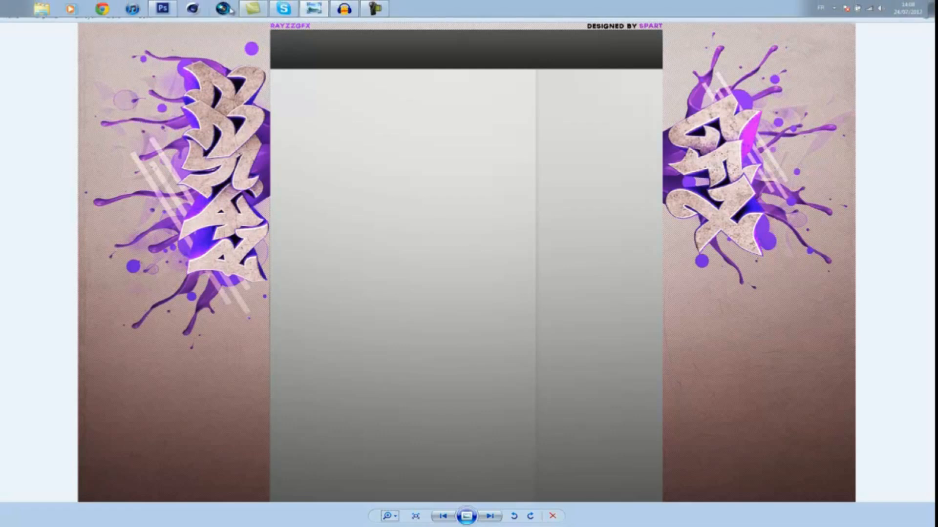
# Switch to CINEMA 4D and open the project file Alphabet C4D from the C4D folder.
pyautogui.click(194, 8)
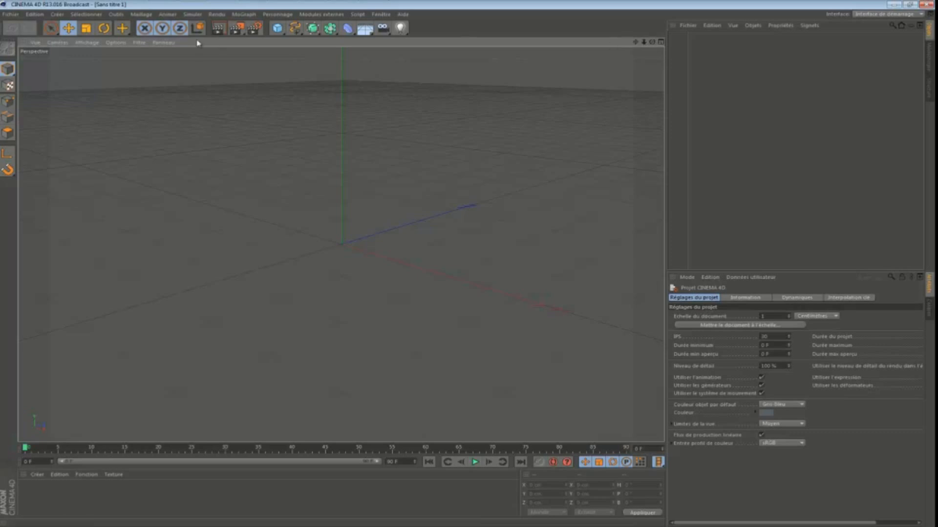
pyautogui.click(12, 18)
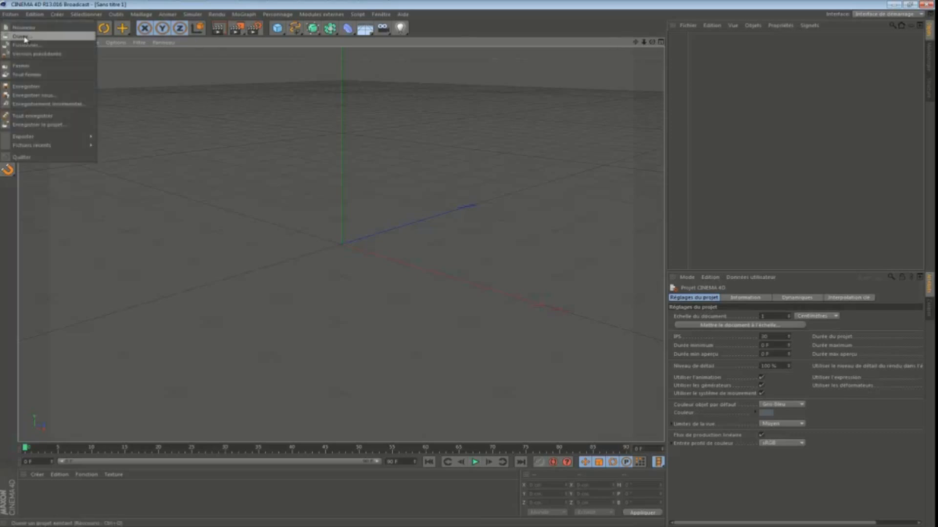
pyautogui.click(25, 33)
pyautogui.click(118, 285)
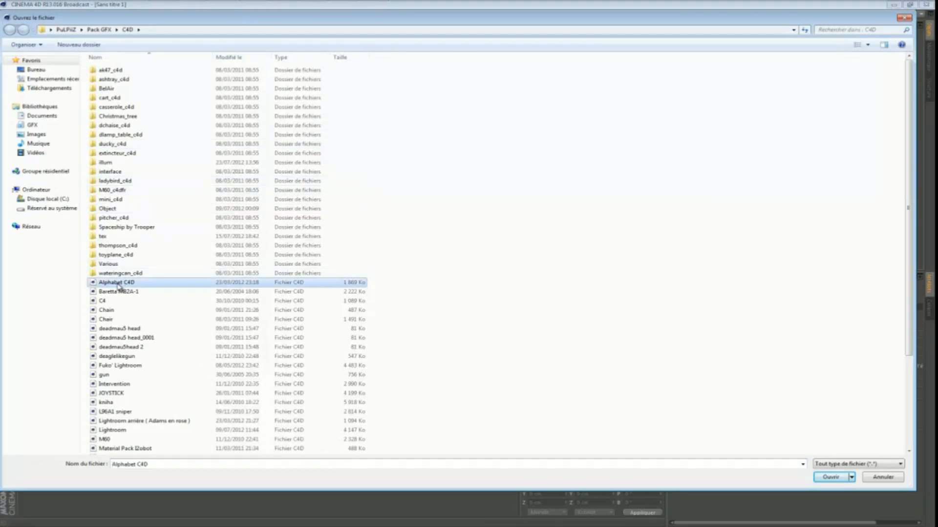
pyautogui.doubleClick(118, 288)
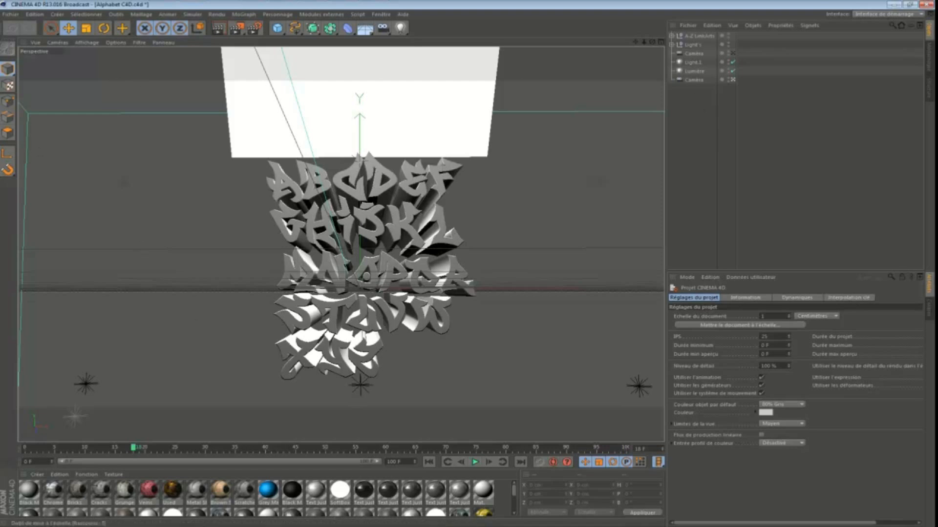
# Examine the 3D graffiti alphabet from different positions, distances and angles in the perspective view.
pyautogui.click(636, 42)
pyautogui.moveTo(636, 43); pyautogui.dragTo(469, 266)
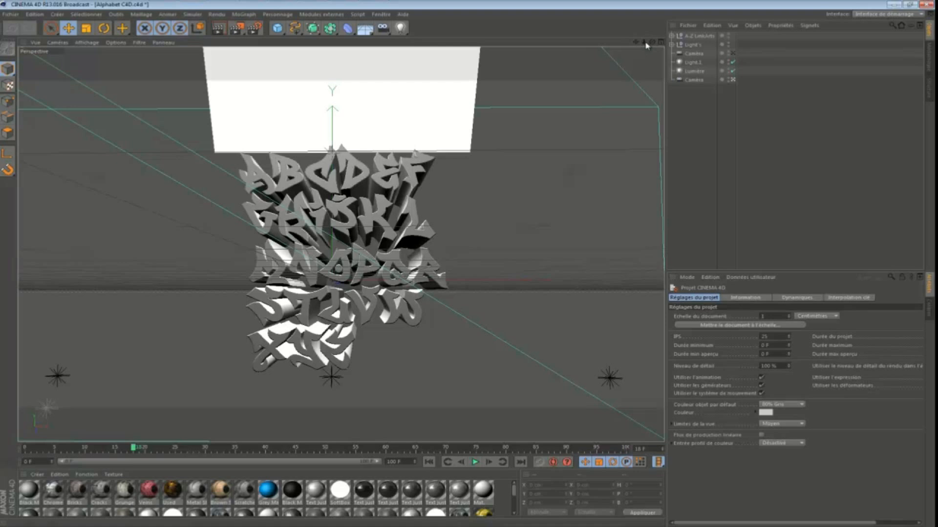
pyautogui.moveTo(644, 43); pyautogui.dragTo(467, 268)
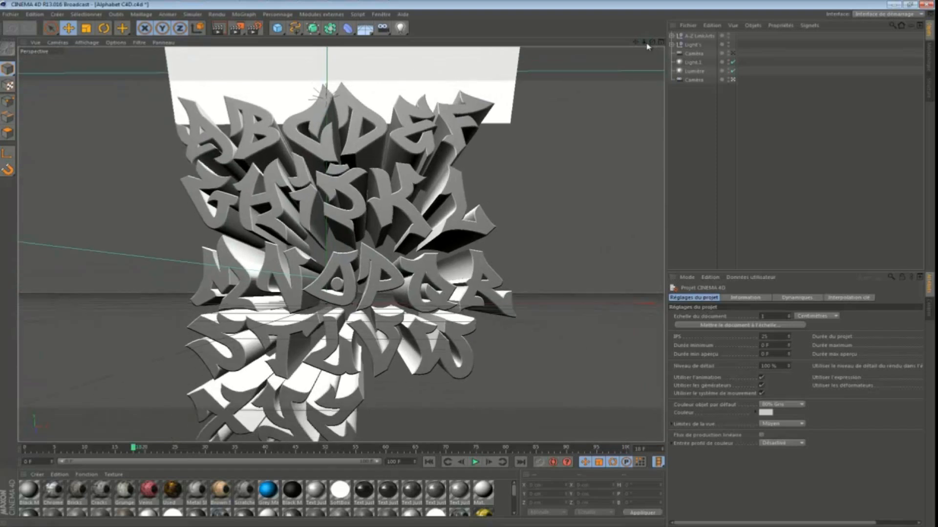
pyautogui.moveTo(644, 44); pyautogui.dragTo(468, 266)
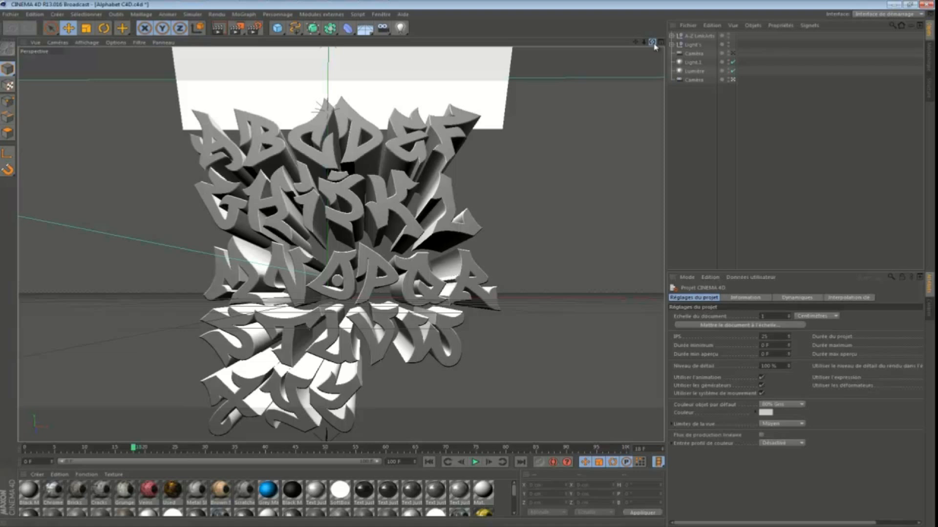
pyautogui.moveTo(654, 46)
pyautogui.mouseDown()
pyautogui.moveTo(471, 268)
pyautogui.moveTo(487, 270)
pyautogui.moveTo(468, 267)
pyautogui.mouseUp()
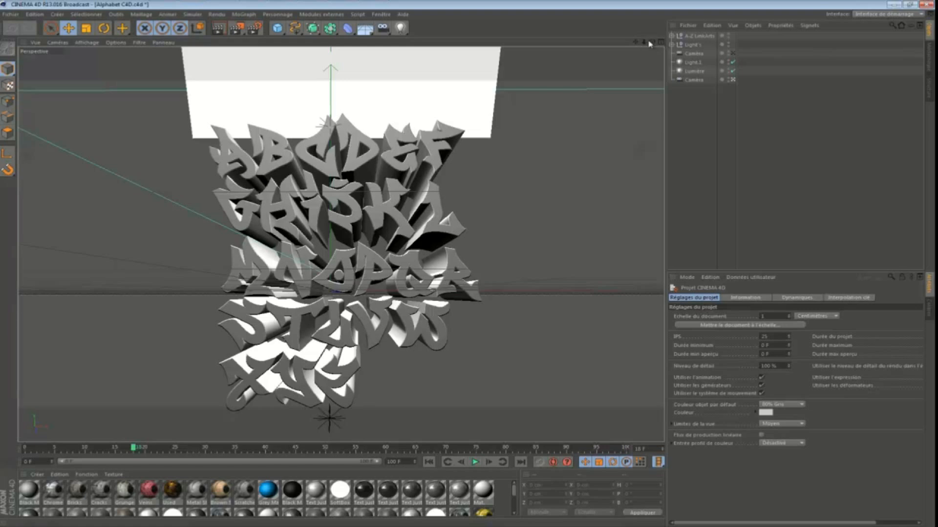
pyautogui.moveTo(652, 42); pyautogui.dragTo(469, 269)
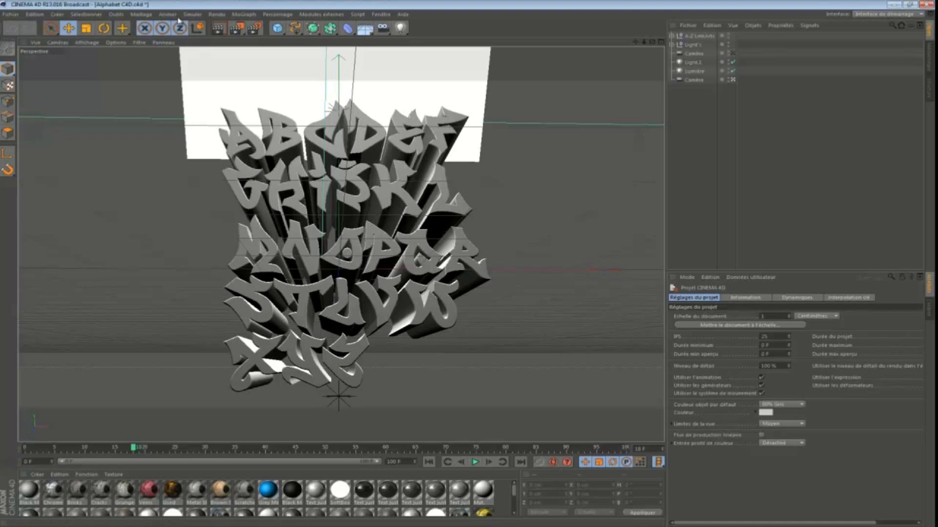
# Set the render output to save under the name Tuto in the Logo folder of the Images library.
pyautogui.click(255, 30)
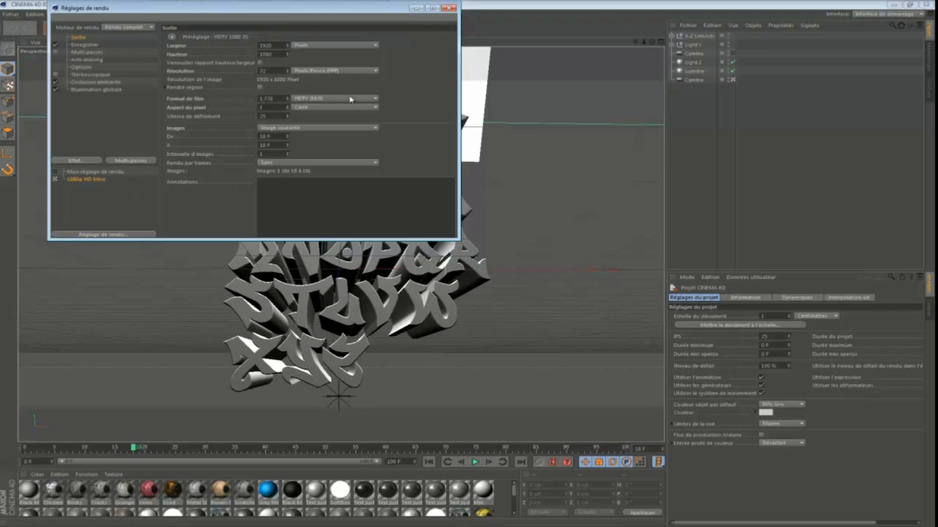
pyautogui.click(81, 45)
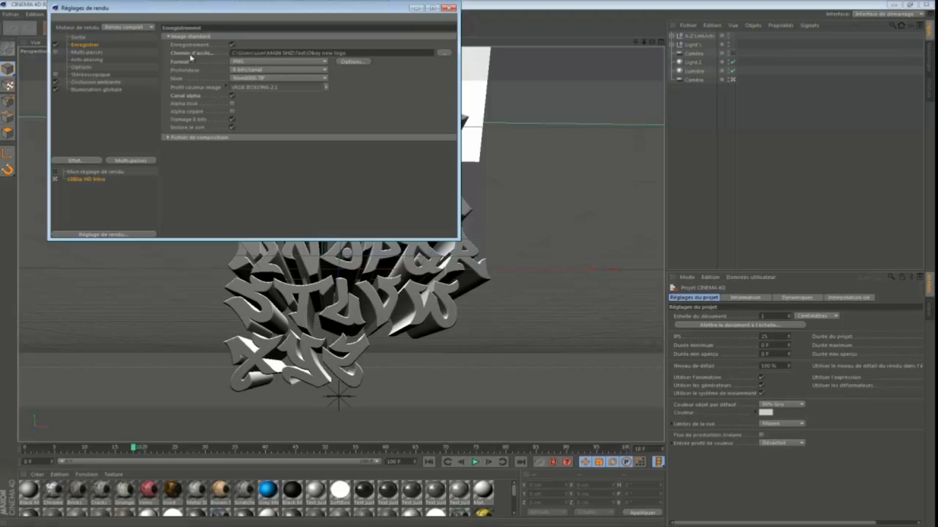
pyautogui.click(443, 54)
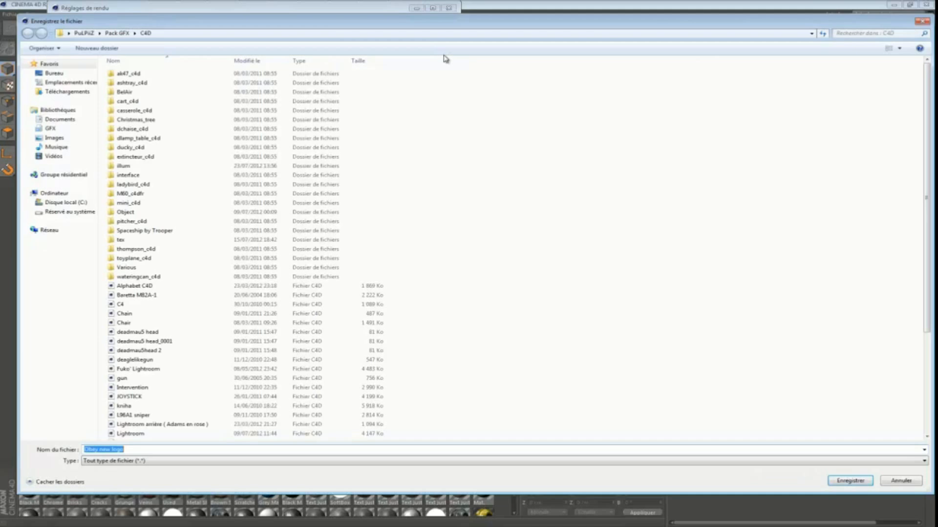
pyautogui.click(63, 139)
pyautogui.click(240, 122)
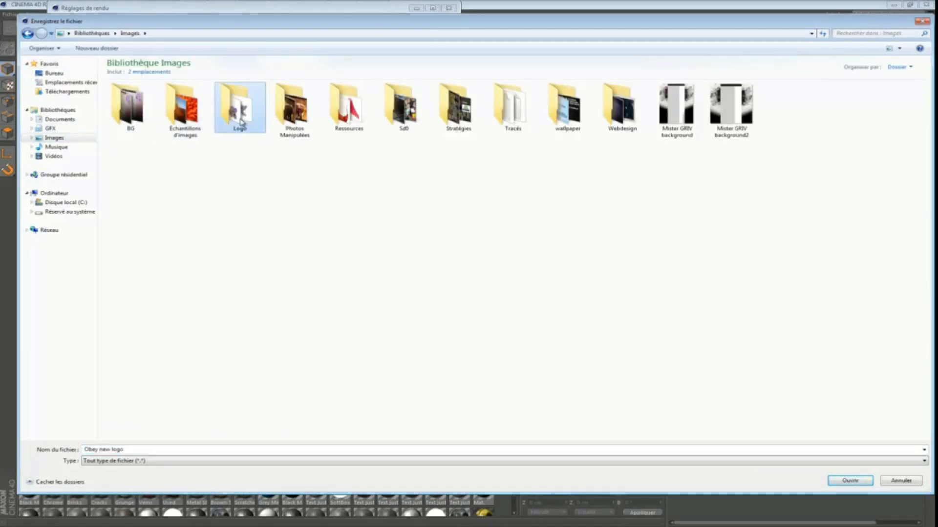
pyautogui.doubleClick(241, 122)
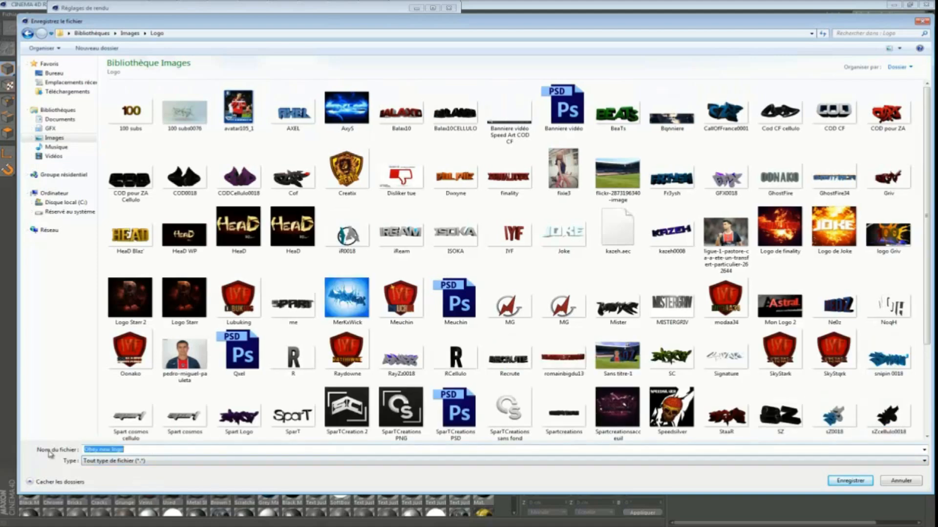
pyautogui.write('Tuil')
pyautogui.press('BackSpace')
pyautogui.write('to')
pyautogui.click(854, 482)
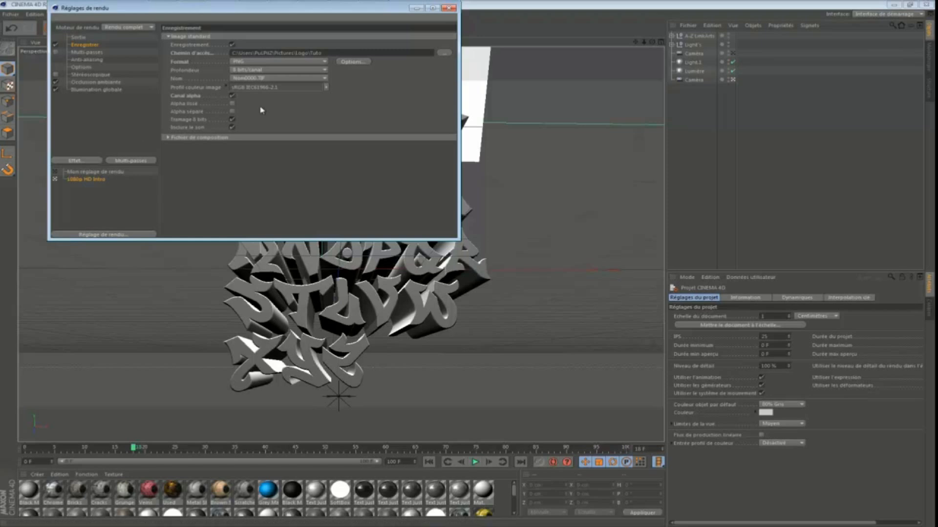
pyautogui.click(448, 9)
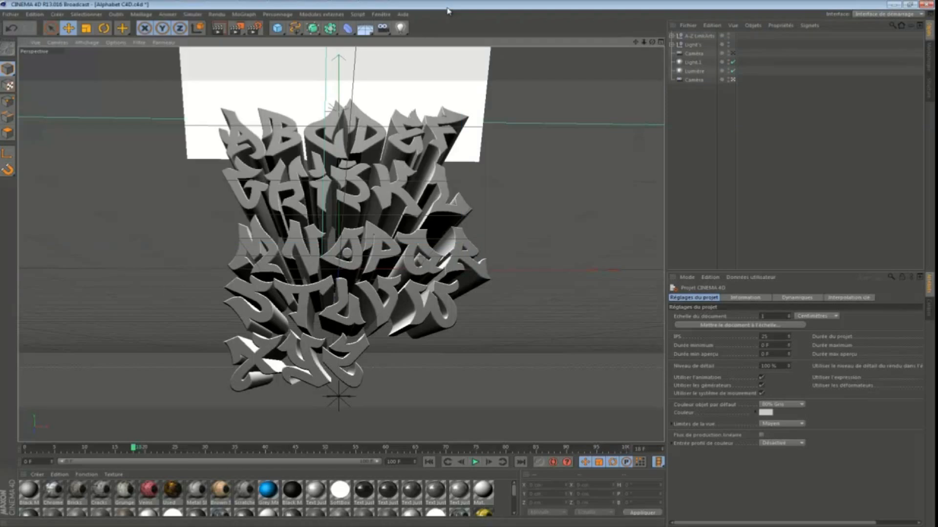
# Preview a render of the whole alphabet directly in the perspective view, stop it, and look at the other render options.
pyautogui.click(219, 29)
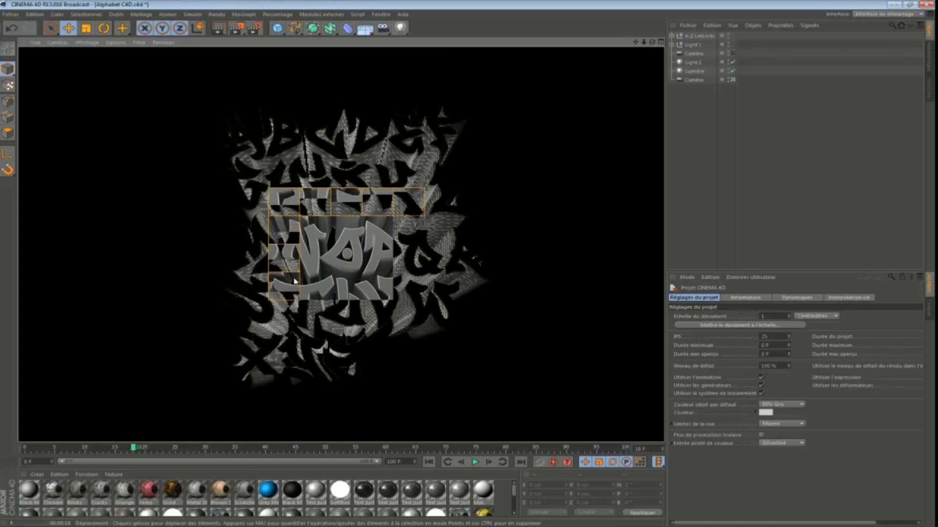
pyautogui.click(487, 209)
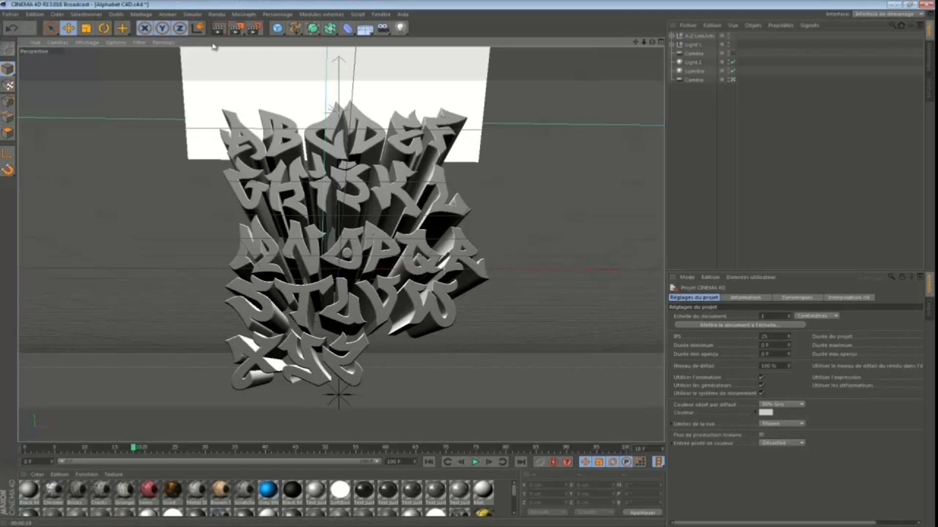
pyautogui.click(240, 31)
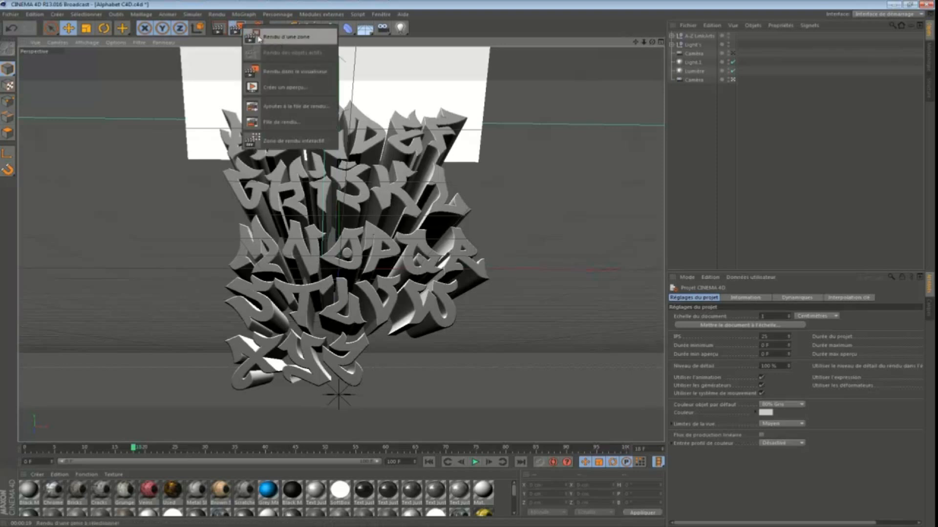
pyautogui.click(782, 86)
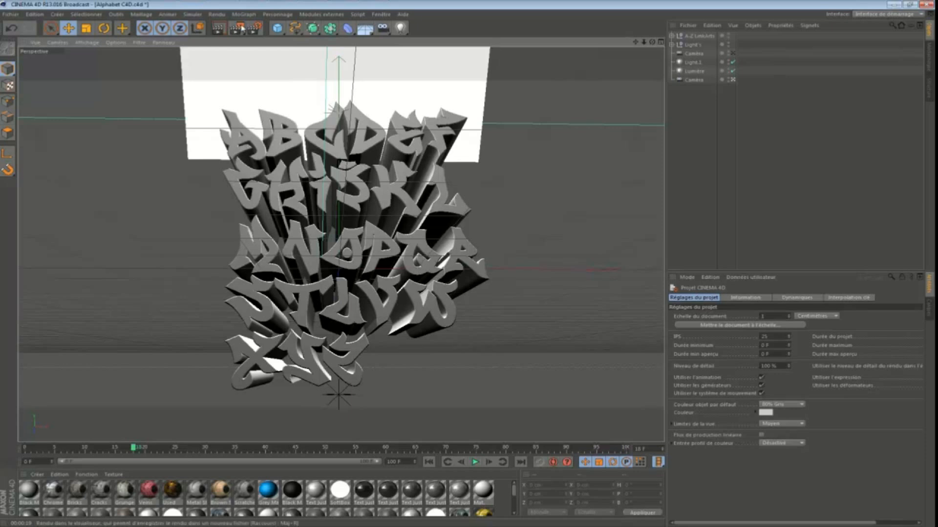
# Render the scene in the picture viewer, reduce the image zoom to 57 %, and stop the render.
pyautogui.click(242, 29)
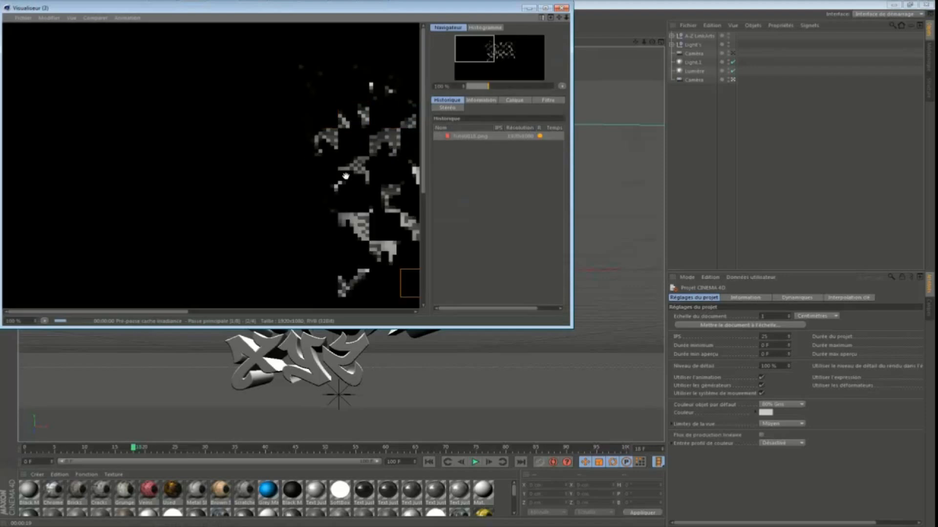
pyautogui.moveTo(488, 87); pyautogui.dragTo(484, 87)
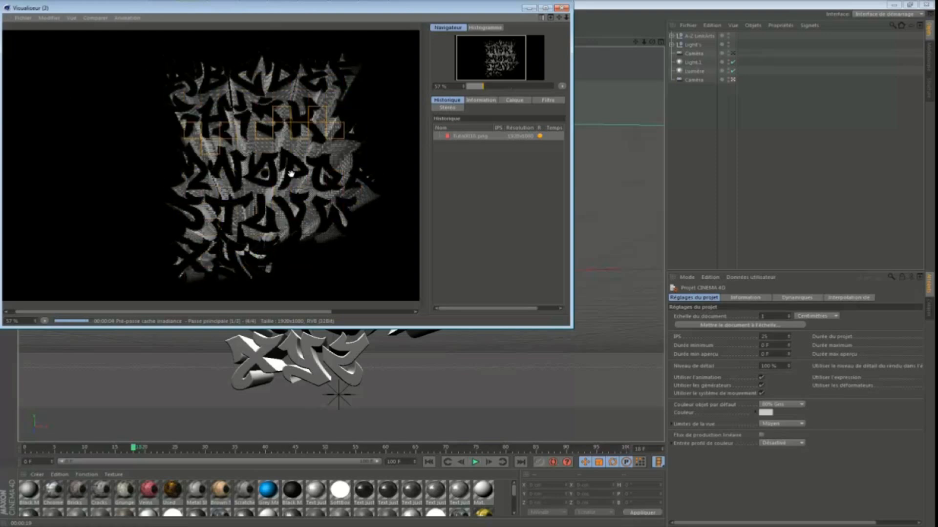
pyautogui.click(561, 8)
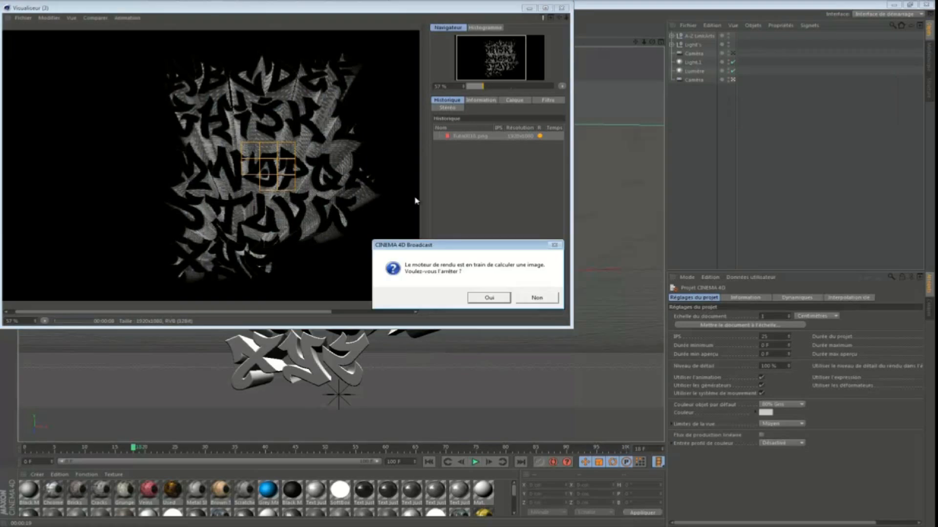
pyautogui.click(508, 299)
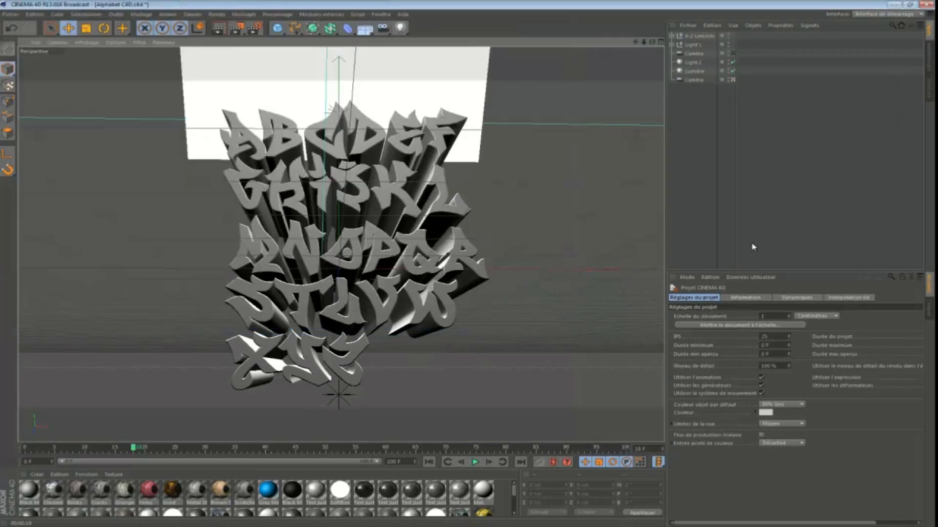
# Render only a rectangular region around the letters A, B and C in the perspective view.
pyautogui.click(237, 28)
pyautogui.click(266, 37)
pyautogui.moveTo(205, 100); pyautogui.dragTo(358, 161)
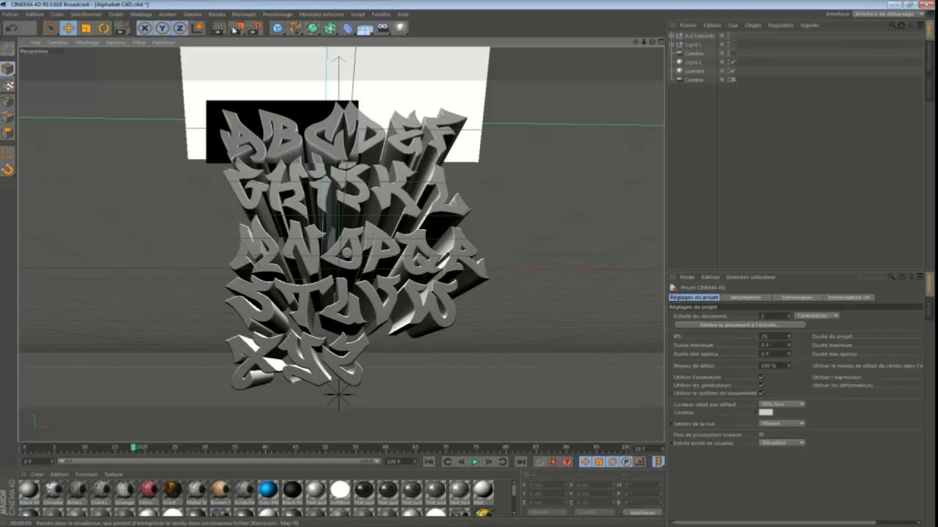
pyautogui.click(796, 117)
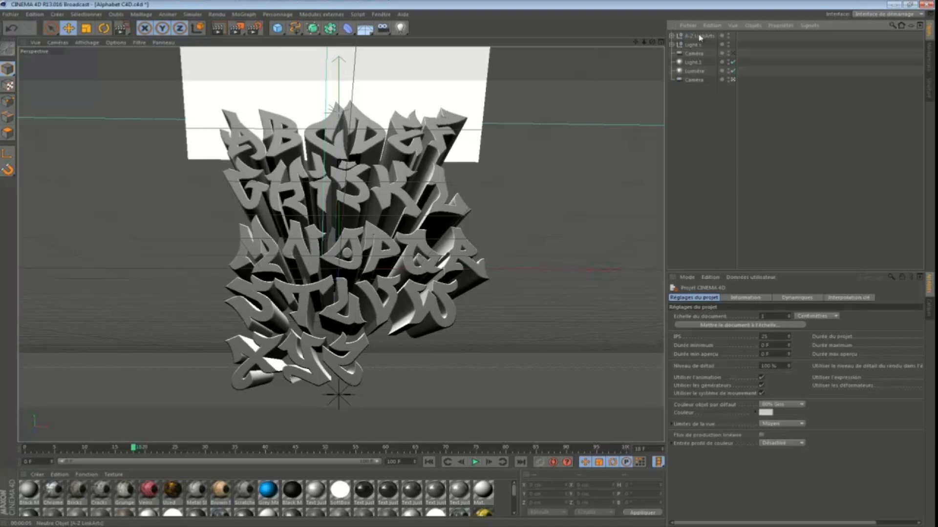
# Move the letters T and U out of the A-Z group, placing them directly above the lights group.
pyautogui.click(671, 36)
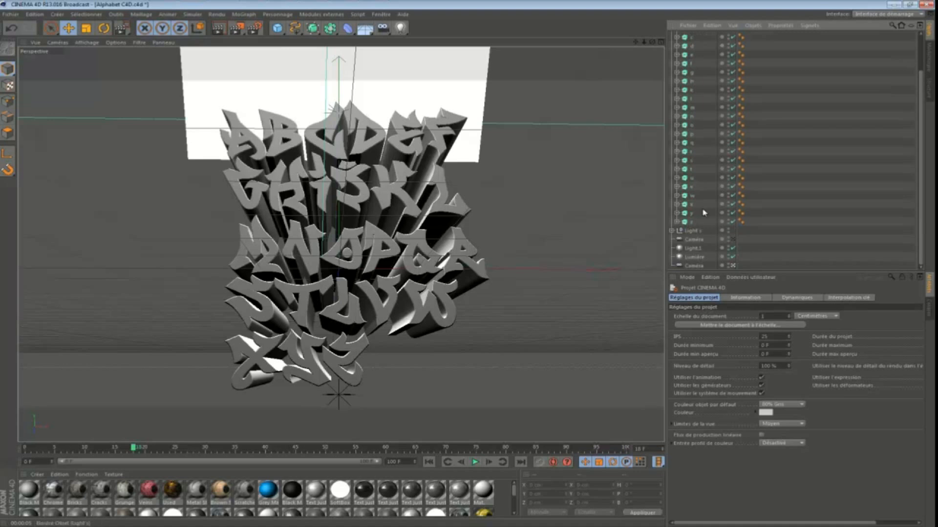
pyautogui.scroll(-3, 674, 106)
pyautogui.scroll(3, 697, 143)
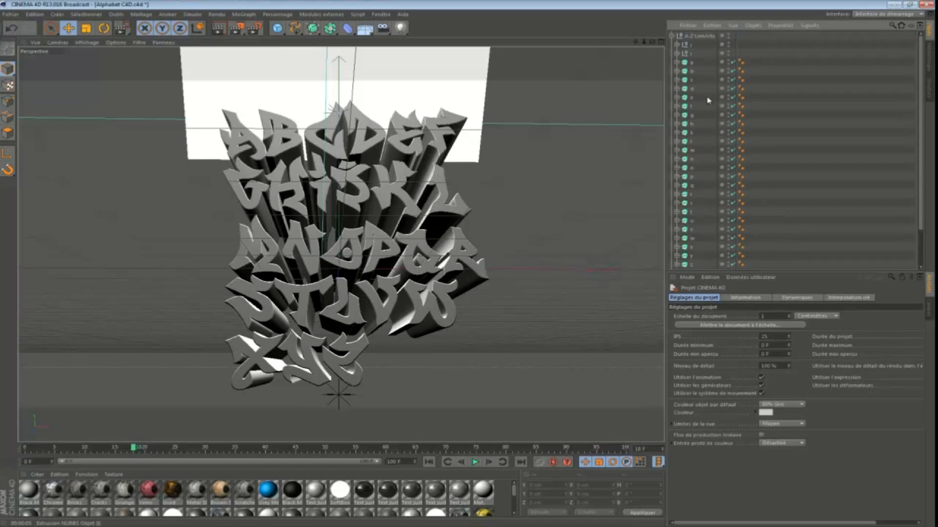
pyautogui.scroll(-3, 708, 108)
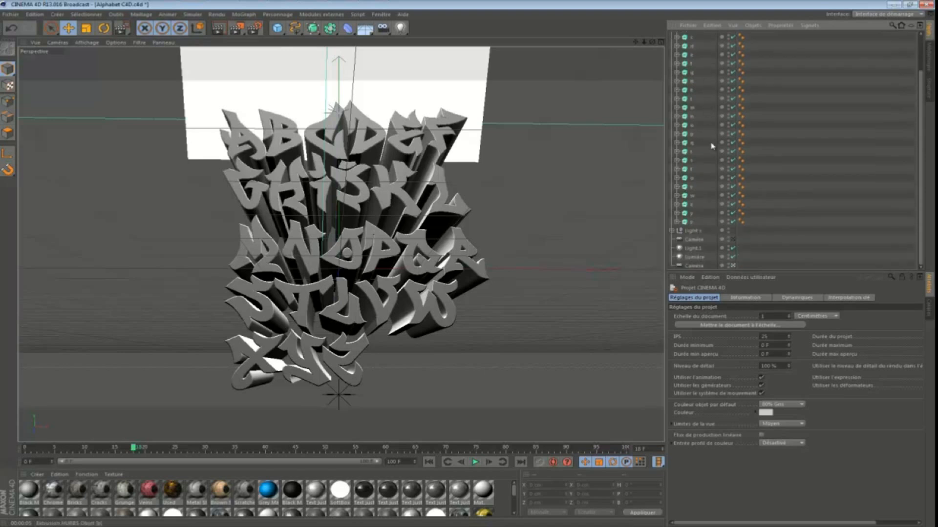
pyautogui.click(693, 171)
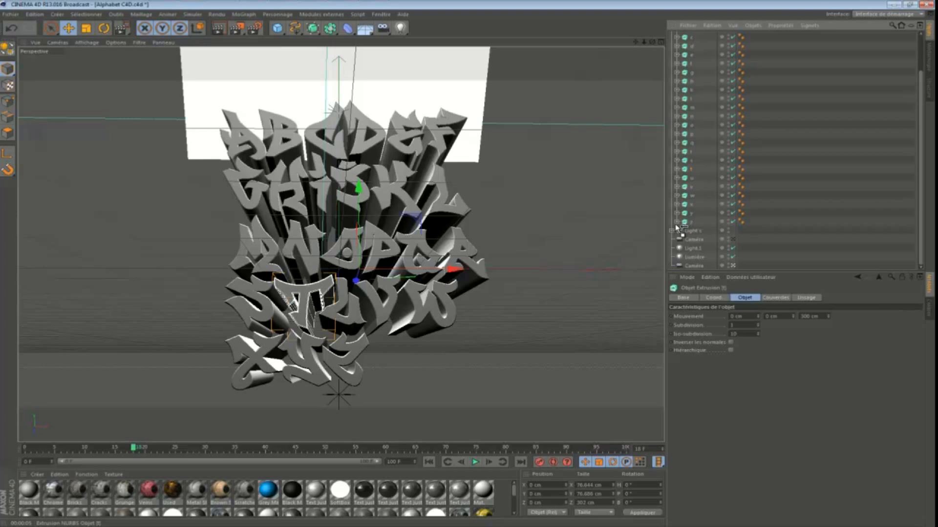
pyautogui.moveTo(677, 226); pyautogui.dragTo(677, 227)
pyautogui.moveTo(674, 226); pyautogui.dragTo(673, 227)
pyautogui.moveTo(692, 170); pyautogui.dragTo(676, 220)
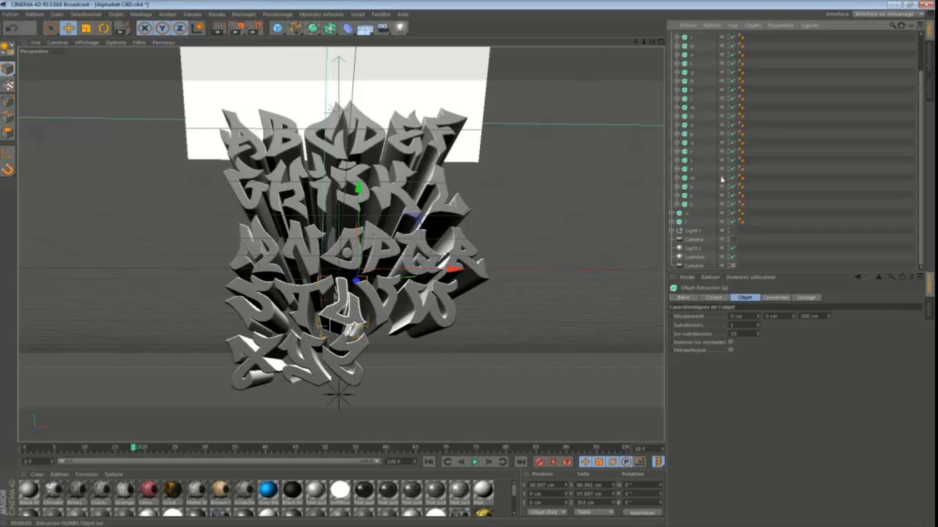
# Duplicate the separated letter T in the object hierarchy.
pyautogui.click(689, 222)
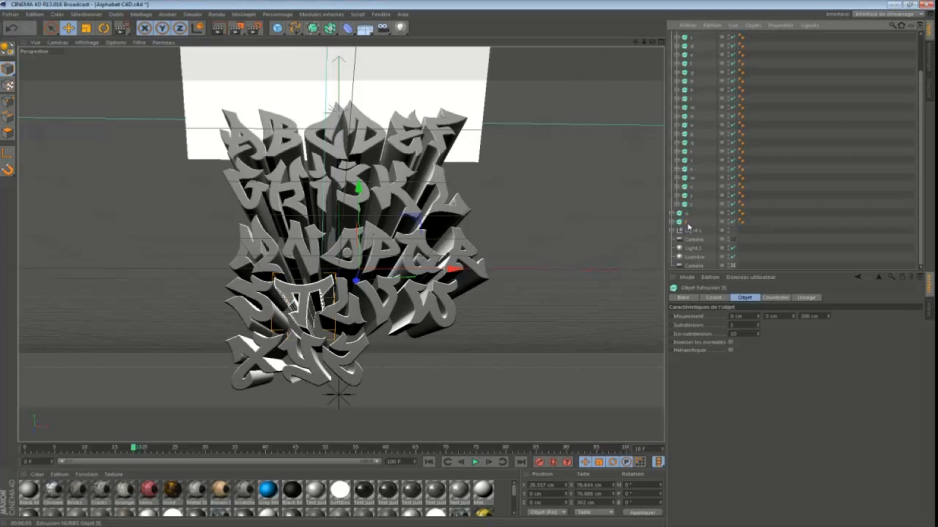
pyautogui.moveTo(688, 226); pyautogui.dragTo(689, 228)
pyautogui.keyDown('ctrl'); pyautogui.moveTo(688, 228); pyautogui.dragTo(689, 231); pyautogui.keyUp('ctrl')
# Move the letter O out of the A-Z group beside the other separated letters, and collapse the group.
pyautogui.moveTo(692, 128); pyautogui.dragTo(685, 211)
pyautogui.scroll(2, 693, 201)
pyautogui.click(672, 36)
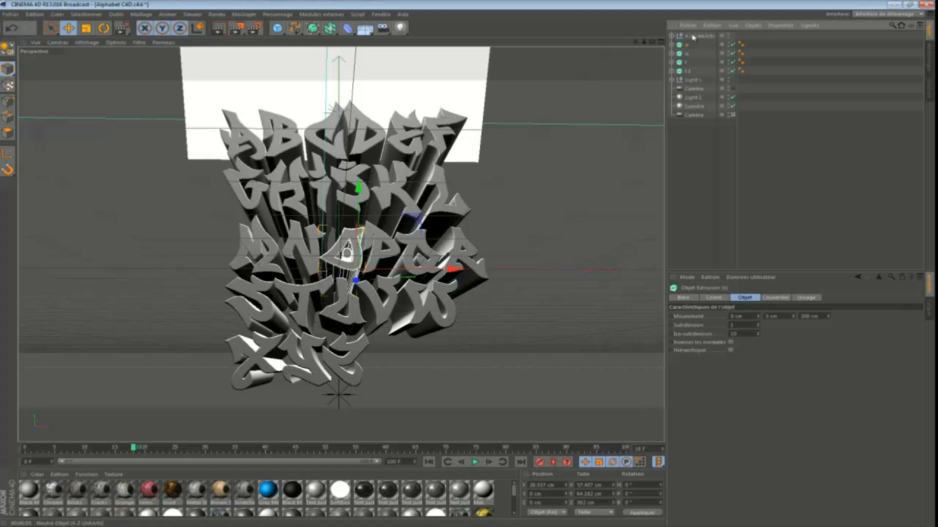
# Delete the A-Z group and move one of the two Ts about 91 cm, up and to the left of the O.
pyautogui.click(694, 36)
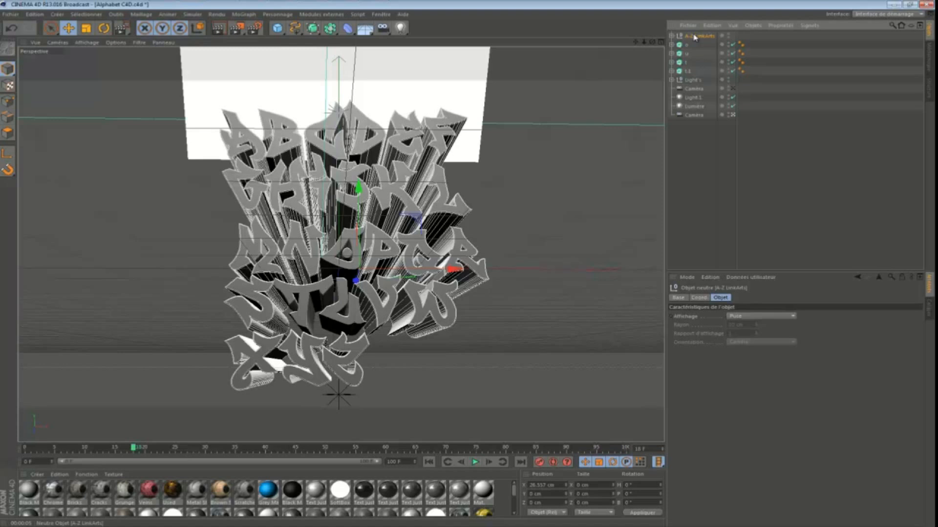
pyautogui.press('Delete')
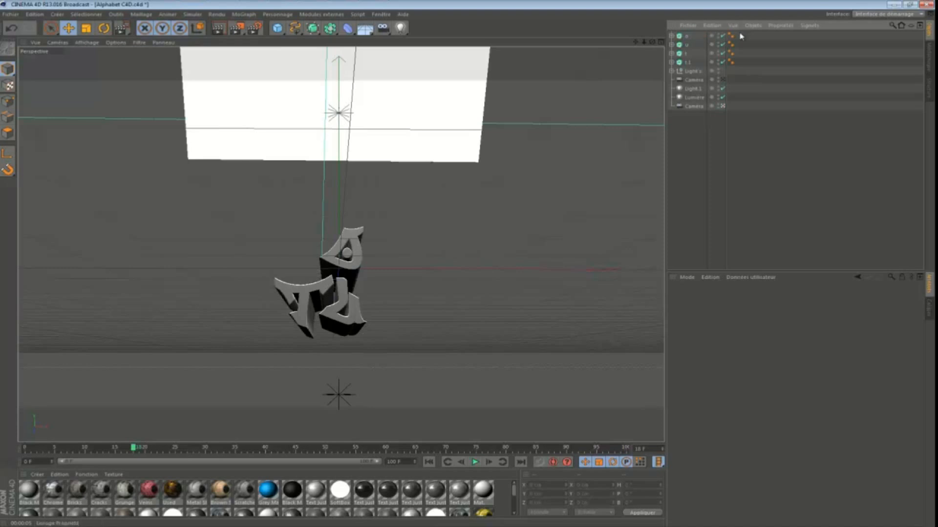
pyautogui.click(688, 55)
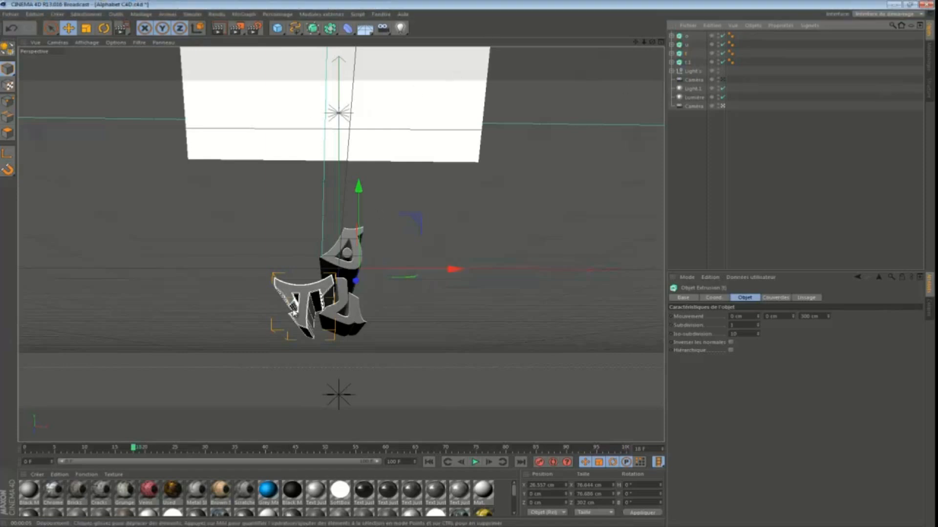
pyautogui.moveTo(306, 307); pyautogui.dragTo(286, 245)
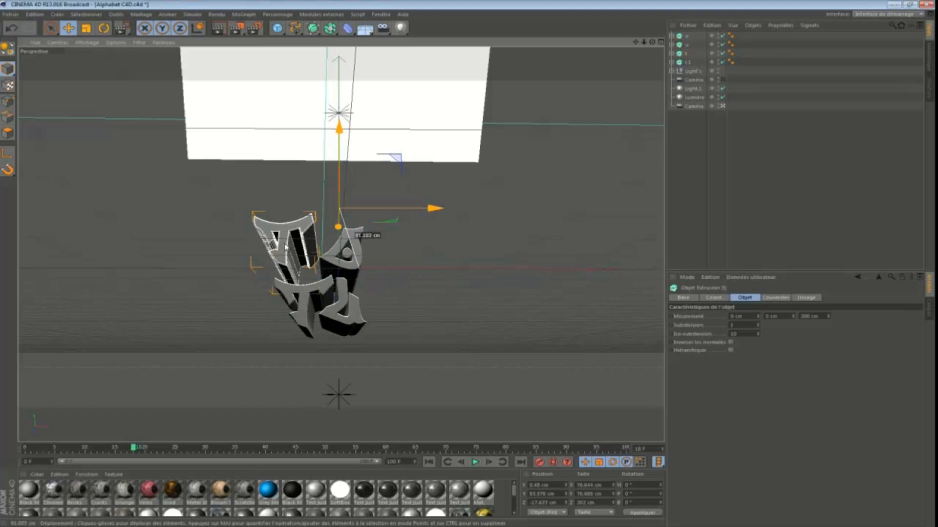
pyautogui.moveTo(652, 43); pyautogui.dragTo(467, 268)
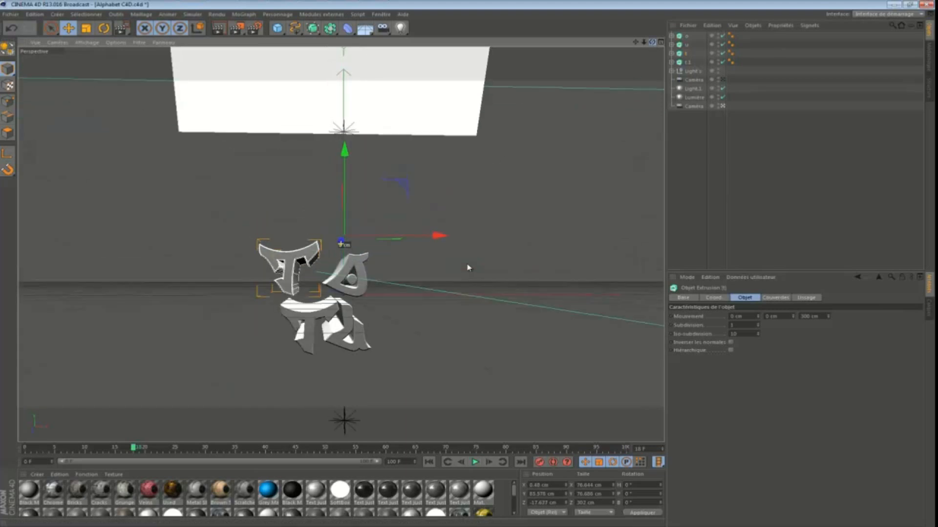
pyautogui.scroll(10, 468, 266)
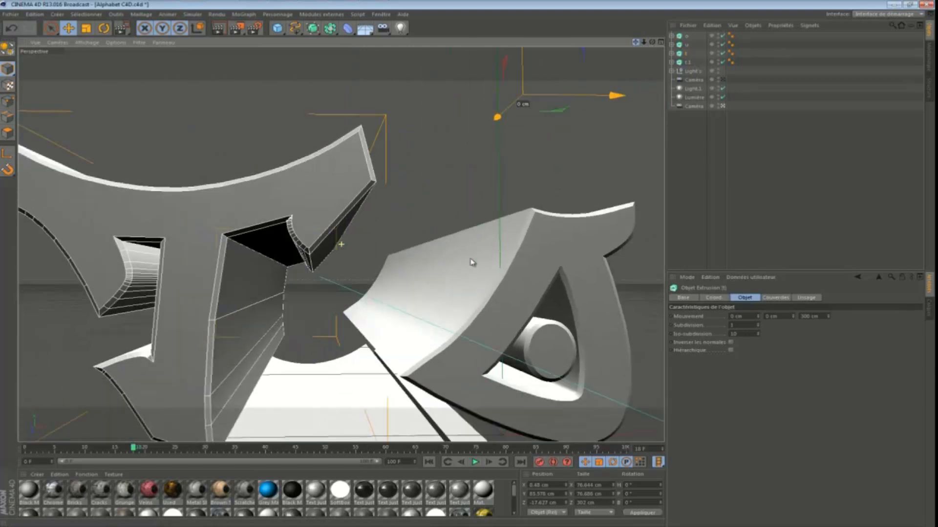
pyautogui.scroll(-3, 471, 262)
pyautogui.scroll(-5, 469, 266)
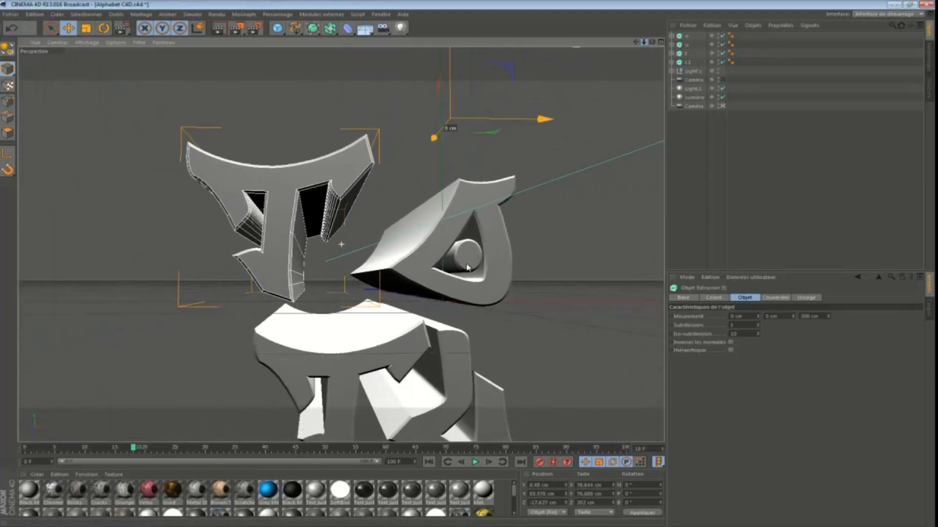
pyautogui.scroll(-4, 468, 268)
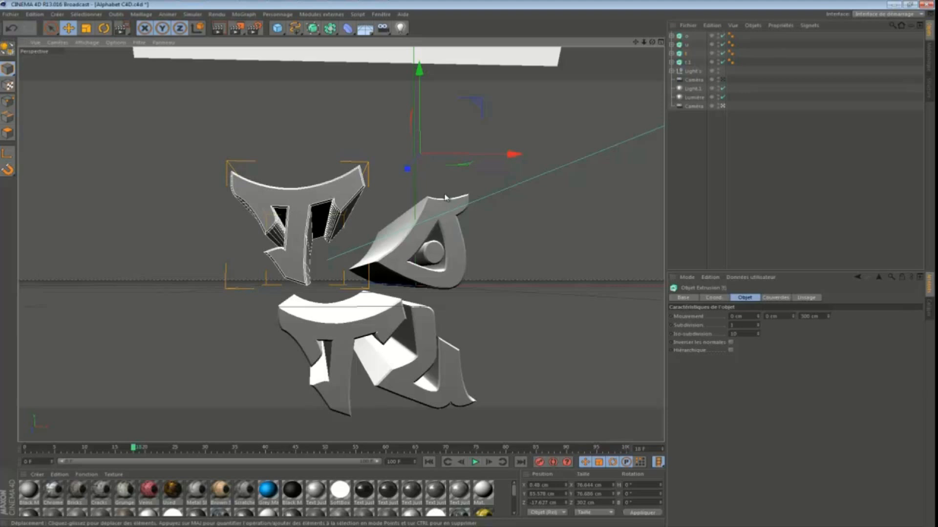
# Move the letter U up beside the raised T, at about X -23 cm and Y 75 cm.
pyautogui.click(685, 45)
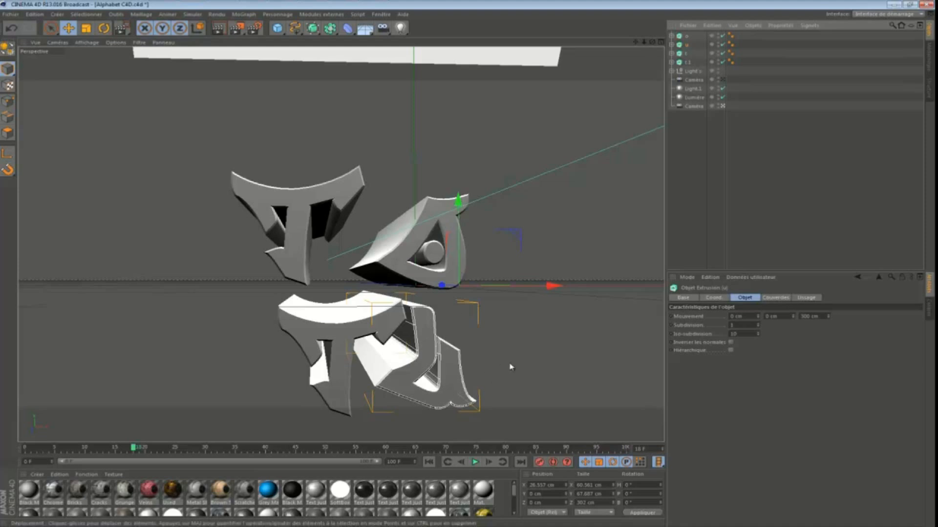
pyautogui.moveTo(490, 354); pyautogui.dragTo(521, 382)
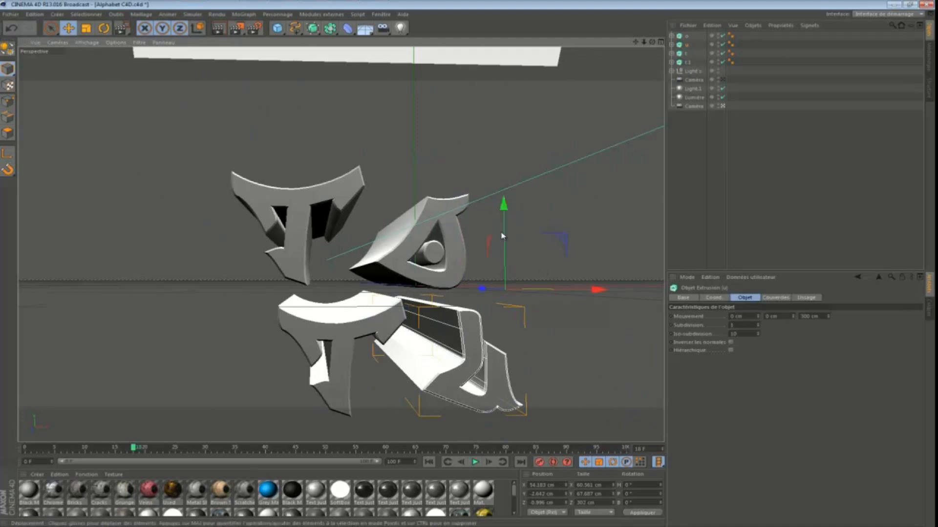
pyautogui.moveTo(652, 42); pyautogui.dragTo(467, 268)
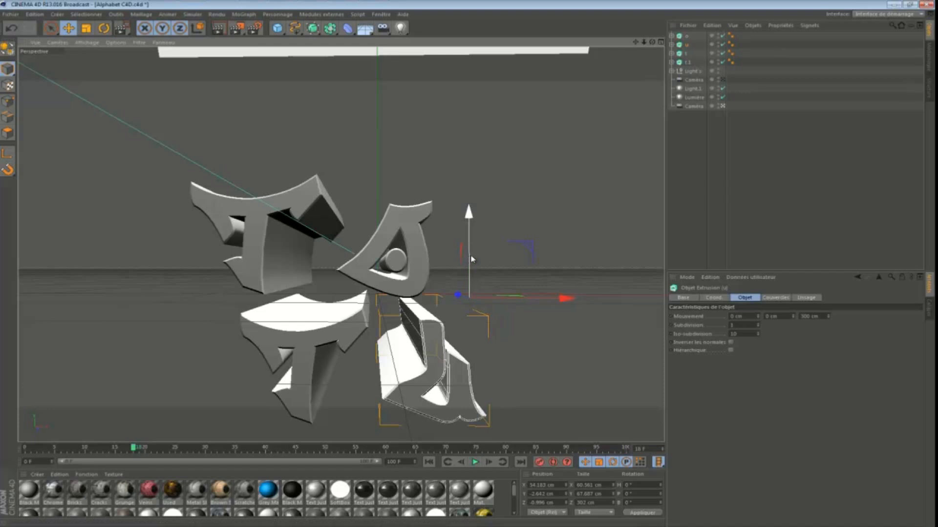
pyautogui.moveTo(471, 259); pyautogui.dragTo(490, 237)
pyautogui.moveTo(528, 274); pyautogui.dragTo(565, 279)
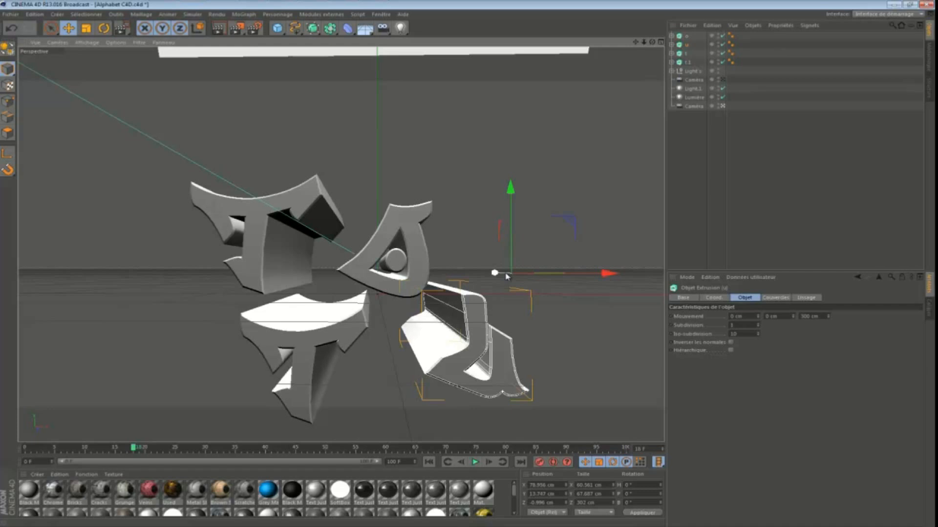
pyautogui.moveTo(507, 276); pyautogui.dragTo(492, 300)
pyautogui.moveTo(457, 348); pyautogui.dragTo(321, 272)
# Shift the letter U along its depth axis to about Z -13 cm, just behind the first T.
pyautogui.moveTo(651, 44); pyautogui.dragTo(467, 268)
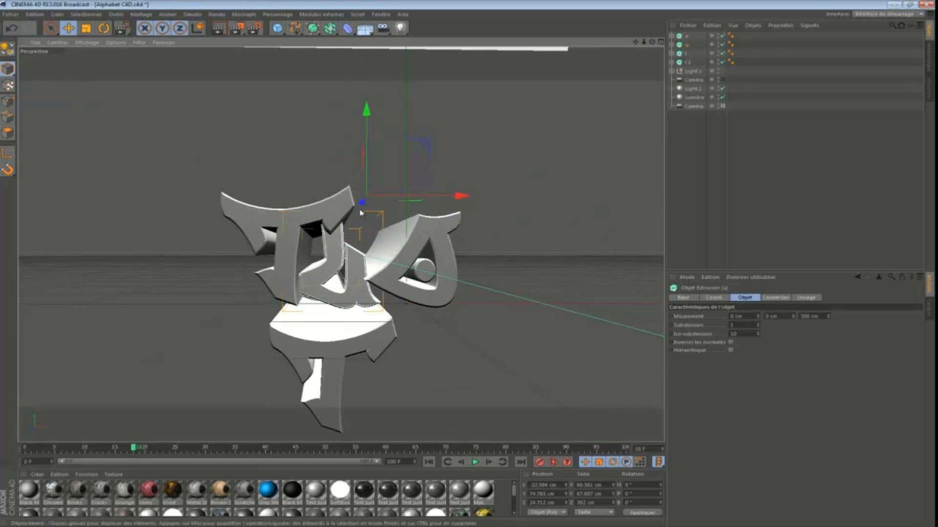
pyautogui.moveTo(363, 206); pyautogui.dragTo(369, 205)
pyautogui.moveTo(653, 42); pyautogui.dragTo(466, 266)
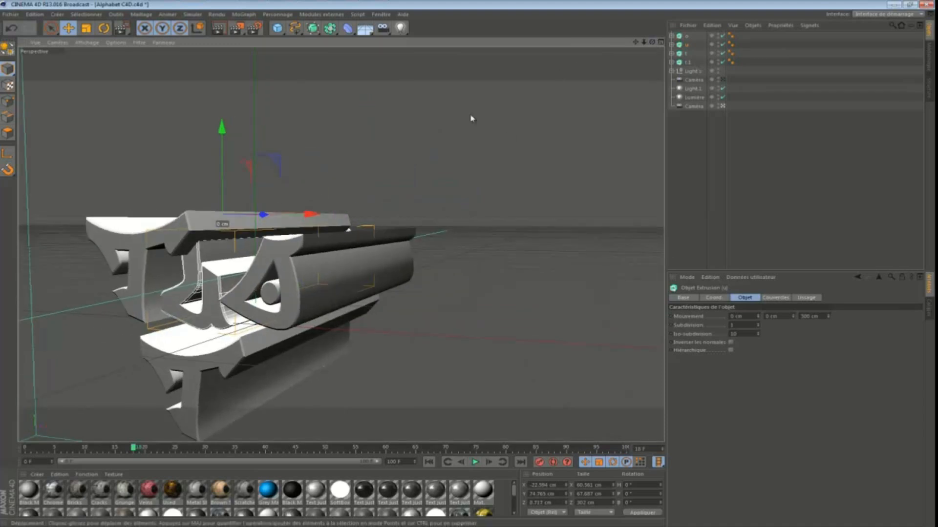
pyautogui.moveTo(259, 221); pyautogui.dragTo(256, 223)
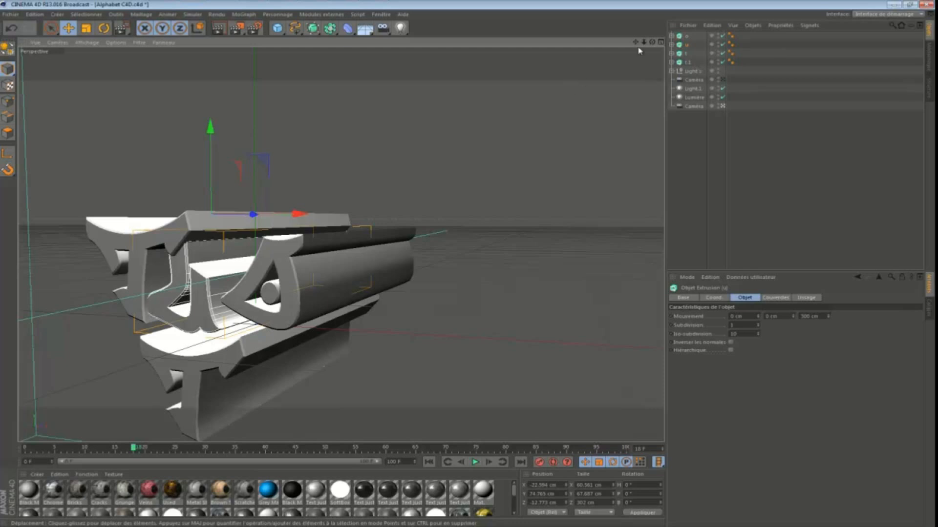
pyautogui.moveTo(652, 42); pyautogui.dragTo(470, 267)
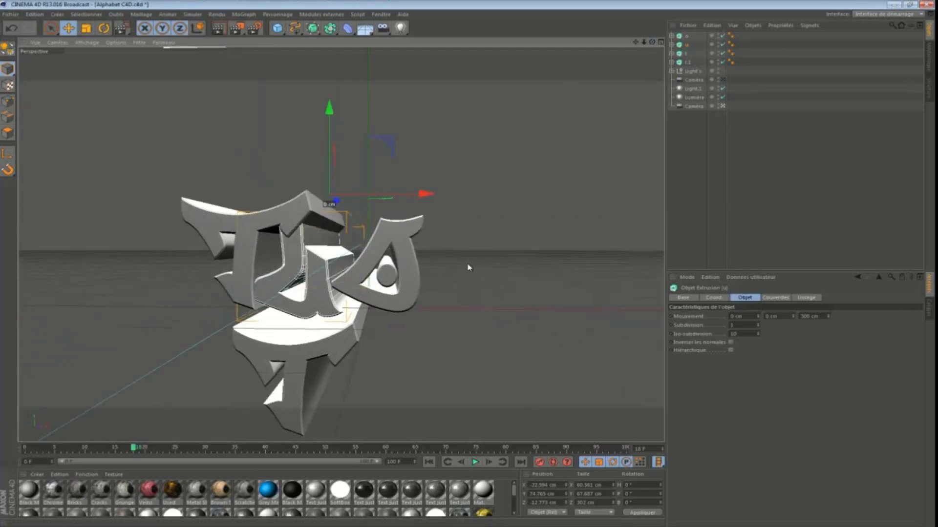
# Move the O out of the way and place the second T overlapping the U, at about X 64, Y 82, Z -15 cm.
pyautogui.click(687, 37)
pyautogui.moveTo(337, 275); pyautogui.dragTo(479, 120)
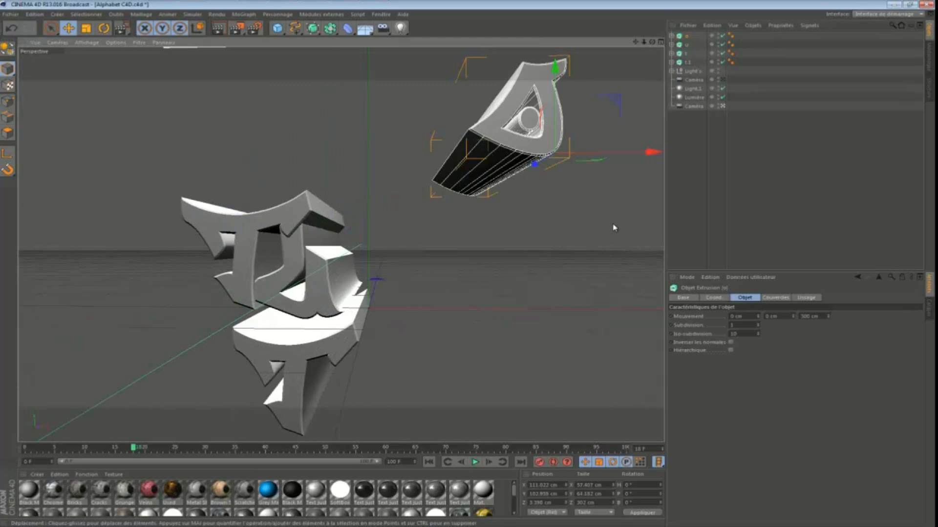
pyautogui.click(687, 62)
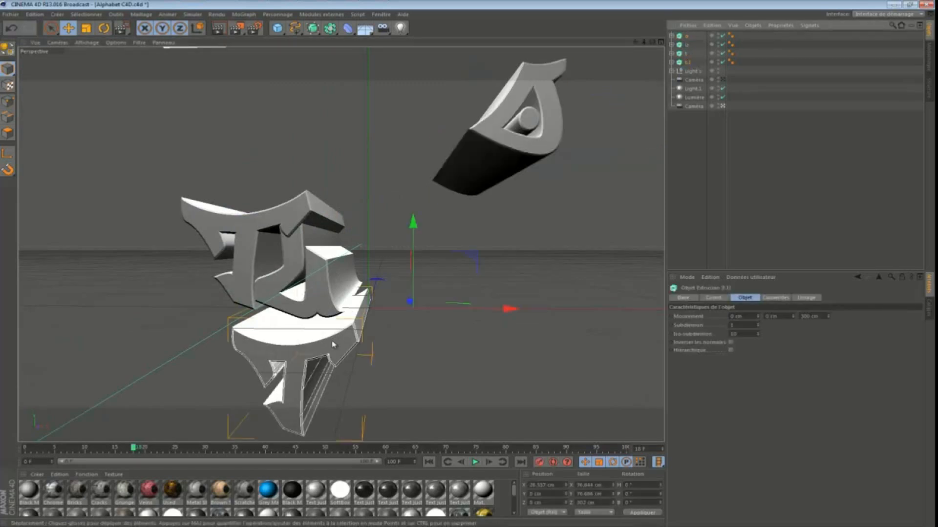
pyautogui.moveTo(332, 345); pyautogui.dragTo(361, 275)
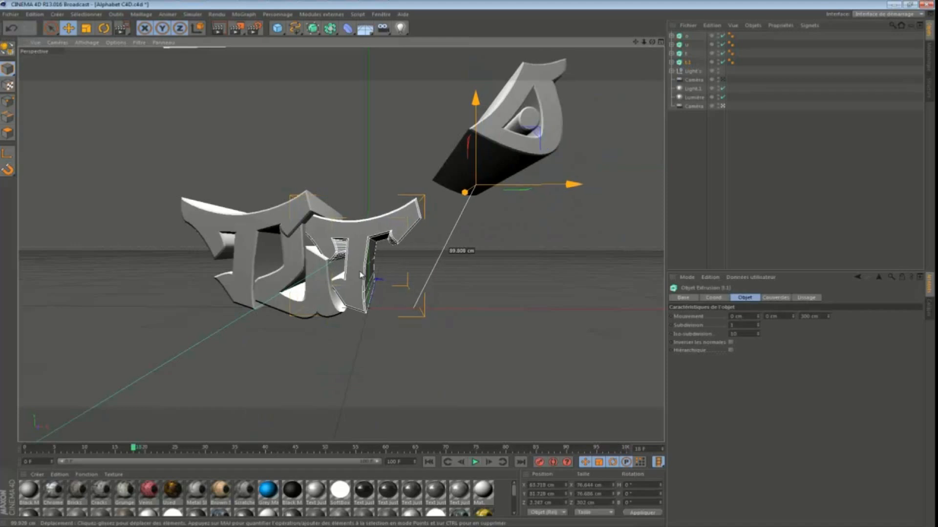
pyautogui.moveTo(652, 42); pyautogui.dragTo(466, 265)
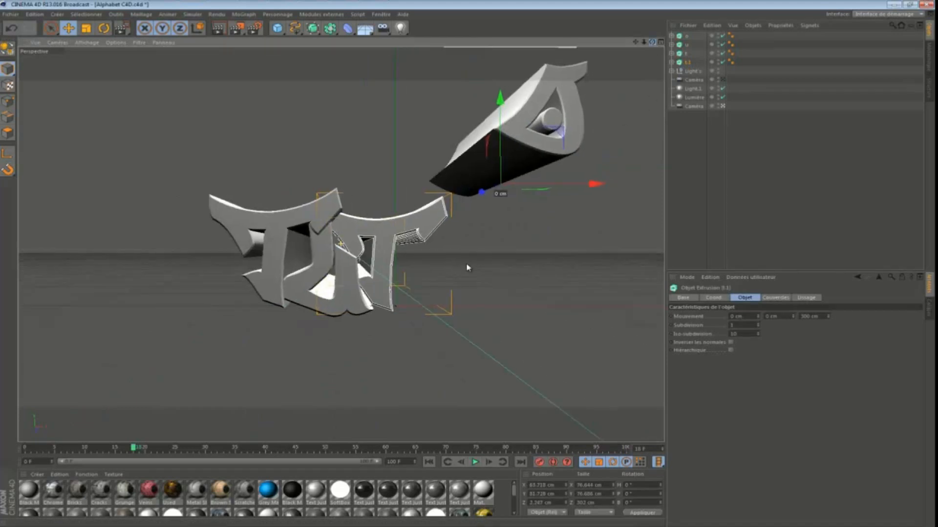
pyautogui.moveTo(481, 192); pyautogui.dragTo(487, 190)
pyautogui.click(620, 342)
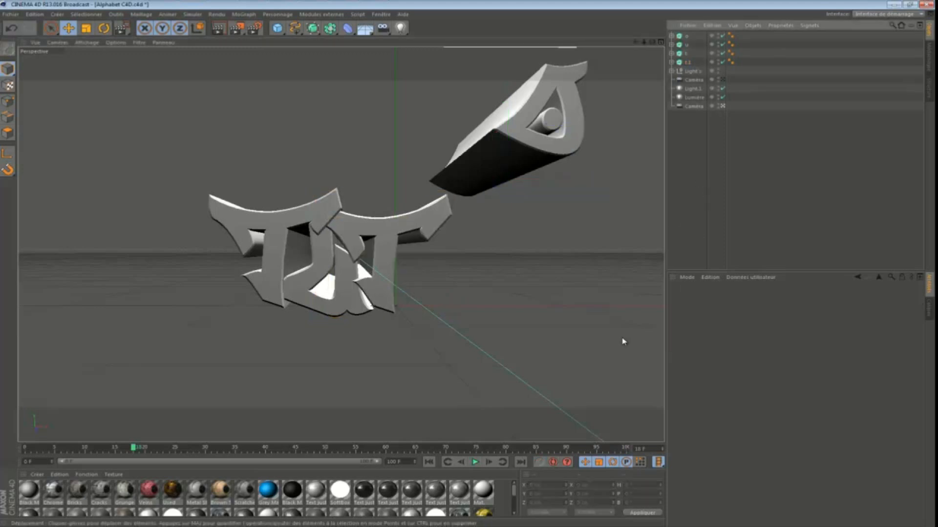
# Place the letter O at the end of the word, partly behind the second T, and deselect it.
pyautogui.click(689, 40)
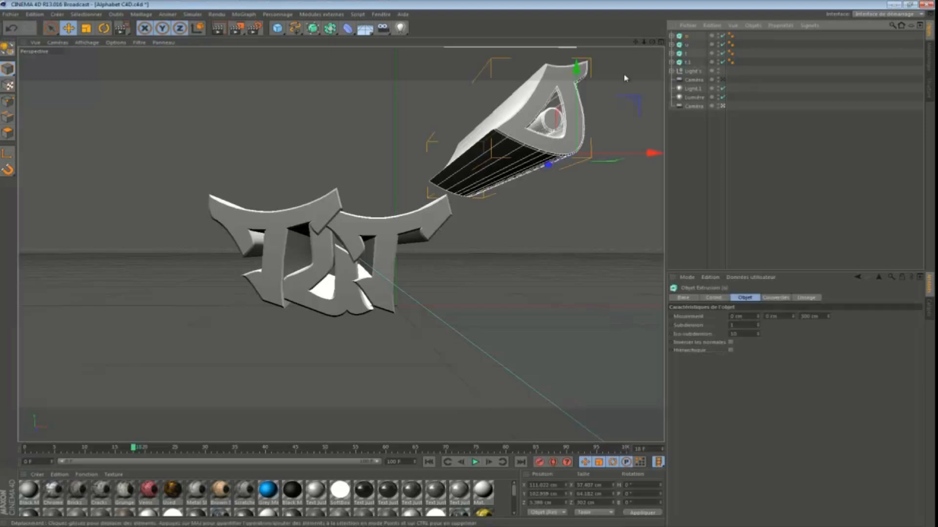
pyautogui.moveTo(532, 125); pyautogui.dragTo(410, 287)
pyautogui.click(827, 167)
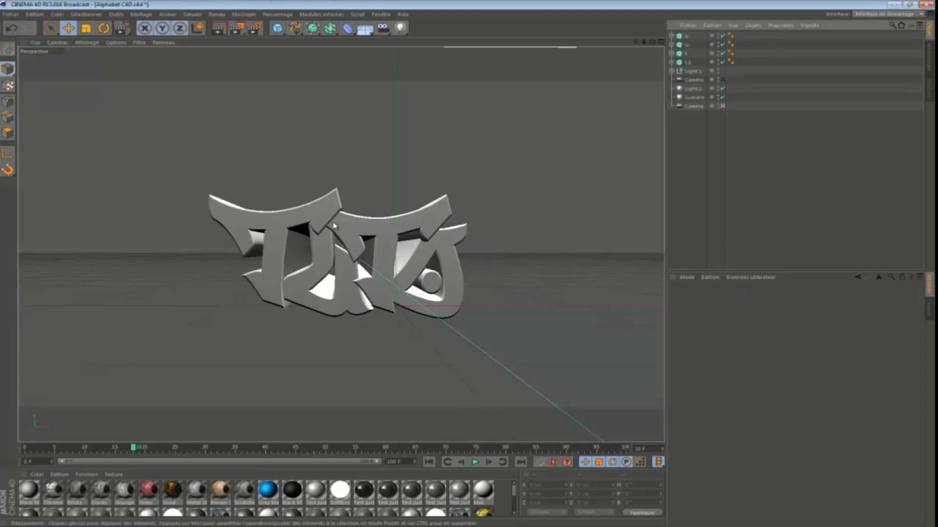
# Render only a rectangular region around the whole word TUTO in the perspective view.
pyautogui.click(236, 28)
pyautogui.click(283, 37)
pyautogui.moveTo(192, 189); pyautogui.dragTo(482, 322)
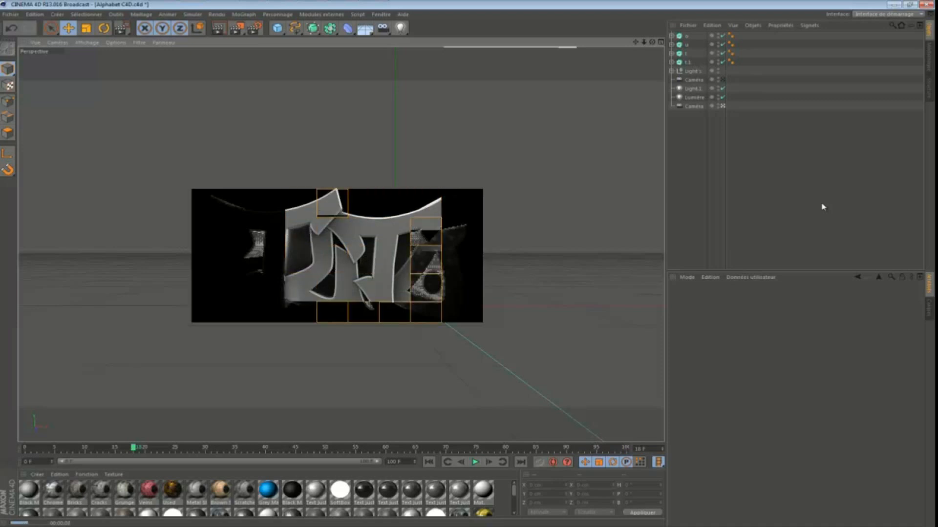
# Examine the lighting setup around the word, checking the overhead plane, the area light and a shadow light.
pyautogui.moveTo(644, 42); pyautogui.dragTo(467, 268)
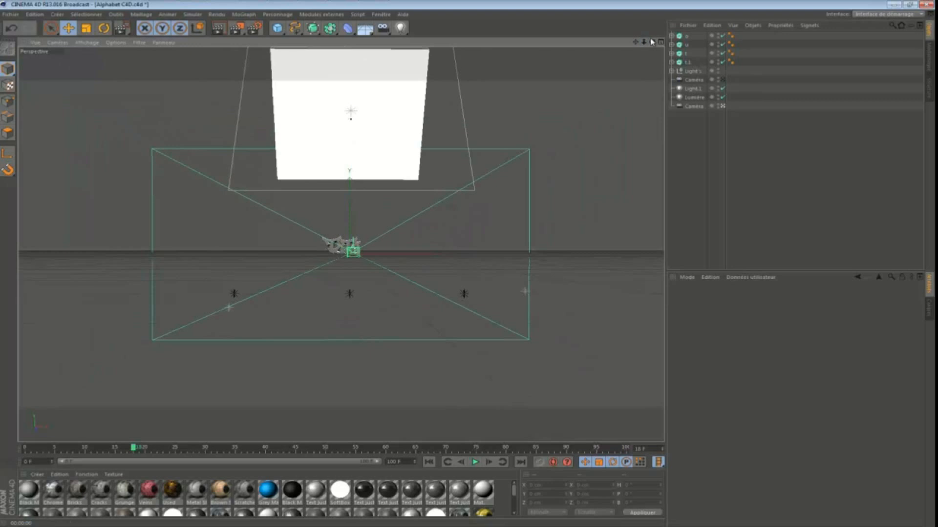
pyautogui.moveTo(652, 43); pyautogui.dragTo(468, 268)
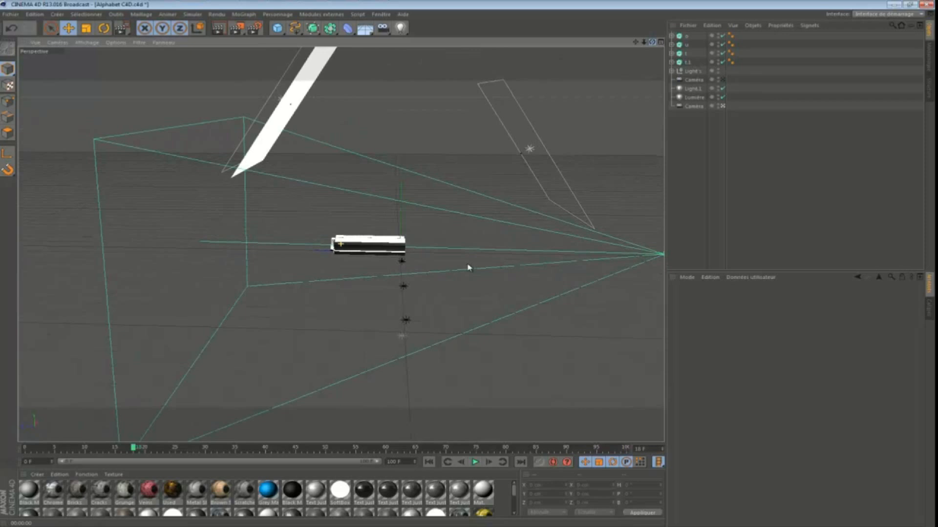
pyautogui.click(296, 98)
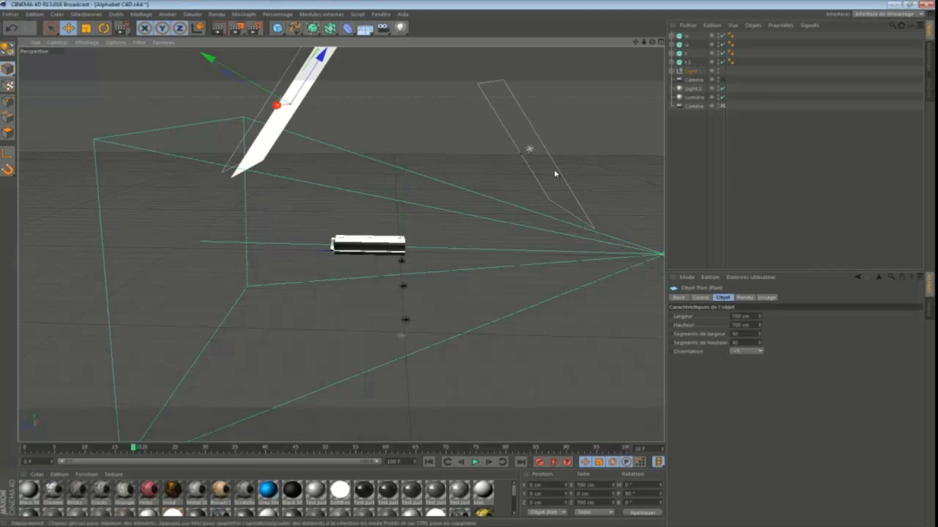
pyautogui.click(536, 155)
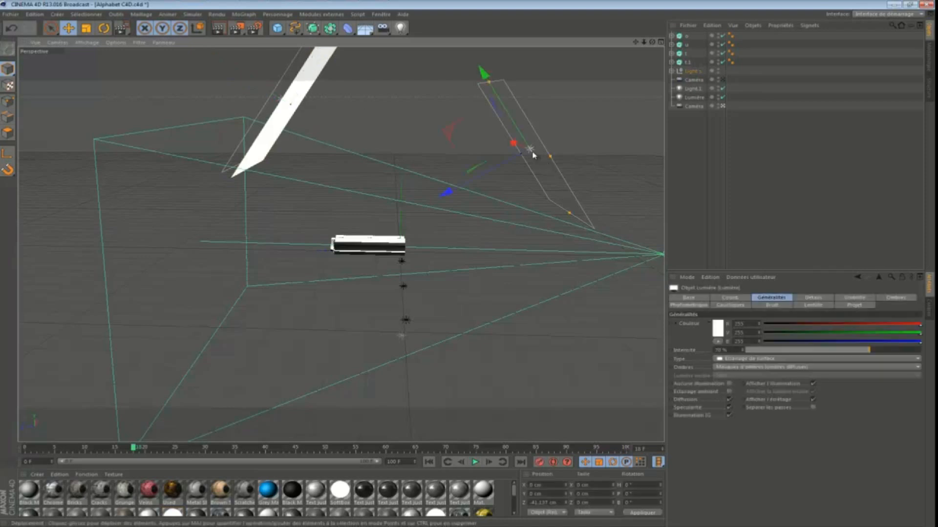
pyautogui.click(406, 320)
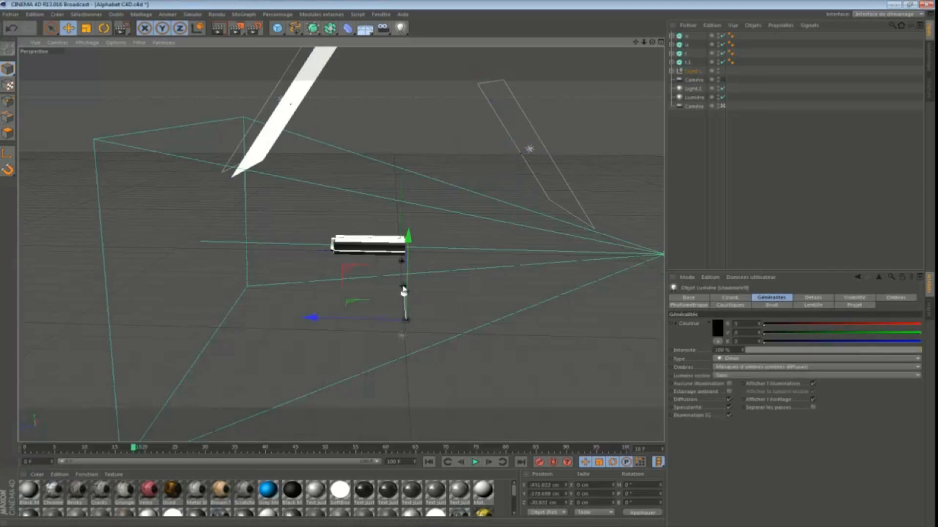
pyautogui.keyDown('alt'); pyautogui.moveTo(466, 265); pyautogui.dragTo(467, 266); pyautogui.keyUp('alt')
pyautogui.keyDown('alt'); pyautogui.moveTo(467, 265); pyautogui.dragTo(468, 267, button='right'); pyautogui.keyUp('alt')
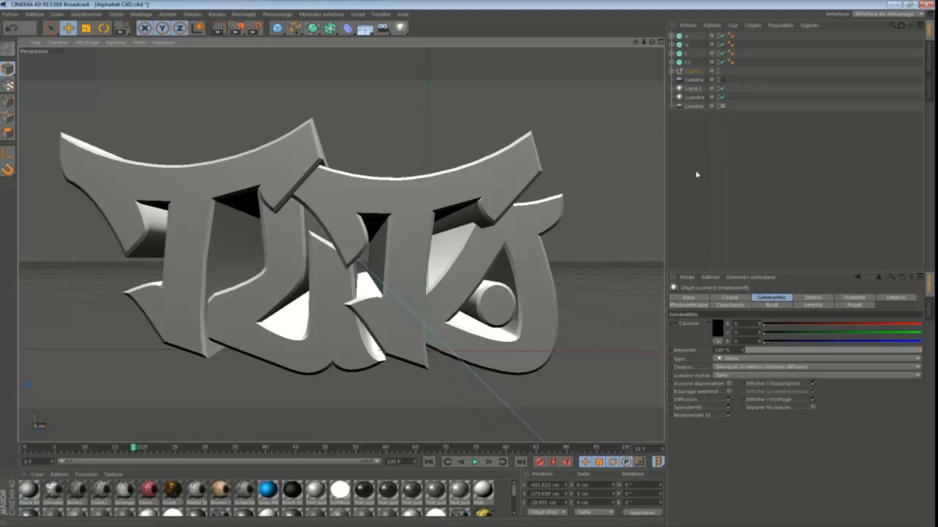
# Select all four TUTO letters and duplicate them in the object hierarchy, directly above the lights group.
pyautogui.moveTo(644, 42); pyautogui.dragTo(467, 265)
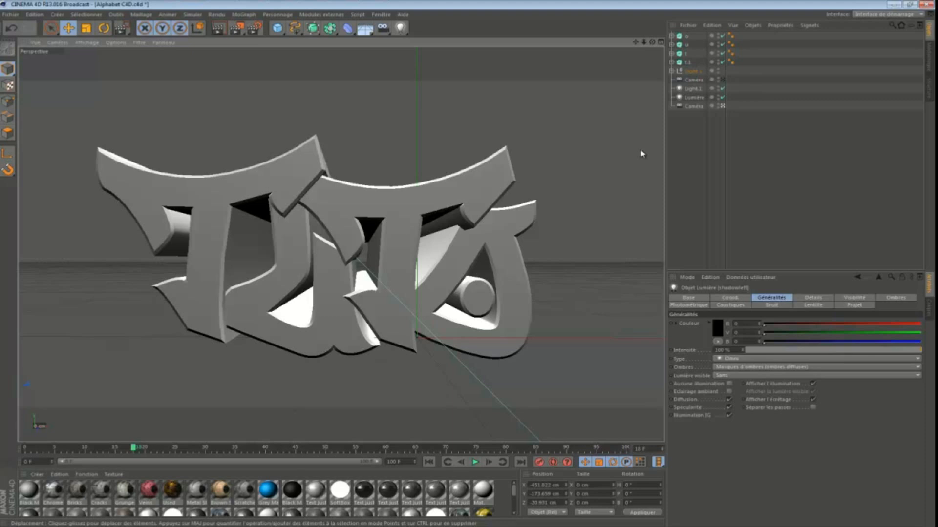
pyautogui.click(687, 63)
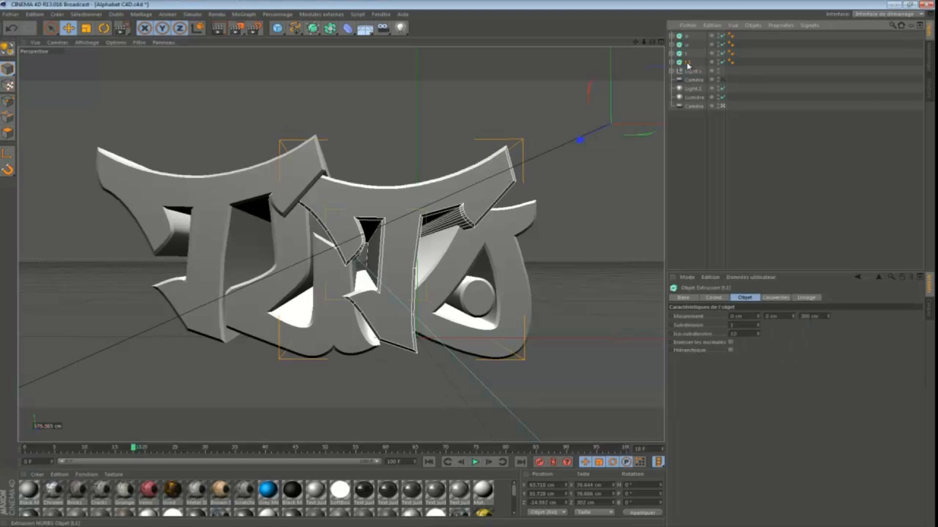
pyautogui.click(690, 37)
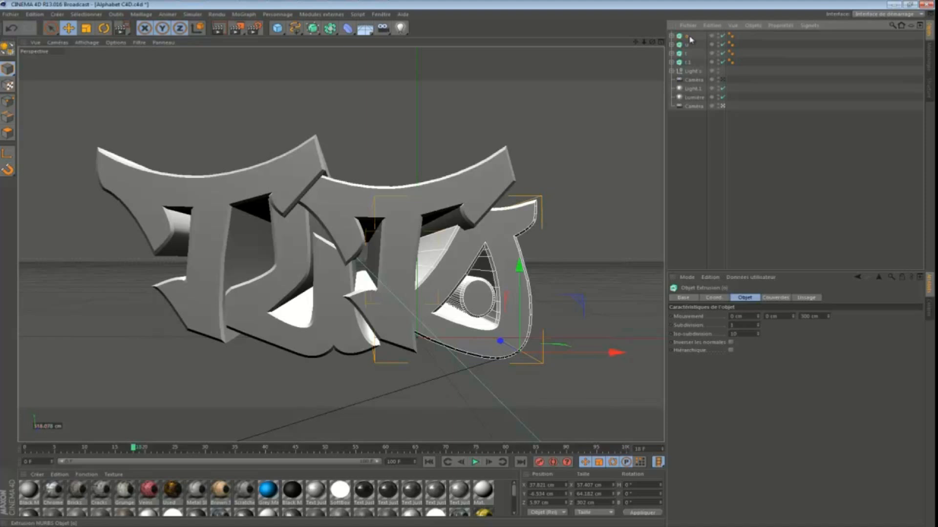
pyautogui.keyDown('shift'); pyautogui.click(687, 62); pyautogui.keyUp('shift')
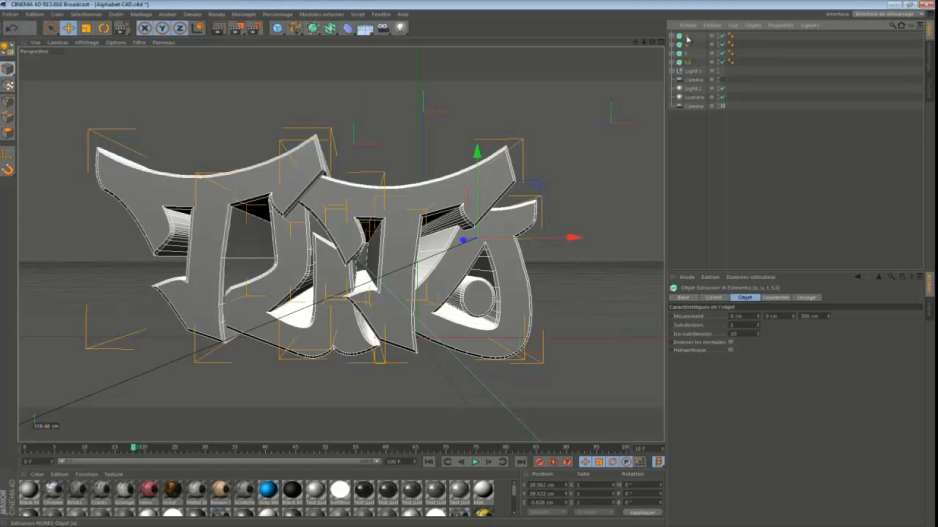
pyautogui.moveTo(687, 39); pyautogui.dragTo(683, 70)
pyautogui.keyDown('ctrl'); pyautogui.moveTo(683, 70); pyautogui.dragTo(683, 71); pyautogui.keyUp('ctrl')
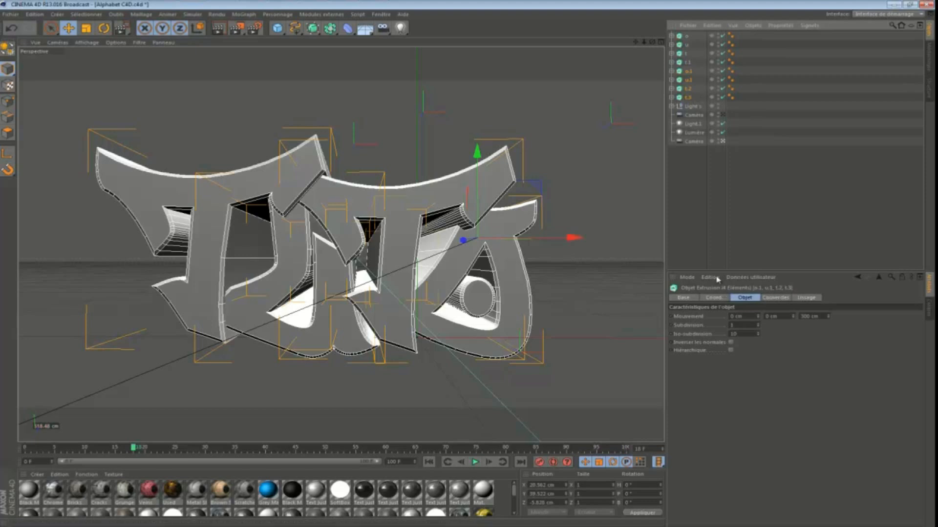
# Set both the start and end caps of the four duplicated letters to bevel only (Biseau uniquement).
pyautogui.click(777, 298)
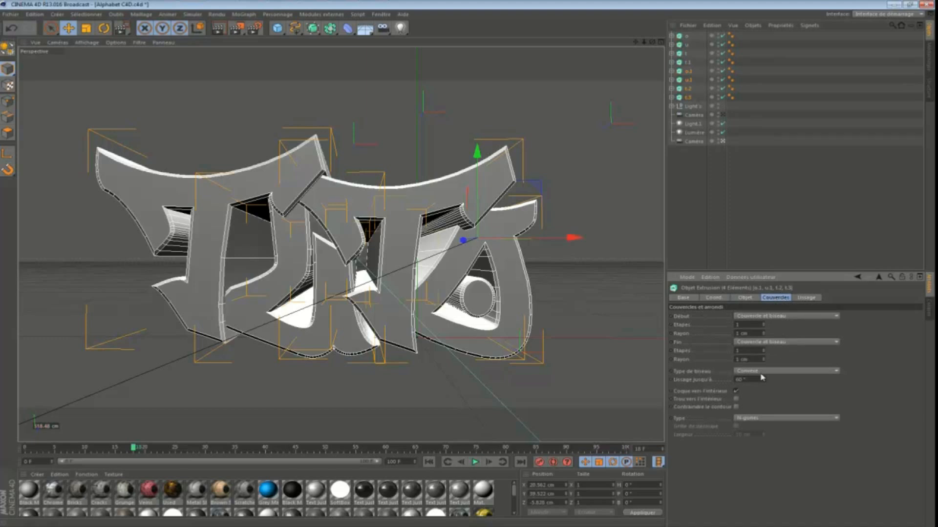
pyautogui.click(788, 316)
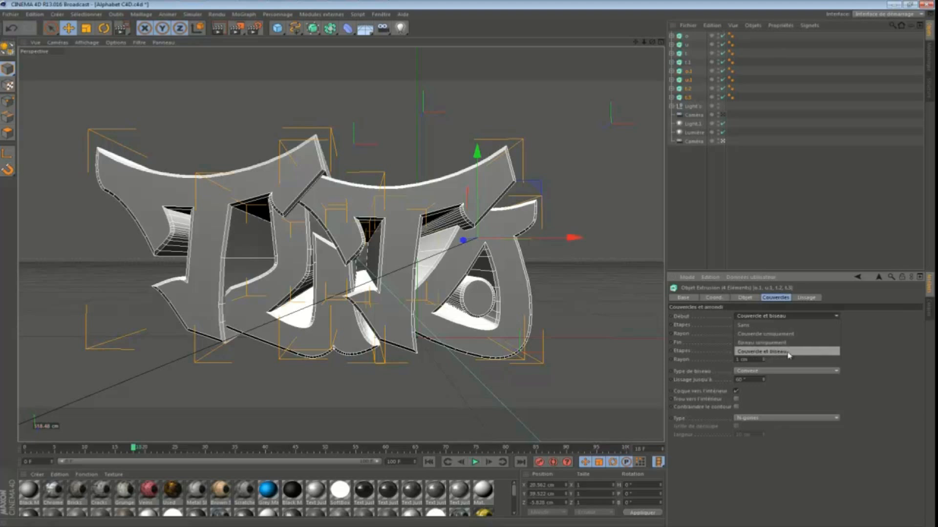
pyautogui.click(786, 344)
pyautogui.click(785, 342)
pyautogui.click(778, 369)
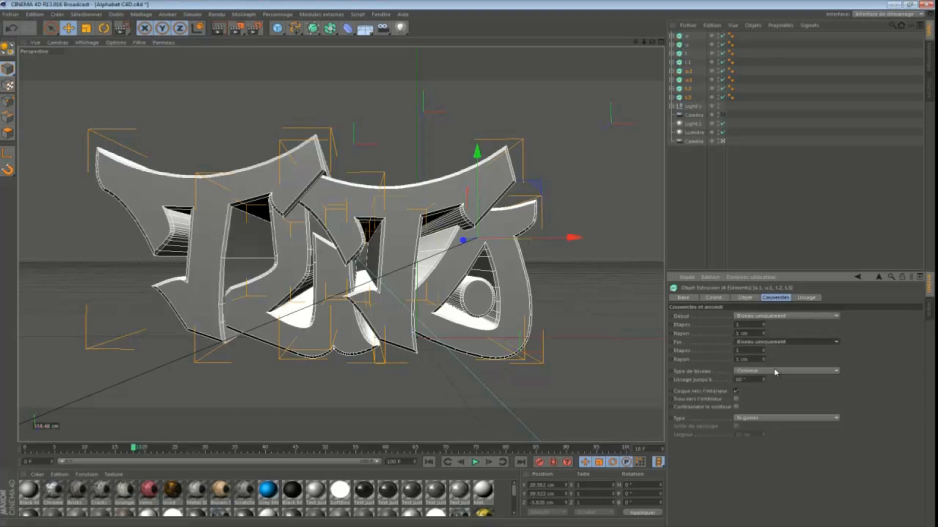
# Set the start and end bevel radius of the duplicated letters to 1.2 cm.
pyautogui.click(763, 332)
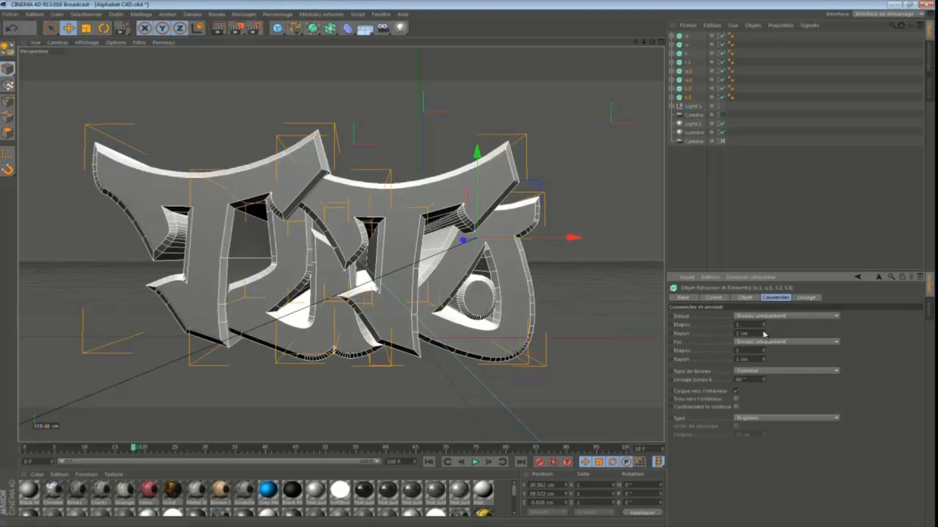
pyautogui.click(763, 336)
pyautogui.doubleClick(750, 334)
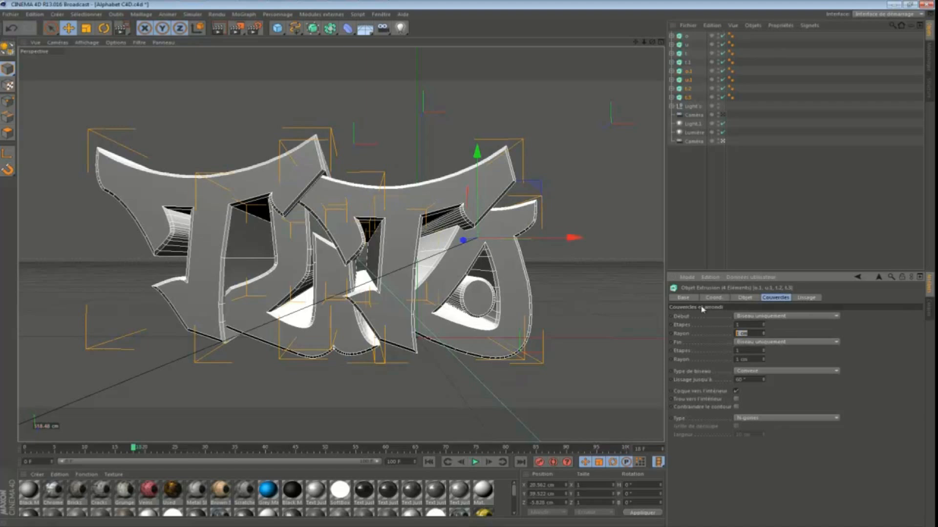
pyautogui.write('1,2')
pyautogui.doubleClick(758, 359)
pyautogui.write('1')
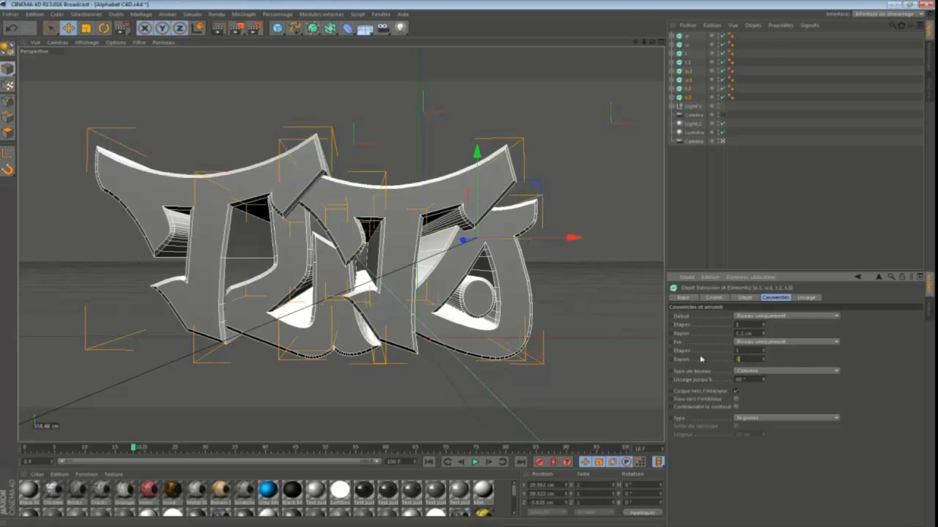
pyautogui.write(',2')
pyautogui.press('Return')
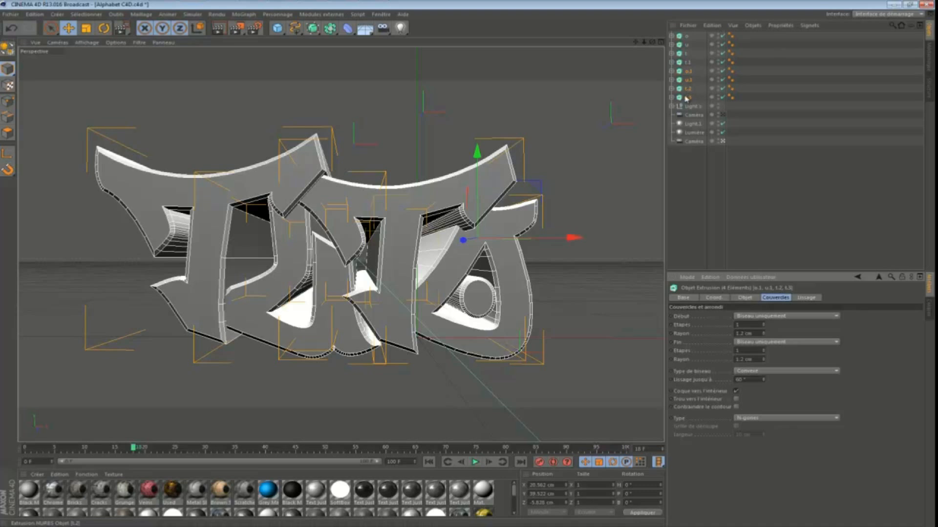
# Try the blue Grey Mat material on the four duplicated letters and remove its texture tags from them again.
pyautogui.moveTo(267, 490); pyautogui.dragTo(245, 258)
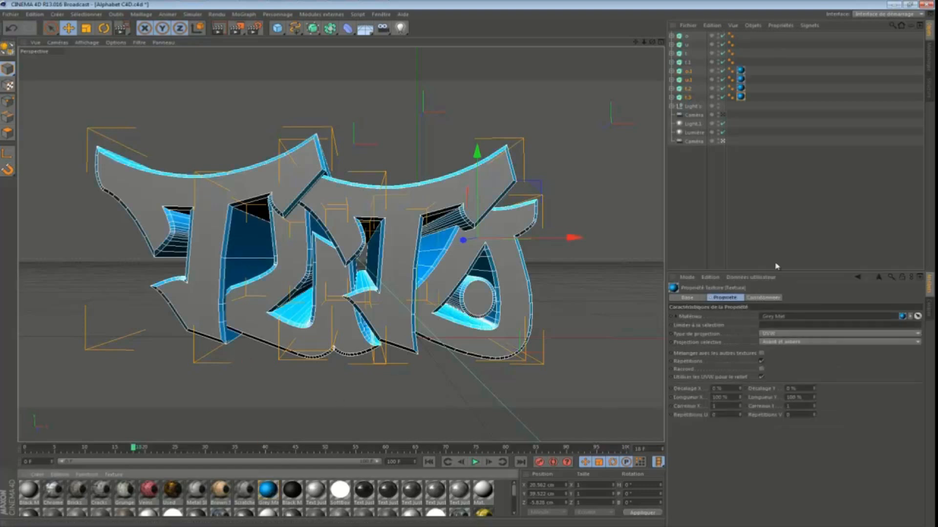
pyautogui.click(532, 376)
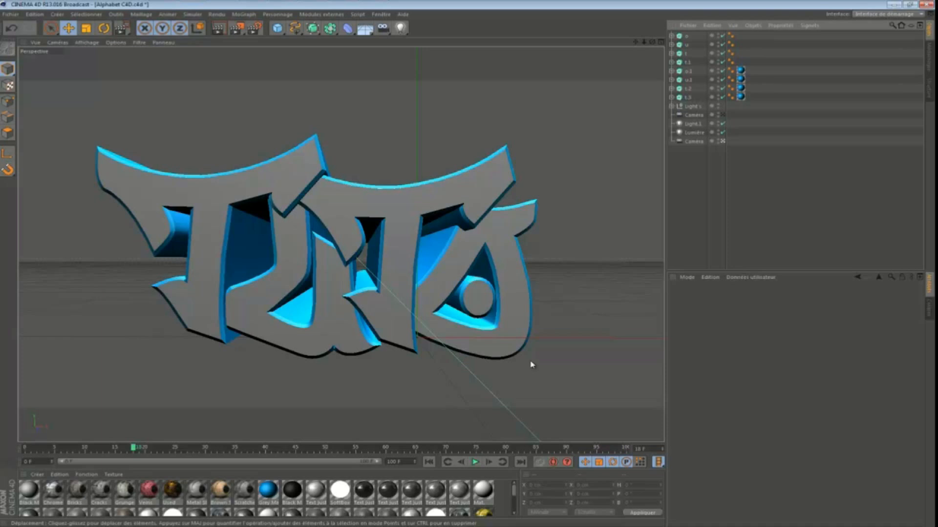
pyautogui.click(689, 72)
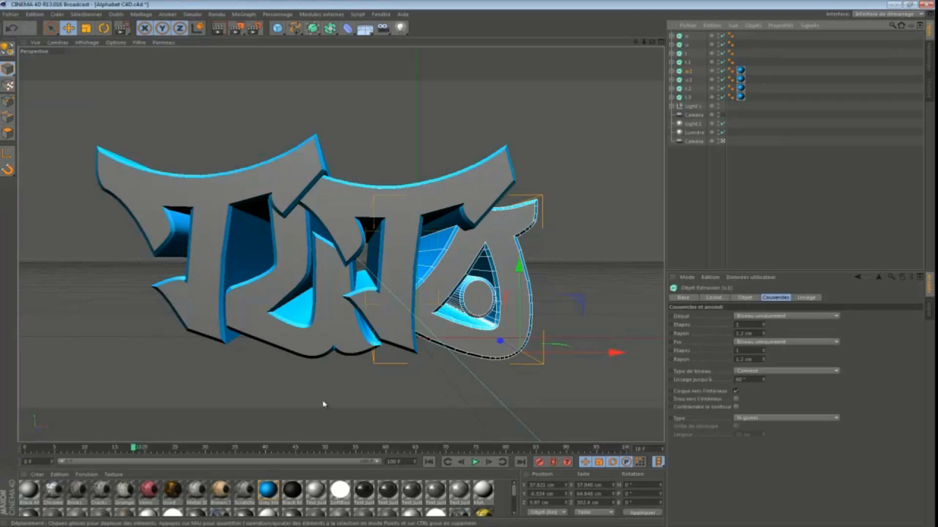
pyautogui.click(741, 77)
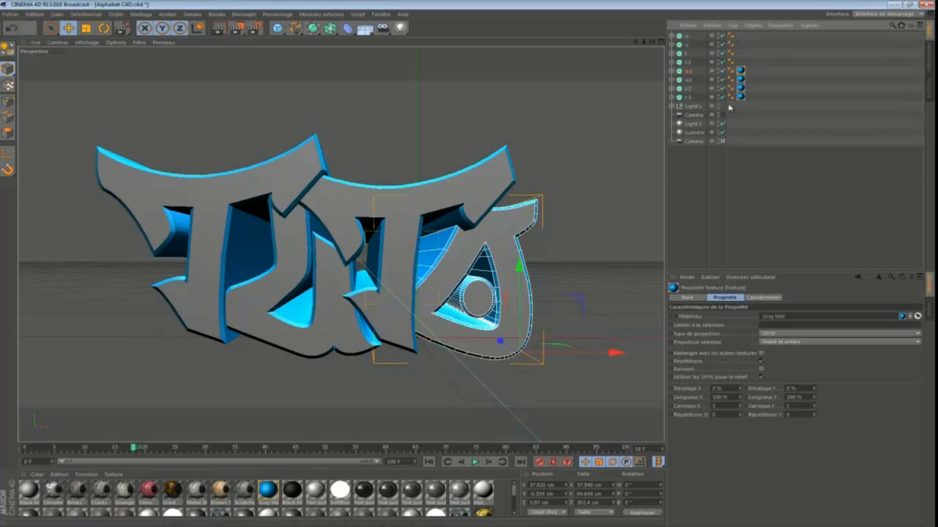
pyautogui.keyDown('shift'); pyautogui.click(742, 100); pyautogui.keyUp('shift')
pyautogui.press('Delete')
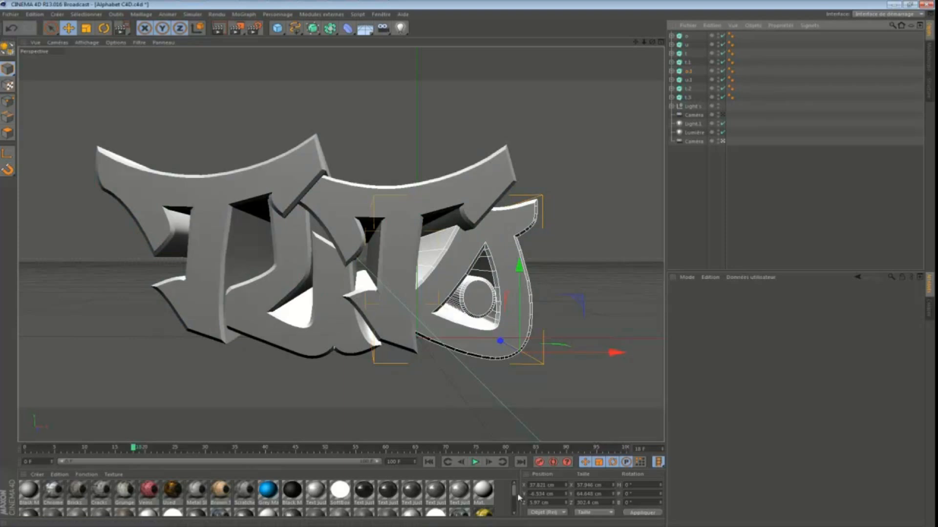
pyautogui.moveTo(515, 495); pyautogui.dragTo(515, 511)
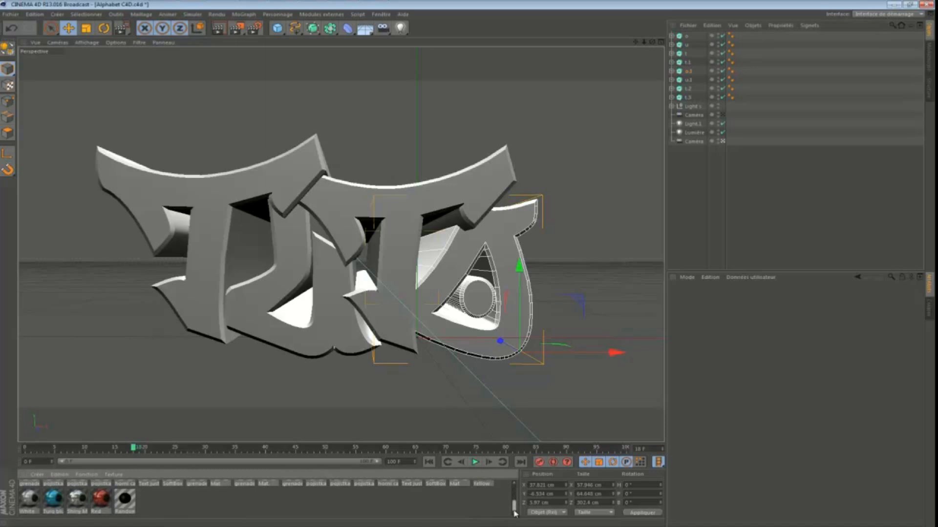
pyautogui.moveTo(514, 508)
pyautogui.mouseDown()
pyautogui.moveTo(514, 494)
pyautogui.moveTo(513, 518)
pyautogui.mouseUp()
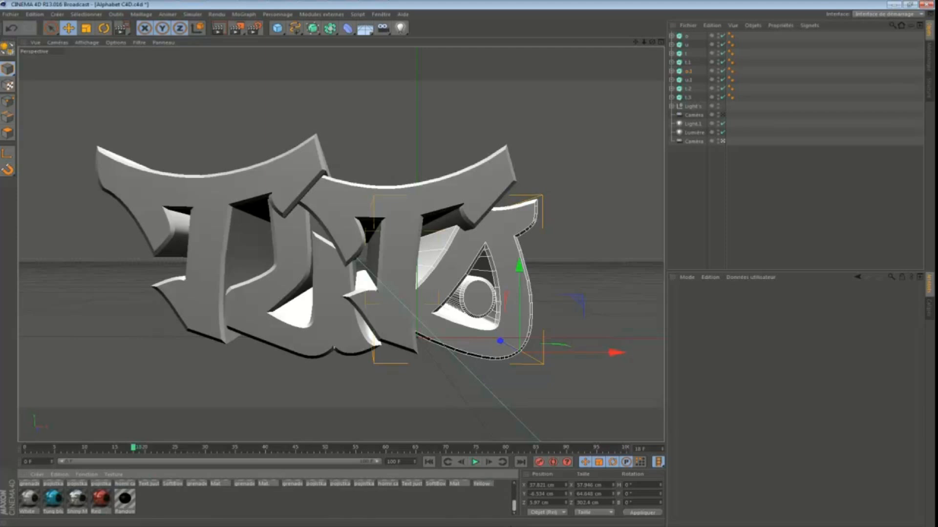
pyautogui.doubleClick(226, 506)
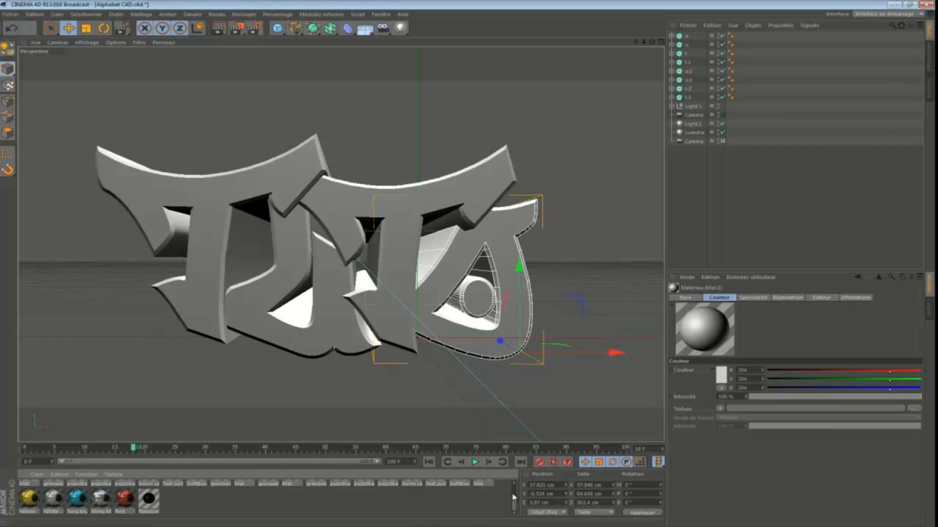
pyautogui.moveTo(513, 508); pyautogui.dragTo(514, 494)
pyautogui.rightClick(32, 494)
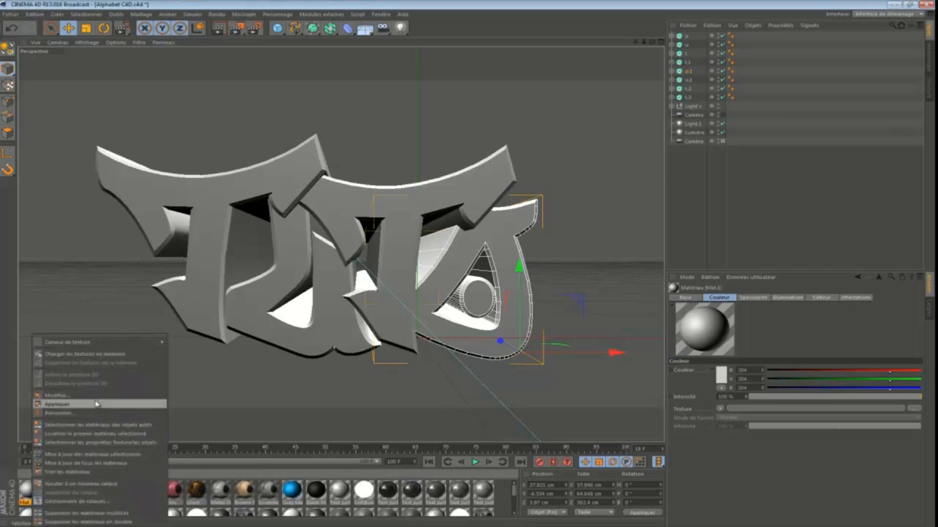
pyautogui.click(30, 494)
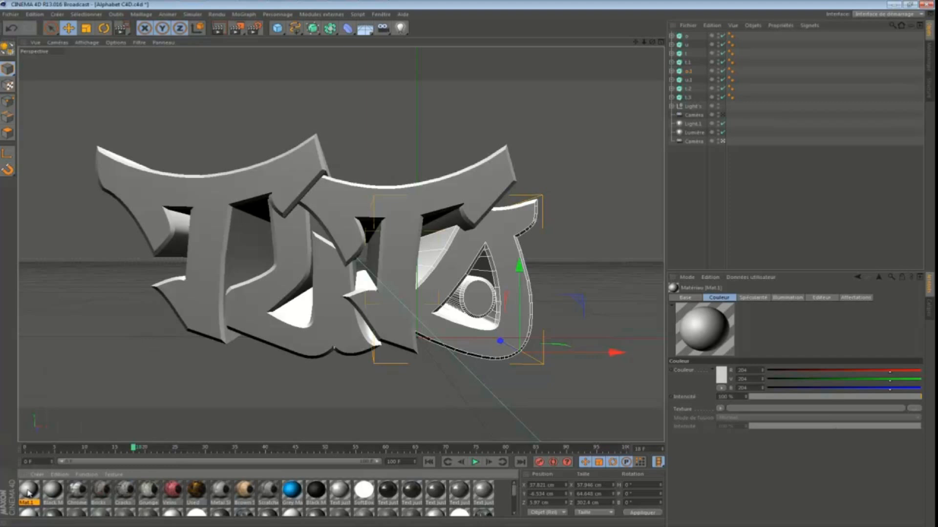
pyautogui.press('Delete')
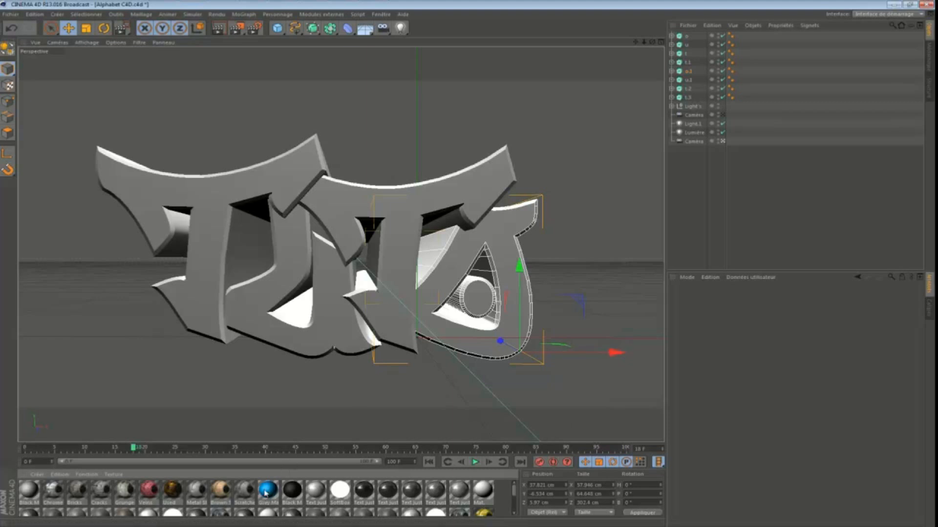
# Apply the blue Grey Mat material and the dark Used material on top of it to the first T's outline copy.
pyautogui.moveTo(275, 499); pyautogui.dragTo(262, 258)
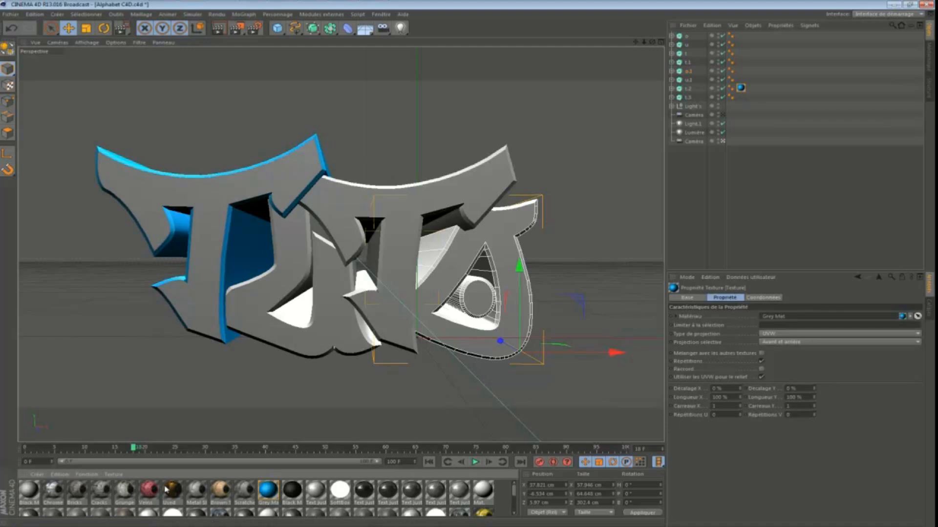
pyautogui.moveTo(171, 493); pyautogui.dragTo(249, 257)
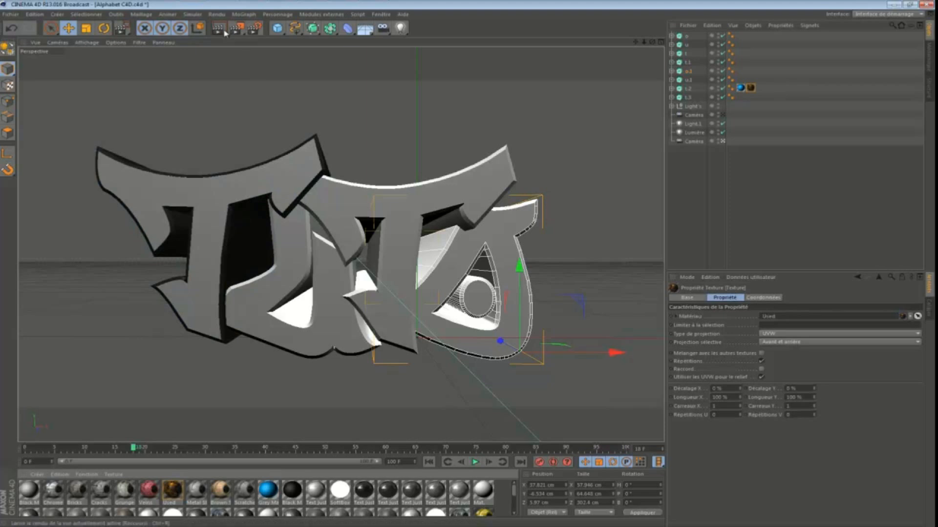
# Render only a rectangular region around the first T and the U, continuing past the missing texture, and show the Used material's settings.
pyautogui.moveTo(237, 31); pyautogui.dragTo(267, 36)
pyautogui.moveTo(68, 116); pyautogui.dragTo(386, 362)
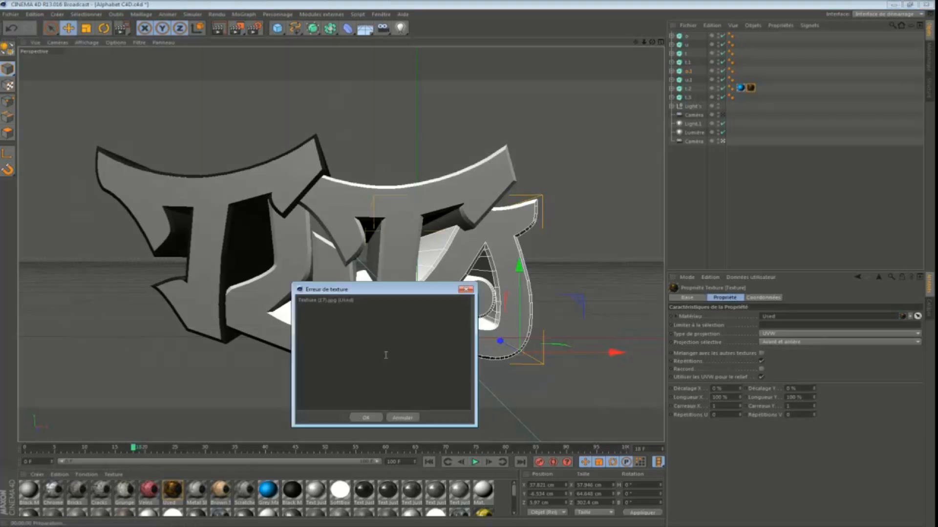
pyautogui.click(365, 418)
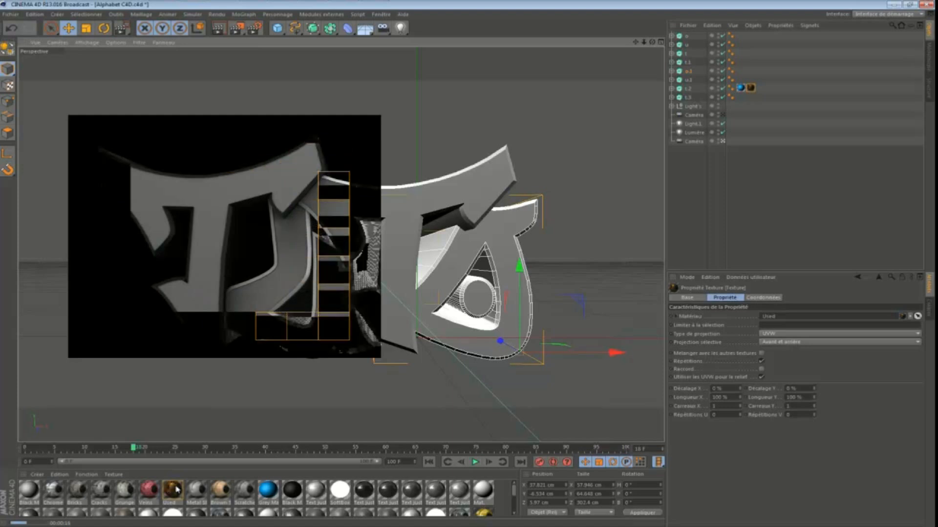
pyautogui.click(176, 489)
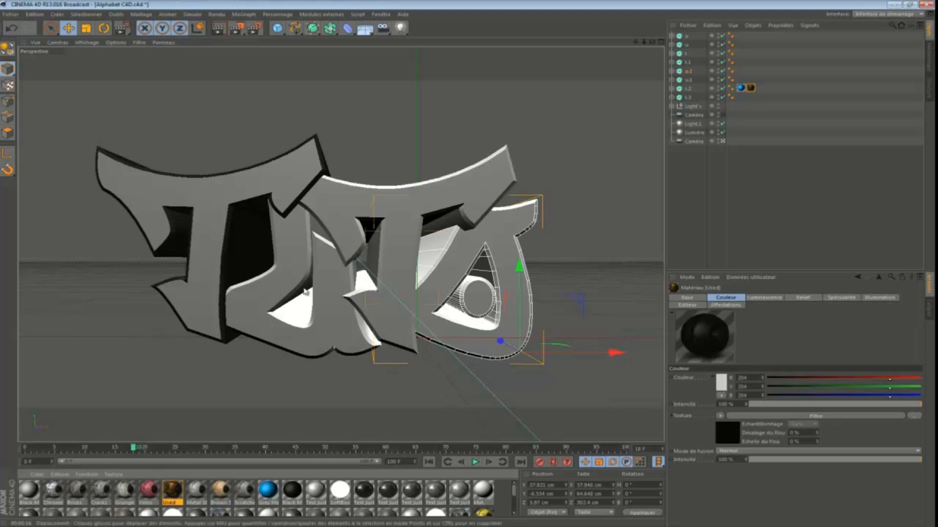
# Set the base color of the Grey Mat material to orange, RGB 255, 153, 0.
pyautogui.click(269, 490)
pyautogui.doubleClick(269, 491)
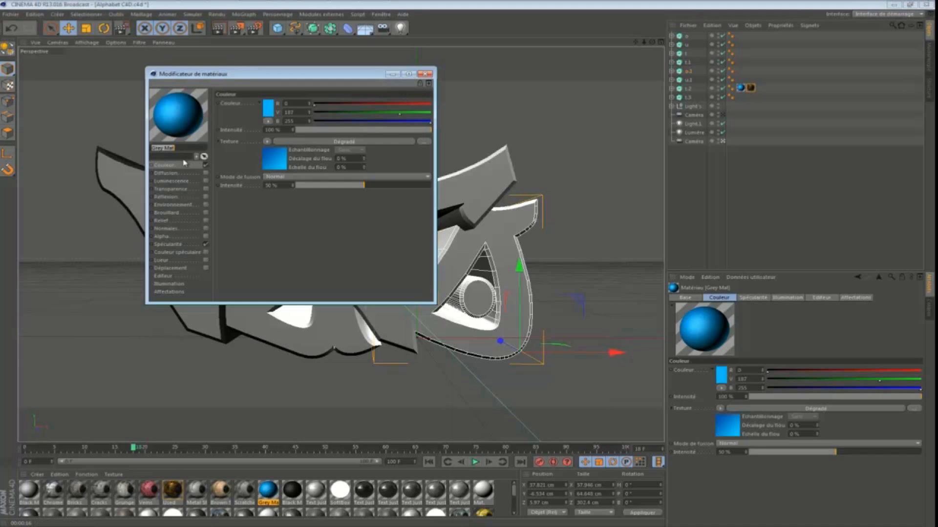
pyautogui.click(272, 114)
pyautogui.moveTo(266, 79)
pyautogui.mouseDown()
pyautogui.moveTo(292, 88)
pyautogui.moveTo(257, 81)
pyautogui.moveTo(285, 69)
pyautogui.mouseUp()
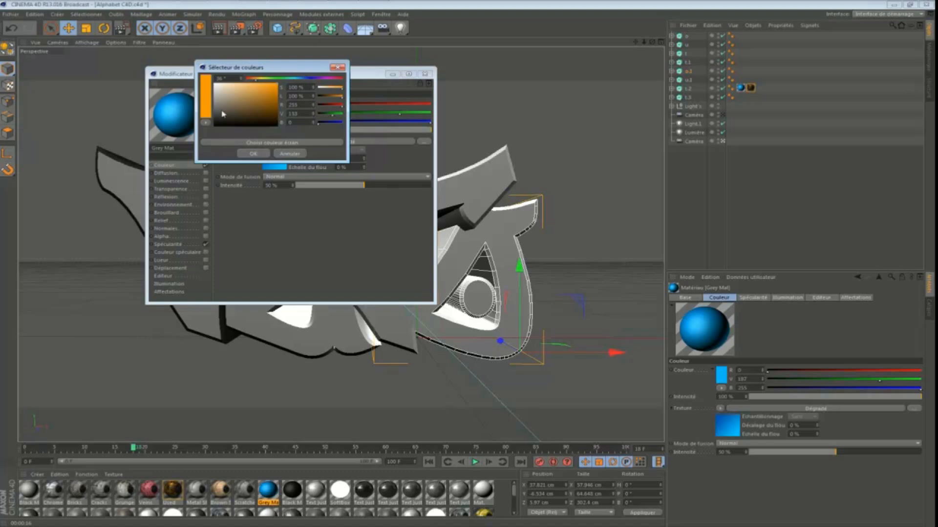
pyautogui.click(251, 154)
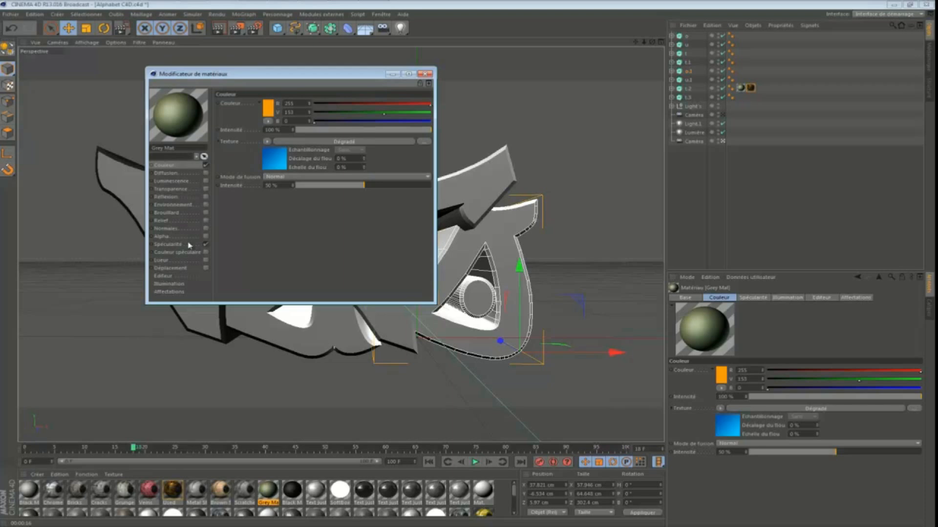
# Set the light blue end knot of Grey Mat's color gradient to orange, RGB 255, 108, 0.
pyautogui.click(279, 160)
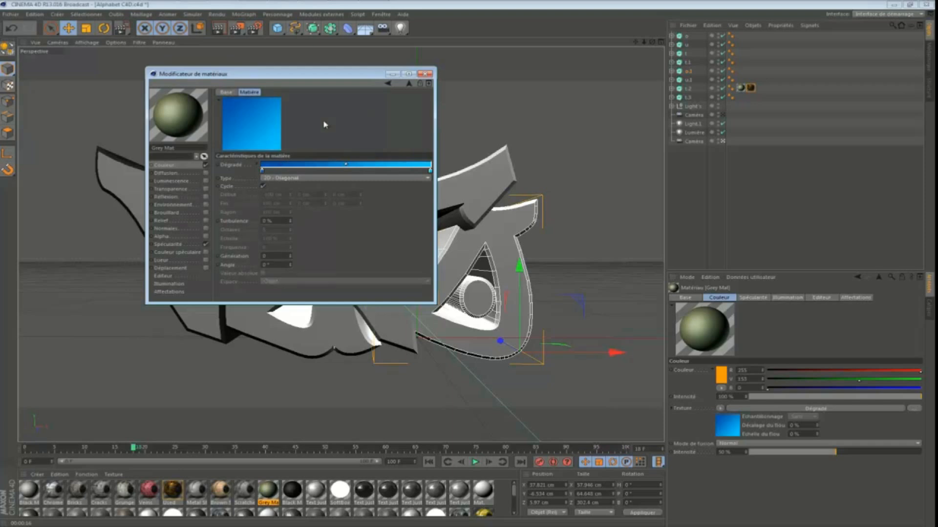
pyautogui.doubleClick(431, 171)
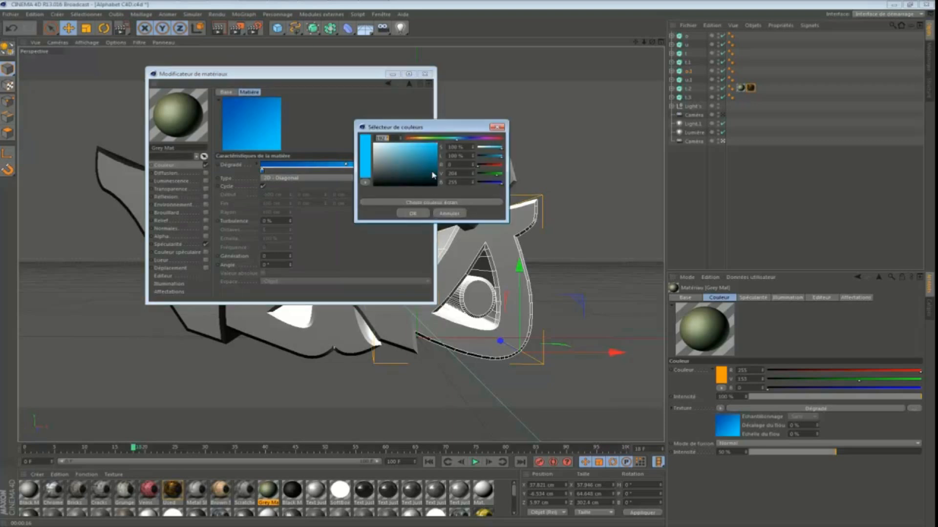
pyautogui.click(416, 139)
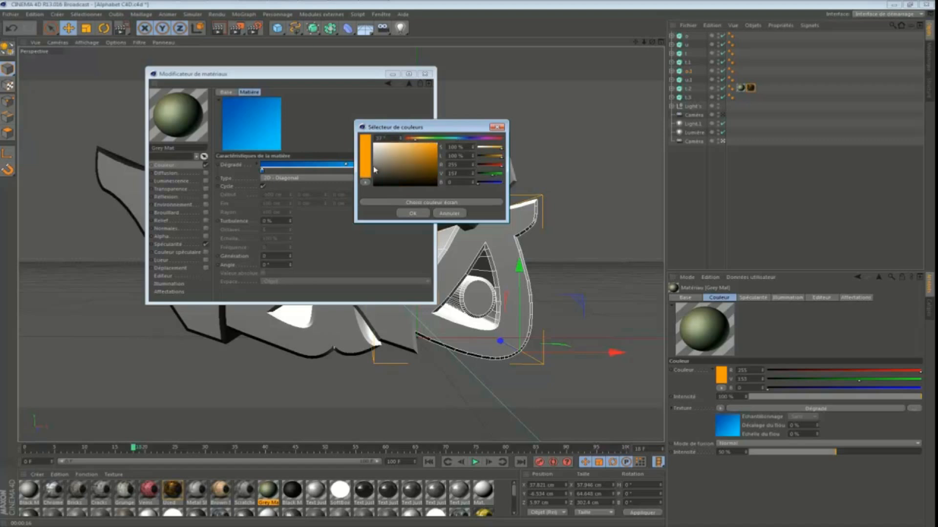
pyautogui.moveTo(417, 140); pyautogui.dragTo(454, 140)
pyautogui.click(492, 141)
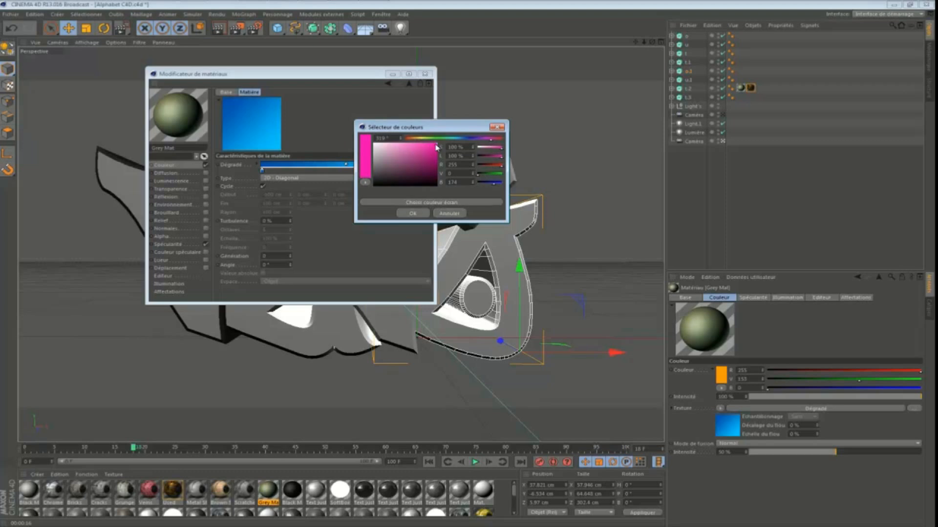
pyautogui.click(413, 140)
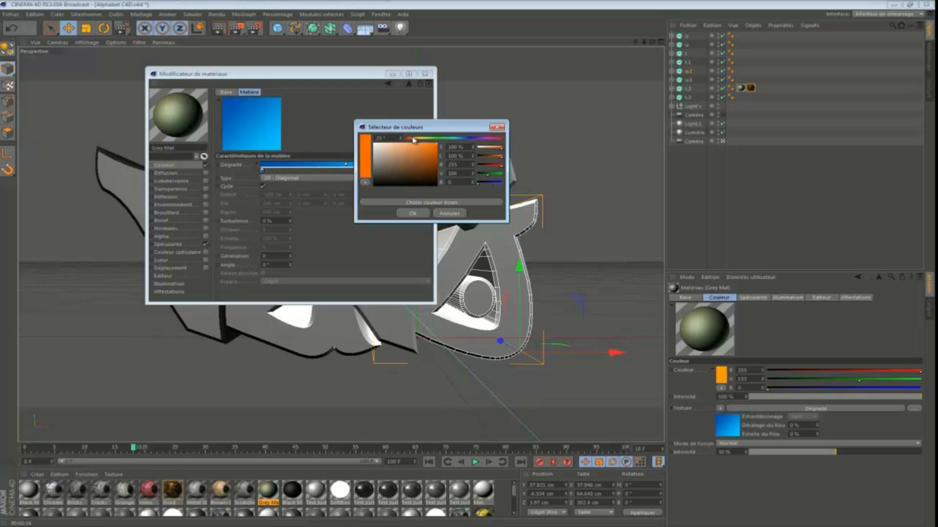
pyautogui.moveTo(415, 142); pyautogui.dragTo(417, 142)
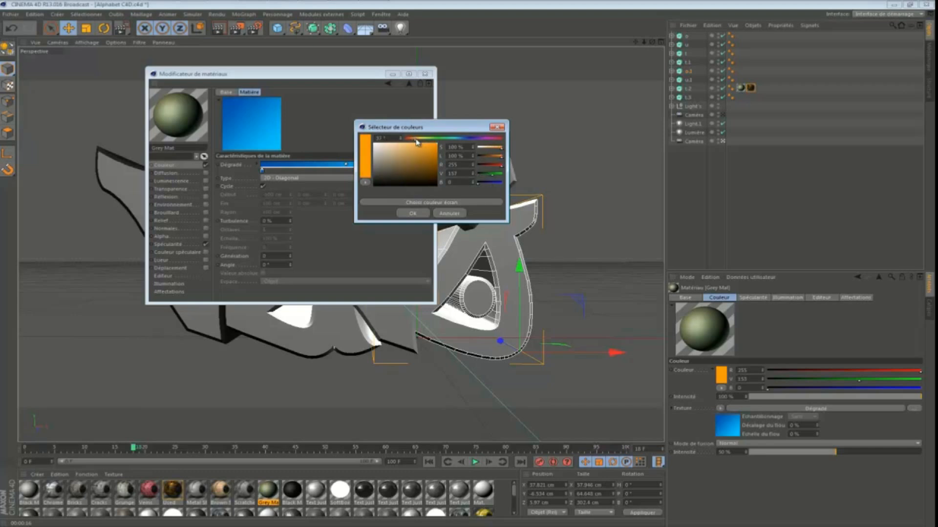
pyautogui.click(413, 141)
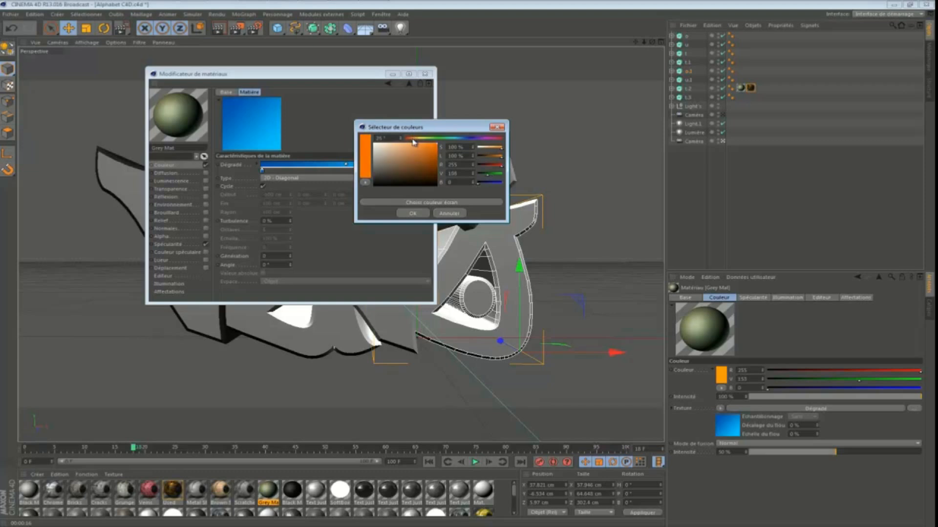
pyautogui.click(411, 214)
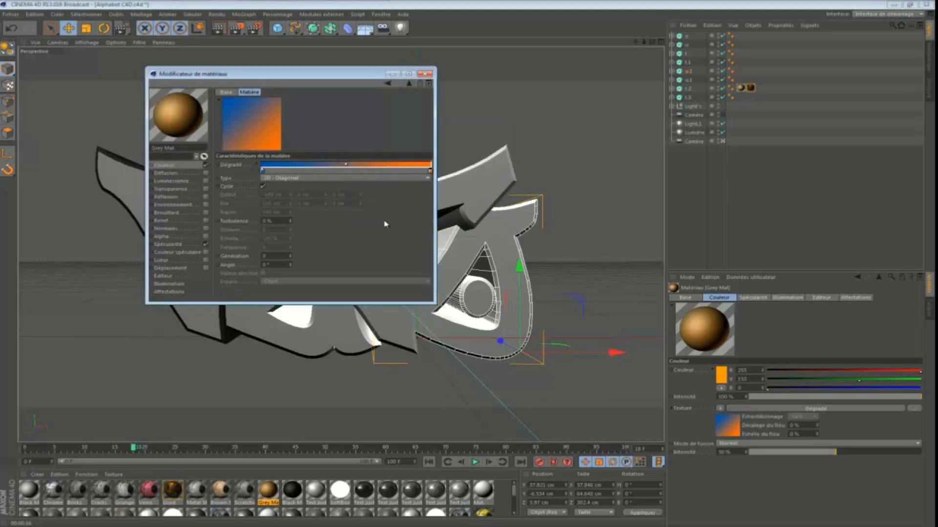
# Set the blue start knot of Grey Mat's color gradient to a dark orange with a hue of 25°, and close the material editor.
pyautogui.doubleClick(262, 171)
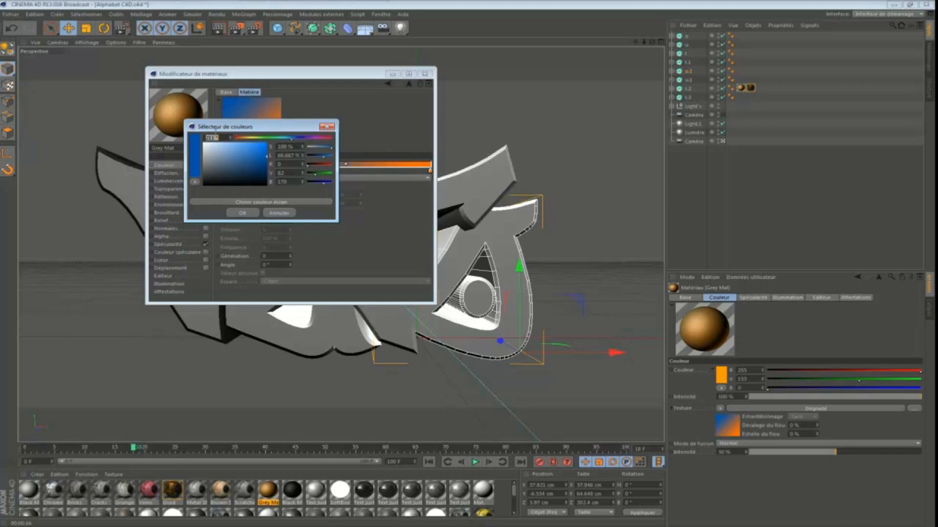
pyautogui.click(243, 138)
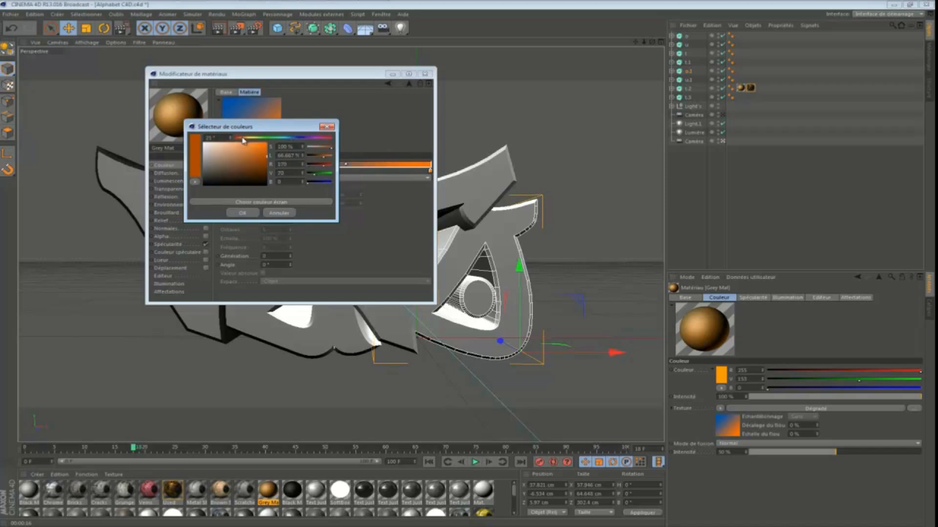
pyautogui.click(247, 216)
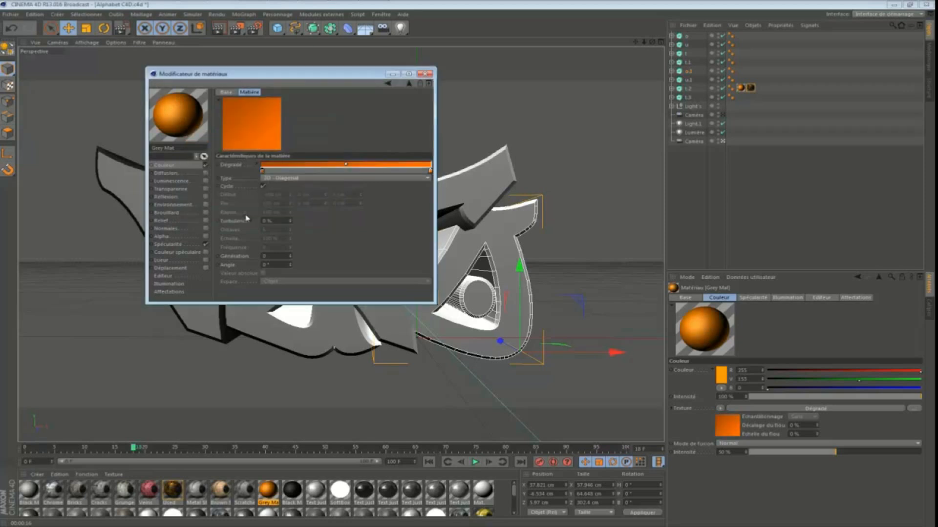
pyautogui.click(425, 74)
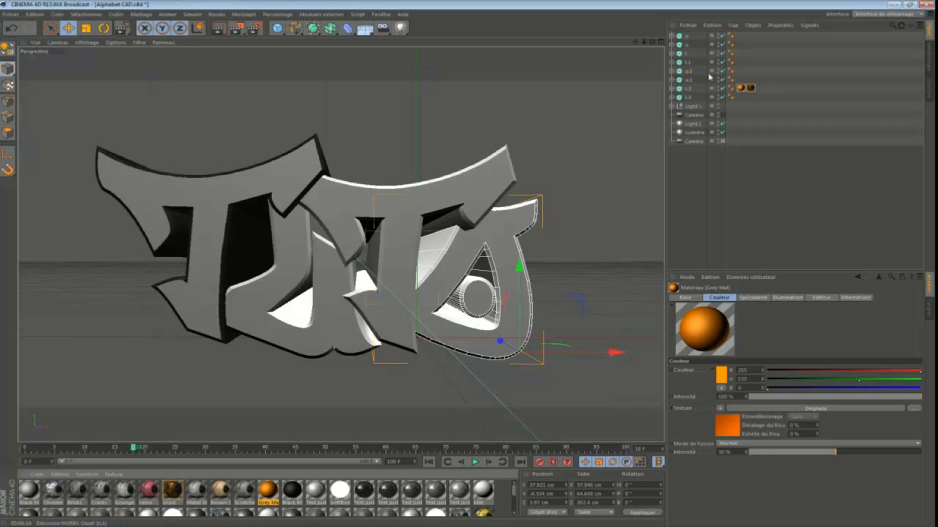
# Remove both the Grey Mat and the Used material from the first T's outline copy.
pyautogui.moveTo(740, 85)
pyautogui.mouseDown()
pyautogui.moveTo(758, 108)
pyautogui.moveTo(748, 90)
pyautogui.mouseUp()
pyautogui.click(742, 89)
pyautogui.press('Delete')
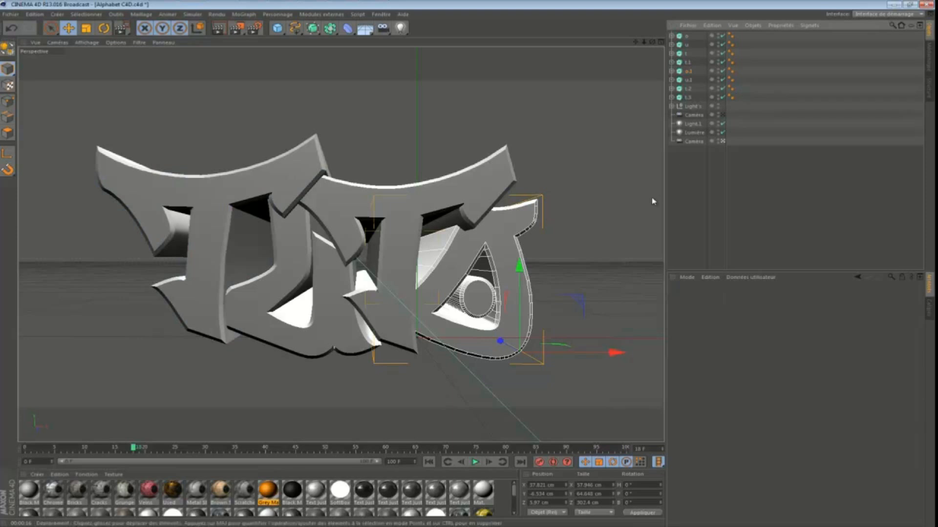
# Apply the orange Grey Mat material to all four outline copies, try to delete its tags, and undo the deletion.
pyautogui.keyDown('shift'); pyautogui.click(689, 98); pyautogui.keyUp('shift')
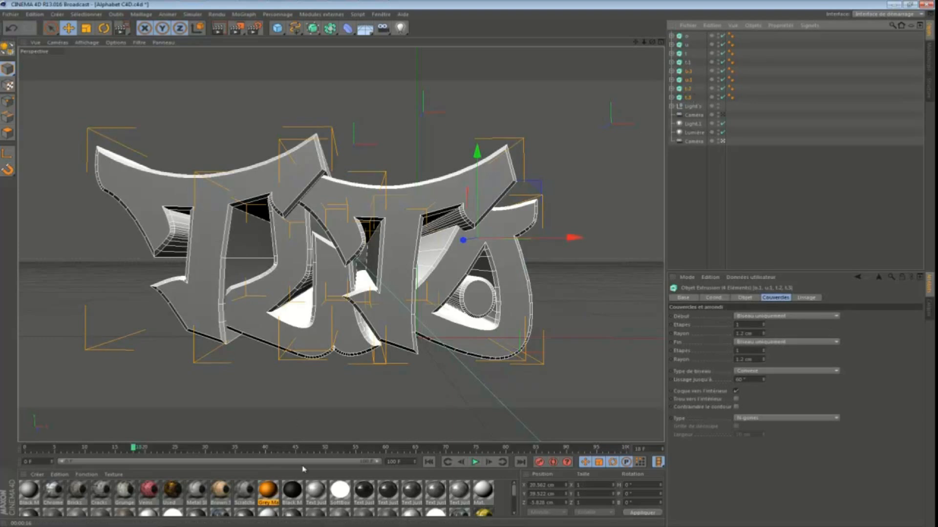
pyautogui.moveTo(272, 495); pyautogui.dragTo(369, 248)
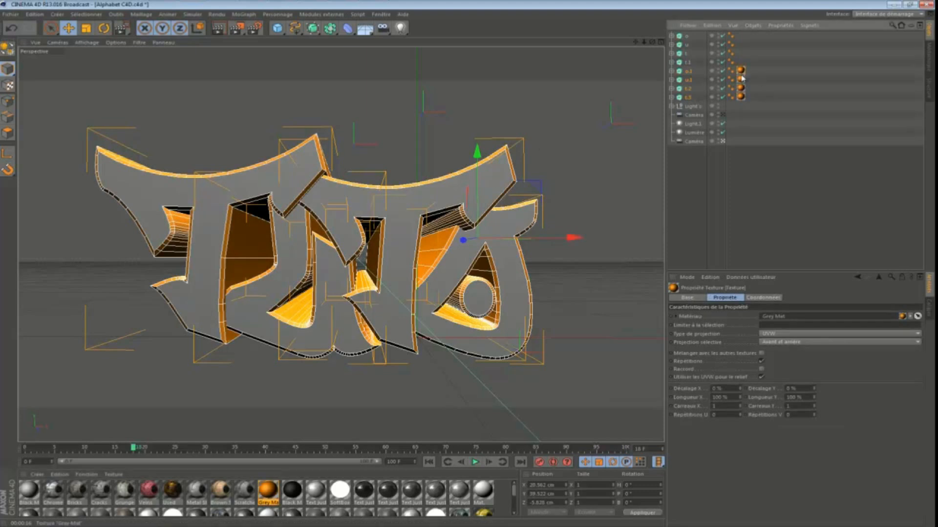
pyautogui.keyDown('shift'); pyautogui.click(741, 97); pyautogui.keyUp('shift')
pyautogui.press('Delete')
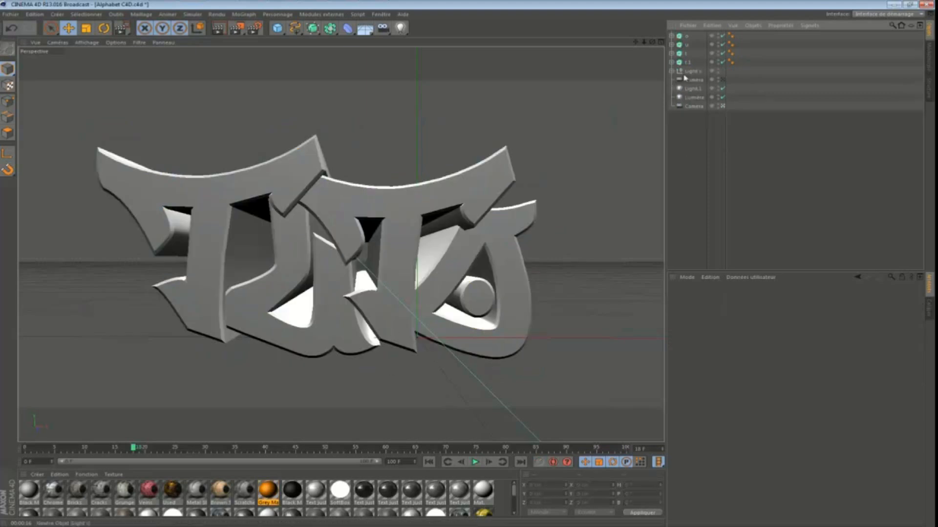
pyautogui.click(12, 28)
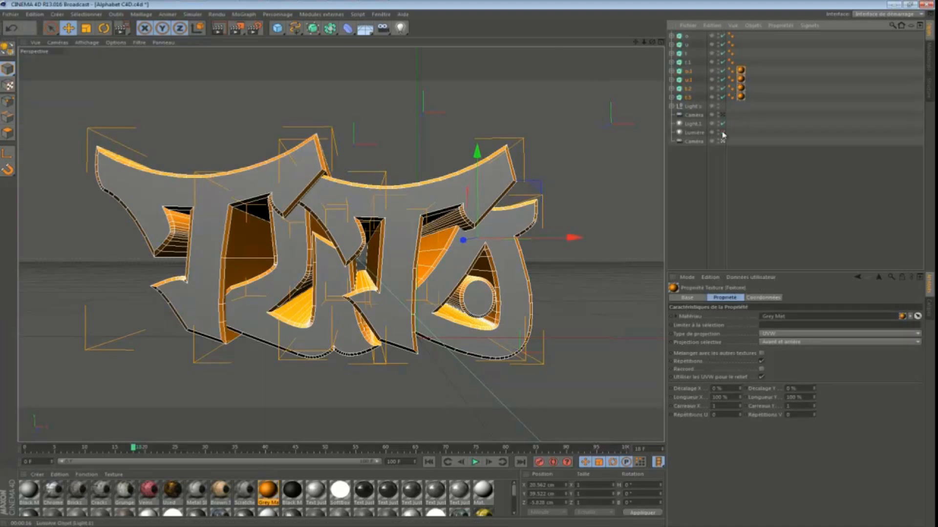
# Remove the Grey Mat material from the four outline copies while keeping the objects.
pyautogui.click(724, 203)
pyautogui.click(740, 88)
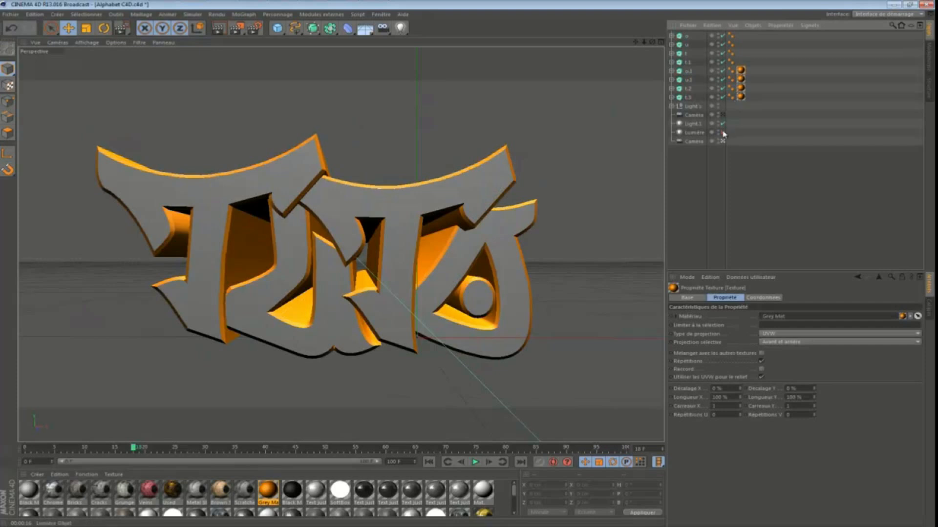
pyautogui.keyDown('shift'); pyautogui.click(741, 96); pyautogui.keyUp('shift')
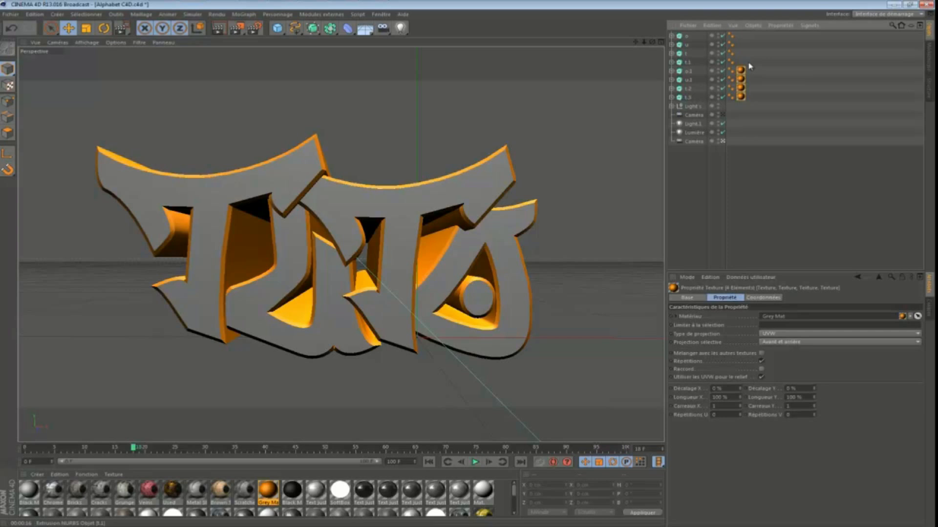
pyautogui.press('Delete')
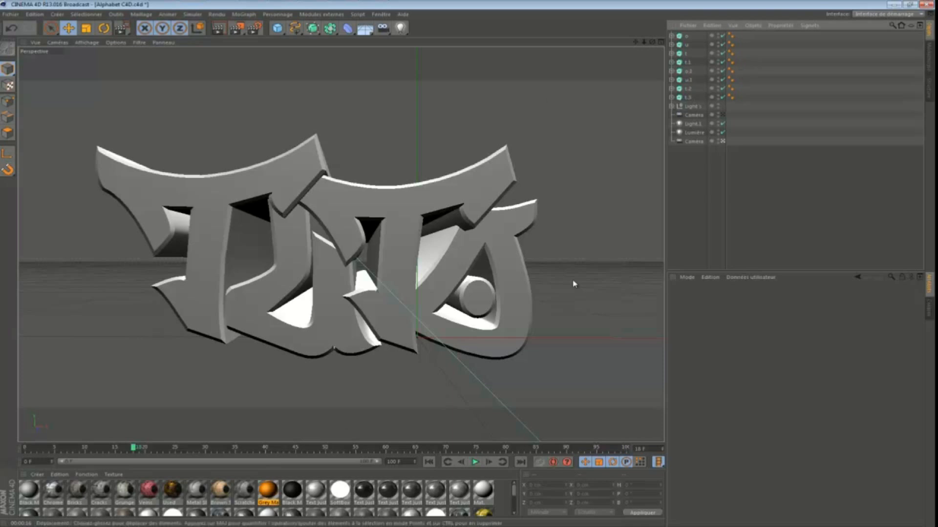
# Apply the orange Grey Mat material to the four outline copies o.1, u.1, t.2 and t.3, undoing the stray assignment to the U's front letter.
pyautogui.click(688, 98)
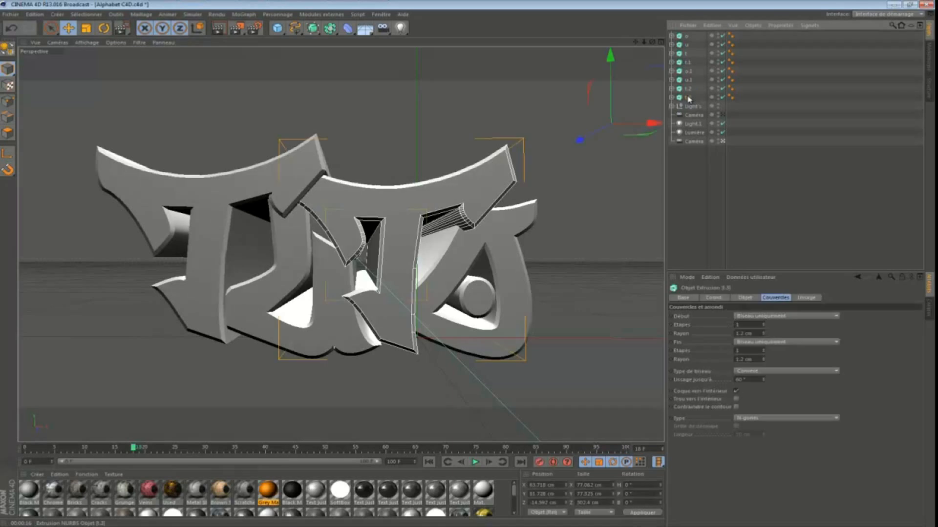
pyautogui.keyDown('shift'); pyautogui.click(687, 71); pyautogui.keyUp('shift')
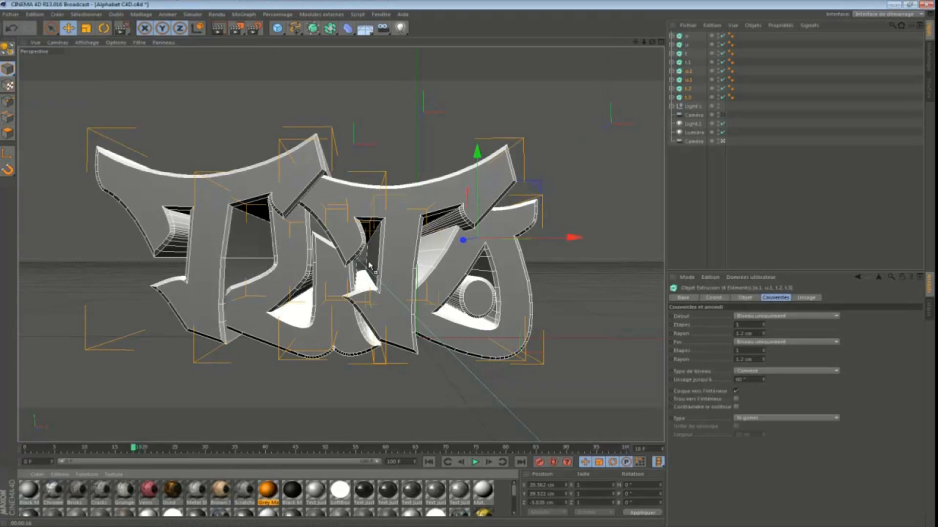
pyautogui.moveTo(679, 81)
pyautogui.mouseDown()
pyautogui.moveTo(762, 82)
pyautogui.moveTo(692, 82)
pyautogui.moveTo(693, 73)
pyautogui.moveTo(692, 95)
pyautogui.moveTo(693, 73)
pyautogui.mouseUp()
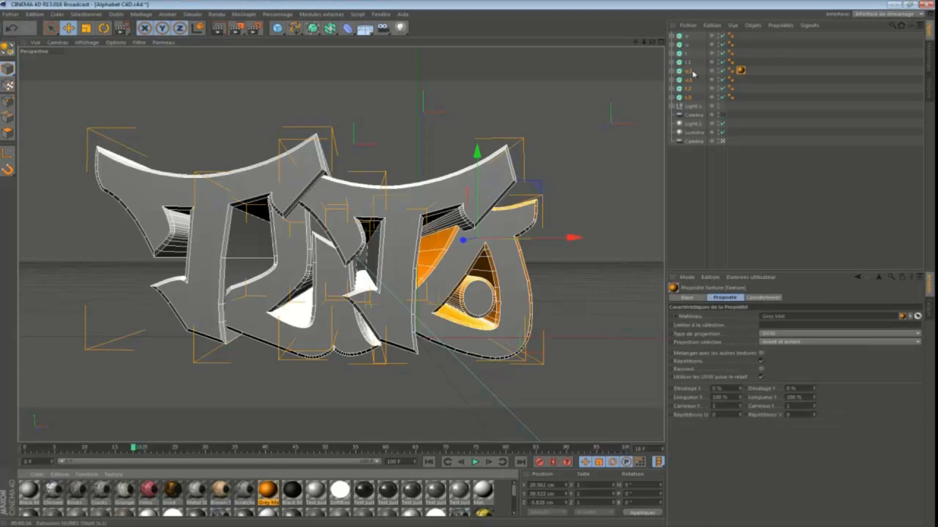
pyautogui.moveTo(273, 493); pyautogui.dragTo(689, 103)
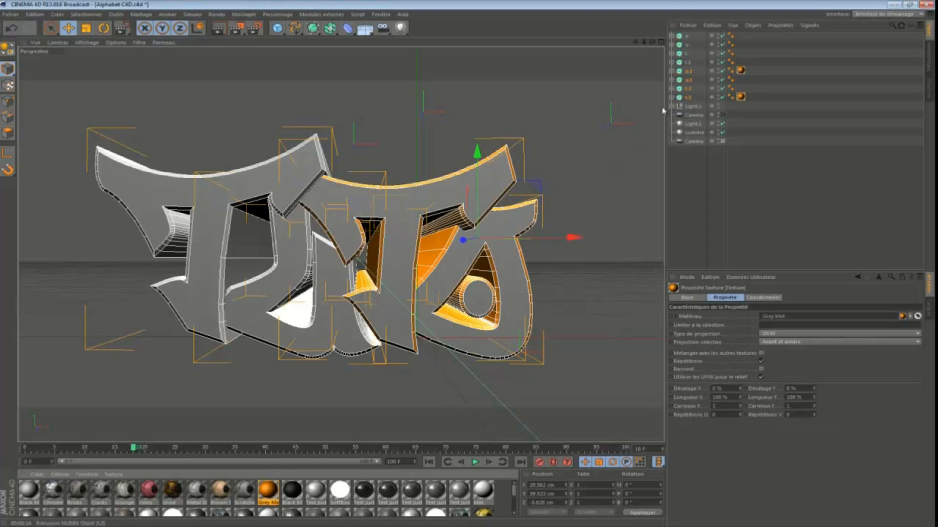
pyautogui.moveTo(265, 500); pyautogui.dragTo(284, 282)
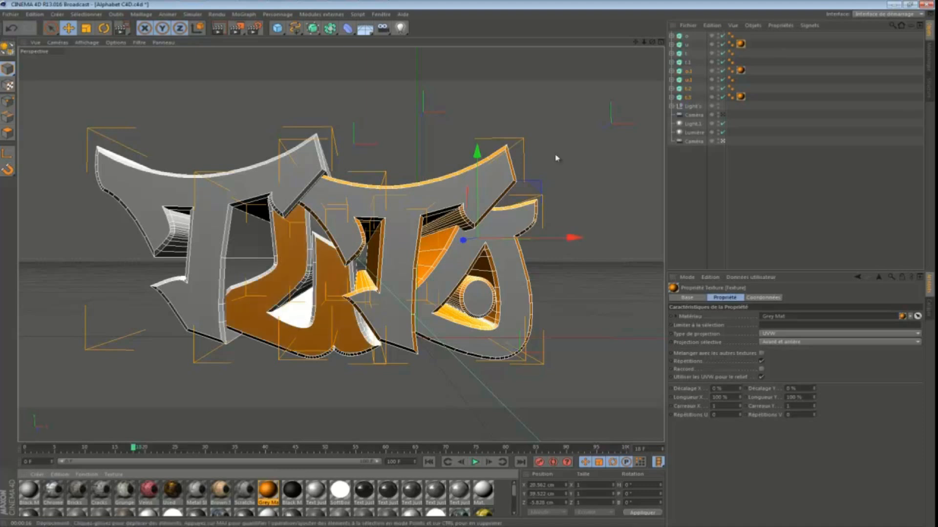
pyautogui.click(14, 30)
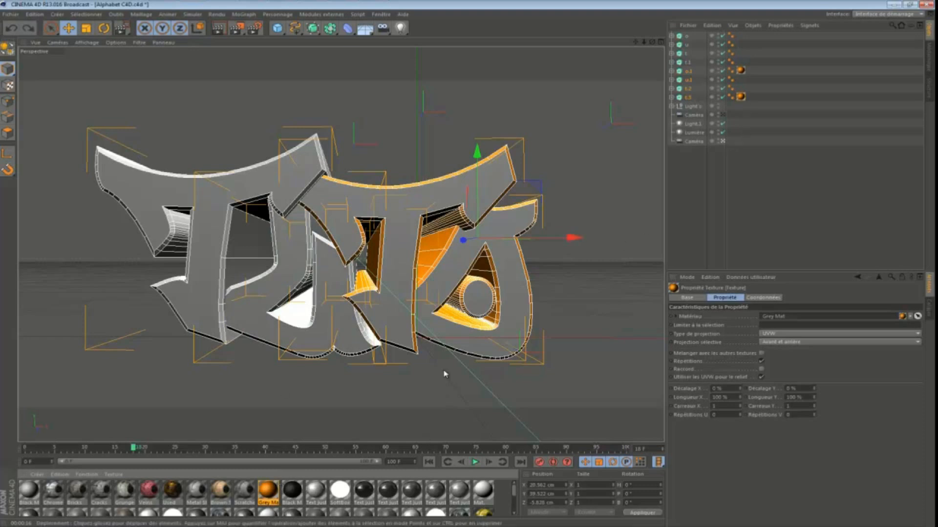
pyautogui.moveTo(274, 490); pyautogui.dragTo(250, 246)
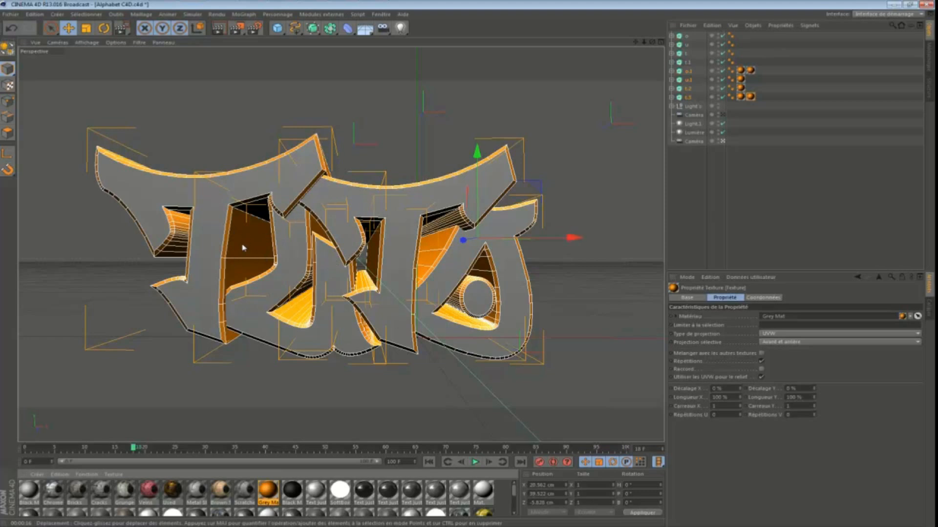
pyautogui.click(684, 238)
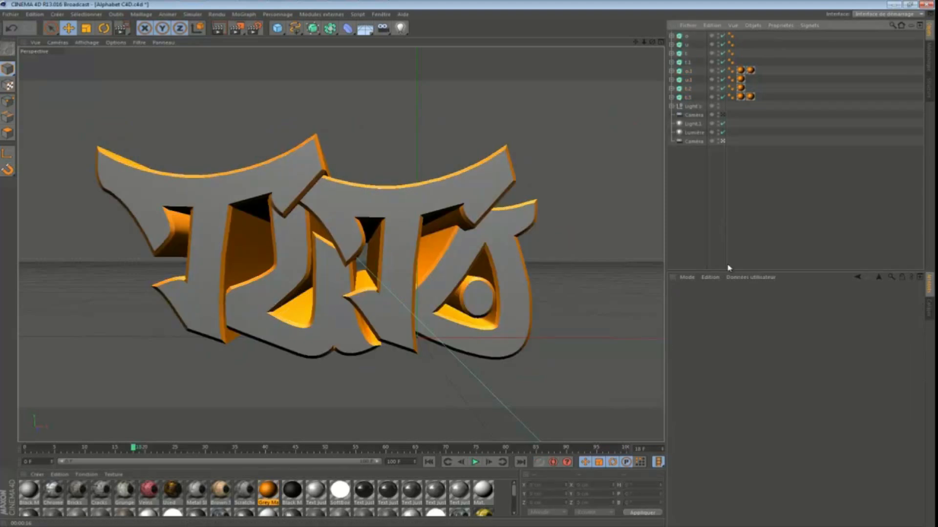
# Move the four original letters o, u, t and t.1 forward along Z by about 1.4 cm, out of their outline copies.
pyautogui.click(689, 37)
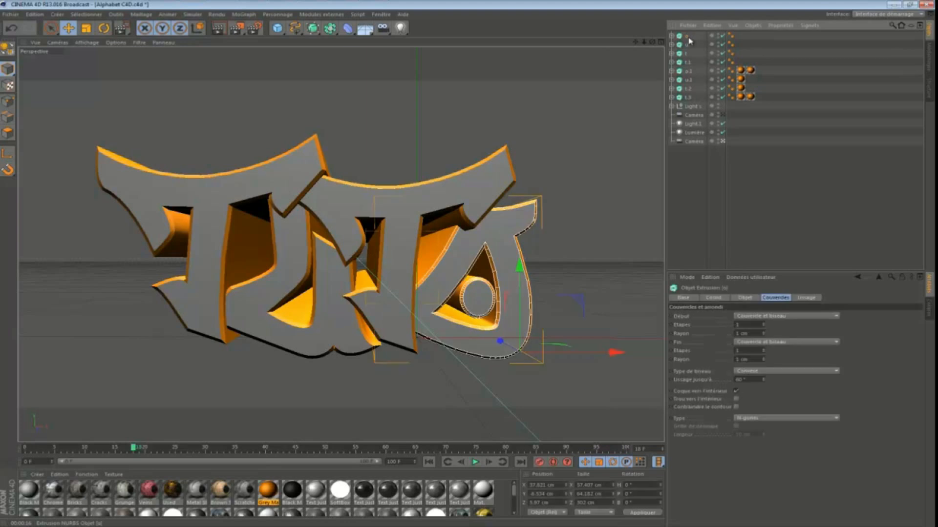
pyautogui.keyDown('shift'); pyautogui.click(689, 62); pyautogui.keyUp('shift')
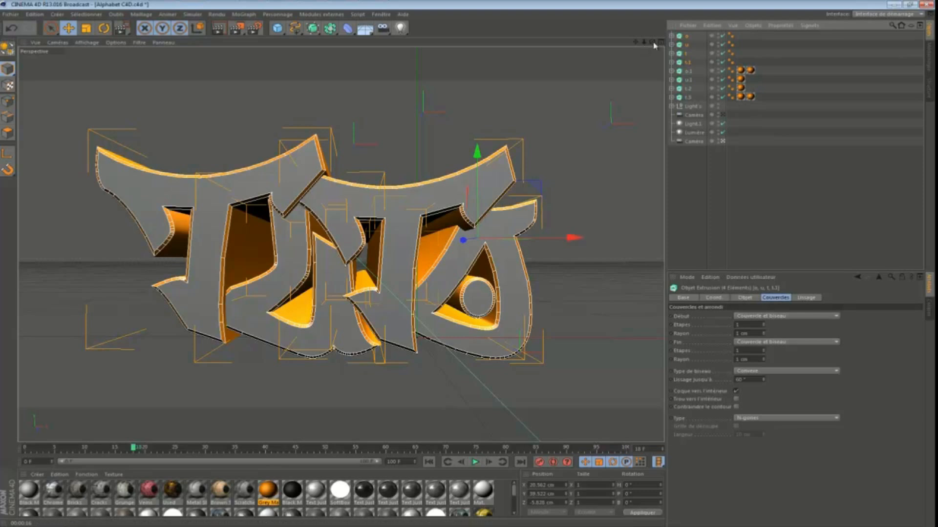
pyautogui.moveTo(653, 42); pyautogui.dragTo(468, 267)
pyautogui.moveTo(466, 264); pyautogui.dragTo(468, 264)
pyautogui.moveTo(636, 43); pyautogui.dragTo(464, 268)
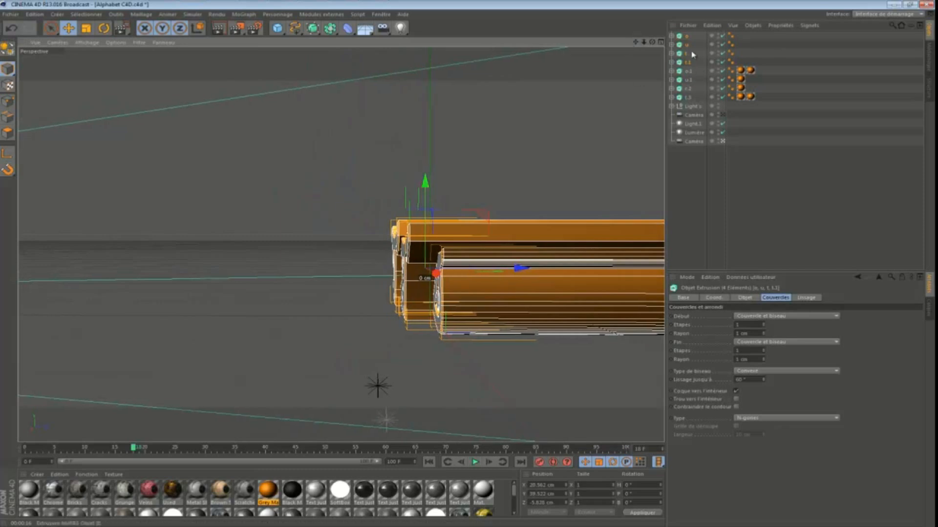
pyautogui.moveTo(652, 42); pyautogui.dragTo(467, 267)
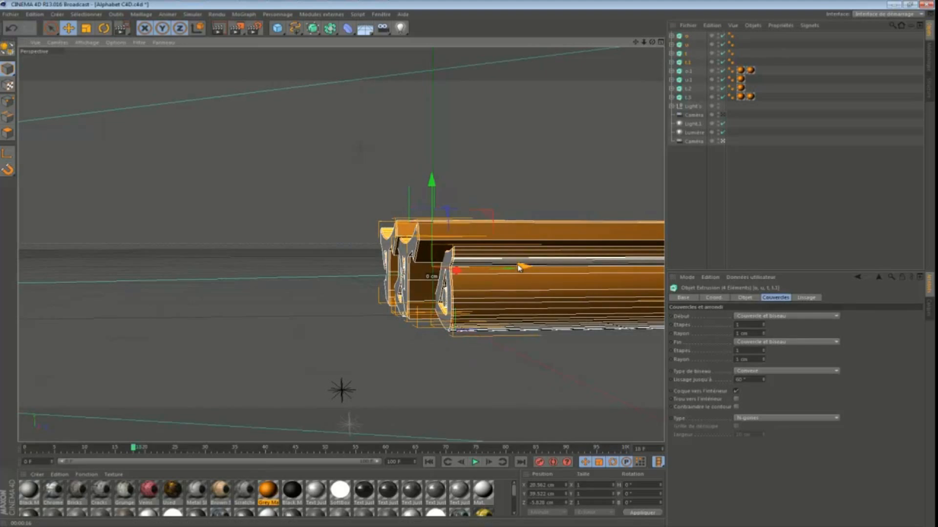
pyautogui.moveTo(522, 271)
pyautogui.mouseDown()
pyautogui.moveTo(418, 272)
pyautogui.moveTo(520, 278)
pyautogui.mouseUp()
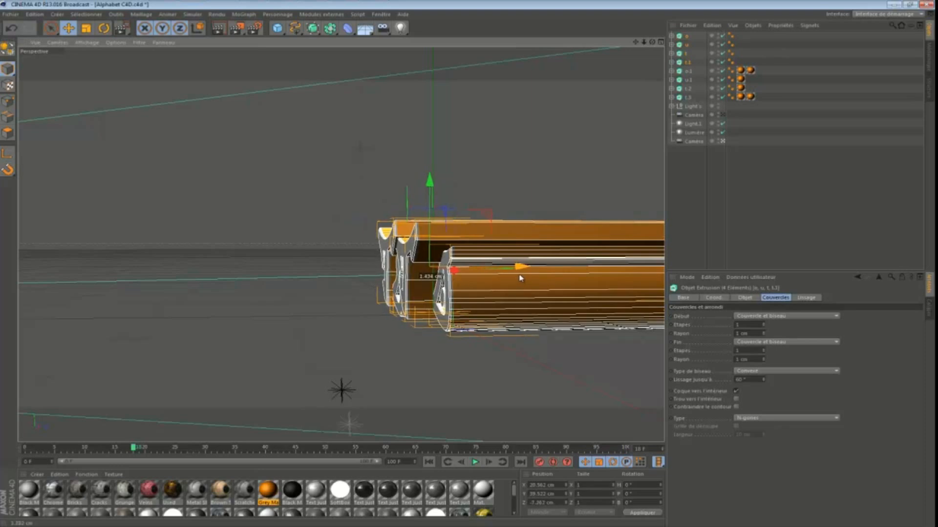
pyautogui.moveTo(521, 278); pyautogui.dragTo(521, 278)
pyautogui.click(722, 198)
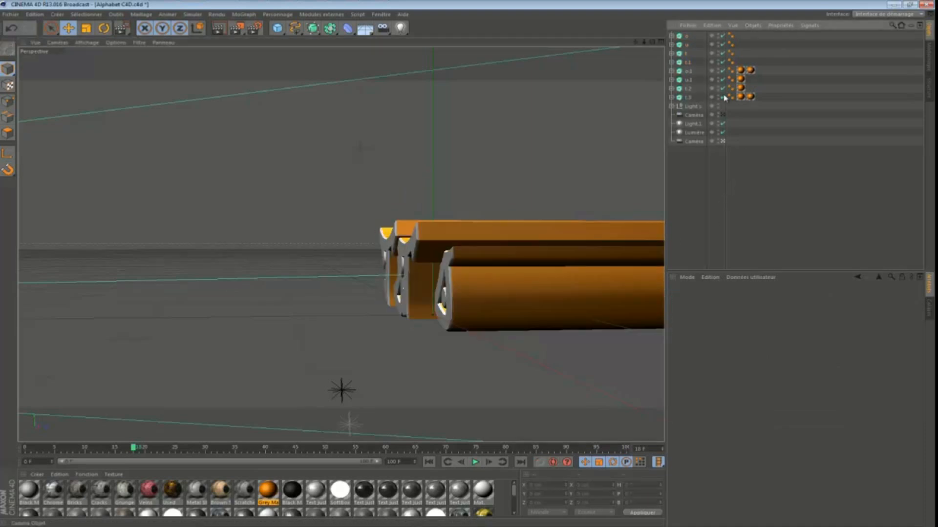
# Turn off reflection in the "Text just change colour" material and set its base color to white, RGB 255, 255, 255.
pyautogui.moveTo(653, 42); pyautogui.dragTo(469, 266)
pyautogui.scroll(5, 468, 268)
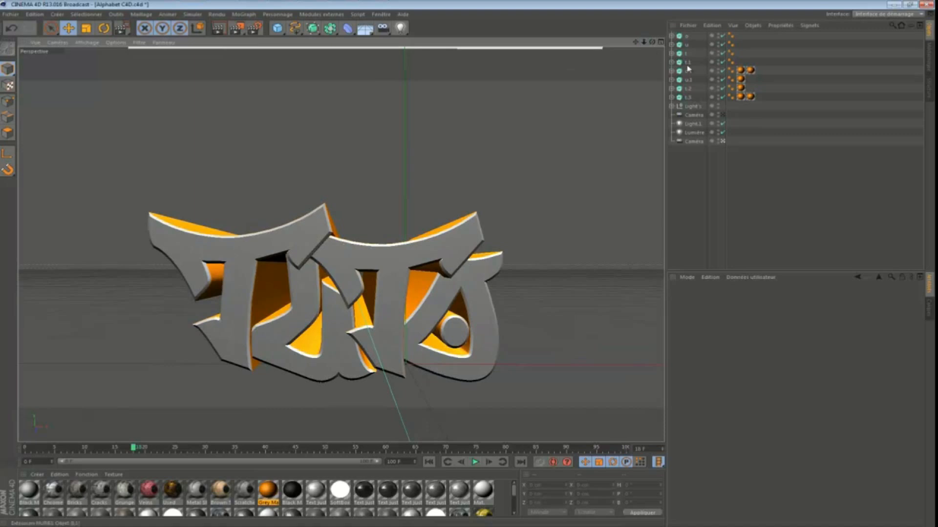
pyautogui.click(315, 490)
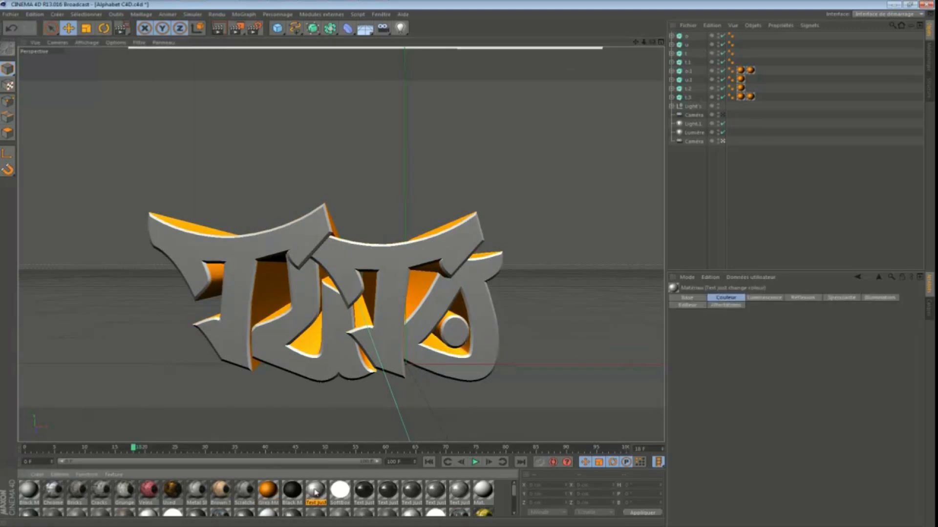
pyautogui.doubleClick(316, 491)
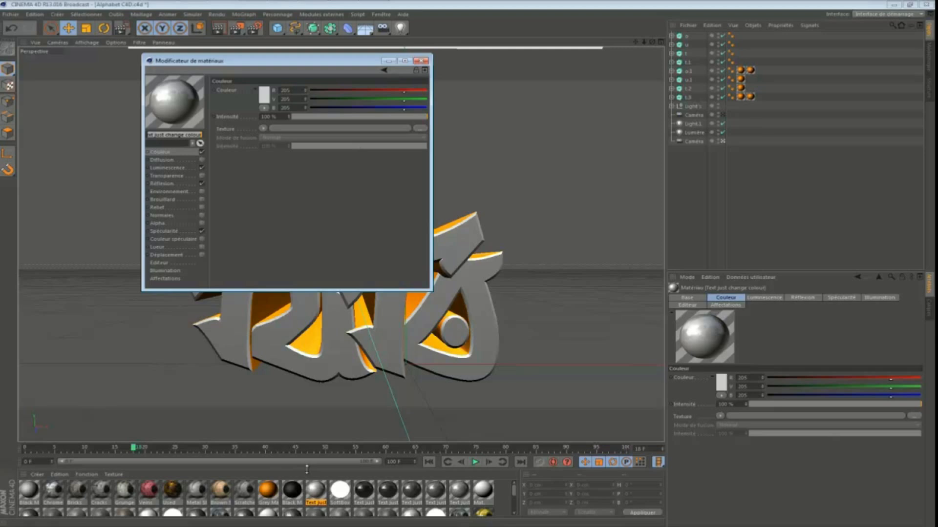
pyautogui.click(202, 184)
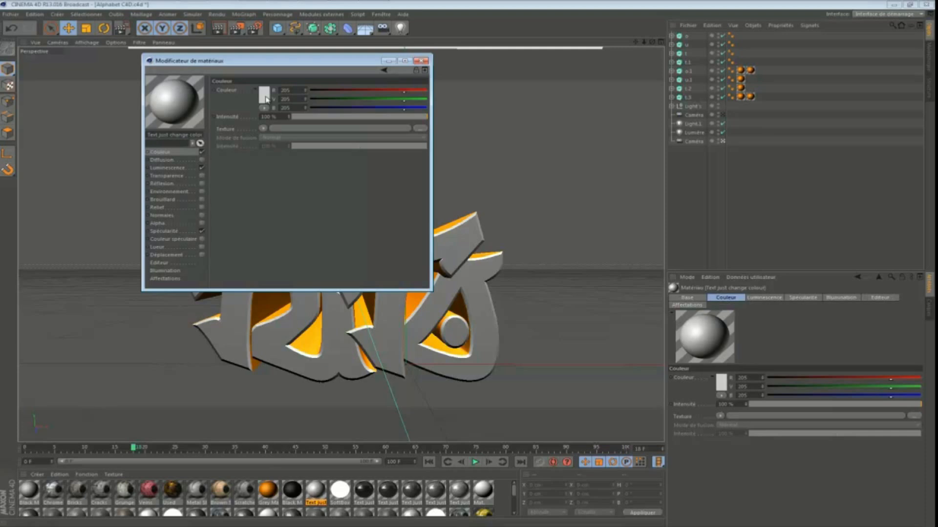
pyautogui.click(265, 99)
pyautogui.moveTo(243, 99); pyautogui.dragTo(80, 38)
pyautogui.click(255, 143)
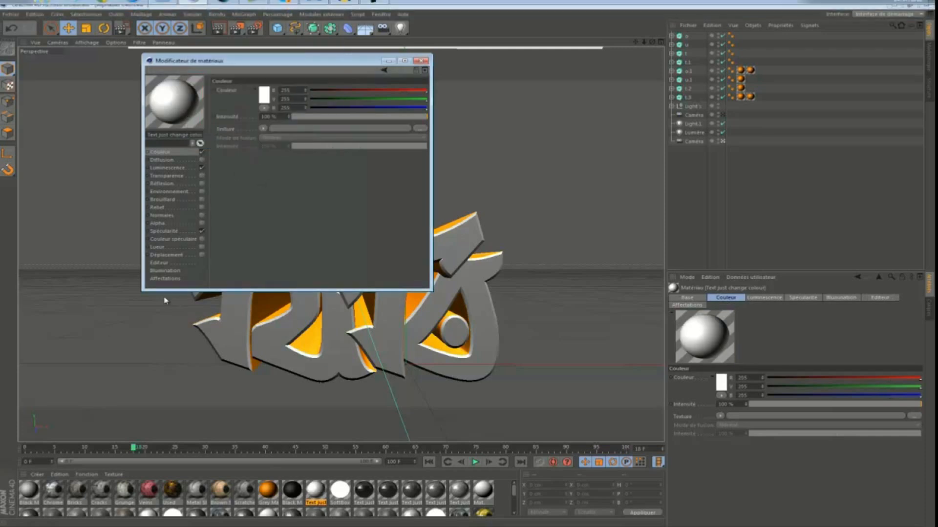
pyautogui.click(420, 61)
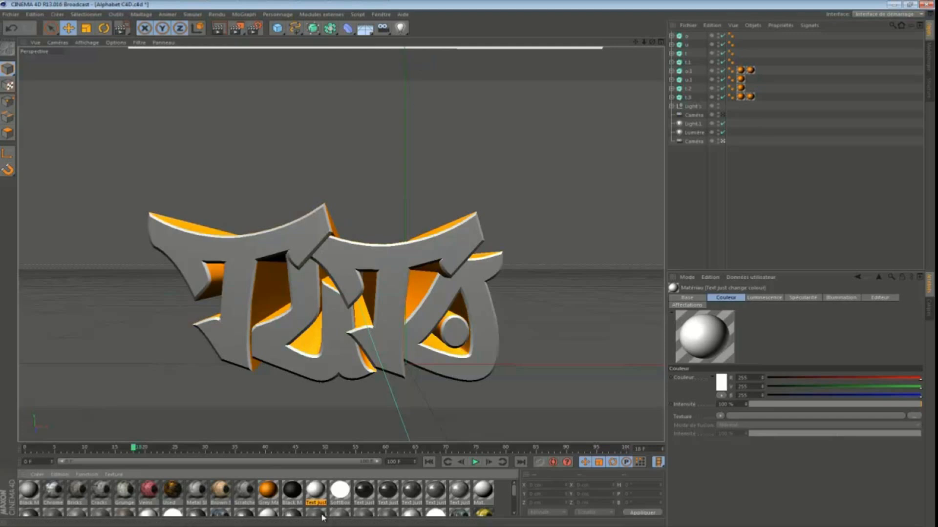
# Apply the white "Text just change colour" material to the four front letters and render only a rectangular region around the whole logo.
pyautogui.moveTo(322, 380); pyautogui.dragTo(340, 362)
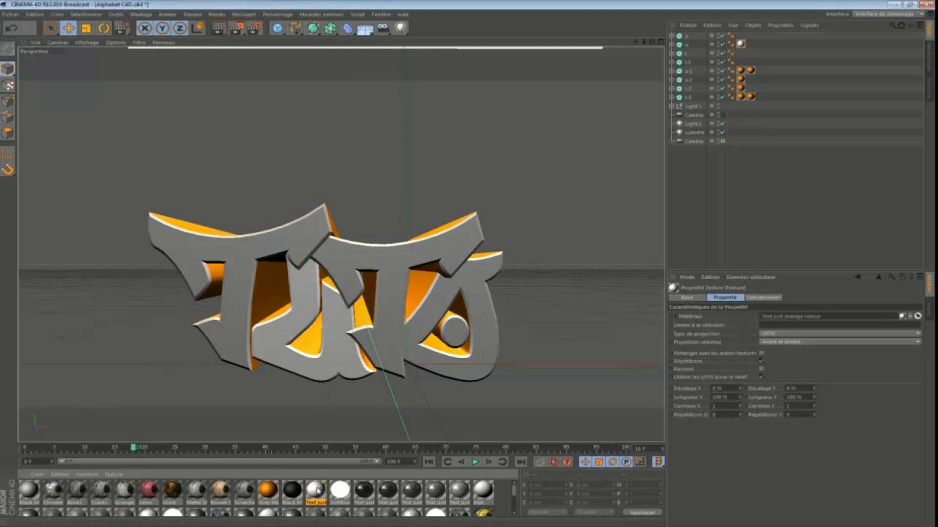
pyautogui.moveTo(317, 491); pyautogui.dragTo(477, 307)
pyautogui.moveTo(300, 503); pyautogui.dragTo(242, 266)
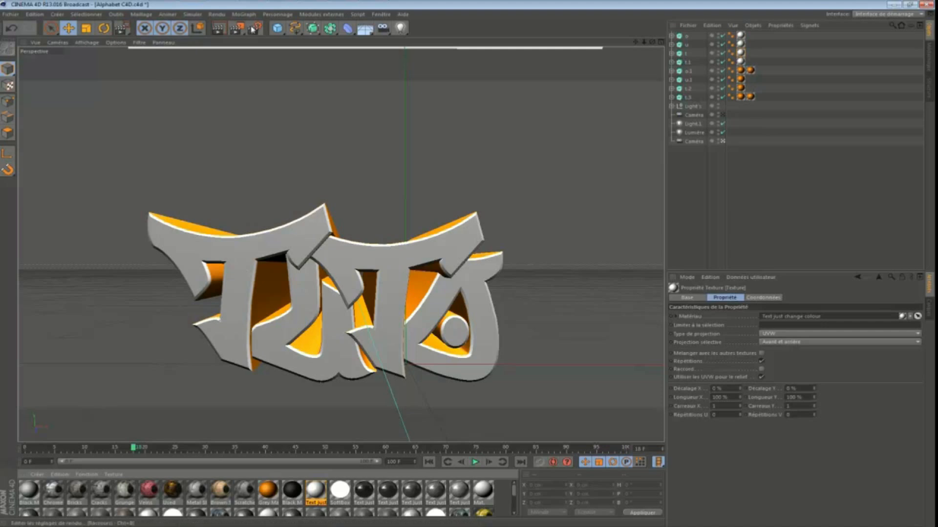
pyautogui.moveTo(241, 29); pyautogui.dragTo(268, 39)
pyautogui.moveTo(124, 203); pyautogui.dragTo(540, 387)
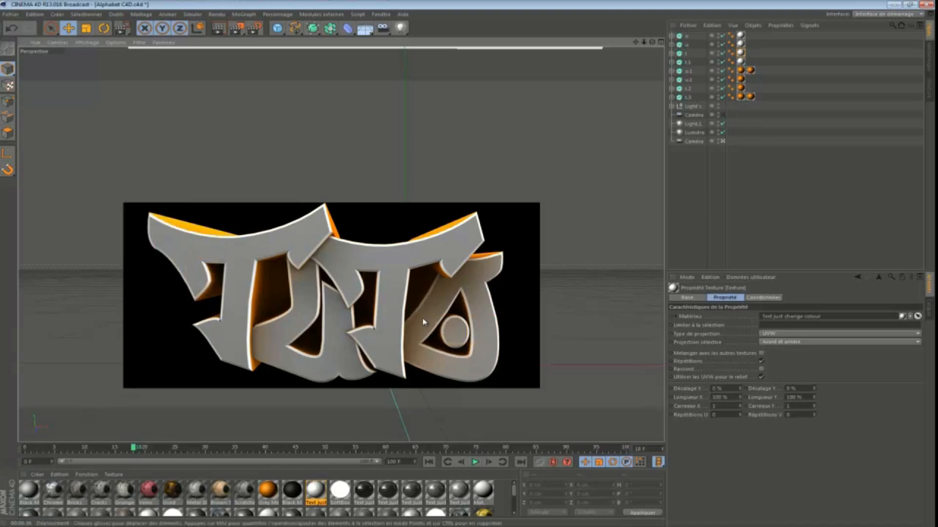
# Move the front letter o together with its outline copy o.1 slightly to the right and down in the logo.
pyautogui.click(728, 203)
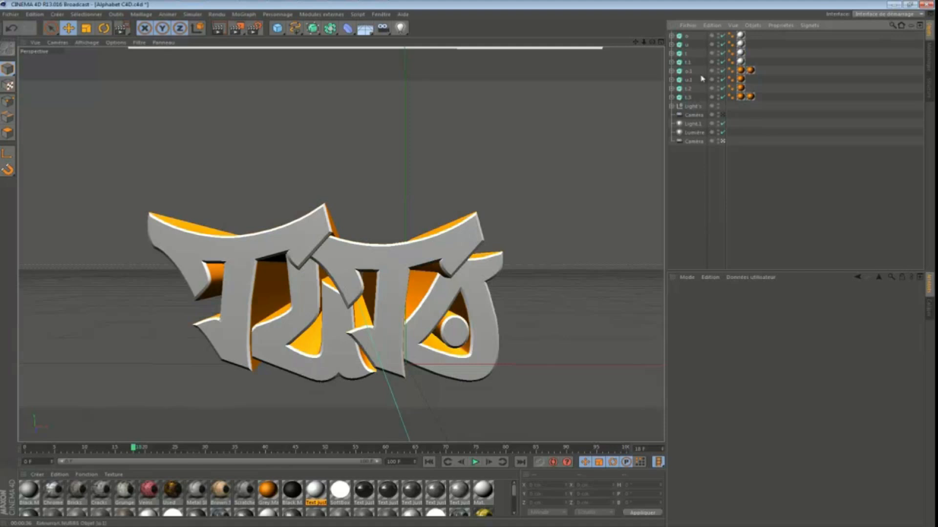
pyautogui.click(687, 39)
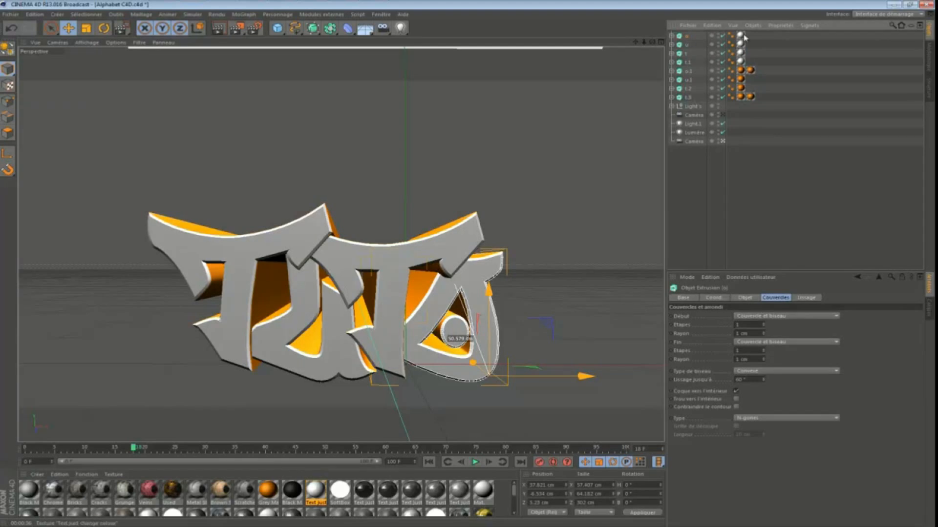
pyautogui.keyDown('ctrl'); pyautogui.click(687, 74); pyautogui.keyUp('ctrl')
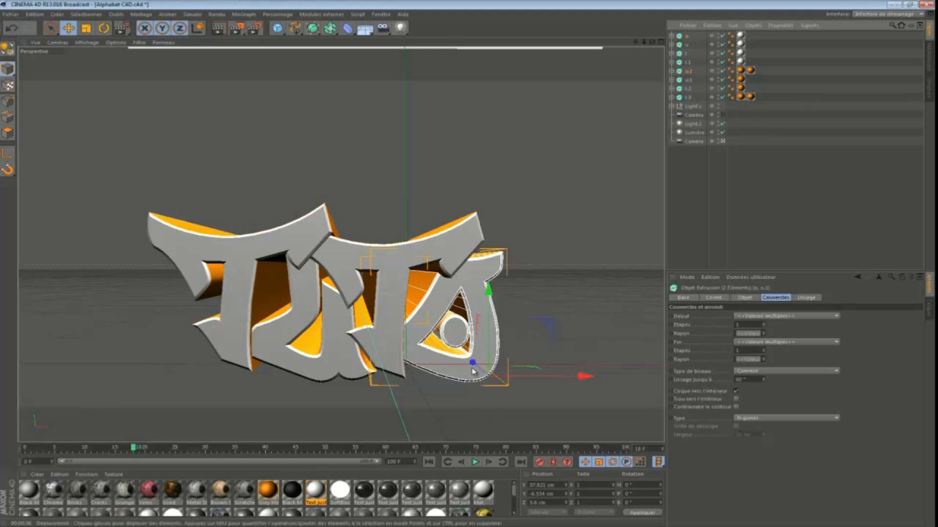
pyautogui.moveTo(477, 373)
pyautogui.mouseDown()
pyautogui.moveTo(498, 412)
pyautogui.moveTo(496, 391)
pyautogui.moveTo(481, 381)
pyautogui.mouseUp()
pyautogui.click(718, 208)
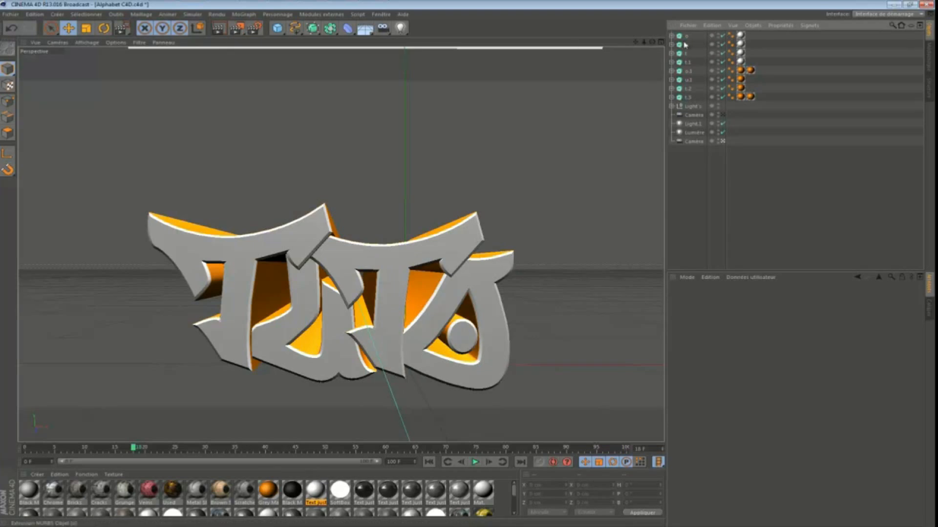
# Frame the whole logo larger from a slightly changed angle and render it in a maximized Picture Viewer.
pyautogui.moveTo(653, 44); pyautogui.dragTo(468, 266)
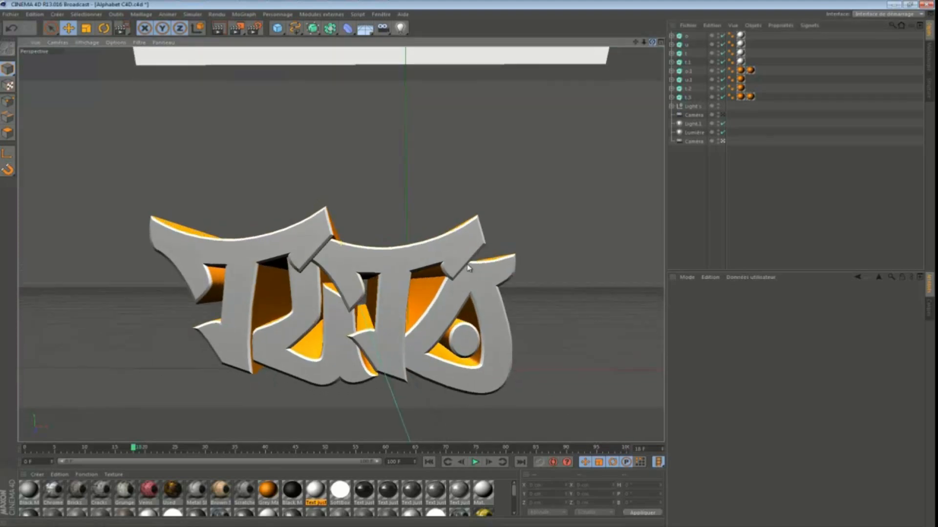
pyautogui.moveTo(636, 44); pyautogui.dragTo(468, 266)
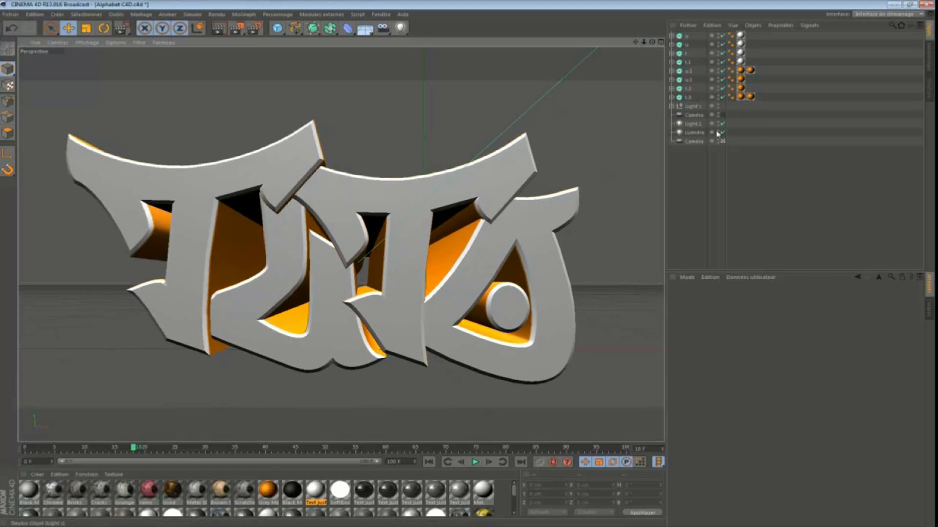
pyautogui.click(236, 29)
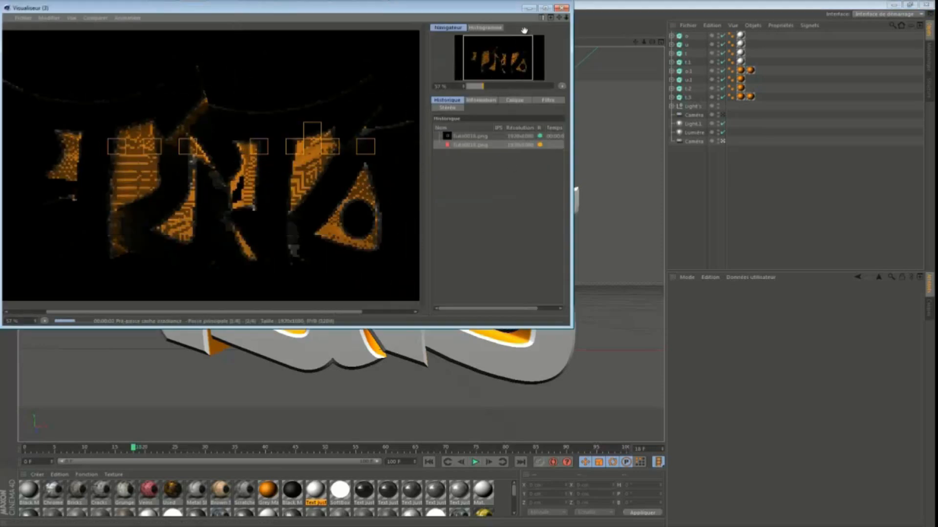
pyautogui.click(546, 8)
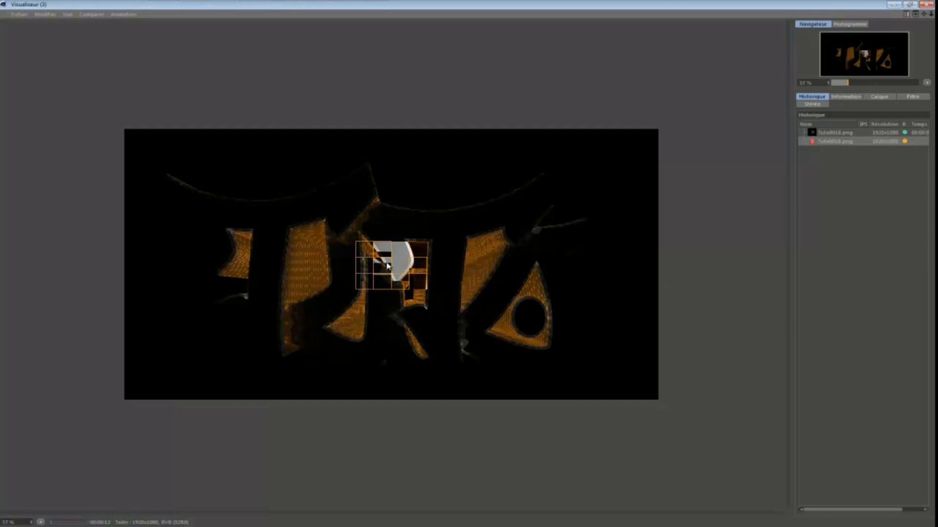
# Switch to Photoshop while the render is running.
pyautogui.moveTo(110, 6)
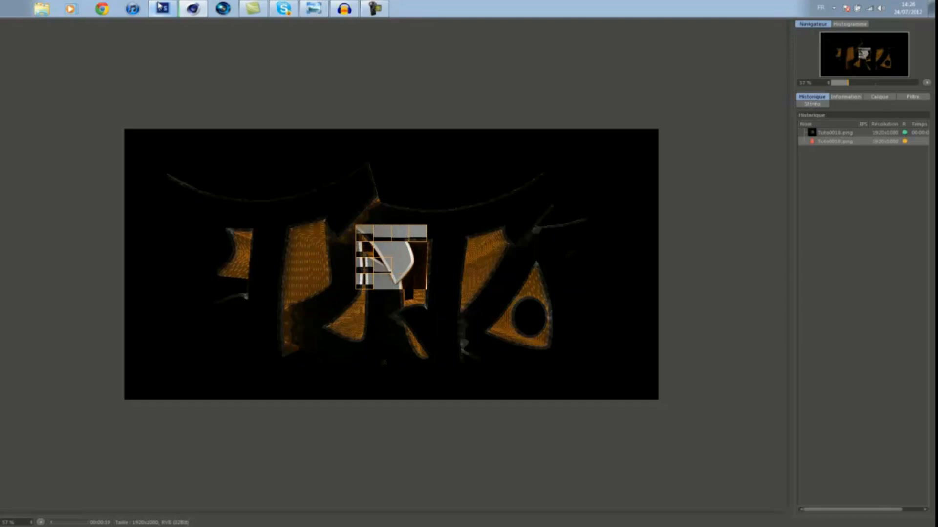
pyautogui.click(160, 7)
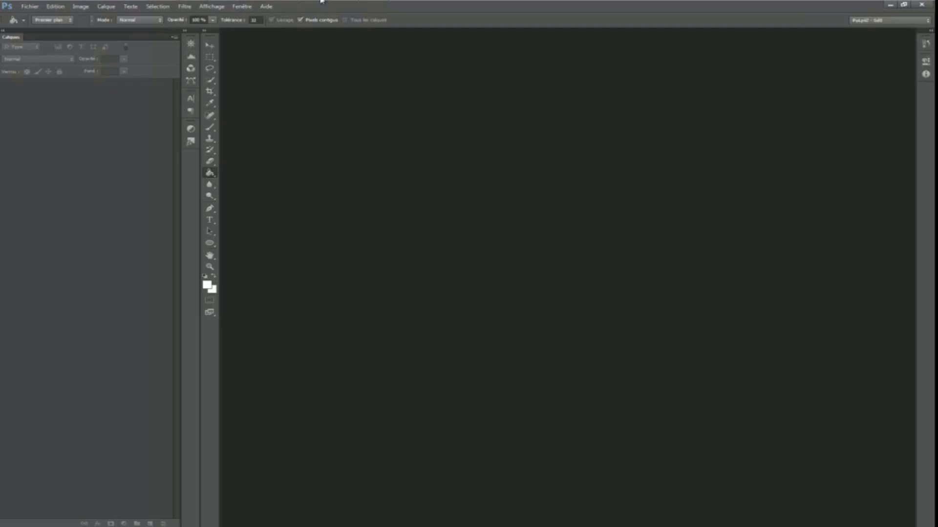
pyautogui.click(217, 10)
pyautogui.moveTo(229, 16)
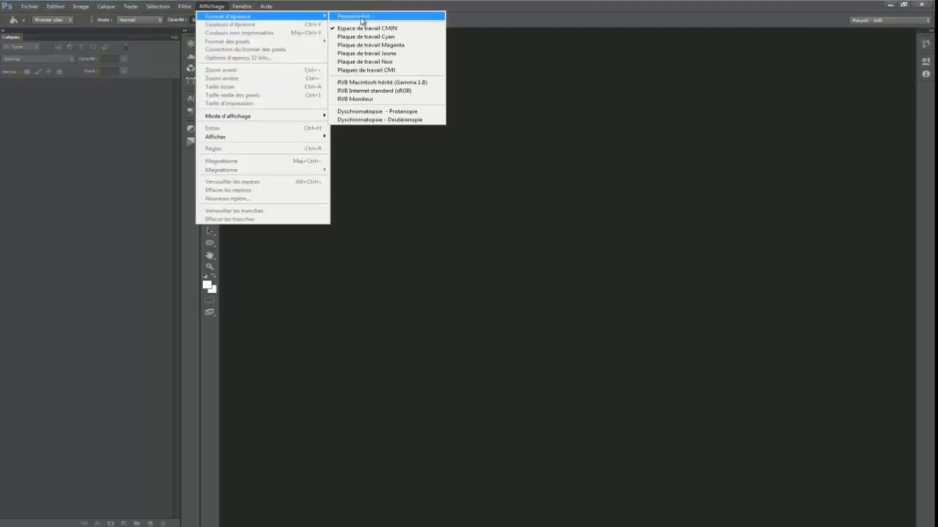
pyautogui.click(359, 30)
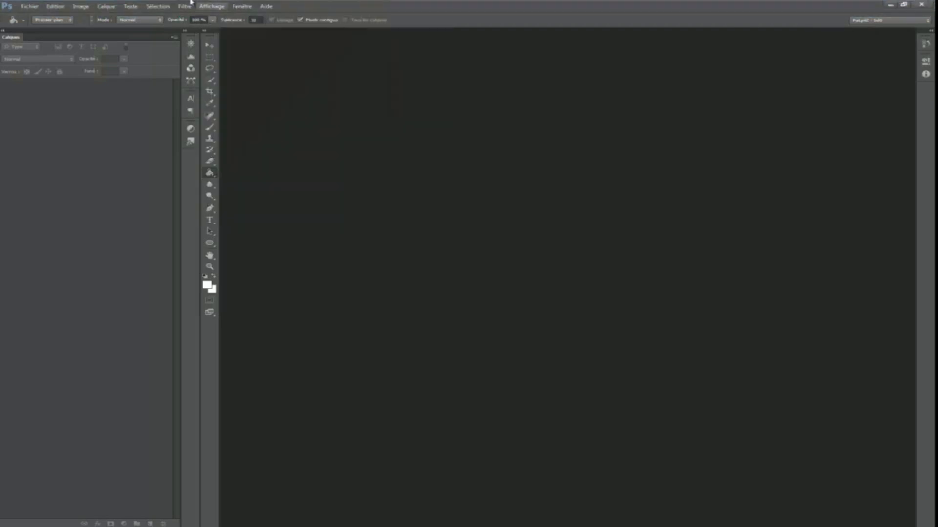
pyautogui.click(211, 6)
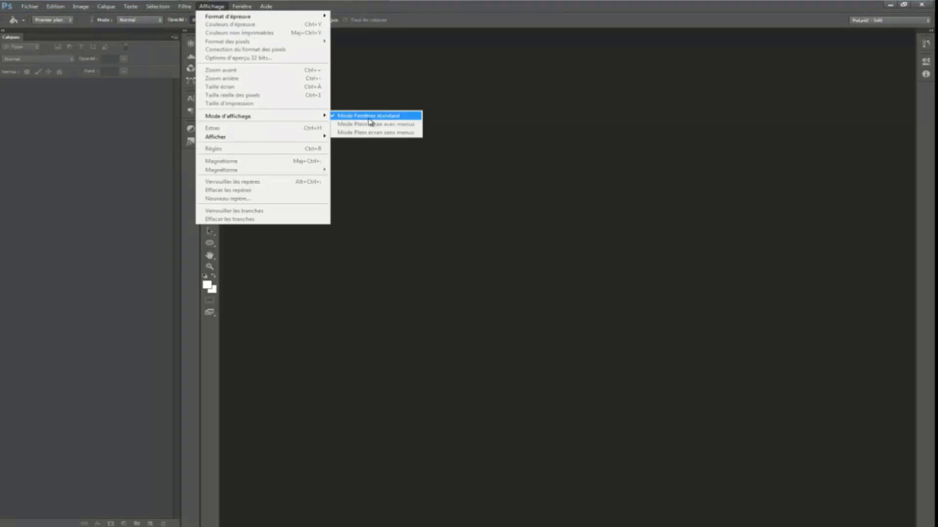
pyautogui.click(370, 119)
pyautogui.click(212, 6)
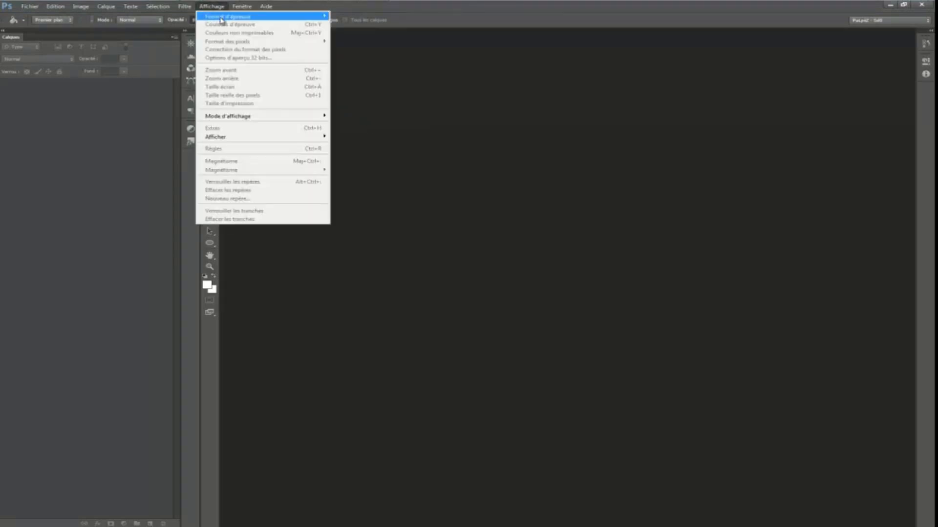
pyautogui.moveTo(230, 17)
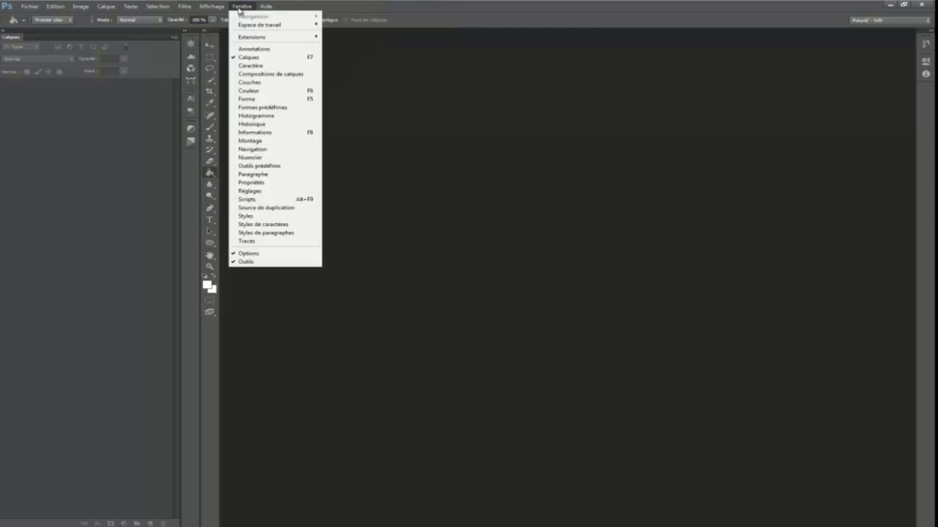
# Change the workspace to the default "Les indispensables (par défaut)".
pyautogui.moveTo(268, 25)
pyautogui.click(335, 25)
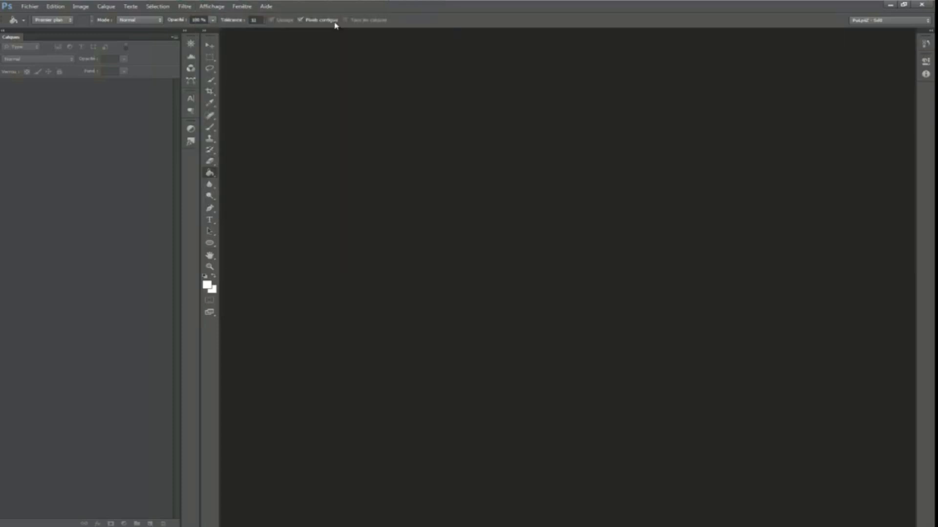
pyautogui.click(242, 7)
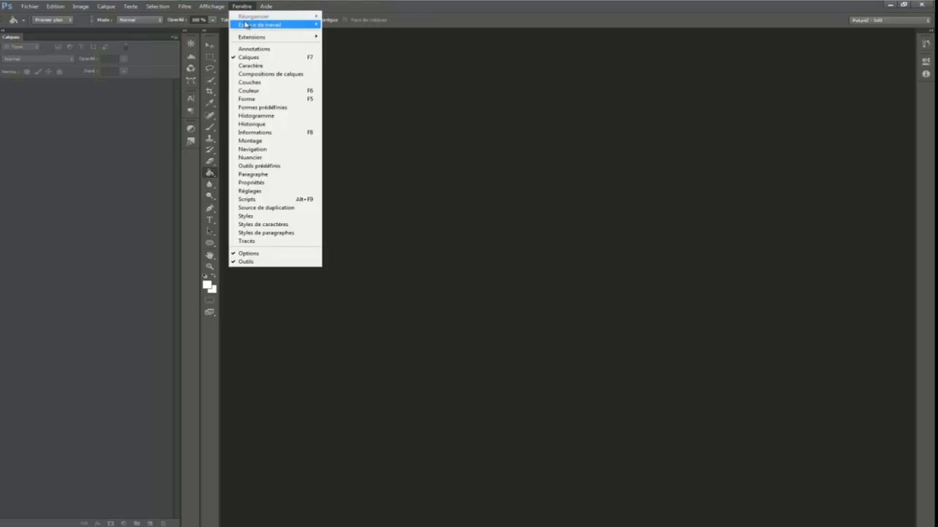
pyautogui.moveTo(246, 24)
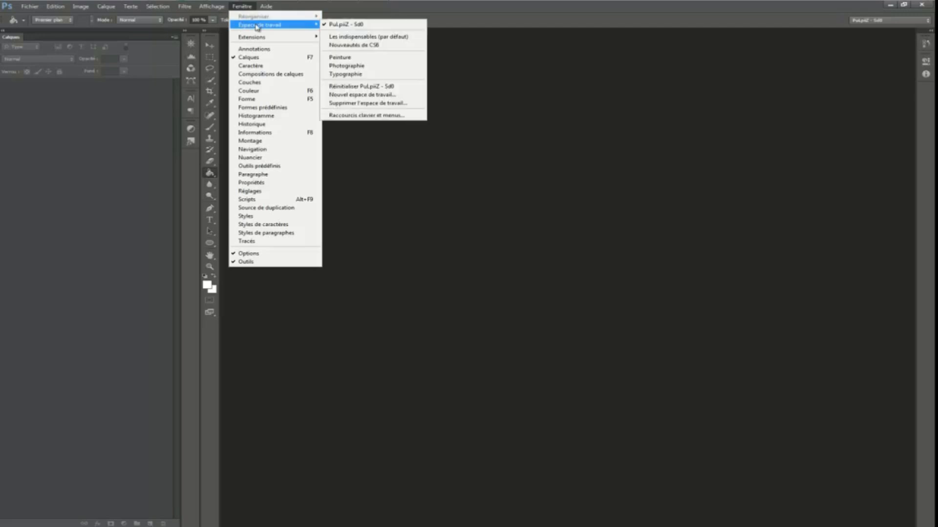
pyautogui.click(370, 39)
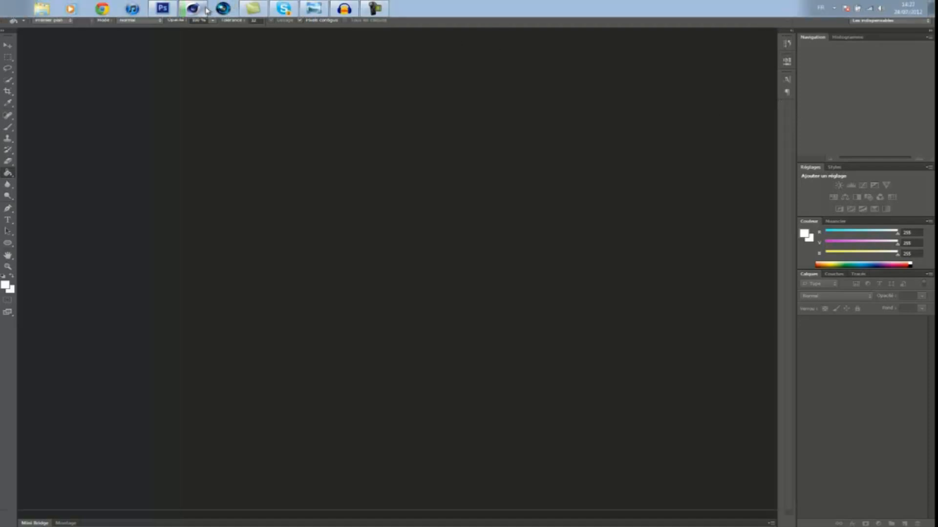
# Check the render's progress in the CINEMA 4D Picture Viewer and minimize the viewer.
pyautogui.click(206, 10)
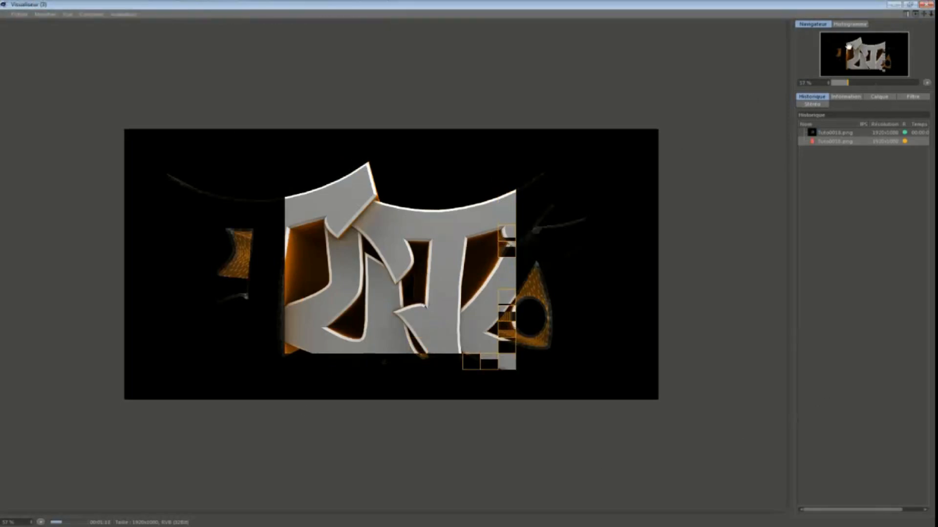
pyautogui.click(894, 6)
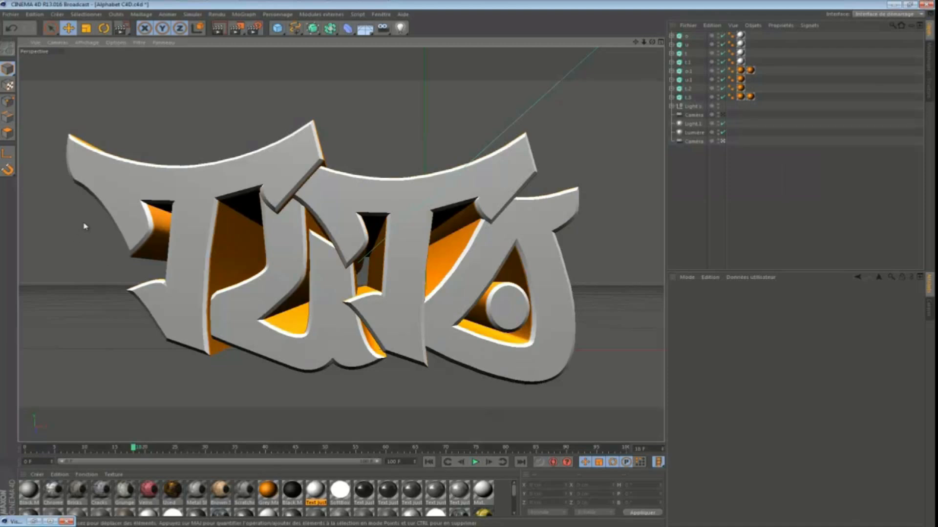
# Switch to Photoshop and open "New youtube template [Simple]" from the Background folder of the GFX library.
pyautogui.click(163, 8)
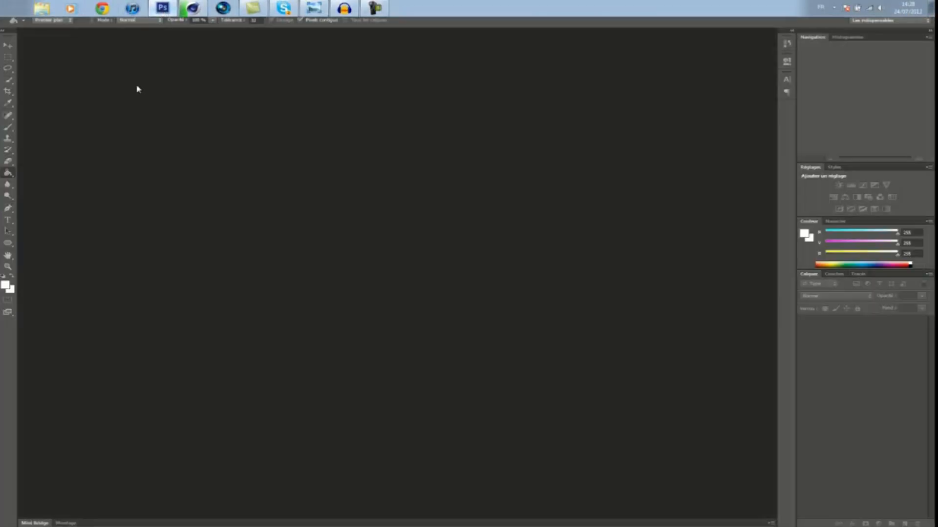
pyautogui.click(36, 7)
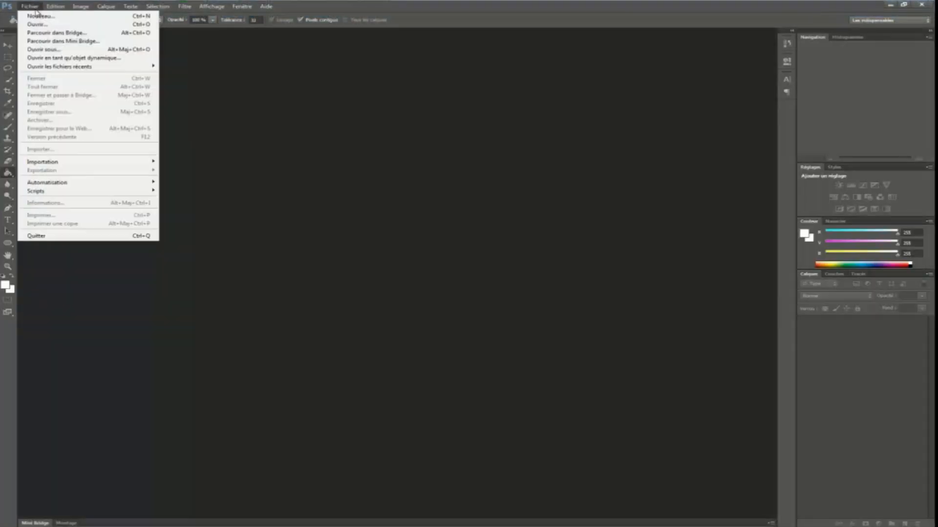
pyautogui.click(39, 25)
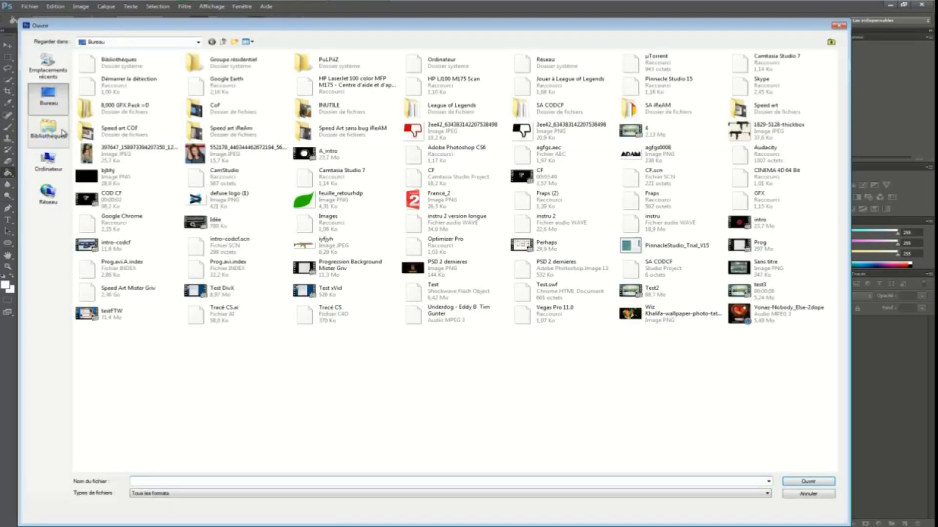
pyautogui.click(49, 130)
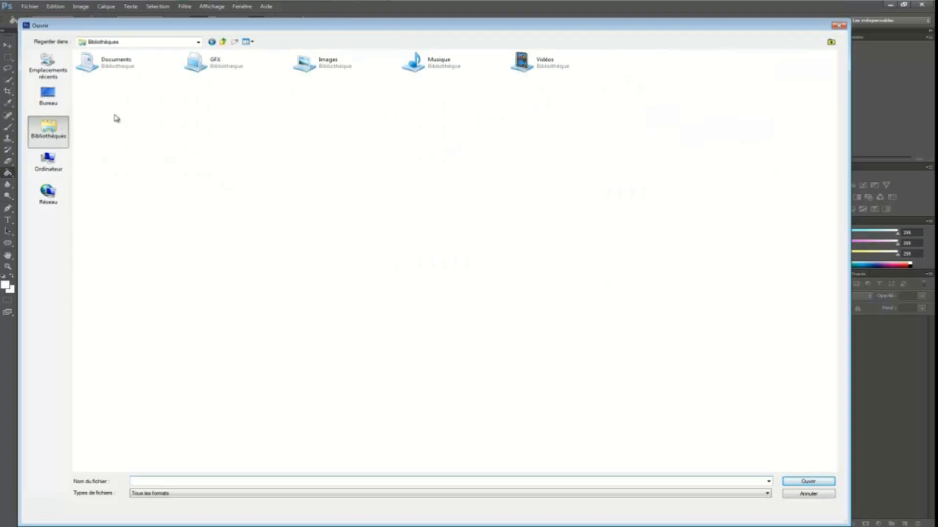
pyautogui.doubleClick(236, 64)
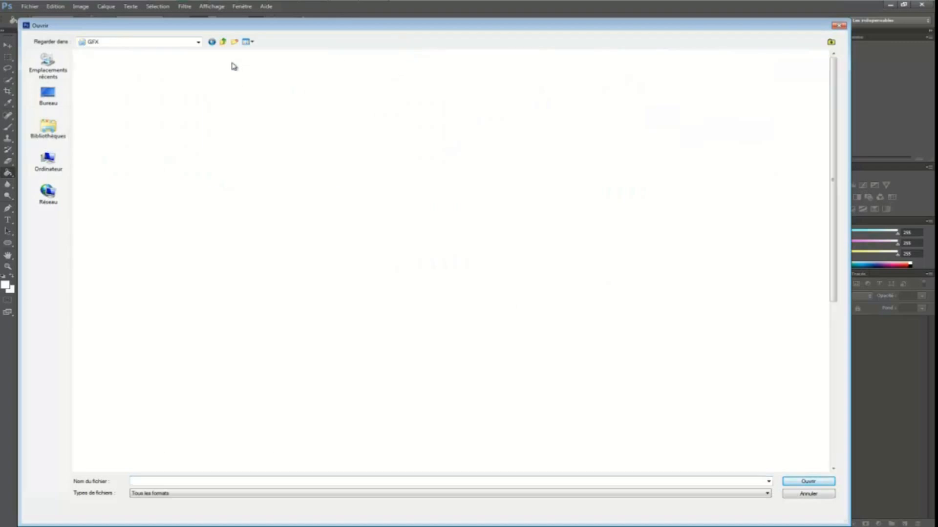
pyautogui.doubleClick(246, 104)
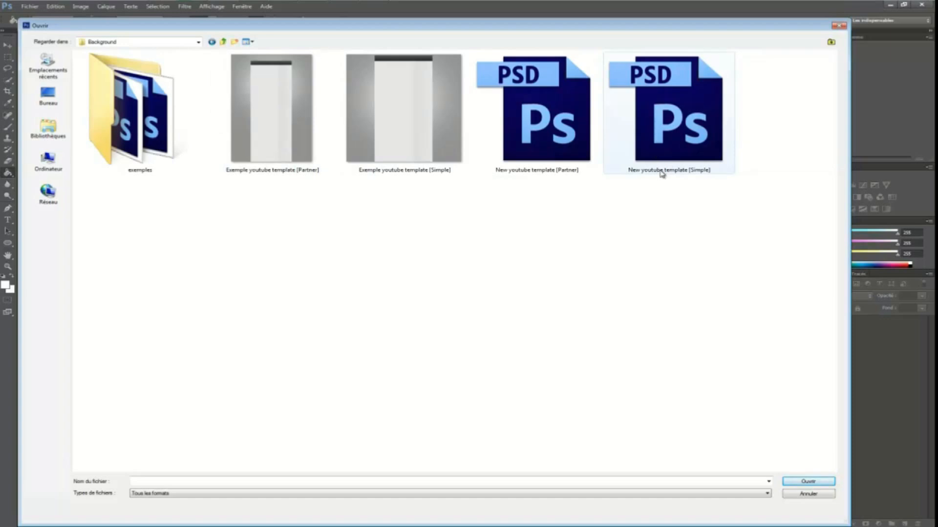
pyautogui.doubleClick(694, 108)
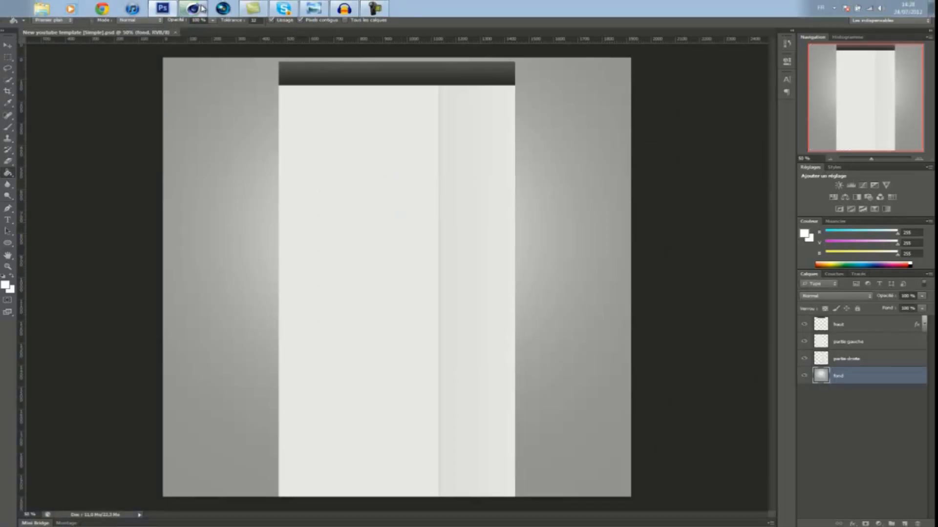
# Inspect the logo render in CINEMA 4D's Picture Viewer, then minimize the viewer and CINEMA 4D to return to Photoshop.
pyautogui.click(194, 8)
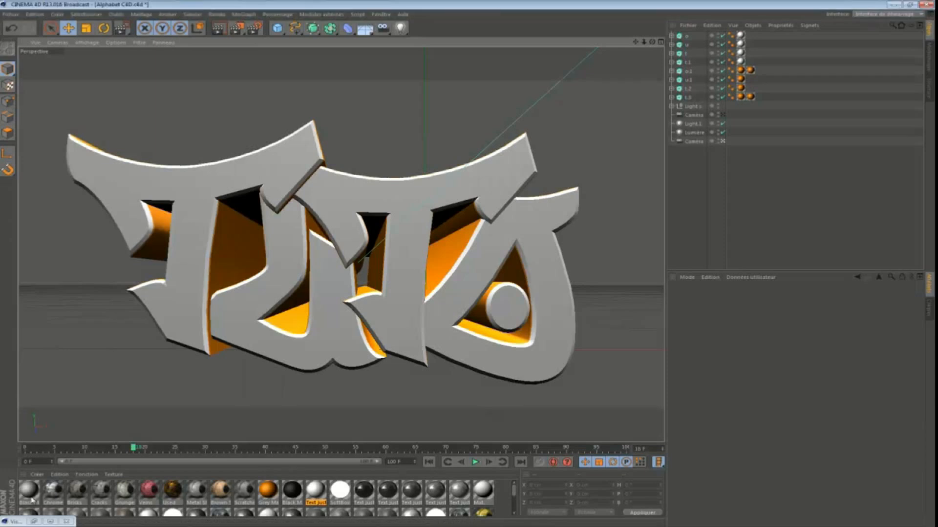
pyautogui.click(51, 522)
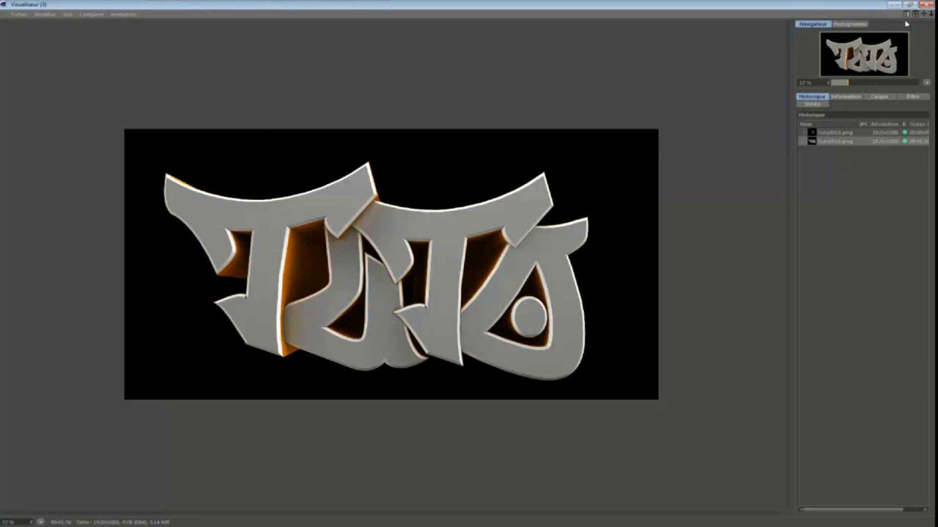
pyautogui.click(893, 5)
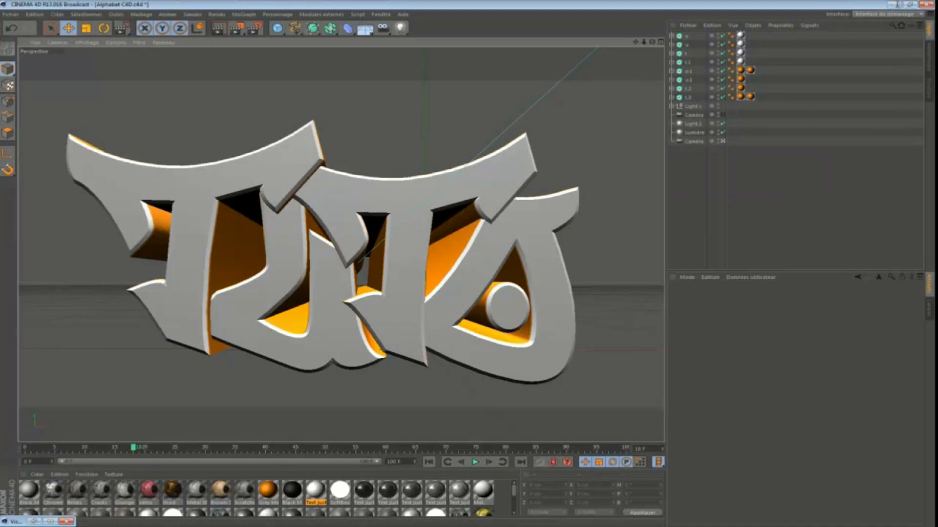
pyautogui.click(894, 5)
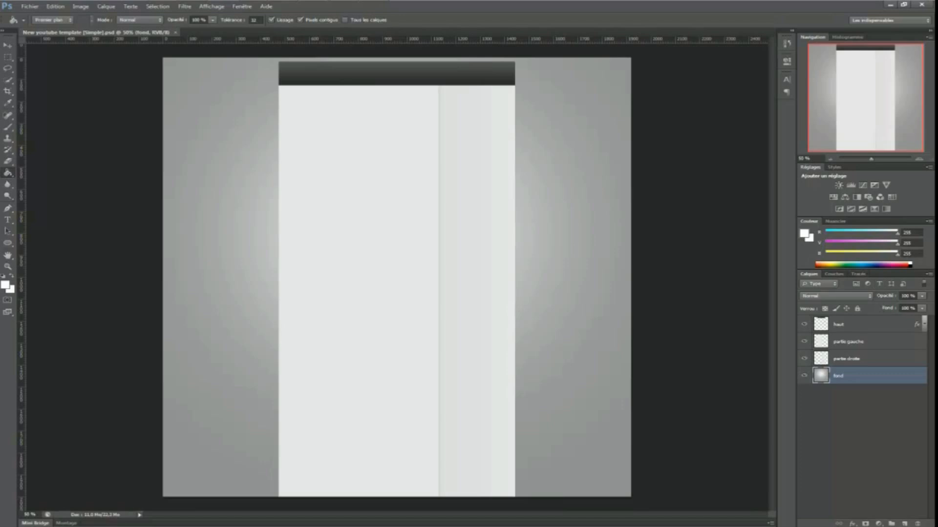
# Go through the template's layers haut, partie gauche and partie droite, ending with fond selected.
pyautogui.click(837, 324)
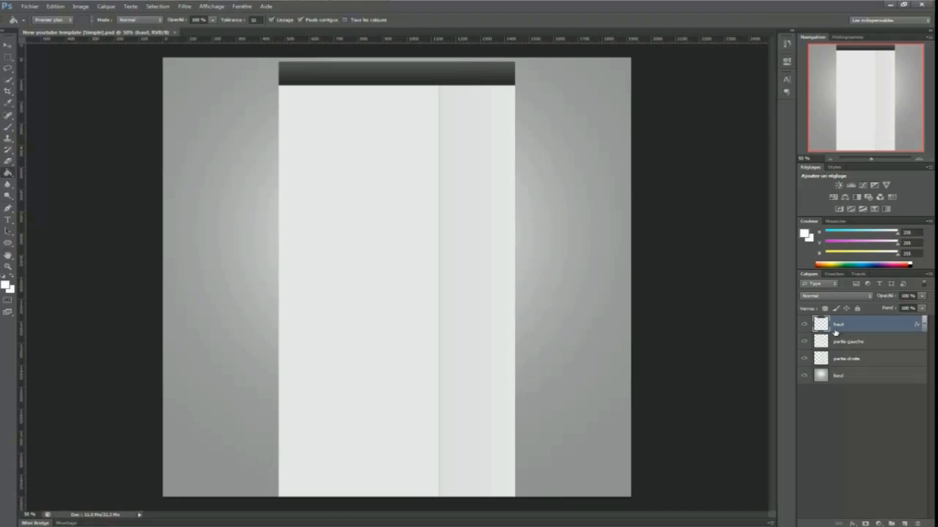
pyautogui.click(844, 343)
pyautogui.click(849, 362)
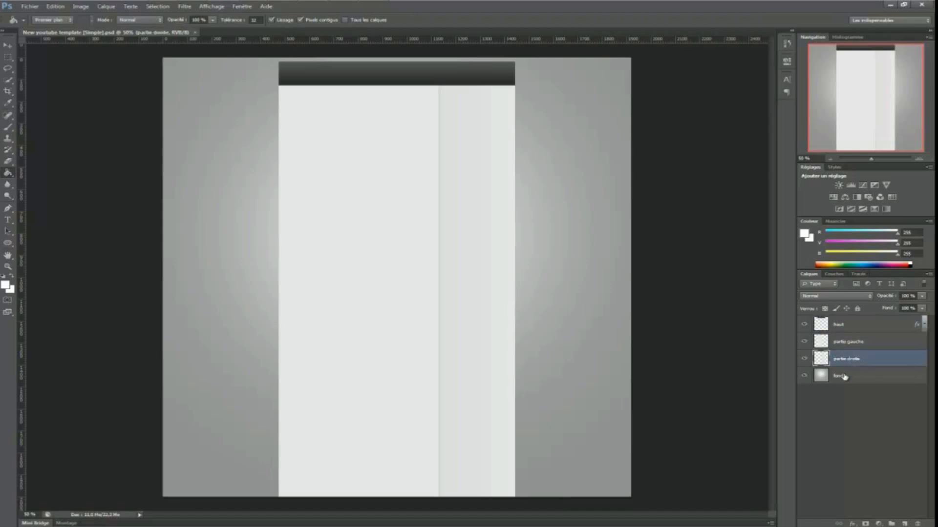
pyautogui.click(844, 377)
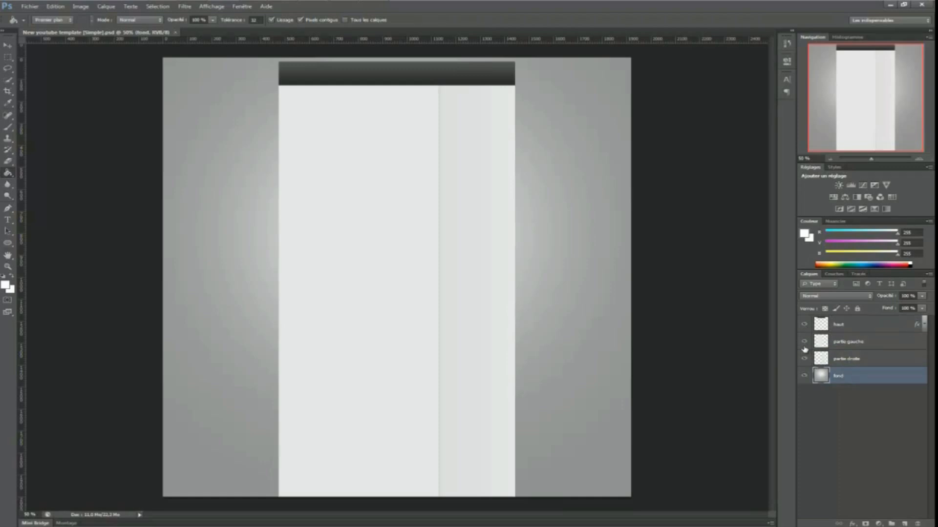
# Toggle the visibility of the fond and partie droite layers to check which area each one covers.
pyautogui.click(805, 376)
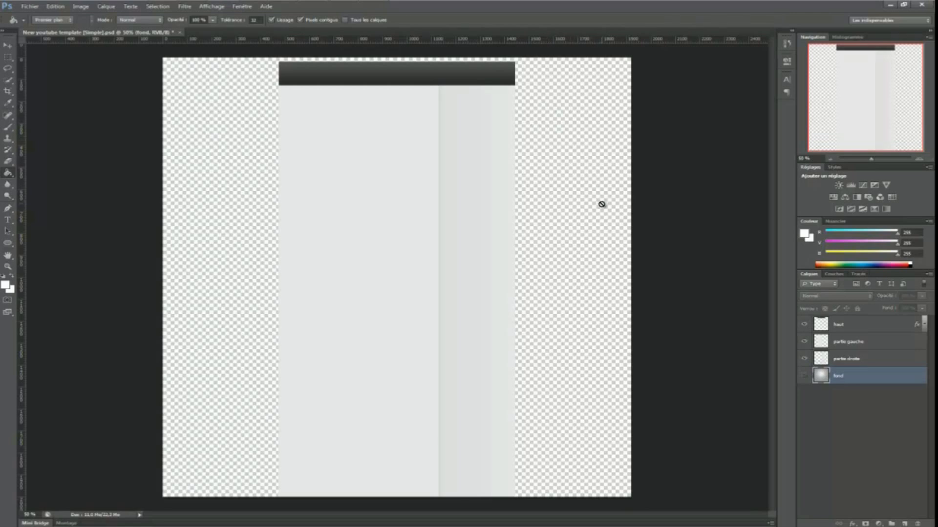
pyautogui.click(803, 375)
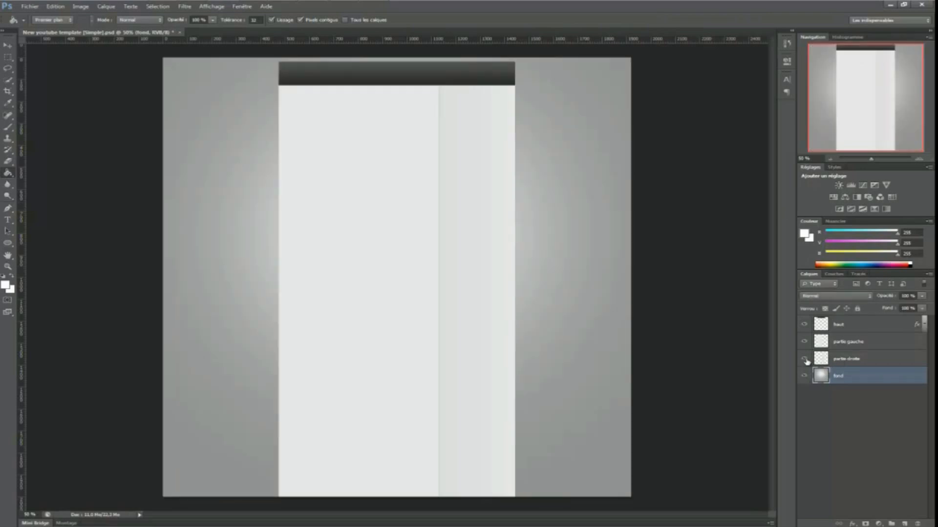
pyautogui.click(804, 359)
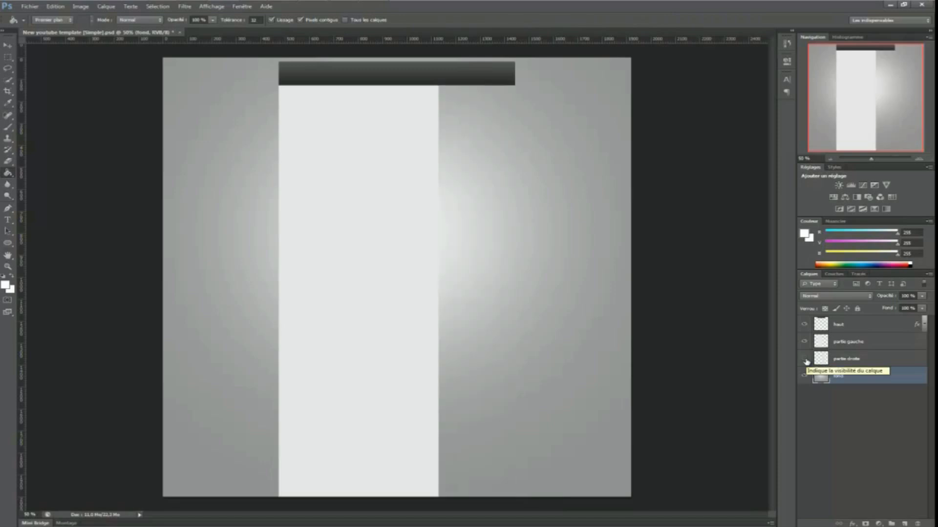
pyautogui.click(805, 360)
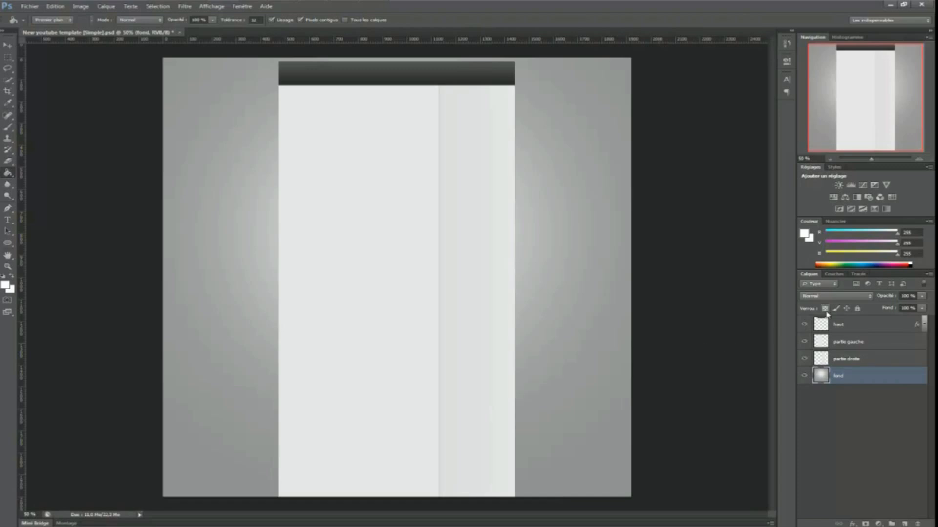
# Group the haut, partie gauche and partie droite layers and name the group "Box Middle".
pyautogui.click(842, 325)
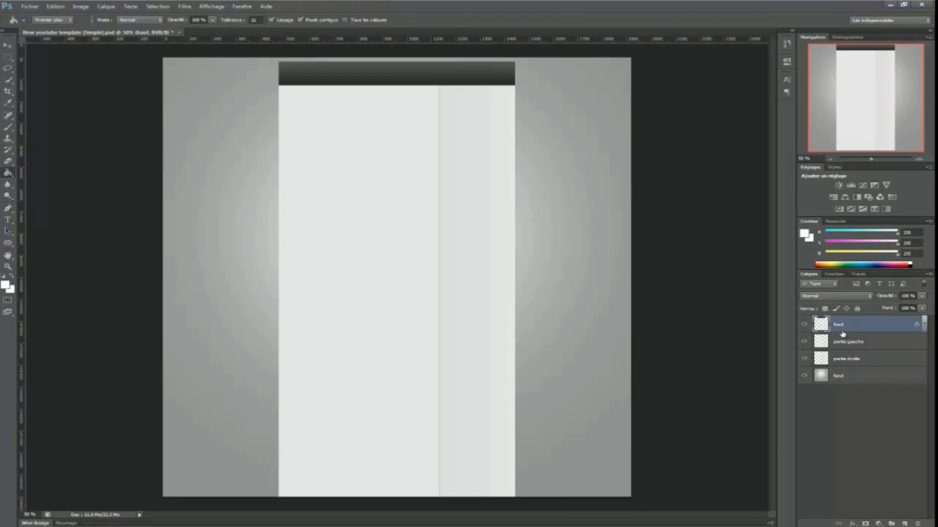
pyautogui.keyDown('shift'); pyautogui.click(869, 362); pyautogui.keyUp('shift')
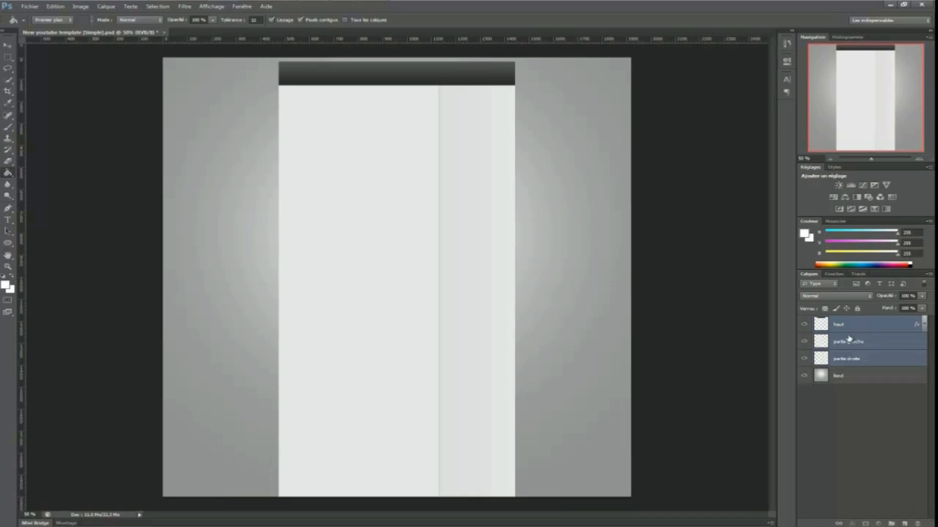
pyautogui.click(893, 524)
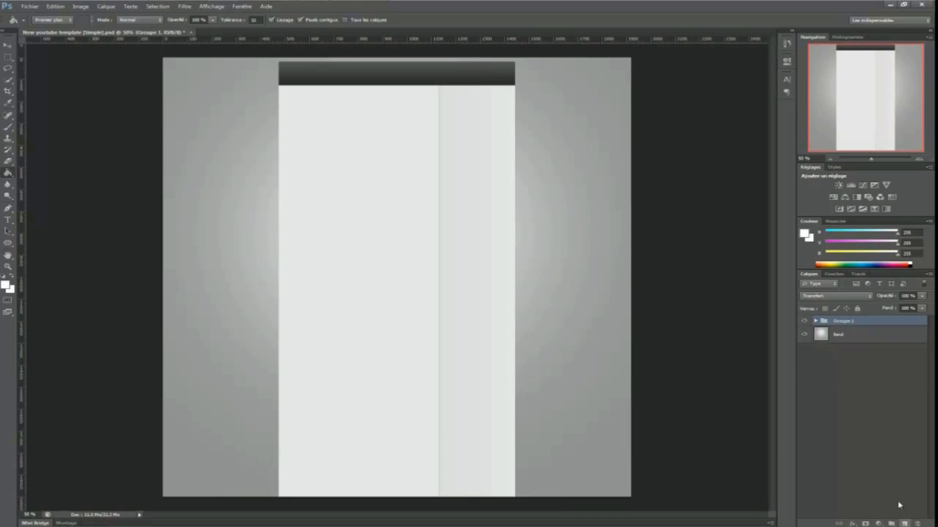
pyautogui.doubleClick(843, 322)
pyautogui.write('Box Middle')
pyautogui.click(874, 412)
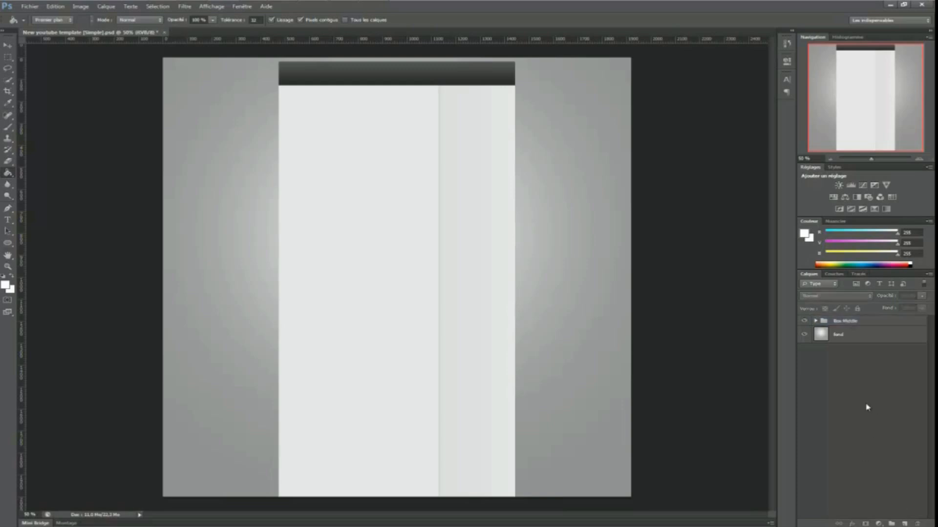
# Assign the red (Rouge) colour label to the Box Middle group.
pyautogui.click(859, 322)
pyautogui.rightClick(859, 323)
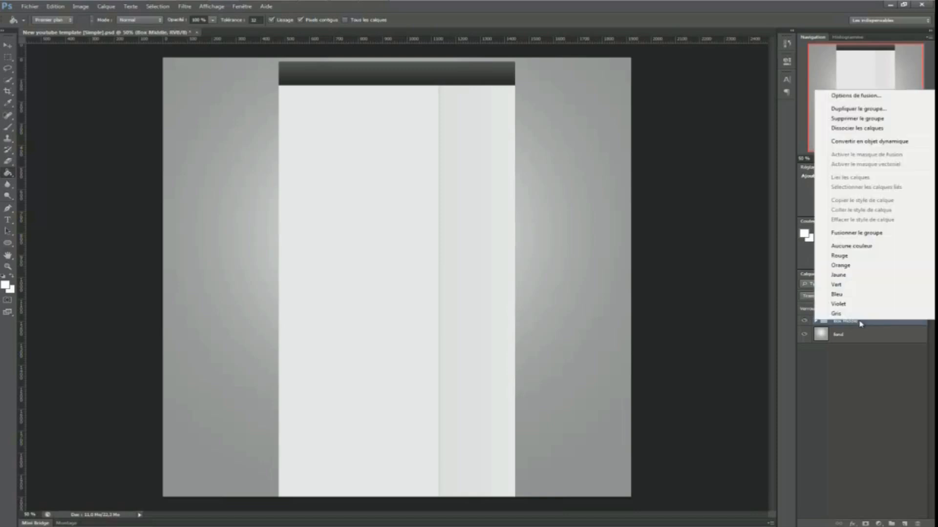
pyautogui.click(858, 256)
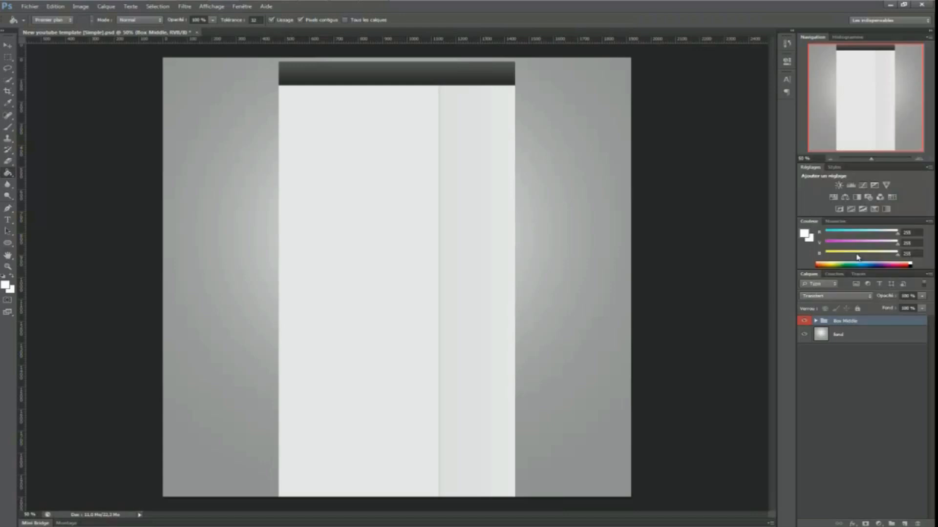
# Try a white Paint Bucket fill on the fond layer, and undo it.
pyautogui.click(864, 340)
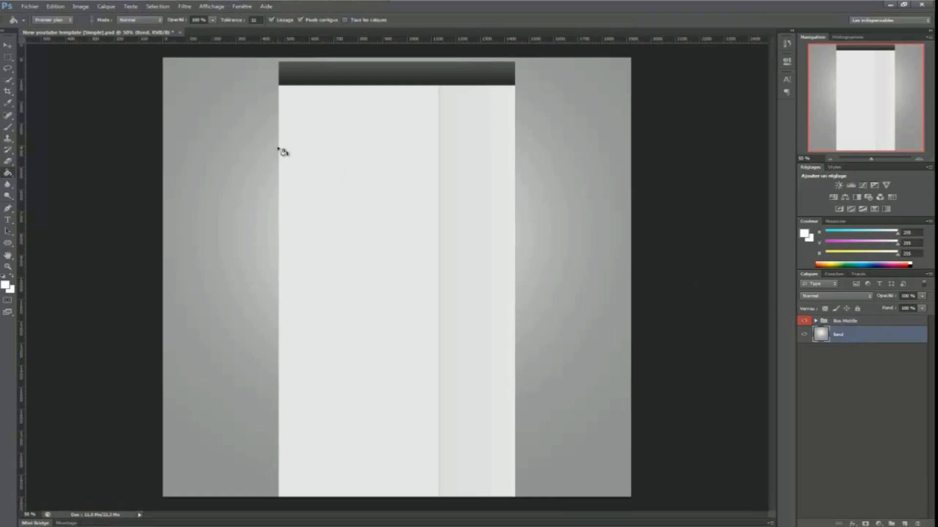
pyautogui.click(228, 120)
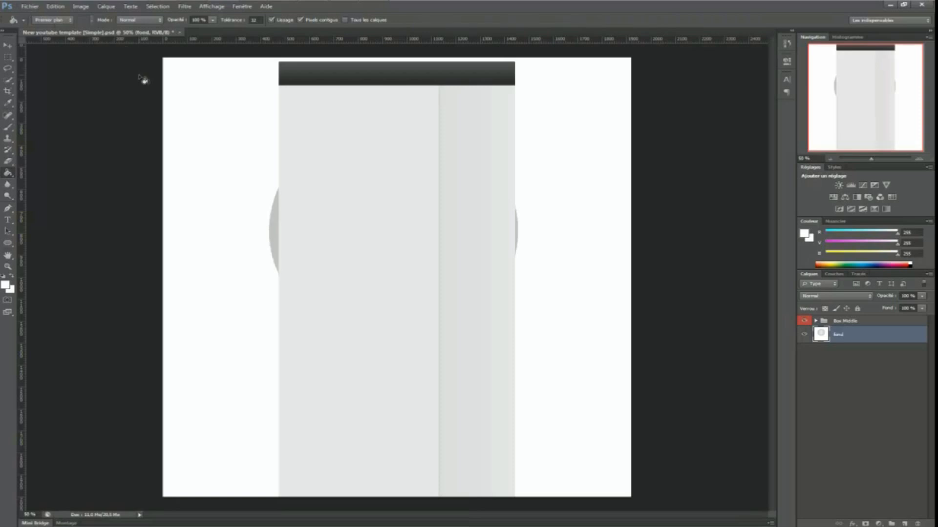
pyautogui.hotkey('ctrl', 'z')
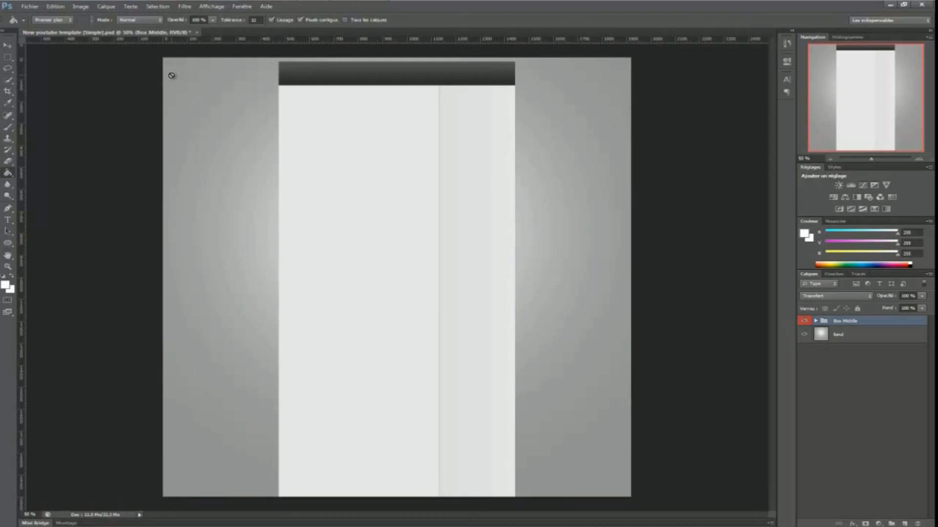
# Select the fond layer and switch from the Paint Bucket to the Gradient tool.
pyautogui.click(855, 341)
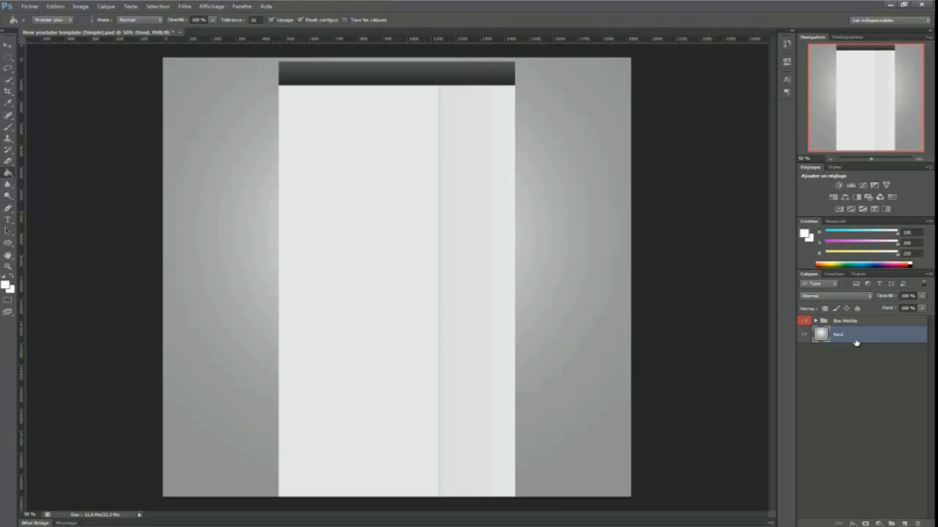
pyautogui.click(4, 174)
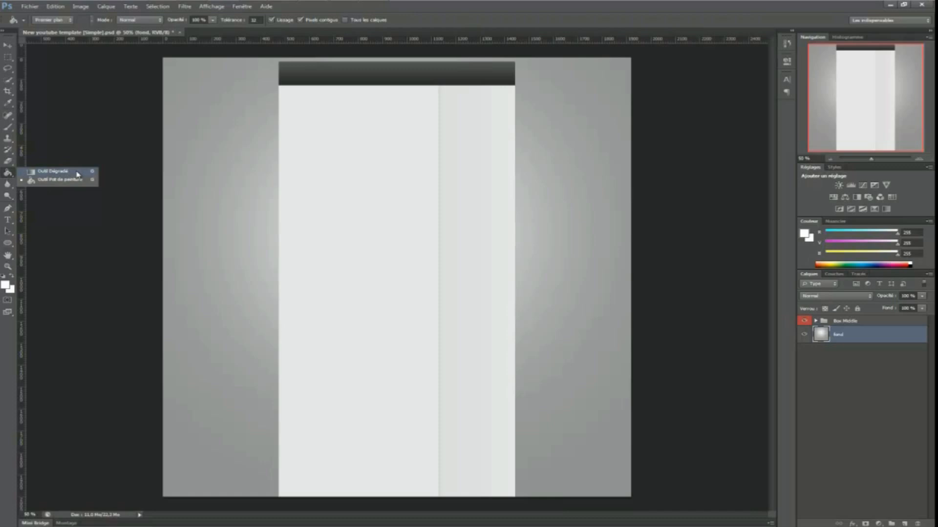
pyautogui.click(54, 172)
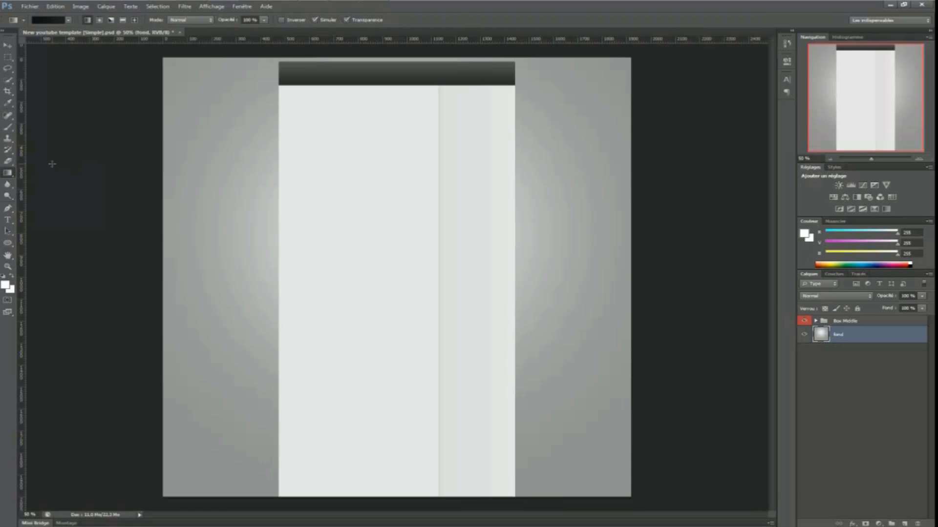
# Turn the rulers off and on, and align a vertical guide with the left edge of the middle box.
pyautogui.hotkey('ctrl', 'r')
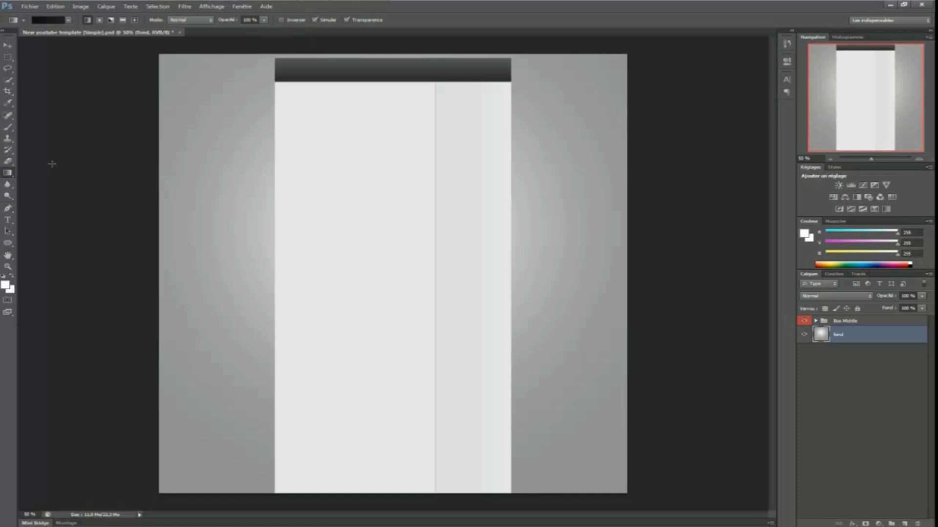
pyautogui.hotkey('ctrl', 'r')
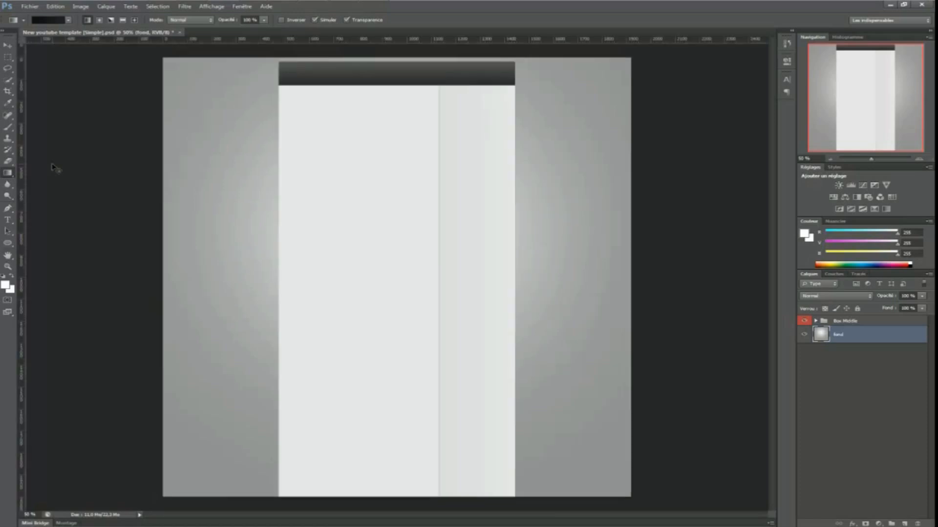
pyautogui.moveTo(23, 155); pyautogui.dragTo(282, 150)
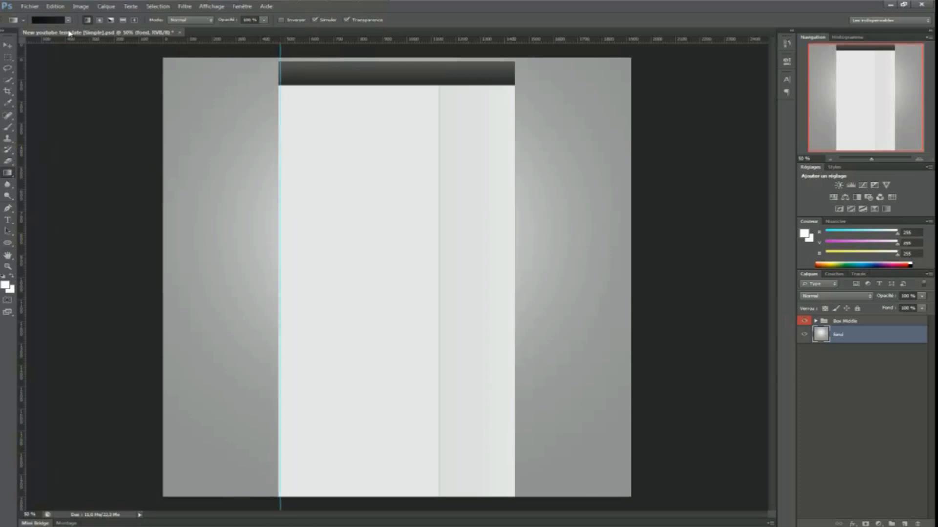
pyautogui.click(7, 45)
pyautogui.moveTo(280, 128); pyautogui.dragTo(214, 153)
pyautogui.moveTo(462, 164); pyautogui.dragTo(278, 240)
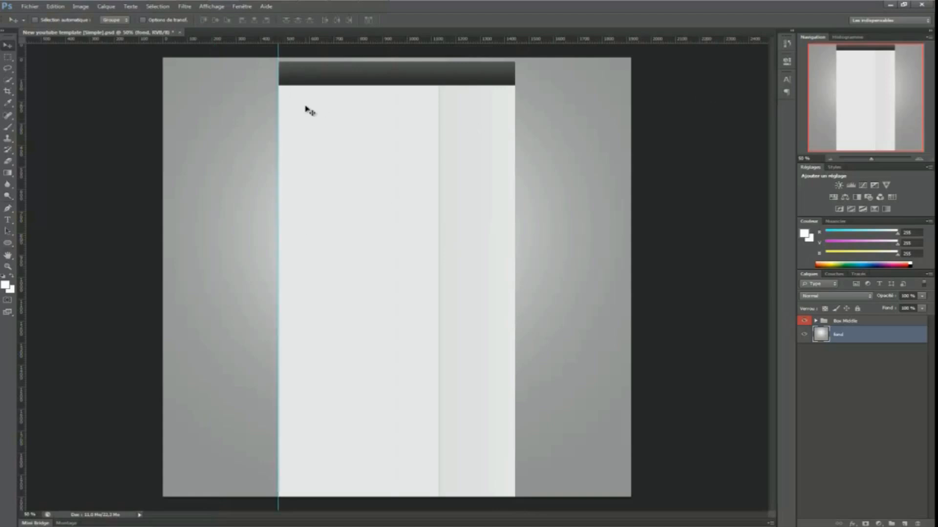
pyautogui.moveTo(280, 118); pyautogui.dragTo(278, 149)
# Examine the template at several zoom levels through the Navigator, find where the Navigation panel is enabled, and deselect the layers.
pyautogui.moveTo(876, 165)
pyautogui.mouseDown()
pyautogui.moveTo(850, 176)
pyautogui.moveTo(873, 171)
pyautogui.mouseUp()
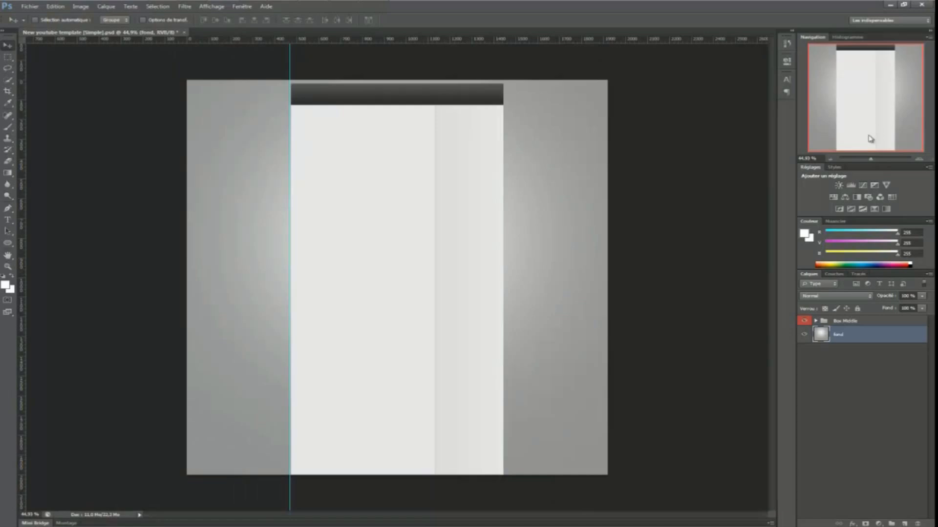
pyautogui.moveTo(870, 159); pyautogui.dragTo(874, 160)
pyautogui.moveTo(862, 112); pyautogui.dragTo(874, 88)
pyautogui.moveTo(874, 161); pyautogui.dragTo(881, 161)
pyautogui.moveTo(856, 103); pyautogui.dragTo(875, 126)
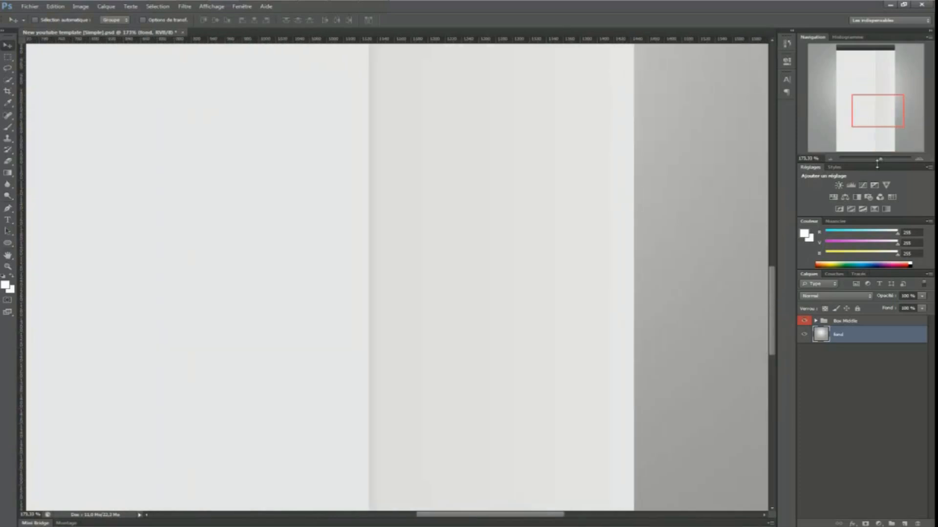
pyautogui.moveTo(882, 163); pyautogui.dragTo(871, 163)
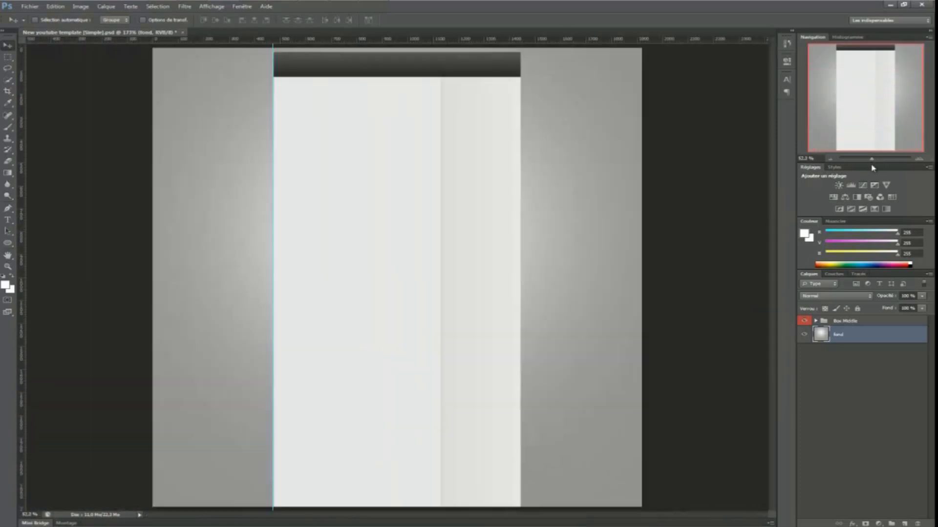
pyautogui.click(224, 10)
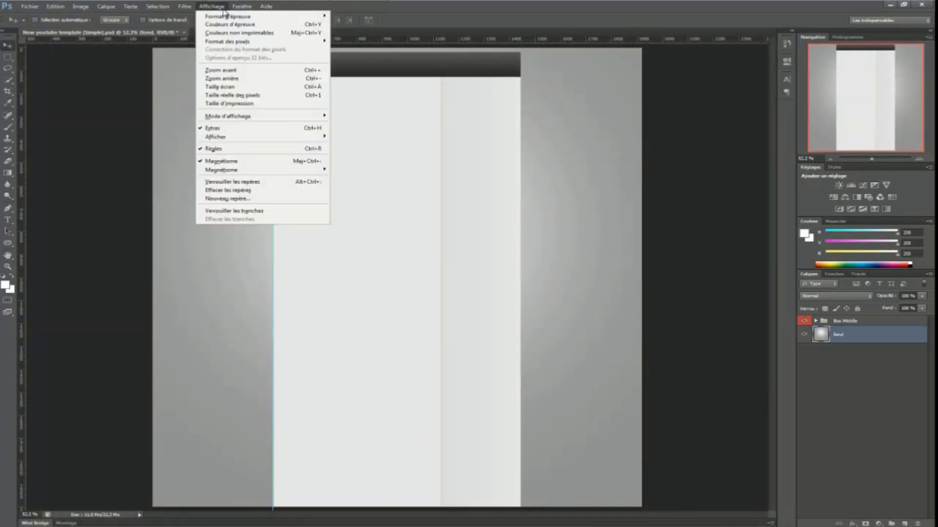
pyautogui.moveTo(235, 10)
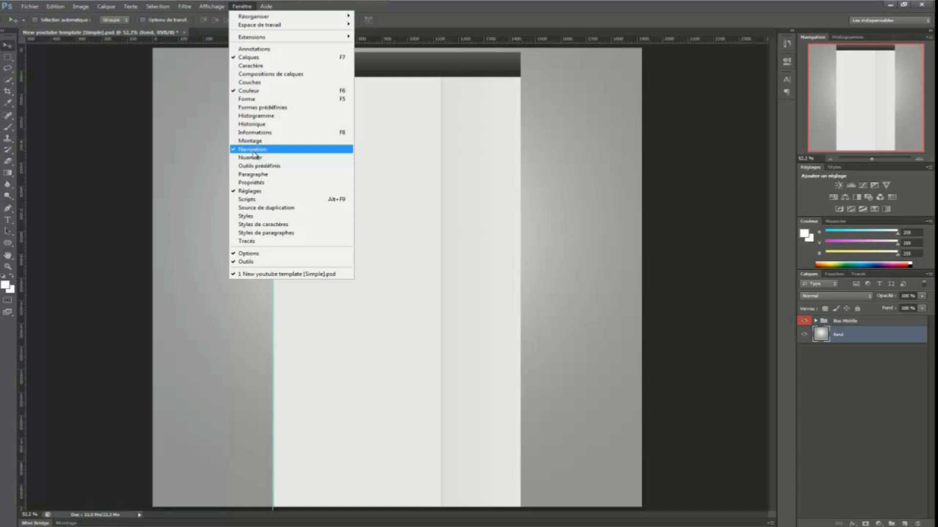
pyautogui.click(865, 445)
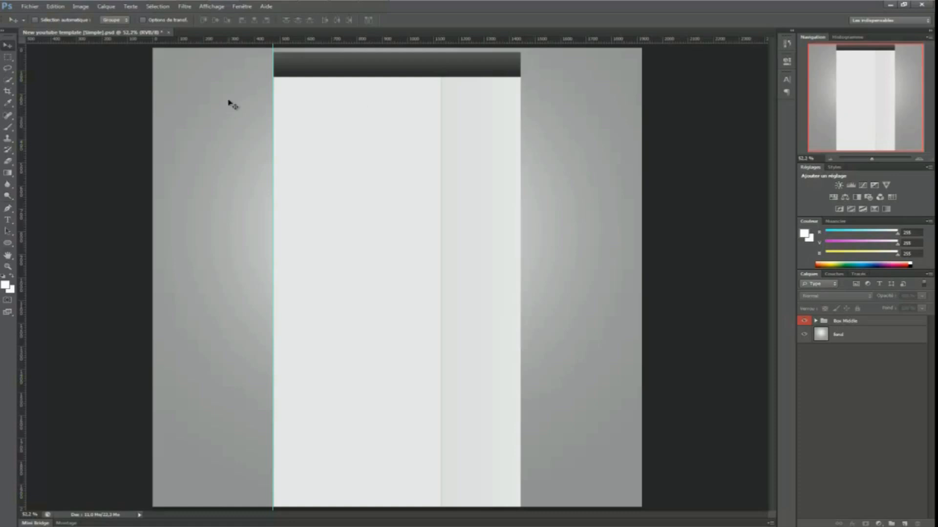
# Remove the vertical guide at the middle box's left edge while the rulers are hidden, and show the rulers again.
pyautogui.hotkey('ctrl', 'r')
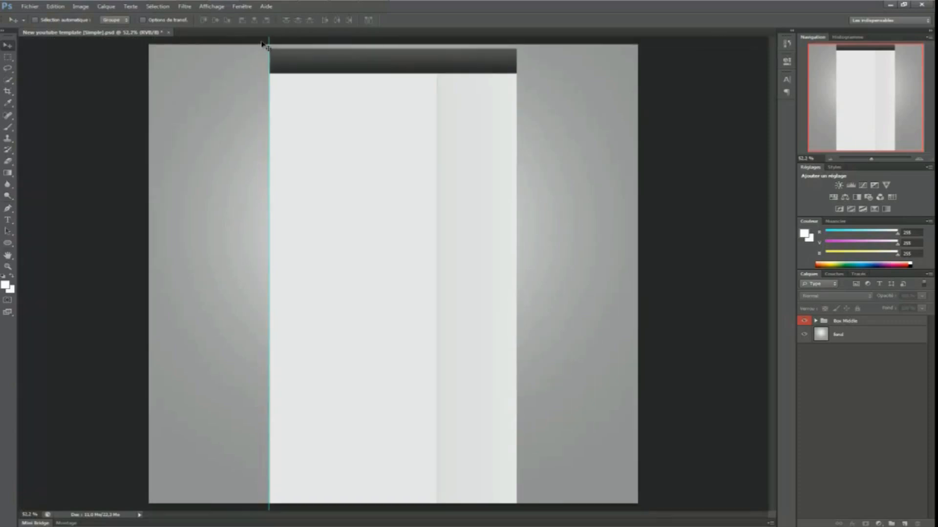
pyautogui.moveTo(269, 41); pyautogui.dragTo(7, 74)
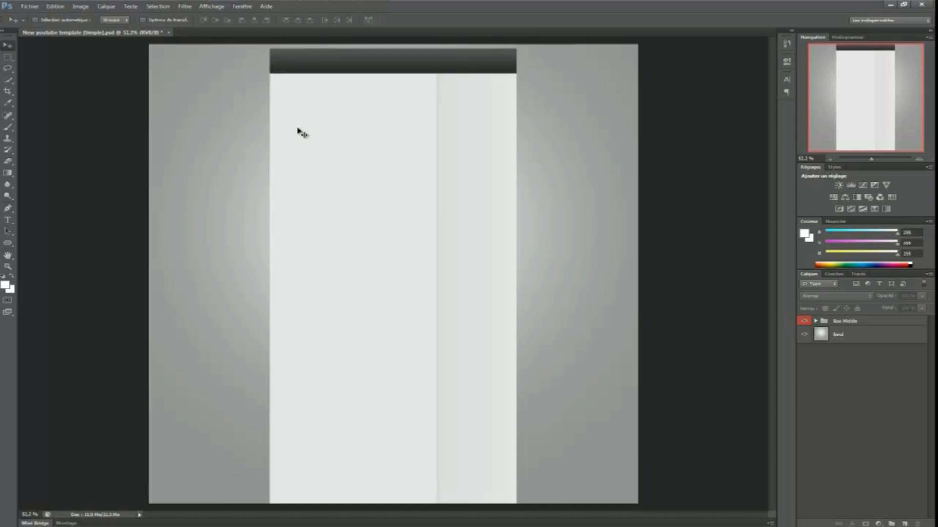
pyautogui.hotkey('ctrl', 'r')
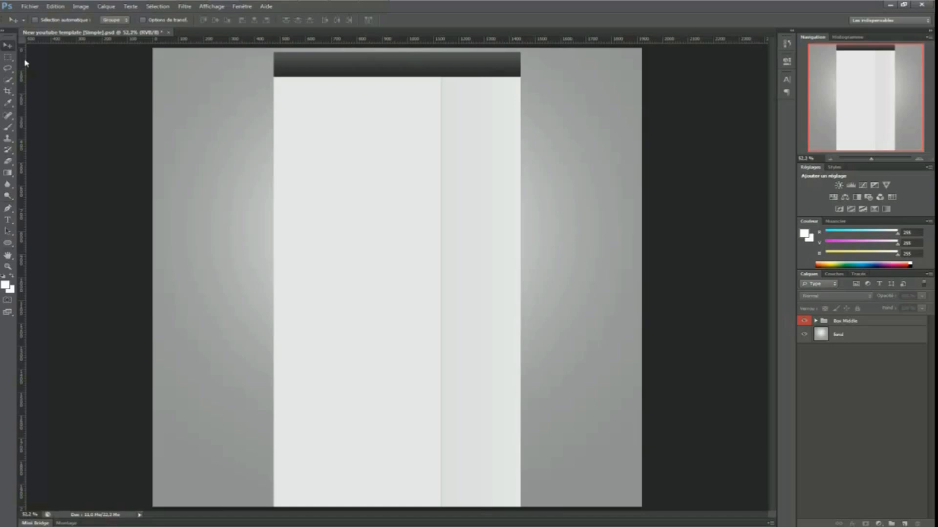
# Place vertical guides along the left and right edges of the middle box and a horizontal guide along the dark header bar's top edge.
pyautogui.moveTo(25, 63); pyautogui.dragTo(272, 87)
pyautogui.moveTo(24, 108); pyautogui.dragTo(521, 81)
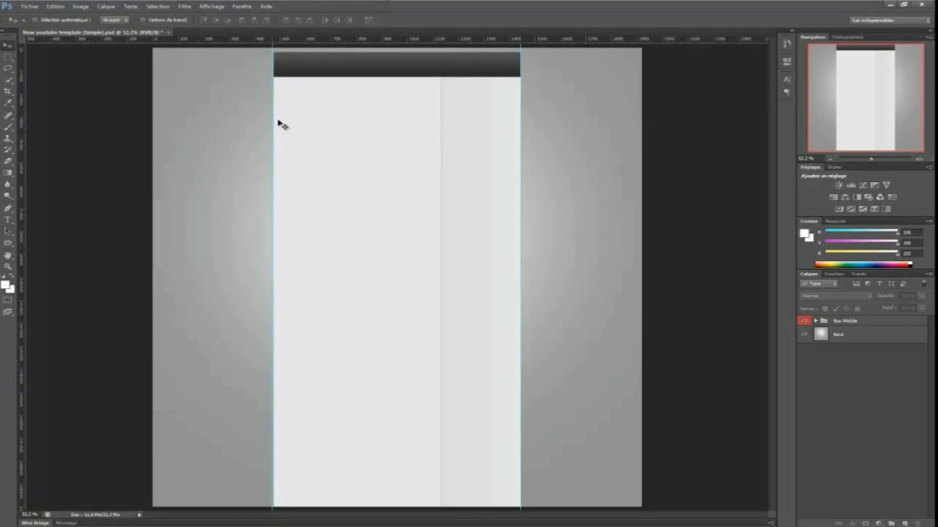
pyautogui.moveTo(273, 114); pyautogui.dragTo(275, 130)
pyautogui.moveTo(520, 102); pyautogui.dragTo(589, 91)
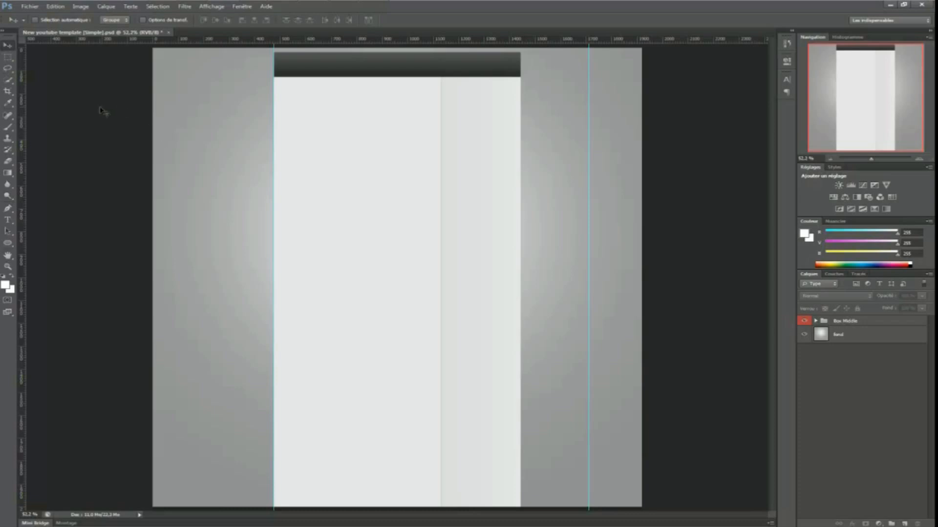
pyautogui.click(7, 103)
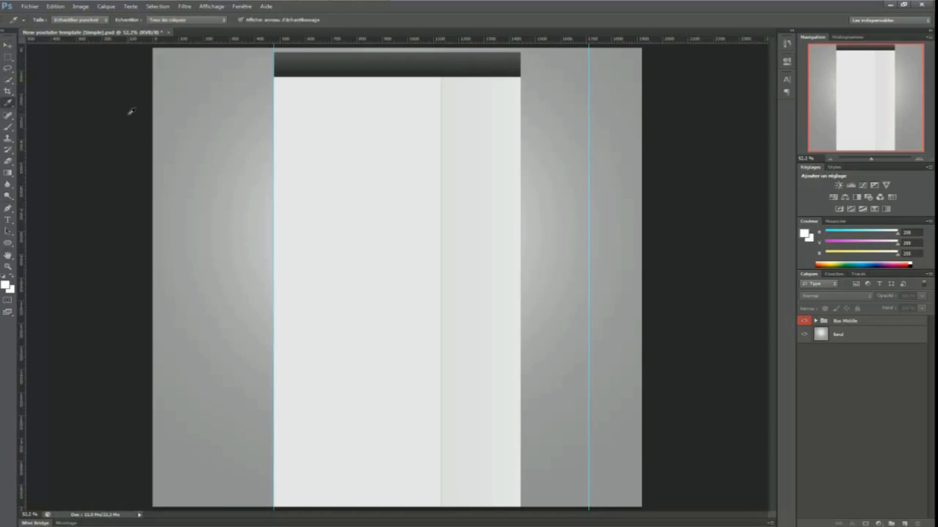
pyautogui.press('v')
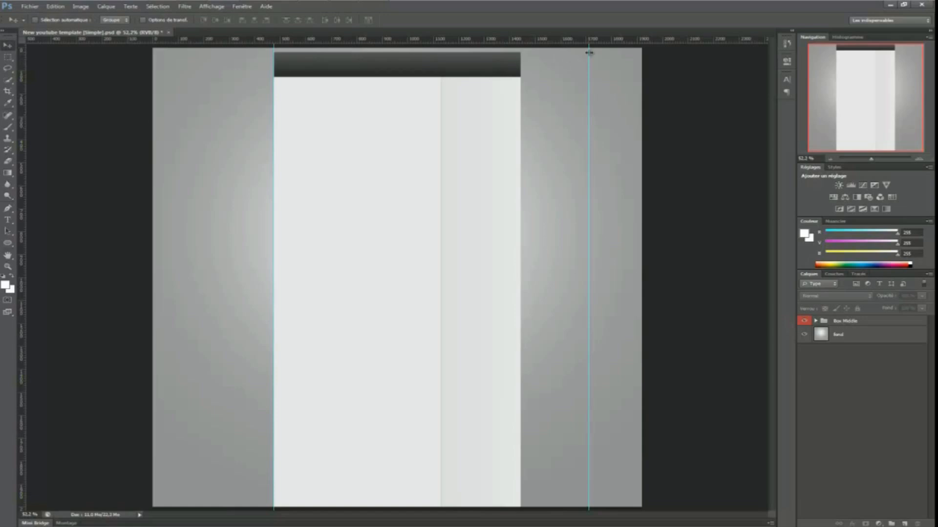
pyautogui.moveTo(589, 52); pyautogui.dragTo(520, 101)
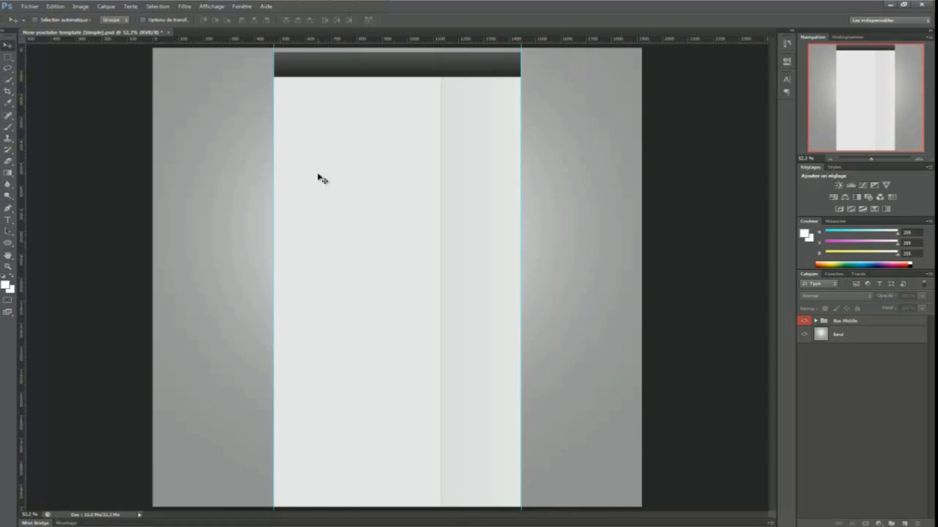
pyautogui.moveTo(317, 44); pyautogui.dragTo(311, 52)
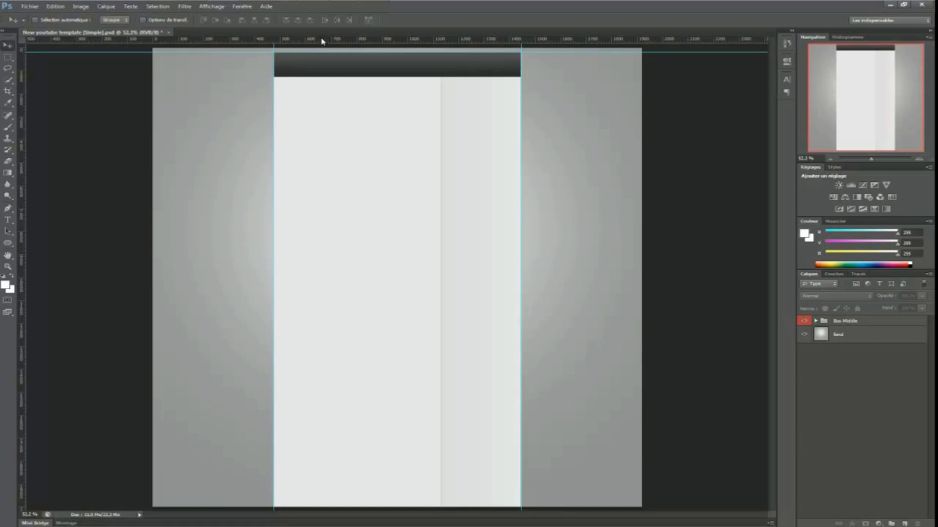
# Place a horizontal guide along the dark header bar's bottom edge and a vertical guide through the horizontal centre of the middle box.
pyautogui.moveTo(322, 42); pyautogui.dragTo(316, 77)
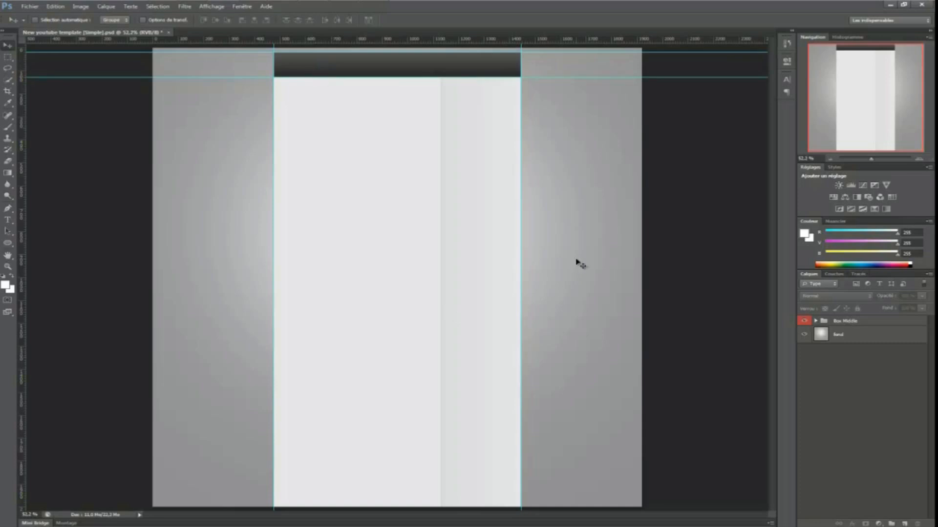
pyautogui.moveTo(23, 110); pyautogui.dragTo(153, 197)
pyautogui.moveTo(154, 43); pyautogui.dragTo(644, 63)
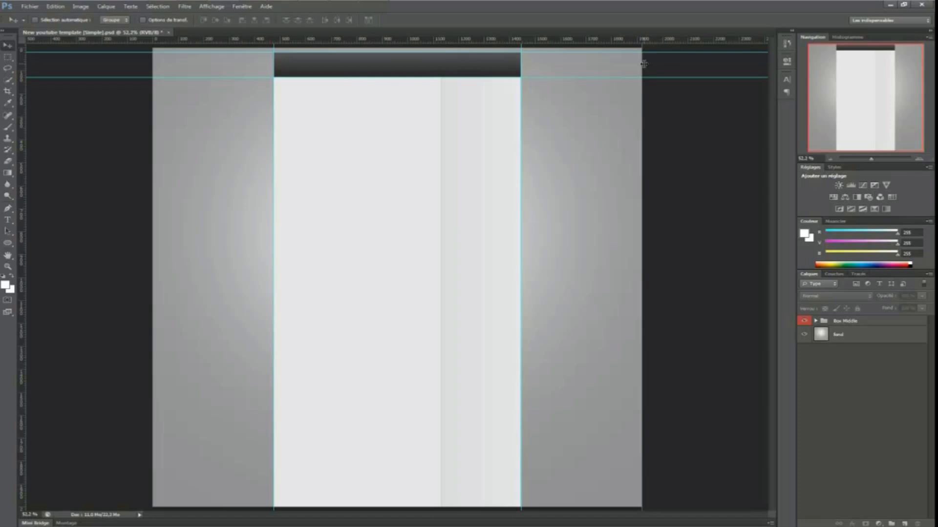
pyautogui.moveTo(645, 64); pyautogui.dragTo(392, 61)
pyautogui.moveTo(392, 61); pyautogui.dragTo(398, 56)
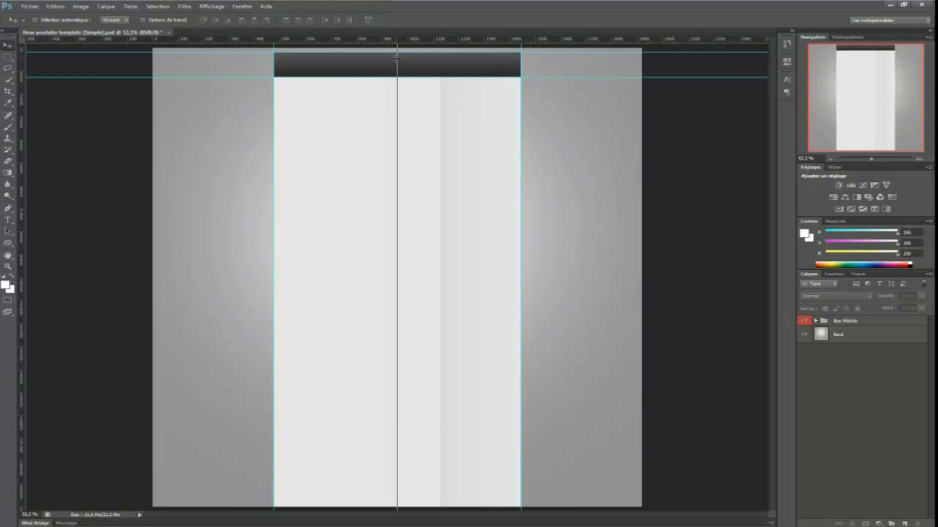
pyautogui.moveTo(396, 58); pyautogui.dragTo(397, 81)
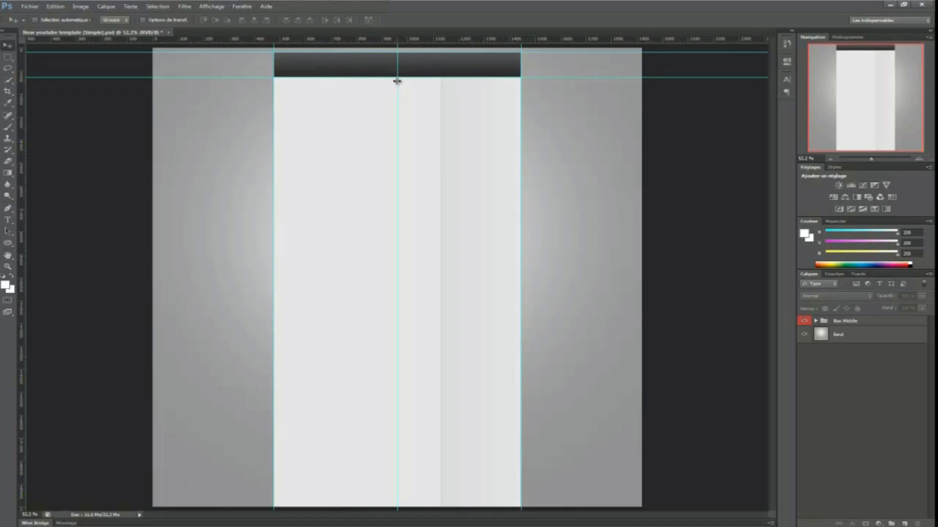
# Add horizontal guides at the canvas's mid-height and about a quarter of the way down, removing an extra one placed between them.
pyautogui.moveTo(423, 42); pyautogui.dragTo(388, 279)
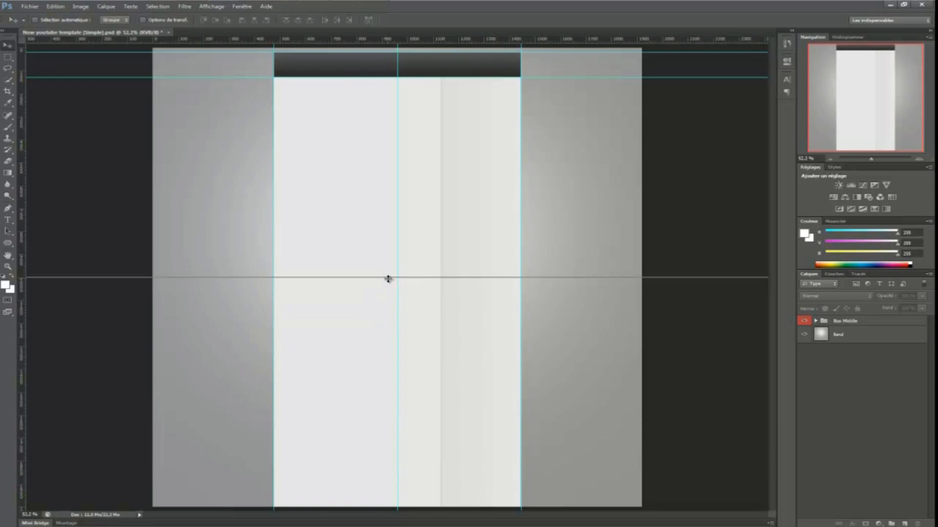
pyautogui.moveTo(388, 278); pyautogui.dragTo(388, 278)
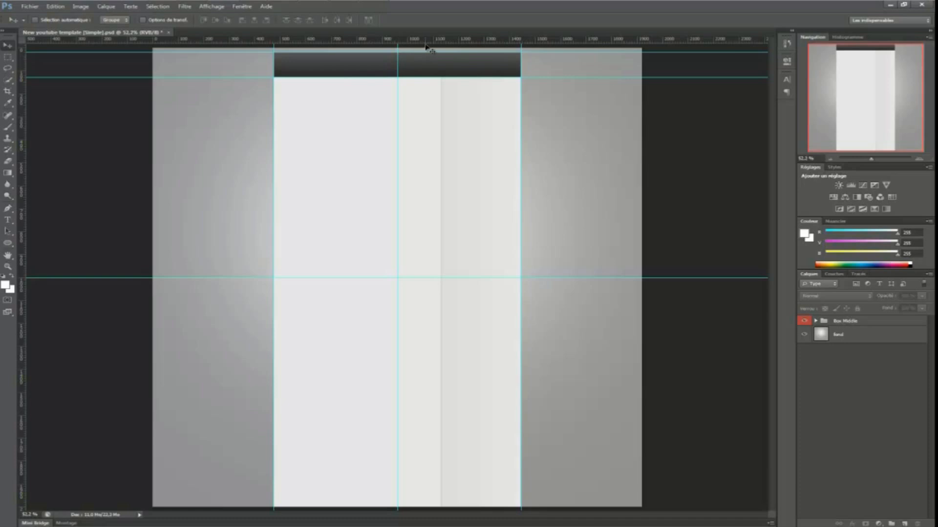
pyautogui.moveTo(428, 46); pyautogui.dragTo(417, 78)
pyautogui.moveTo(454, 278); pyautogui.dragTo(454, 175)
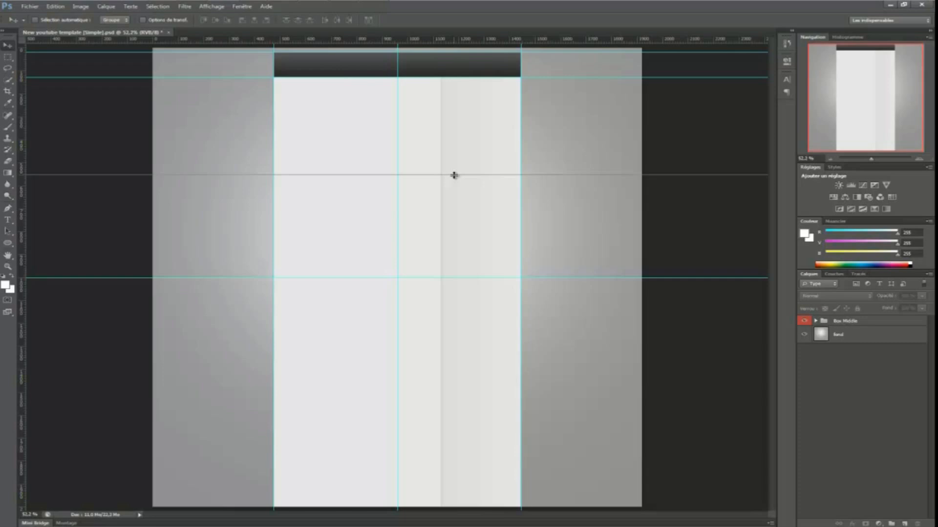
pyautogui.moveTo(454, 175)
pyautogui.mouseDown()
pyautogui.moveTo(456, 146)
pyautogui.moveTo(453, 159)
pyautogui.mouseUp()
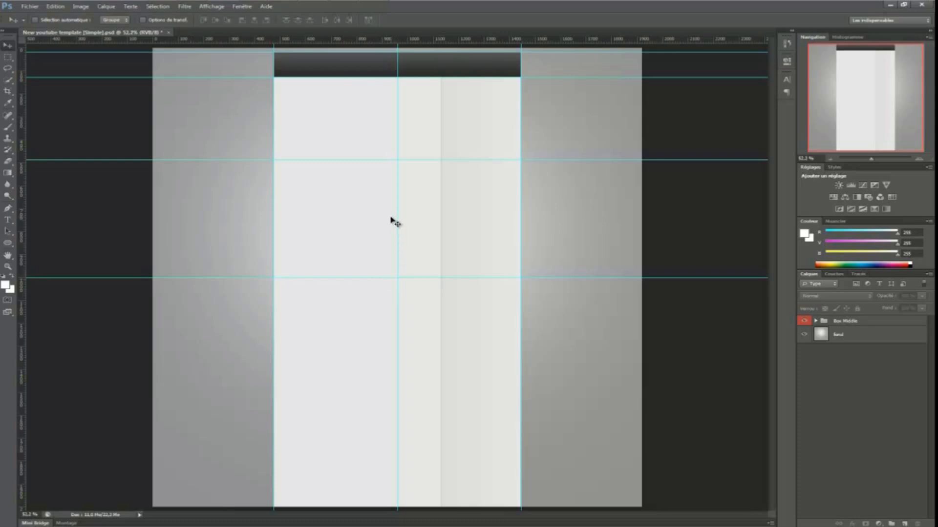
pyautogui.moveTo(278, 41); pyautogui.dragTo(275, 219)
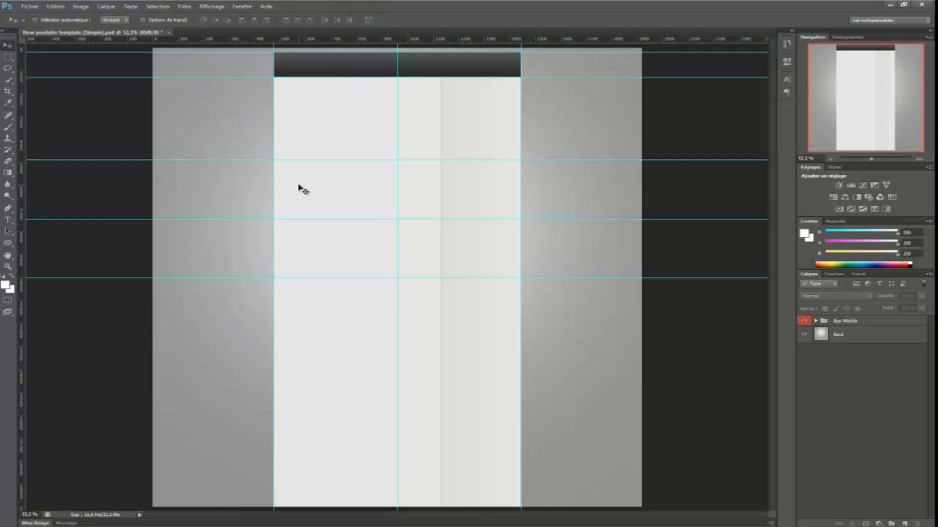
pyautogui.moveTo(289, 220); pyautogui.dragTo(325, 2)
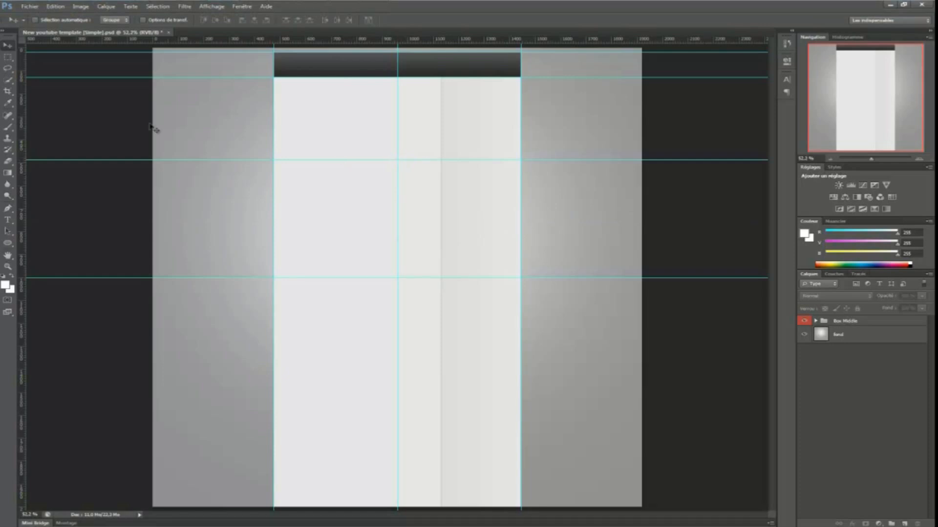
# Activate the Gradient tool, open the gradient editor, and look through the presets and the list of additional gradient sets.
pyautogui.click(8, 174)
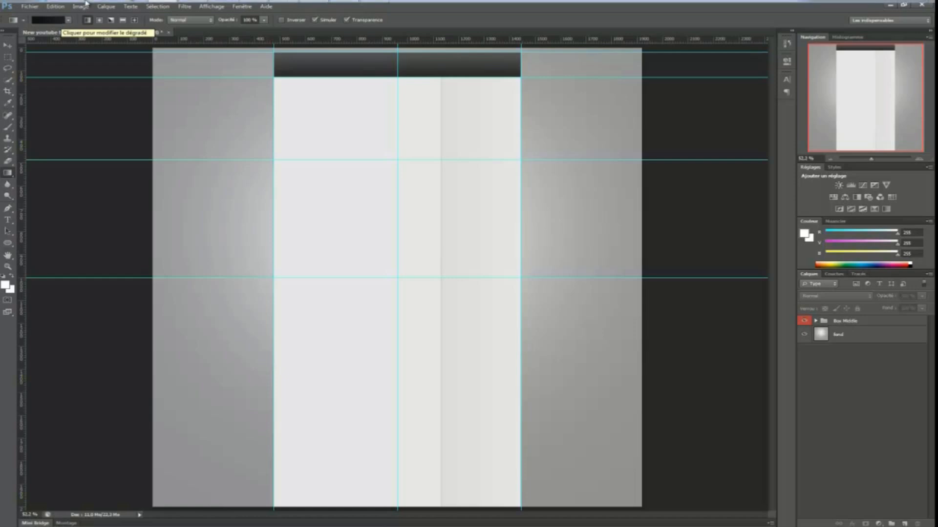
pyautogui.click(54, 23)
pyautogui.scroll(-1, 560, 207)
pyautogui.scroll(-6, 560, 207)
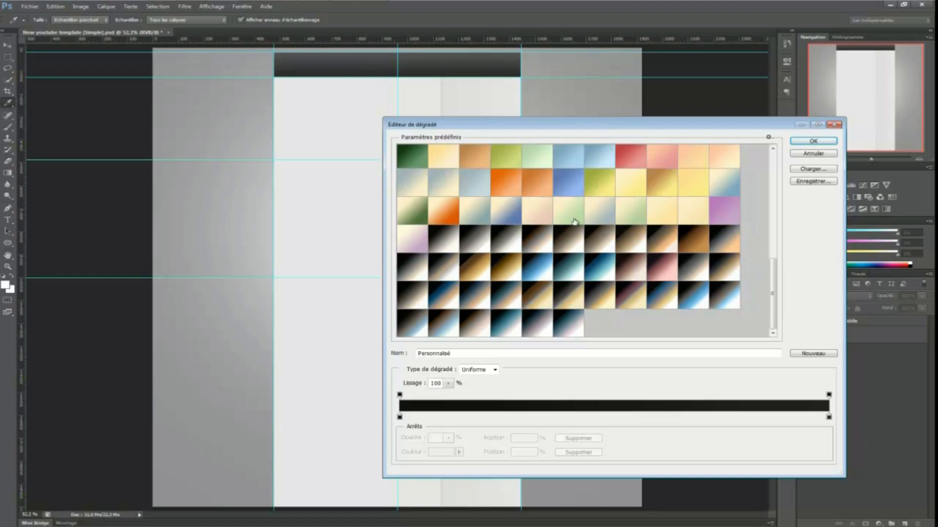
pyautogui.scroll(10, 570, 210)
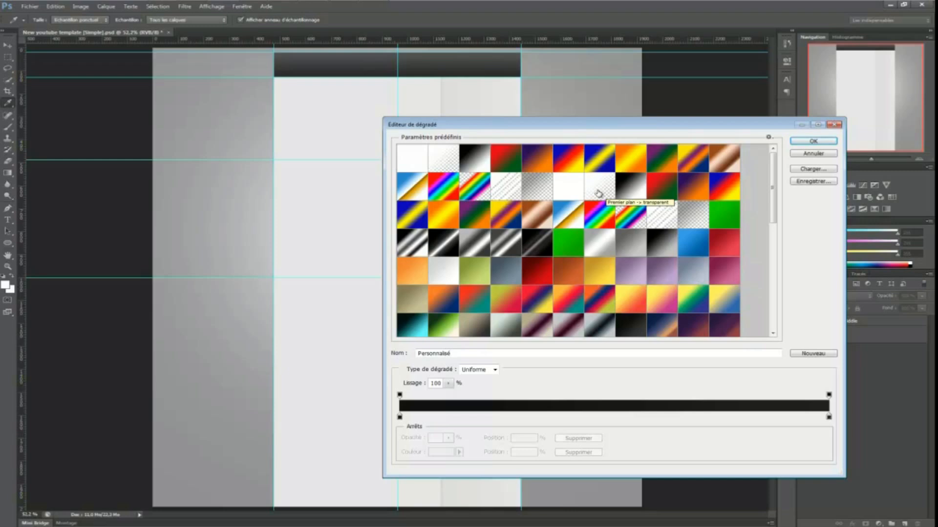
pyautogui.scroll(-10, 598, 193)
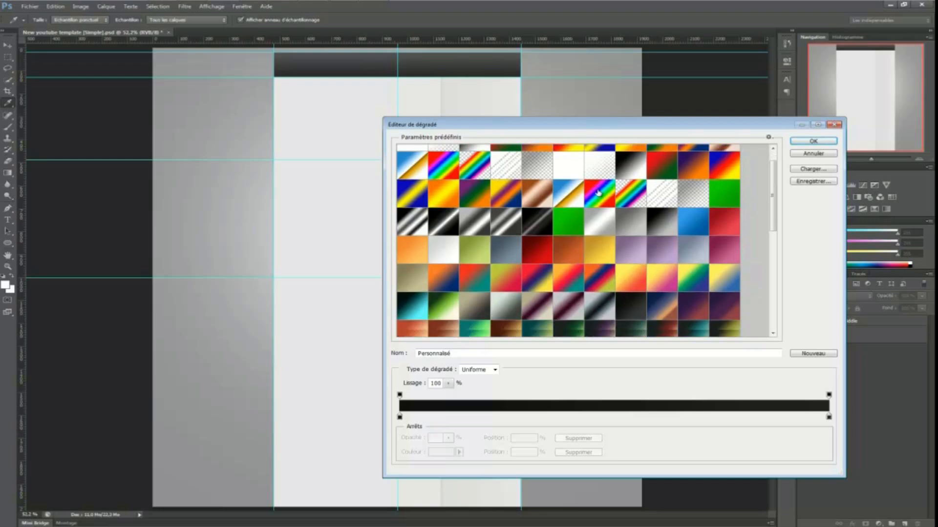
pyautogui.scroll(10, 619, 192)
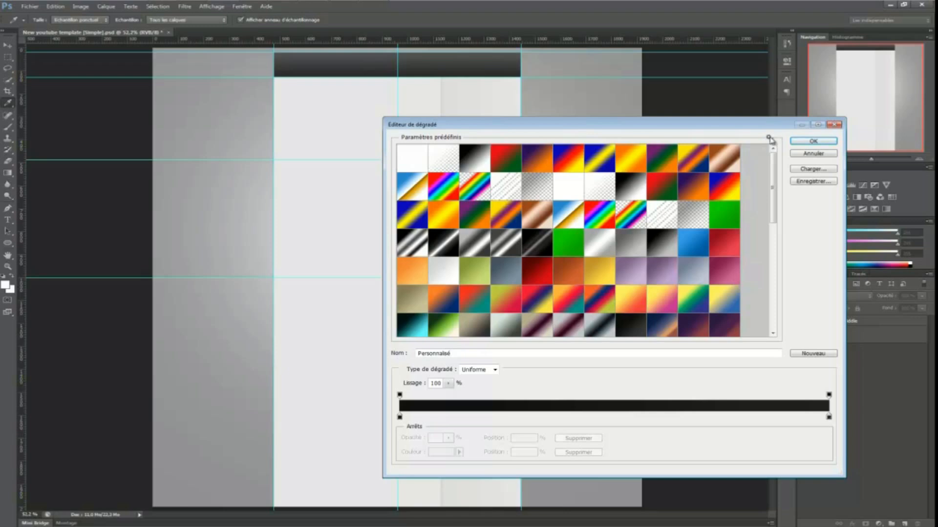
pyautogui.click(769, 138)
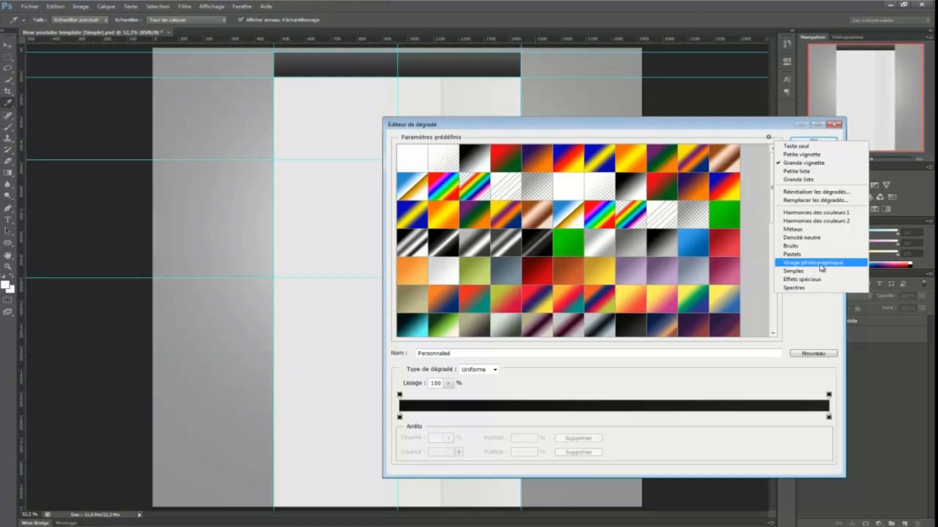
pyautogui.click(757, 297)
pyautogui.scroll(-10, 762, 273)
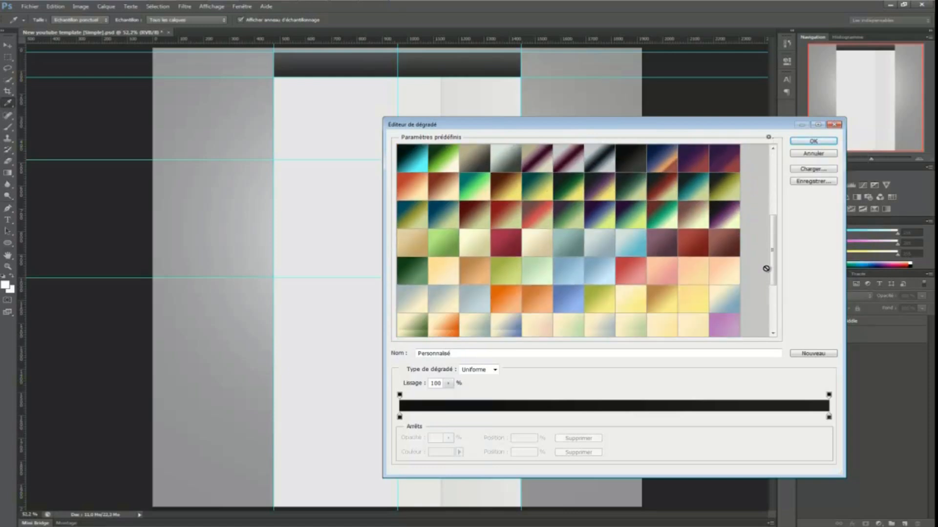
# Try the presets Cobalt-Fer 3, Premier plan -> arrière-plan and Premier plan -> transparent as the gradient.
pyautogui.click(444, 238)
pyautogui.click(564, 320)
pyautogui.scroll(4, 665, 245)
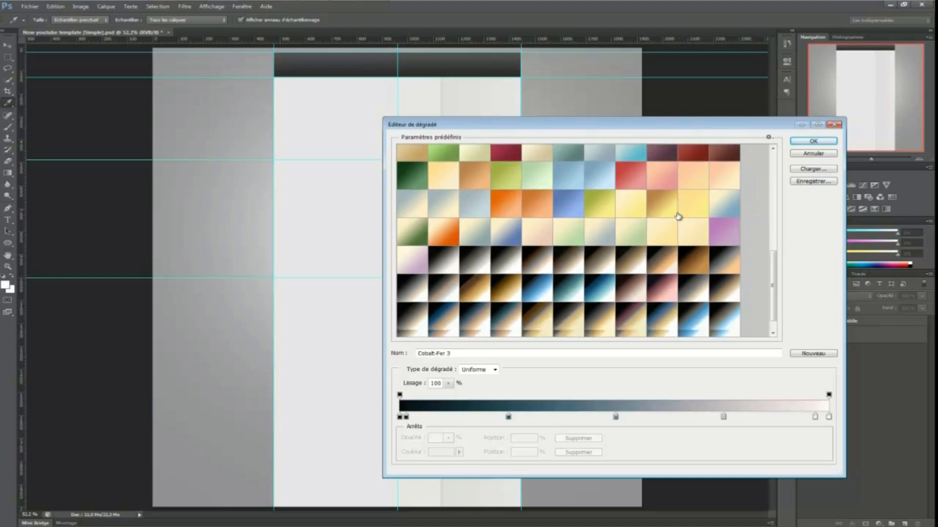
pyautogui.scroll(8, 668, 223)
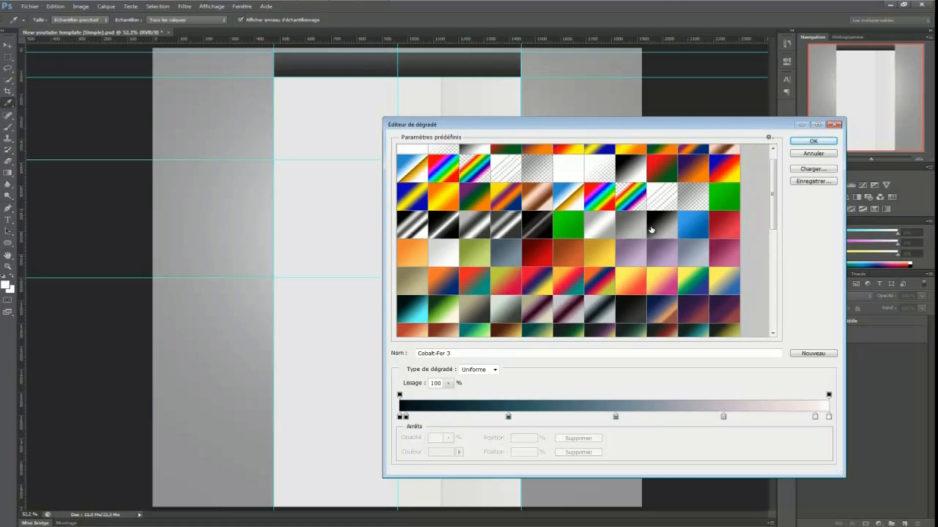
pyautogui.scroll(-5, 677, 232)
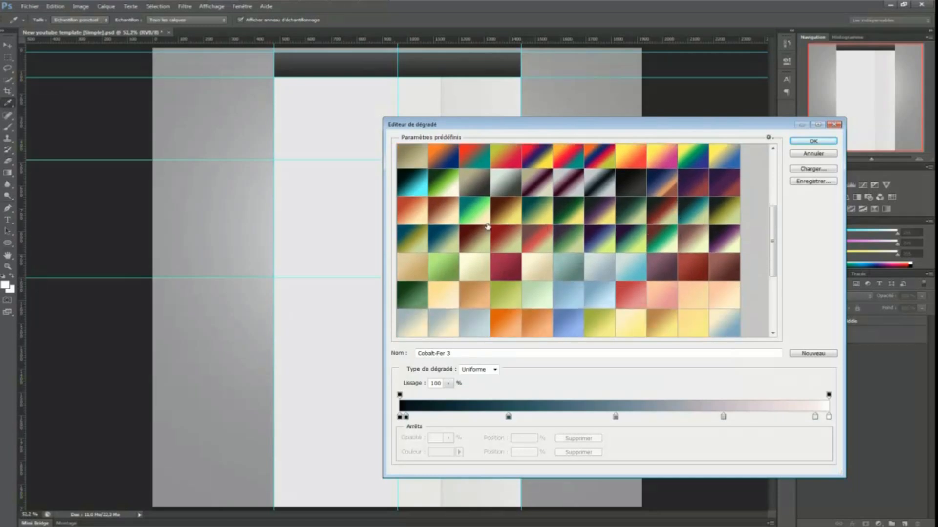
pyautogui.scroll(5, 565, 195)
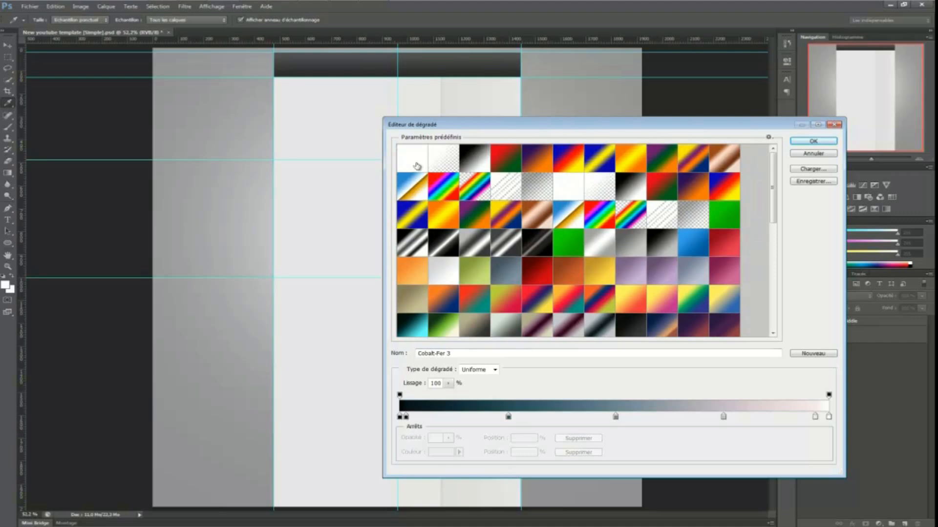
pyautogui.click(416, 167)
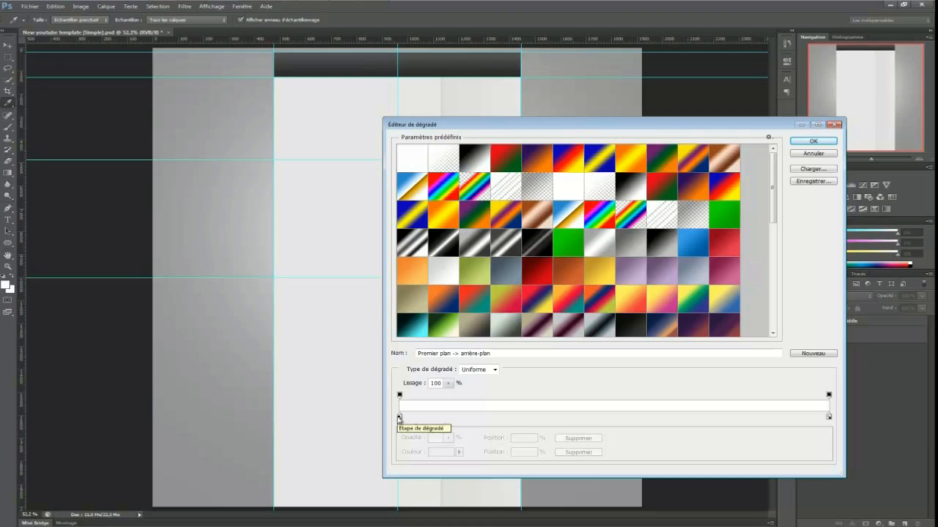
pyautogui.click(591, 186)
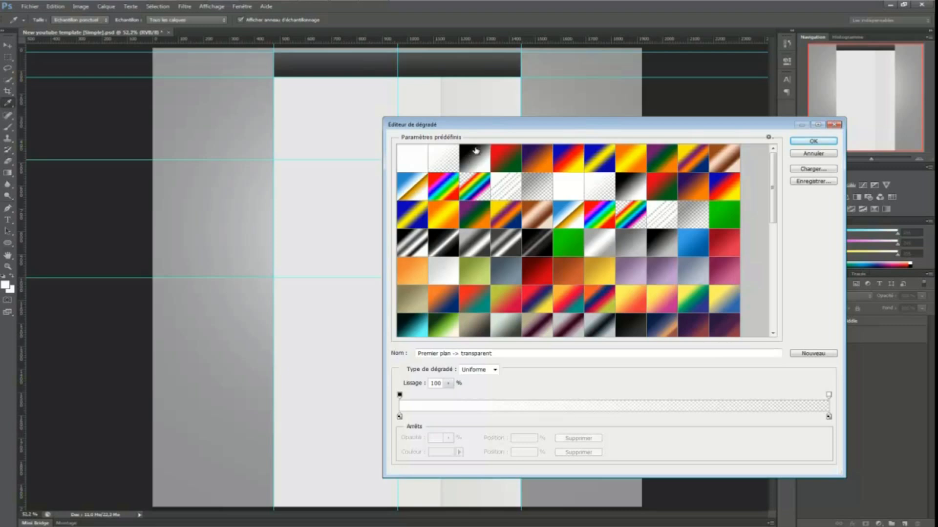
# Load the Noir, blanc preset and set its starting colour stop to white (ffffff) after trying blue and red shades.
pyautogui.click(486, 155)
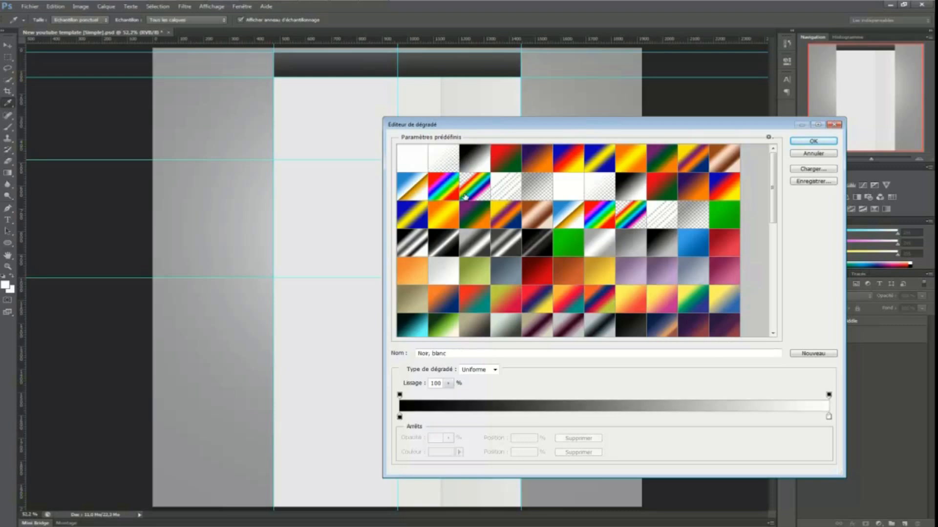
pyautogui.click(400, 419)
pyautogui.moveTo(399, 418); pyautogui.dragTo(397, 437)
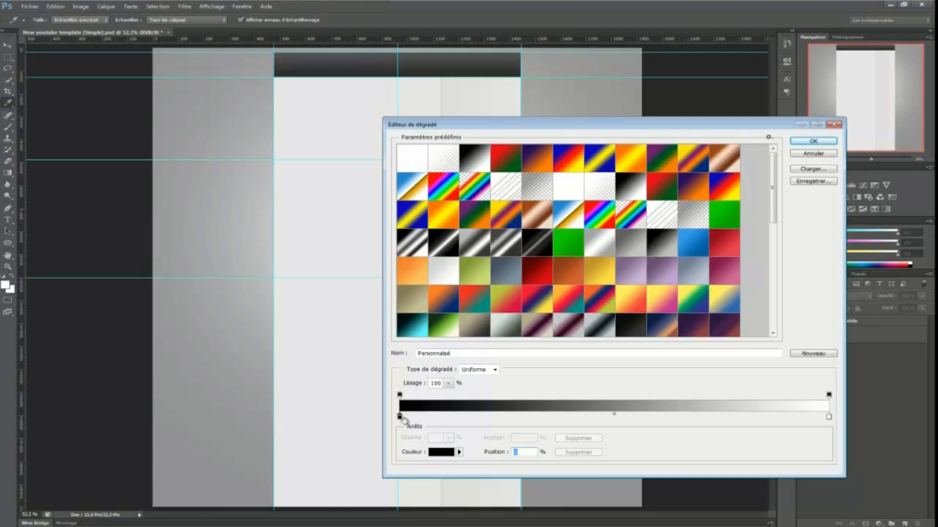
pyautogui.doubleClick(399, 416)
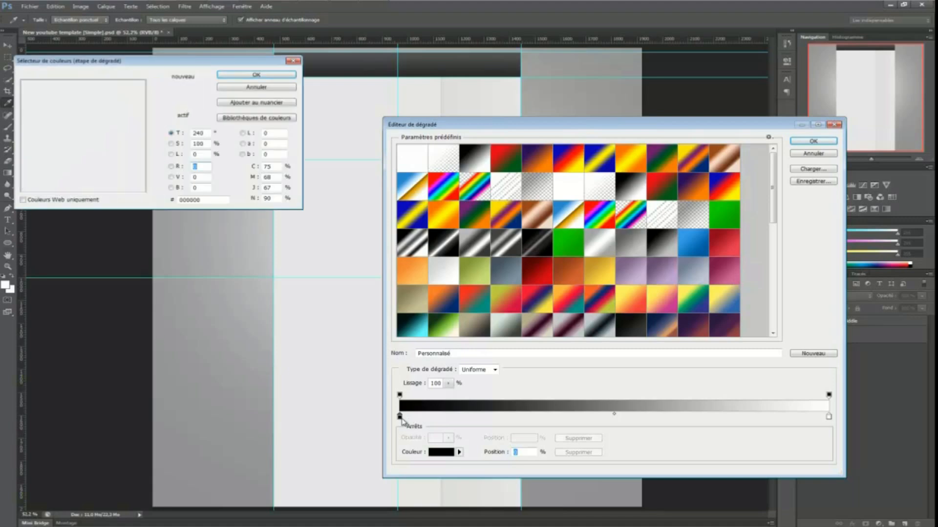
pyautogui.click(133, 108)
pyautogui.moveTo(133, 109)
pyautogui.mouseDown()
pyautogui.moveTo(27, 124)
pyautogui.moveTo(37, 95)
pyautogui.moveTo(22, 90)
pyautogui.mouseUp()
pyautogui.moveTo(76, 94); pyautogui.dragTo(5, 53)
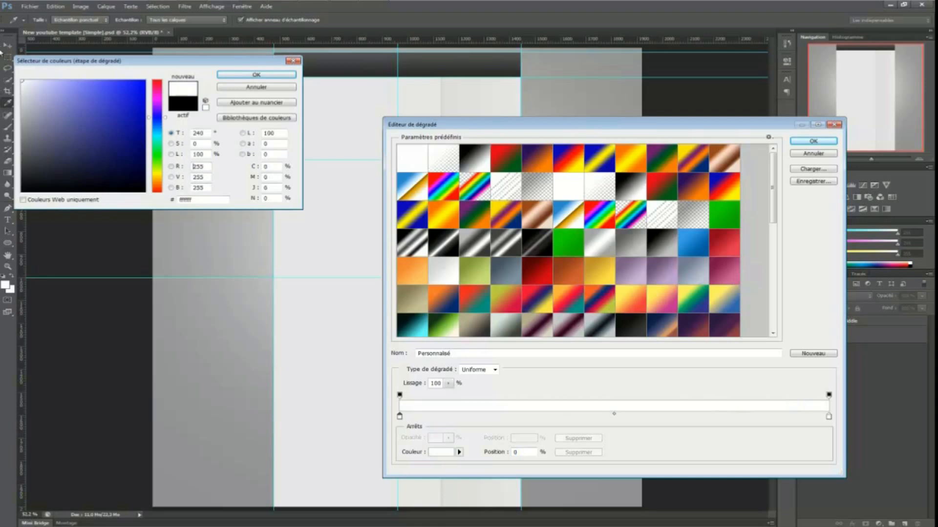
pyautogui.moveTo(71, 110); pyautogui.dragTo(121, 124)
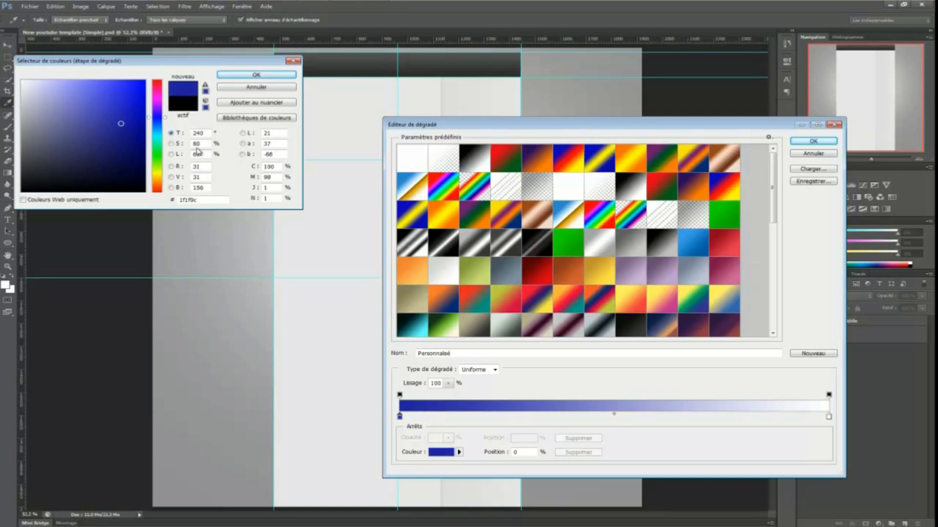
pyautogui.moveTo(179, 166); pyautogui.dragTo(1, 58)
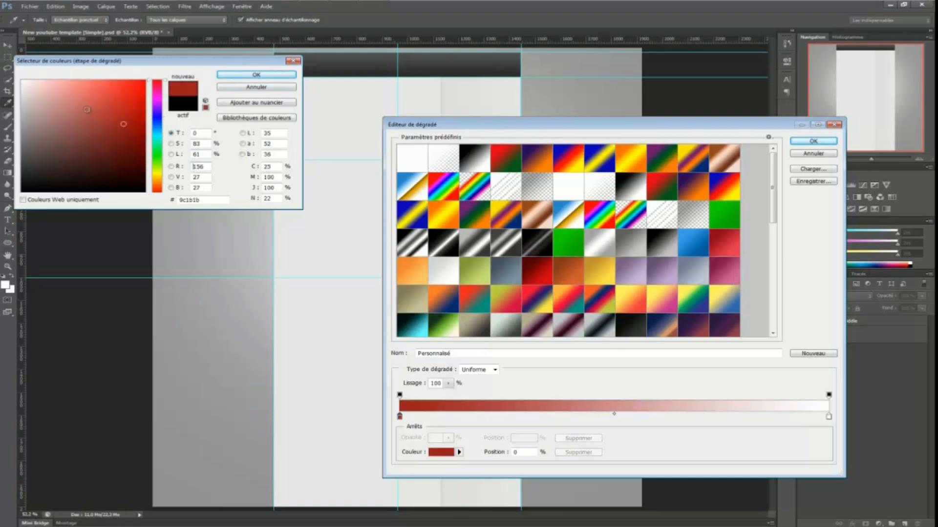
pyautogui.moveTo(82, 107); pyautogui.dragTo(1, 51)
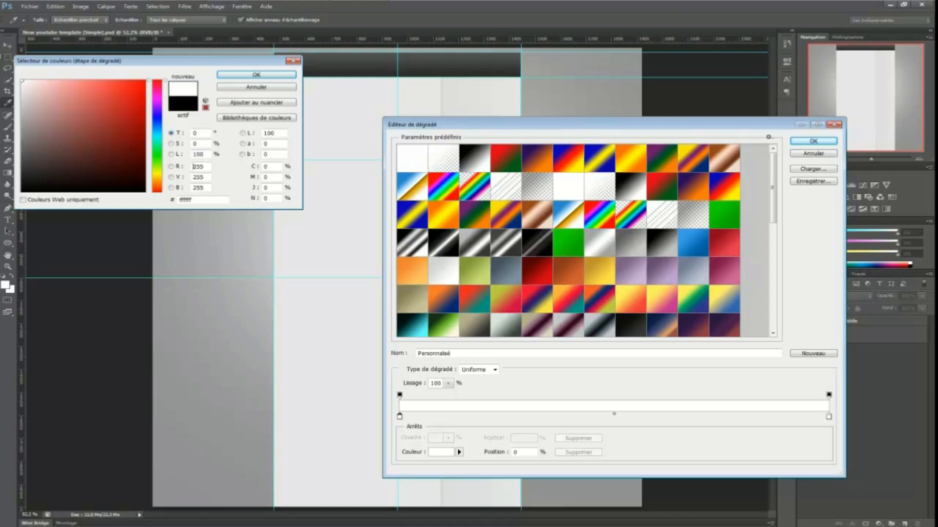
pyautogui.click(257, 76)
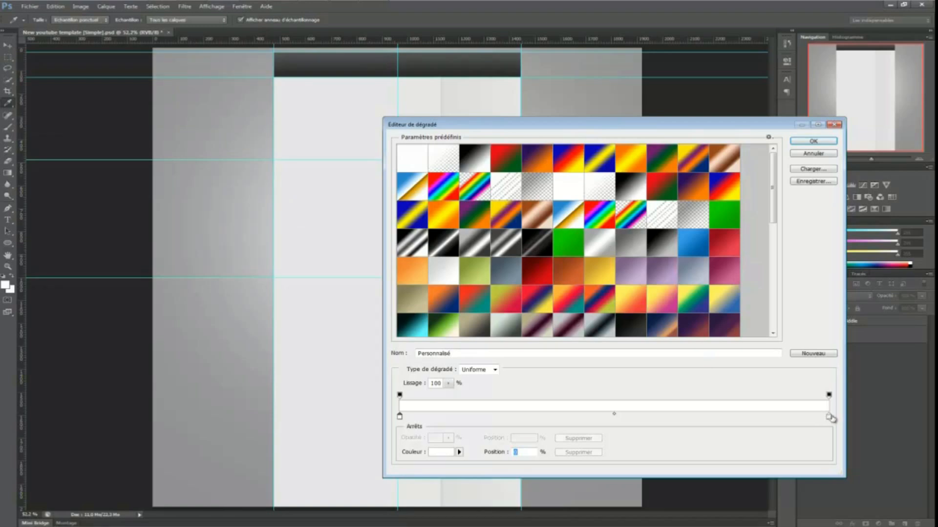
# Set the gradient's ending colour stop to light grey d7d7d7 and copy its hexadecimal code.
pyautogui.click(829, 418)
pyautogui.click(440, 452)
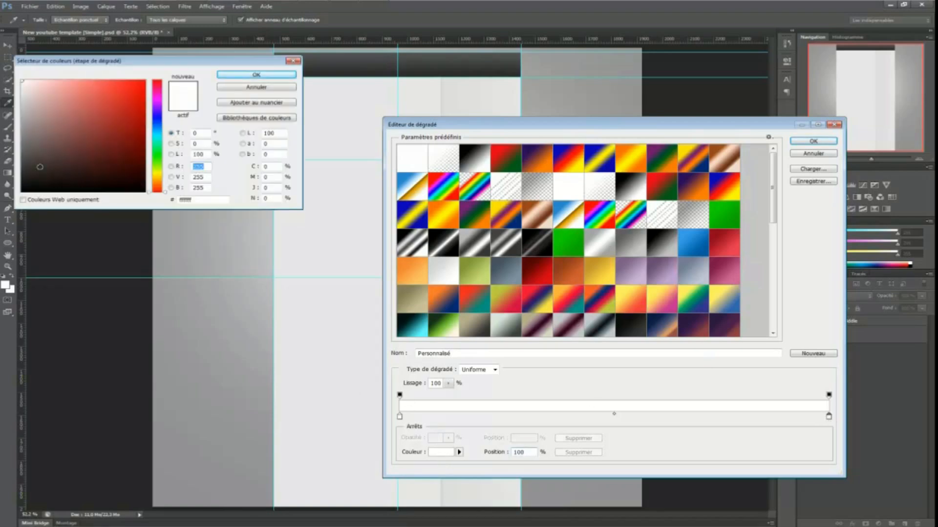
pyautogui.moveTo(32, 97); pyautogui.dragTo(5, 98)
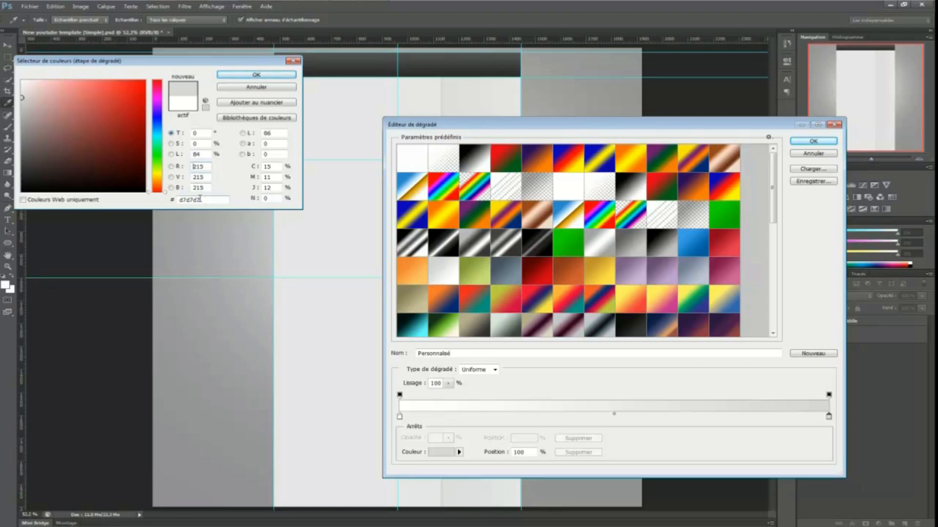
pyautogui.moveTo(208, 201)
pyautogui.mouseDown()
pyautogui.moveTo(110, 213)
pyautogui.moveTo(240, 224)
pyautogui.moveTo(53, 236)
pyautogui.moveTo(97, 275)
pyautogui.moveTo(73, 278)
pyautogui.moveTo(212, 201)
pyautogui.mouseUp()
pyautogui.moveTo(206, 199); pyautogui.dragTo(104, 211)
pyautogui.hotkey('ctrl', 'c')
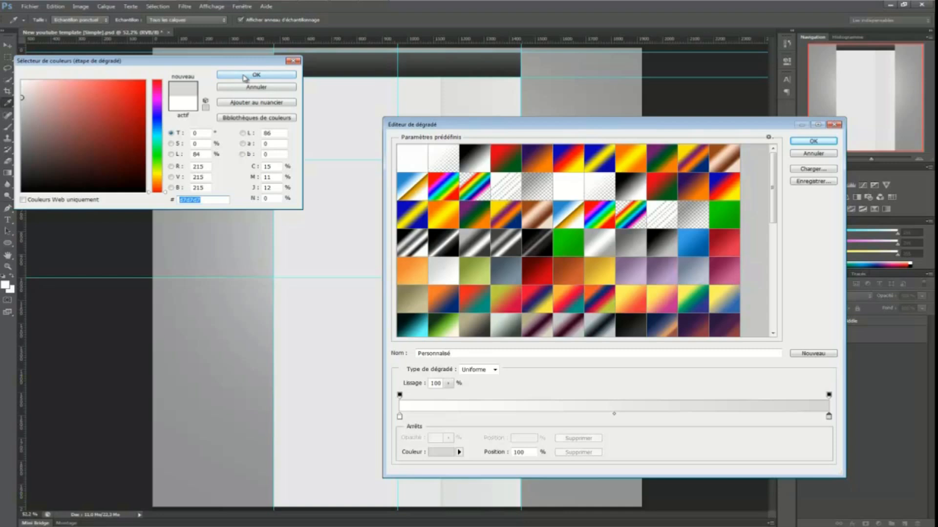
# Try red ff0000 on the ending colour stop, paste back the copied d7d7d7 code, and accept the colour and the gradient.
pyautogui.write('ff0000')
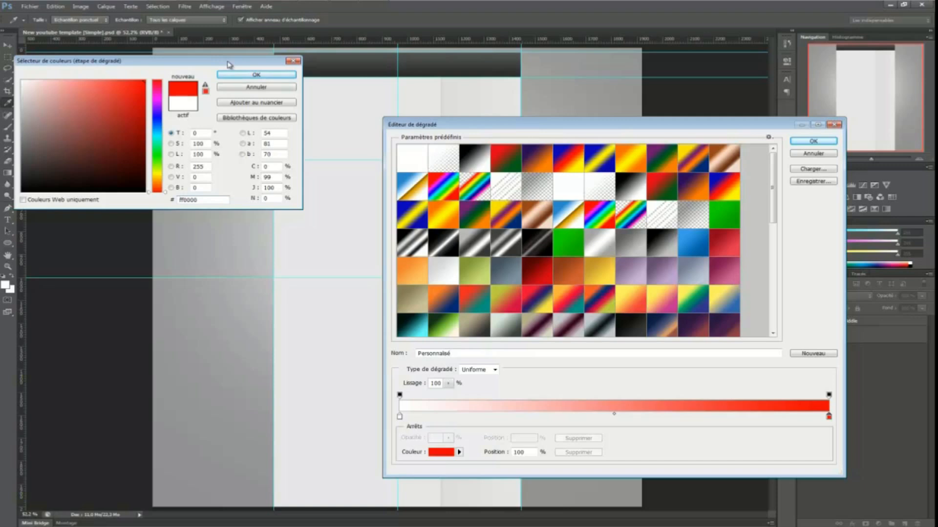
pyautogui.doubleClick(208, 202)
pyautogui.hotkey('ctrl', 'v')
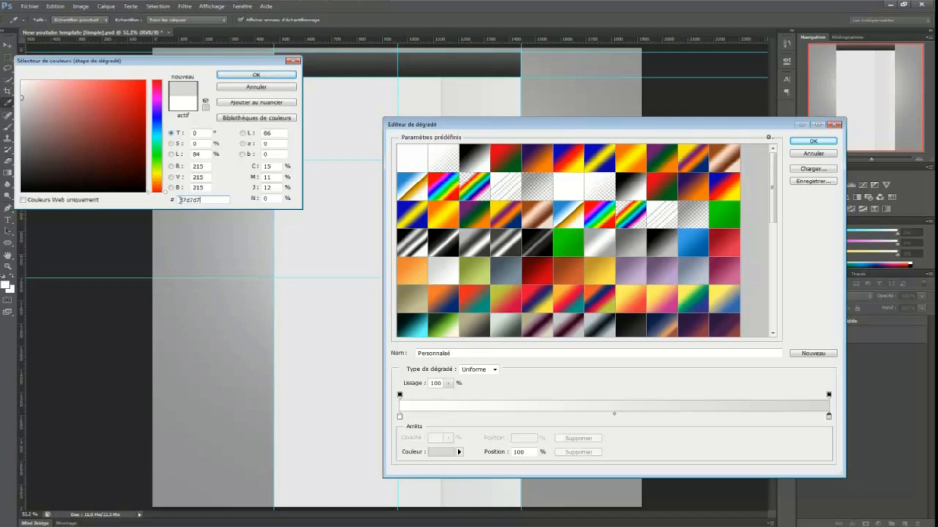
pyautogui.moveTo(182, 201); pyautogui.dragTo(213, 199)
pyautogui.click(258, 75)
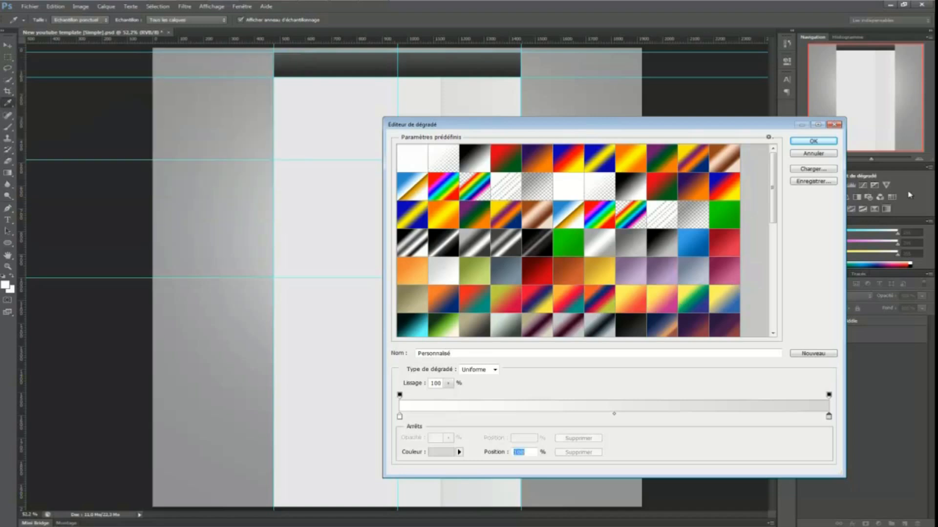
pyautogui.click(832, 143)
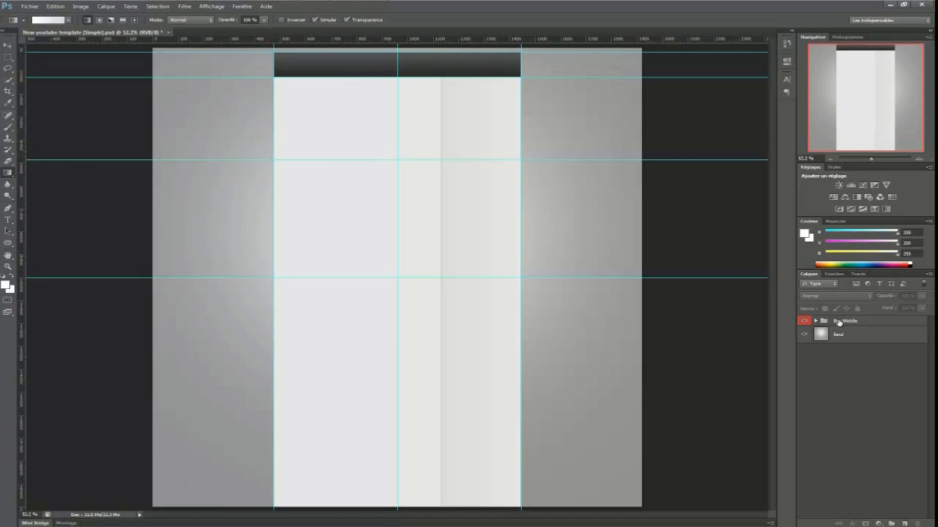
# On the fond layer, try linear gradient fills and switch to a radial one, drawn from the upper central guide crossing to the canvas's left edge.
pyautogui.click(835, 335)
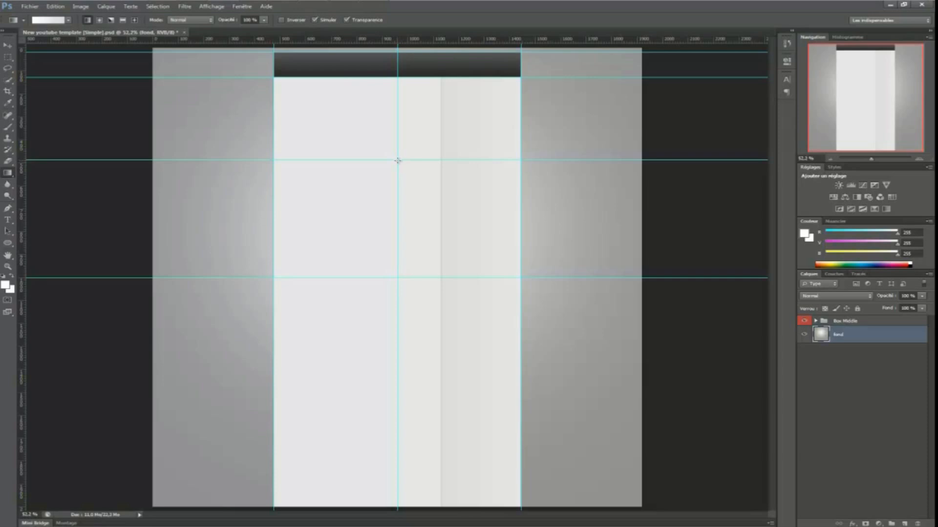
pyautogui.moveTo(398, 160); pyautogui.dragTo(231, 307)
pyautogui.keyDown('shift'); pyautogui.moveTo(285, 275); pyautogui.dragTo(249, 124); pyautogui.keyUp('shift')
pyautogui.moveTo(397, 160); pyautogui.dragTo(397, 160)
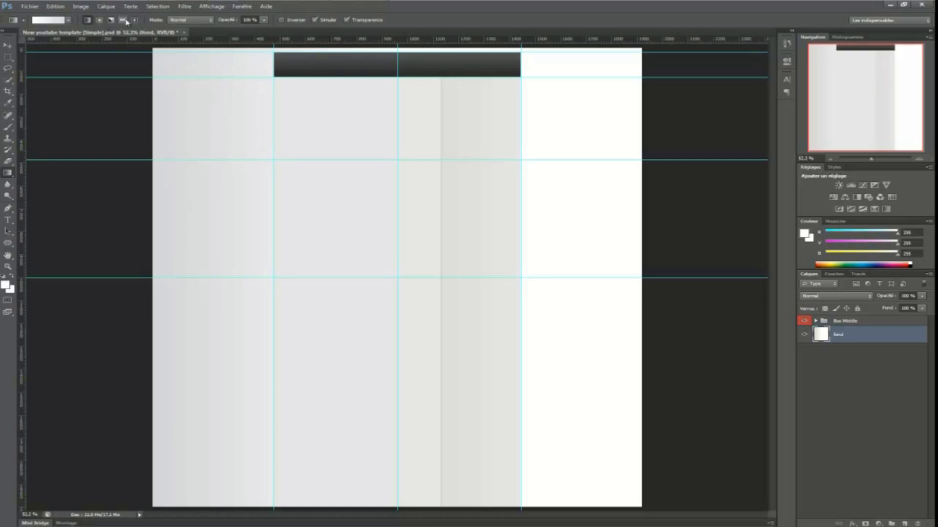
pyautogui.click(99, 20)
pyautogui.moveTo(398, 160); pyautogui.dragTo(152, 155)
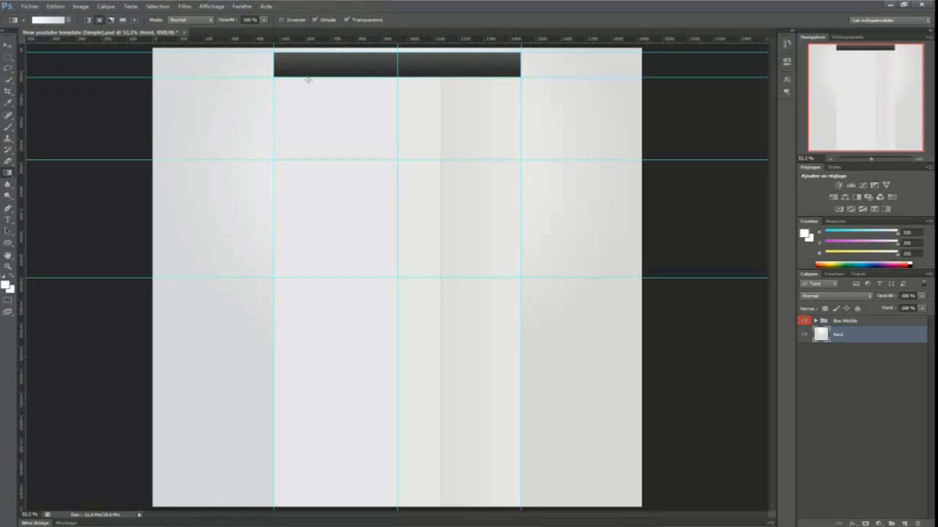
# Try the radial gradient inverted, turn Inverser off again, and redraw it shorter from the upper central guide crossing, ending inside the left side area.
pyautogui.click(282, 20)
pyautogui.moveTo(400, 161); pyautogui.dragTo(155, 172)
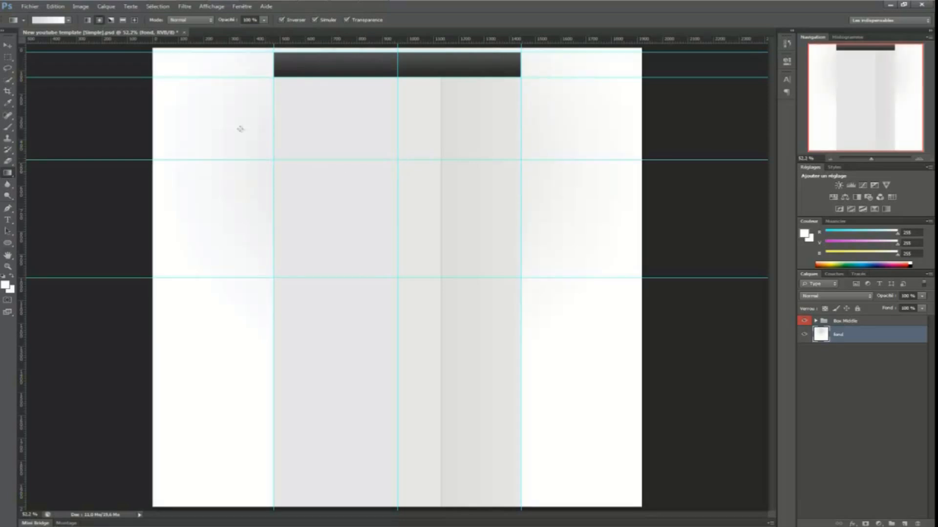
pyautogui.click(282, 20)
pyautogui.keyDown('shift'); pyautogui.moveTo(398, 160); pyautogui.dragTo(141, 164); pyautogui.keyUp('shift')
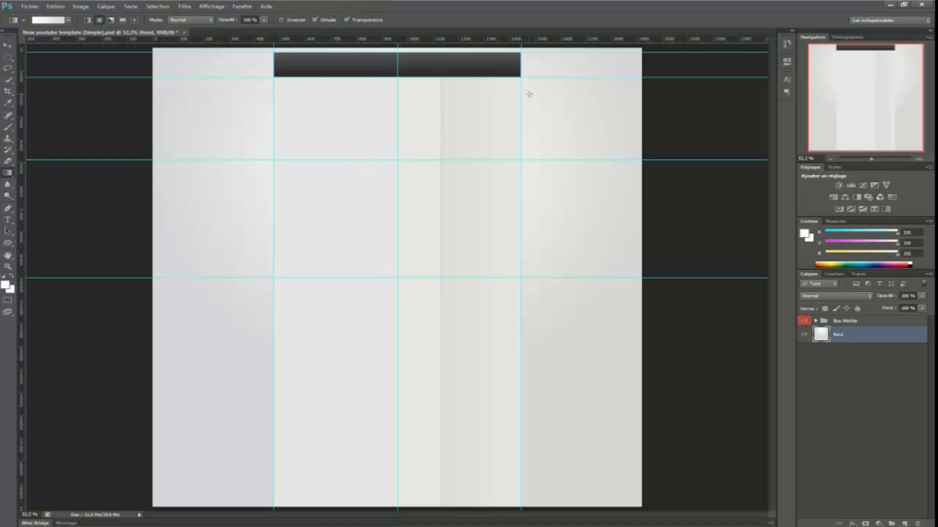
pyautogui.keyDown('shift'); pyautogui.moveTo(396, 160); pyautogui.dragTo(185, 186); pyautogui.keyUp('shift')
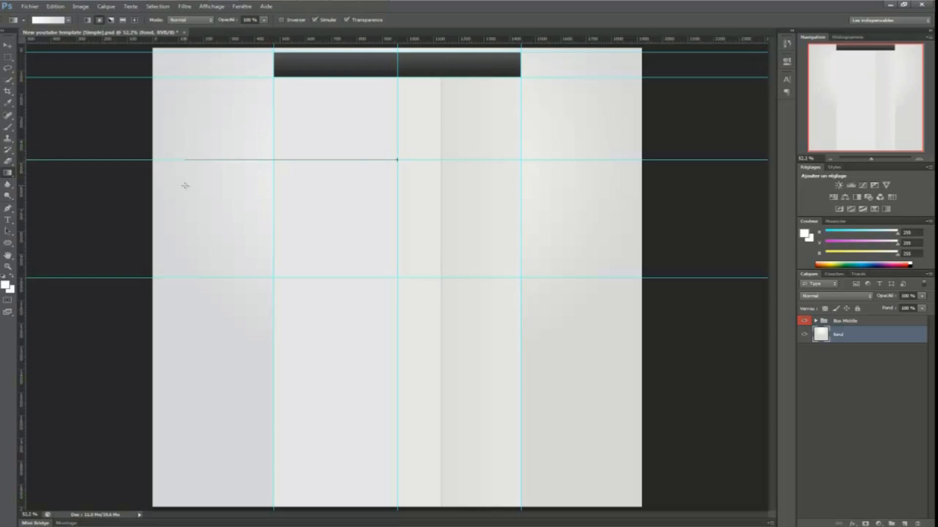
pyautogui.moveTo(185, 185)
pyautogui.keyDown('shift'); pyautogui.mouseDown()
pyautogui.moveTo(244, 184)
pyautogui.moveTo(210, 217)
pyautogui.mouseUp(); pyautogui.keyUp('shift')
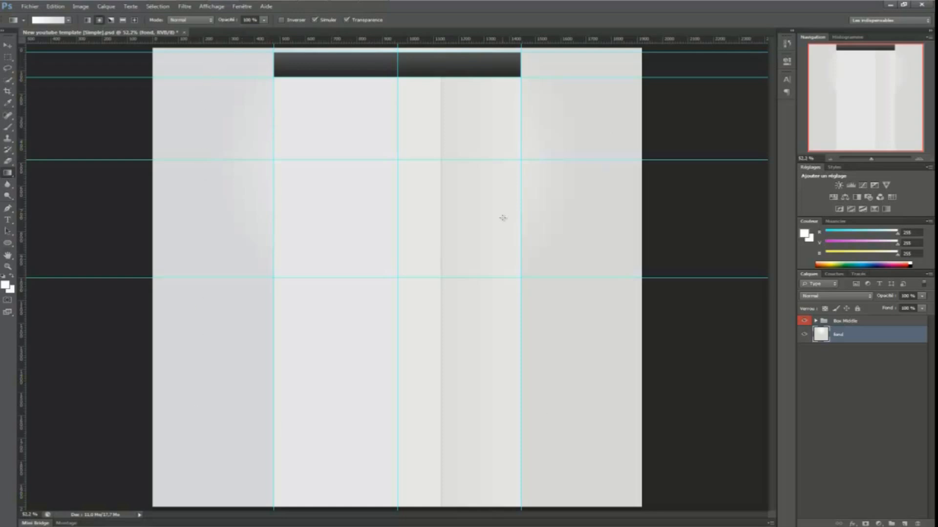
# Import the old-paper image 1 (17) from the Textures folder of the GFX library.
pyautogui.click(30, 6)
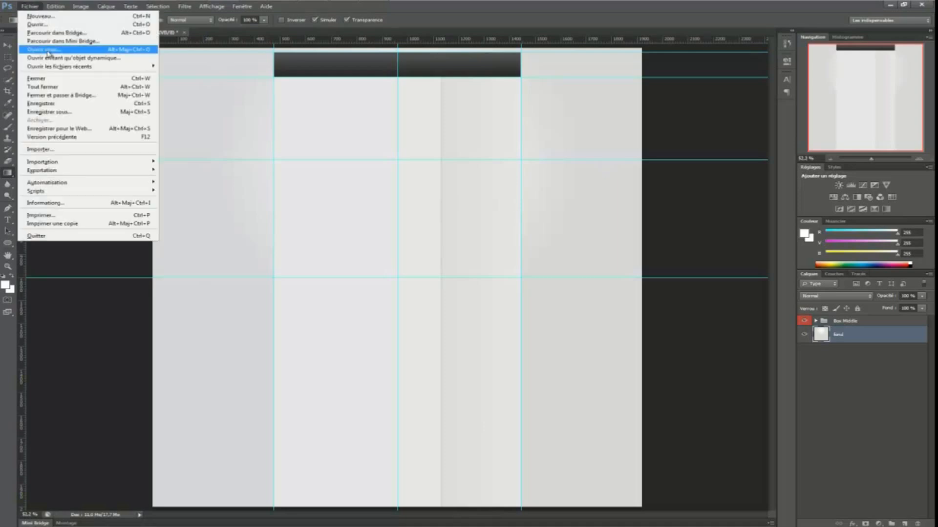
pyautogui.click(56, 147)
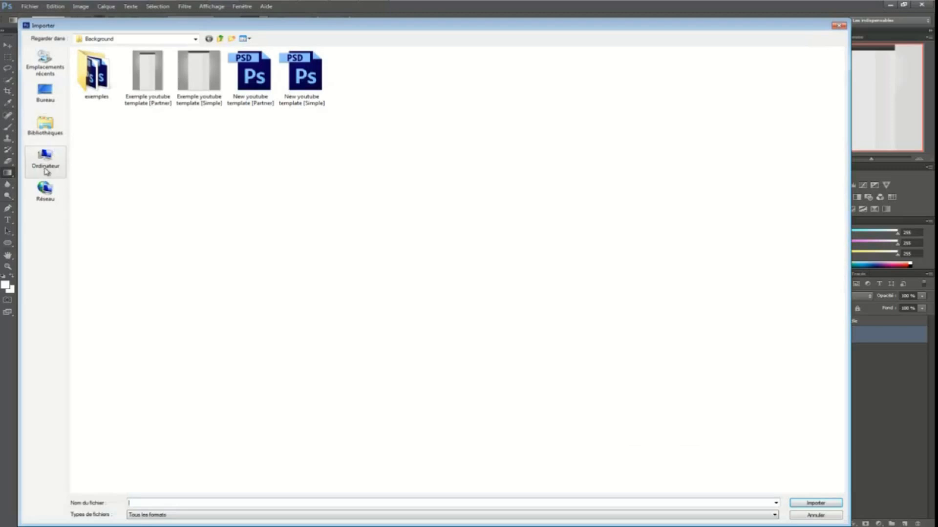
pyautogui.click(52, 155)
pyautogui.click(32, 139)
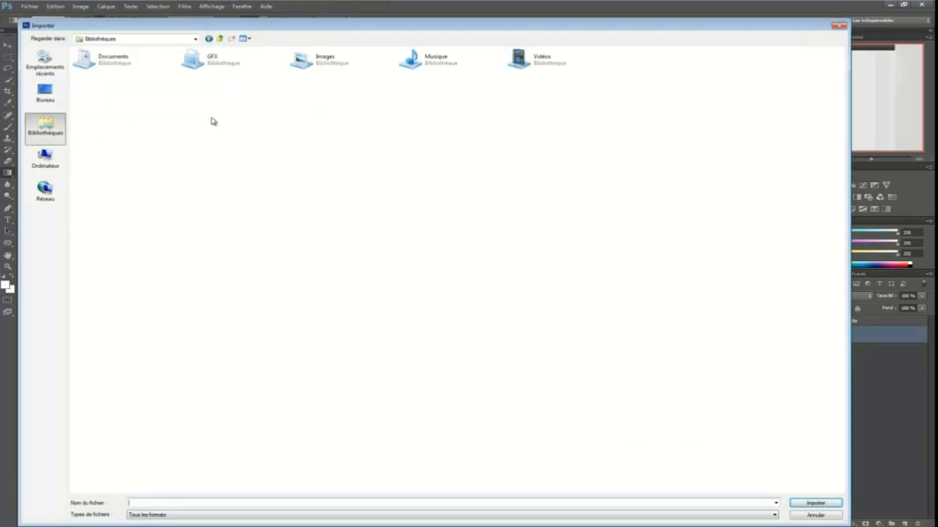
pyautogui.doubleClick(227, 57)
pyautogui.click(239, 230)
pyautogui.scroll(-3, 309, 234)
pyautogui.doubleClick(514, 371)
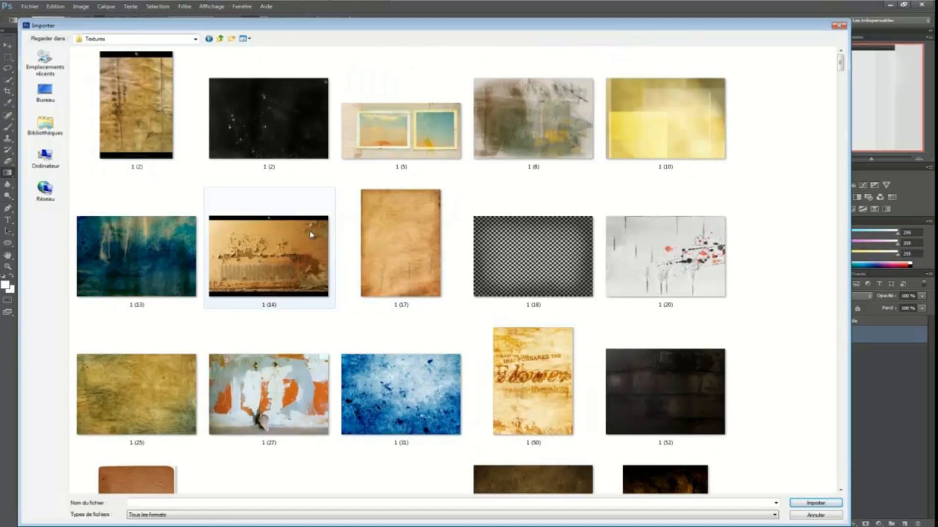
pyautogui.doubleClick(378, 252)
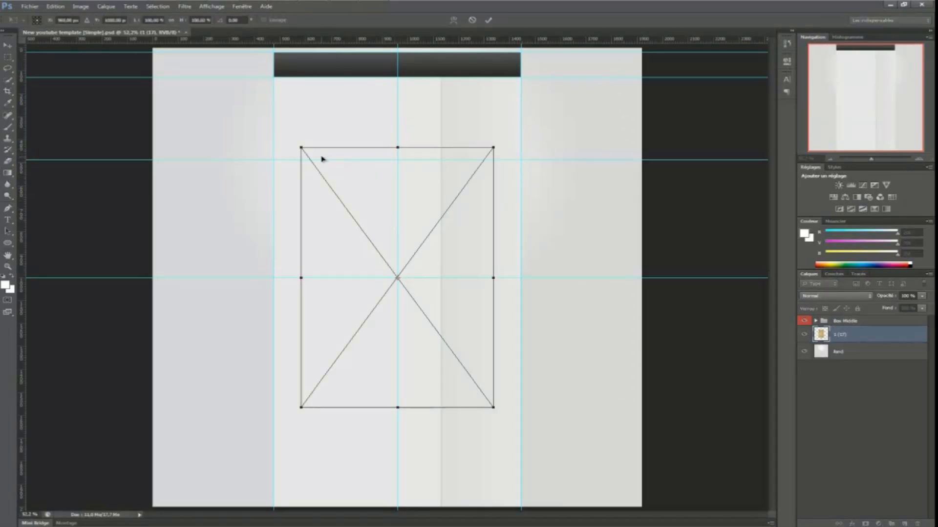
# Stretch the imported paper texture from corner to corner so it covers the whole canvas.
pyautogui.moveTo(300, 147); pyautogui.dragTo(167, 70)
pyautogui.moveTo(165, 60); pyautogui.dragTo(153, 48)
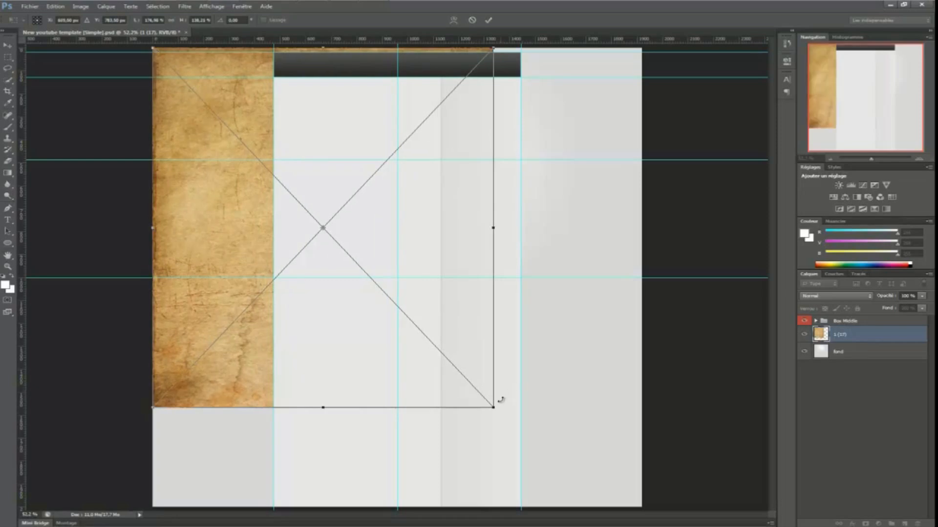
pyautogui.moveTo(493, 408); pyautogui.dragTo(642, 505)
pyautogui.press('Return')
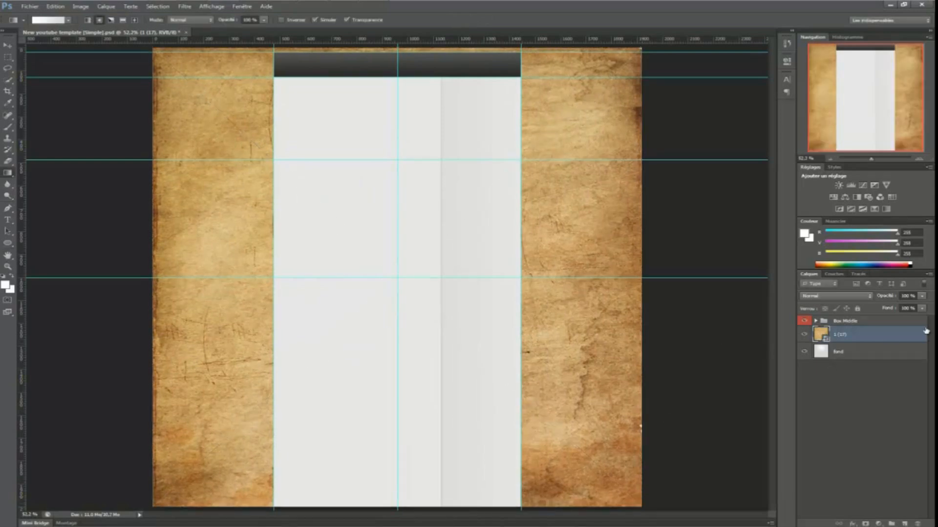
# Rasterize the 1 (17) texture layer and turn it grey with Hue/Saturation, setting Saturation to -100.
pyautogui.rightClick(848, 335)
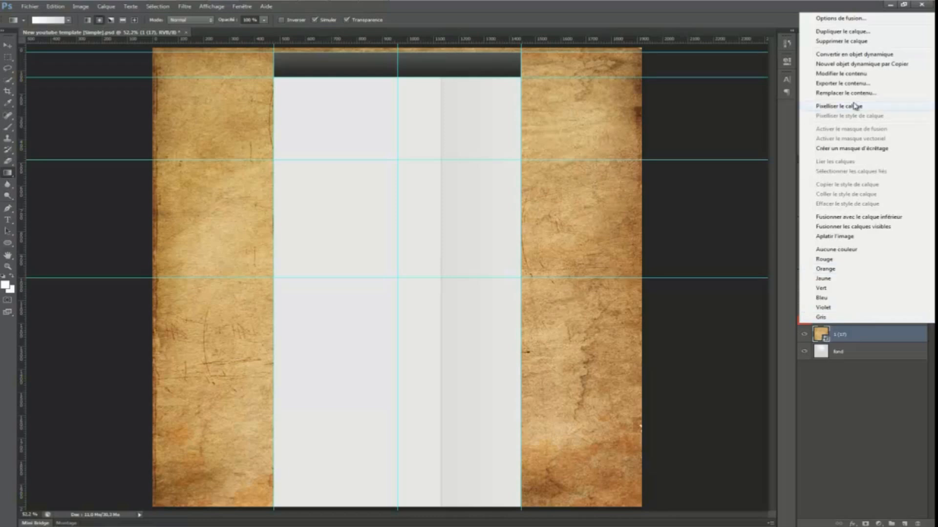
pyautogui.click(854, 106)
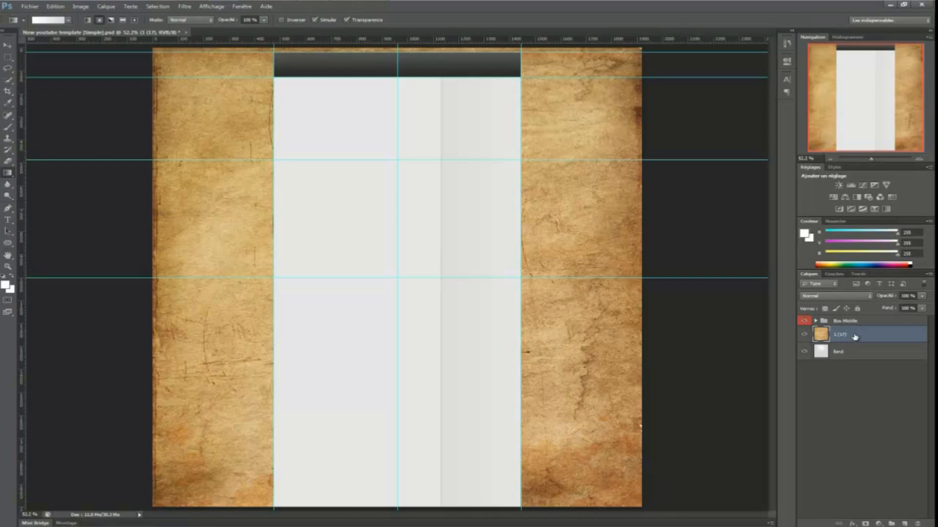
pyautogui.hotkey('ctrl', 'u')
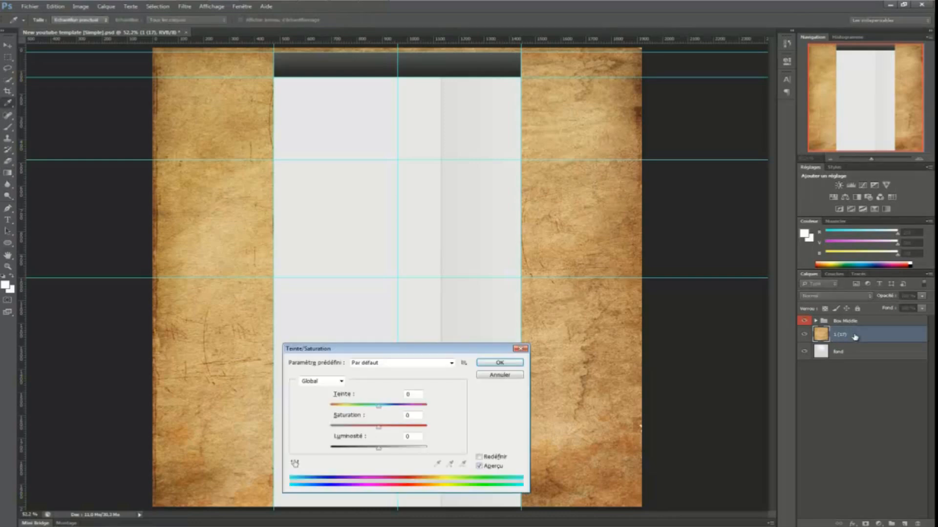
pyautogui.click(381, 344)
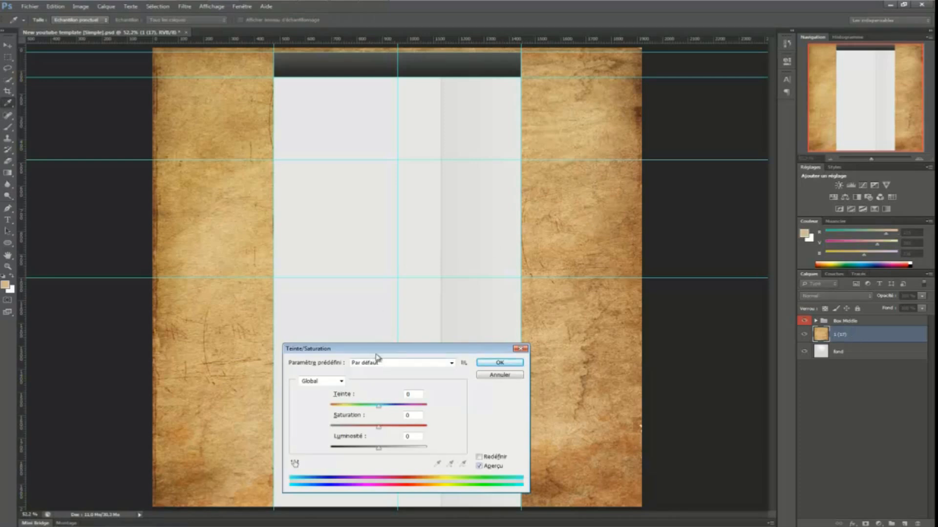
pyautogui.moveTo(379, 352); pyautogui.dragTo(469, 155)
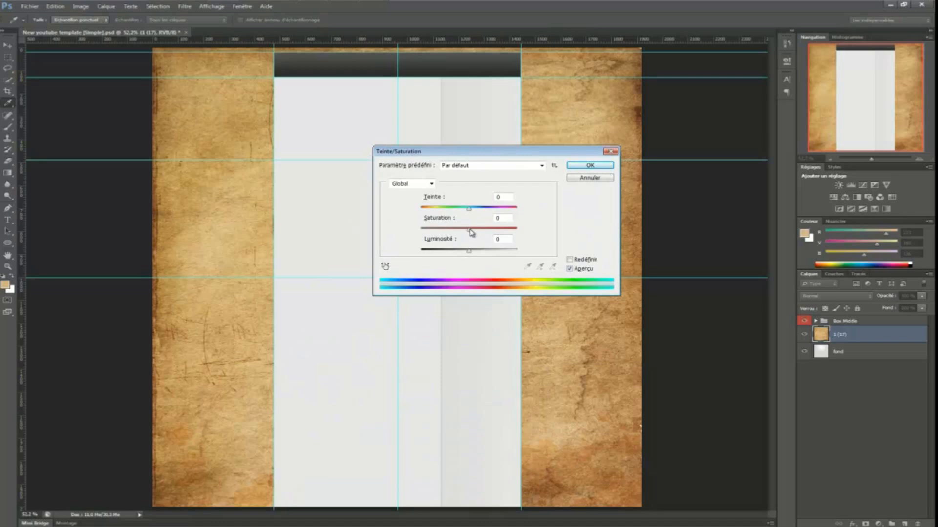
pyautogui.moveTo(469, 231); pyautogui.dragTo(297, 245)
pyautogui.click(590, 165)
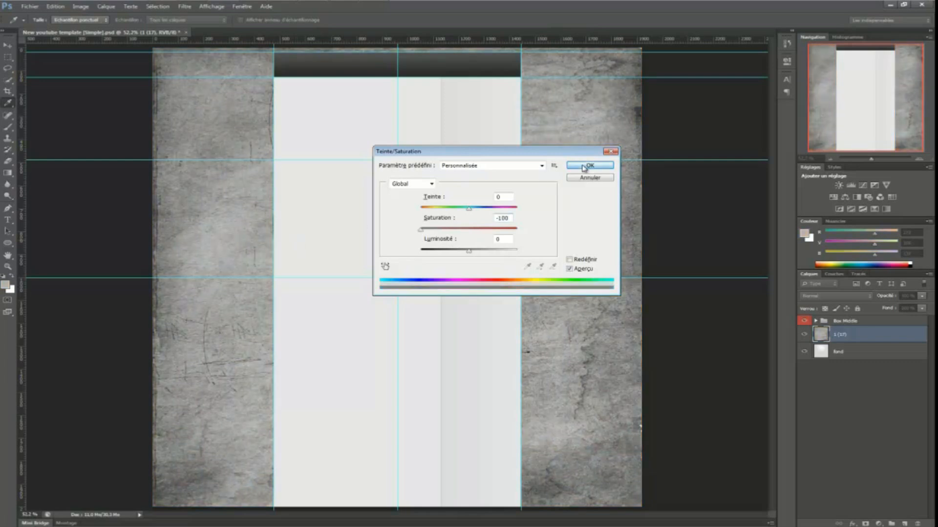
pyautogui.press('g')
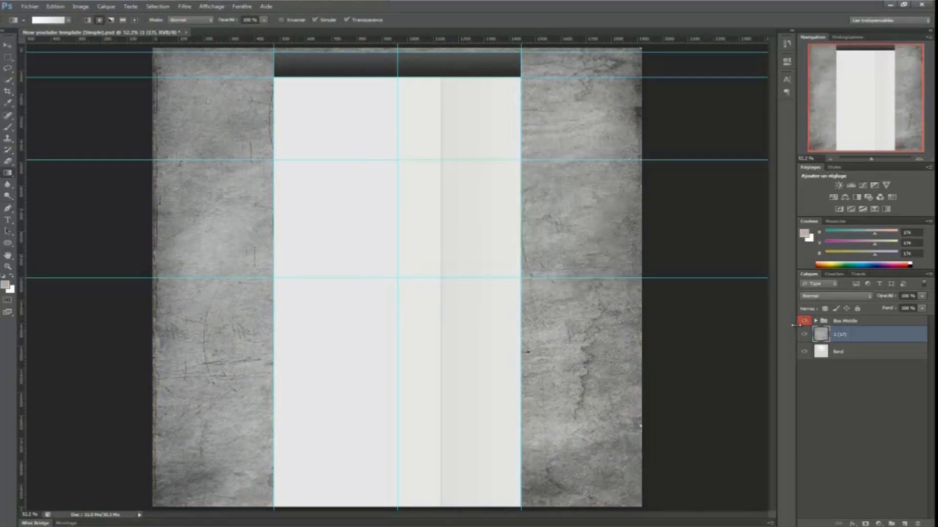
# Set the texture layer's blend mode to Incrustation, comparing it with Couleur plus claire, Lumière tamisée, Lumière vive and other neighbouring modes.
pyautogui.click(847, 298)
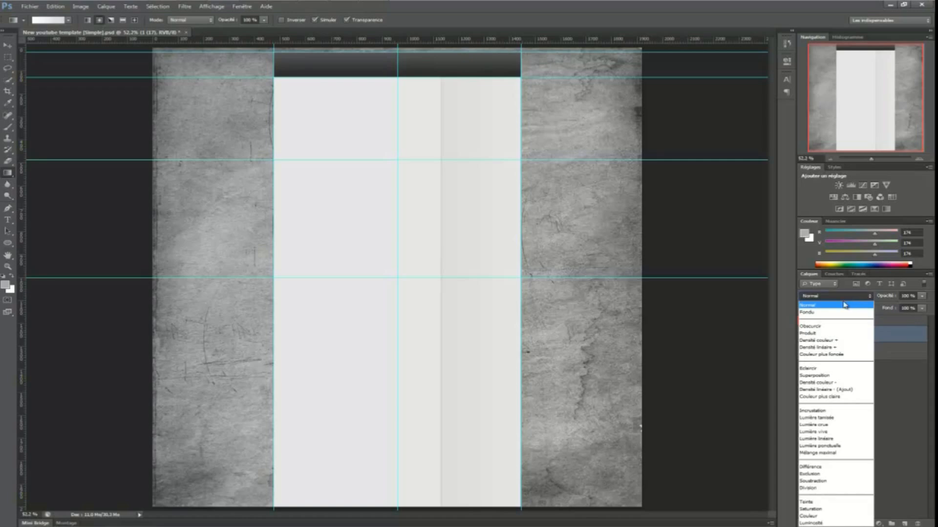
pyautogui.click(861, 413)
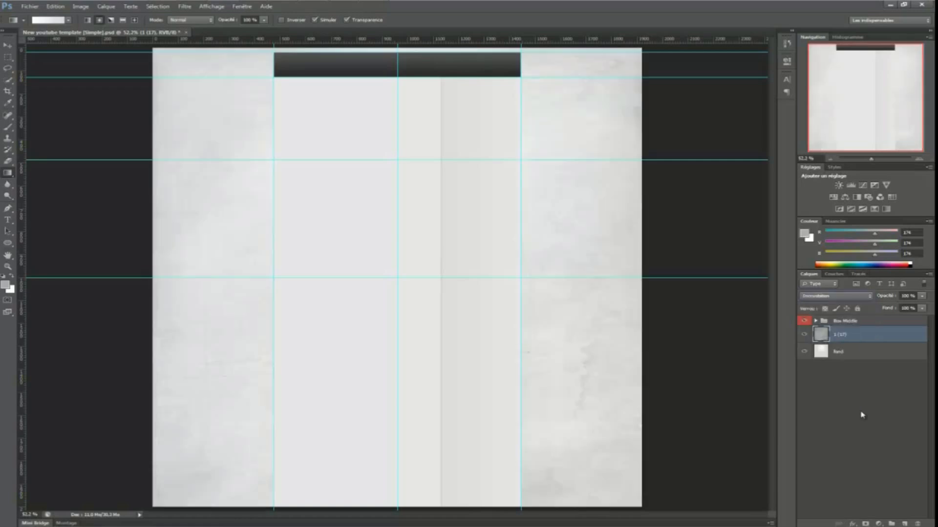
pyautogui.press('Up')
pyautogui.press('Up')
pyautogui.press('Down')
pyautogui.press('Down')
pyautogui.press('Down')
pyautogui.press('Down')
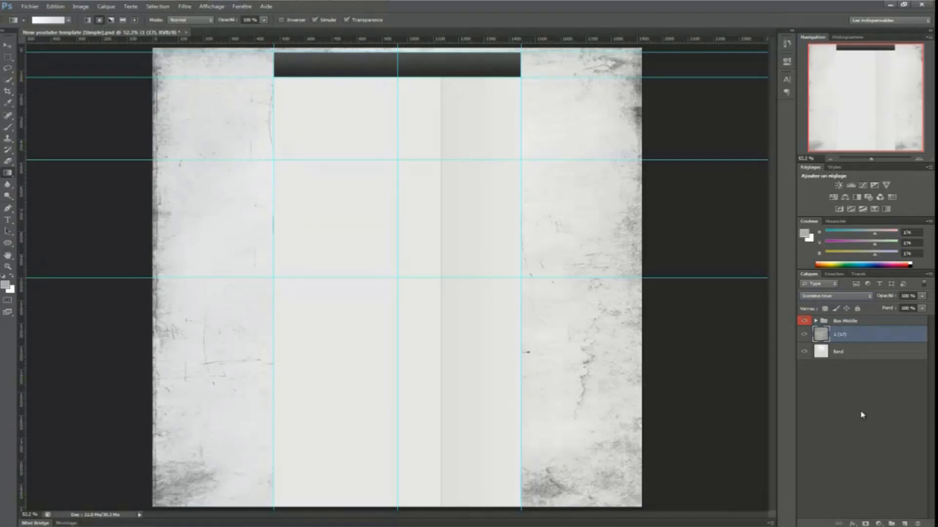
pyautogui.press('Up')
pyautogui.press('Up')
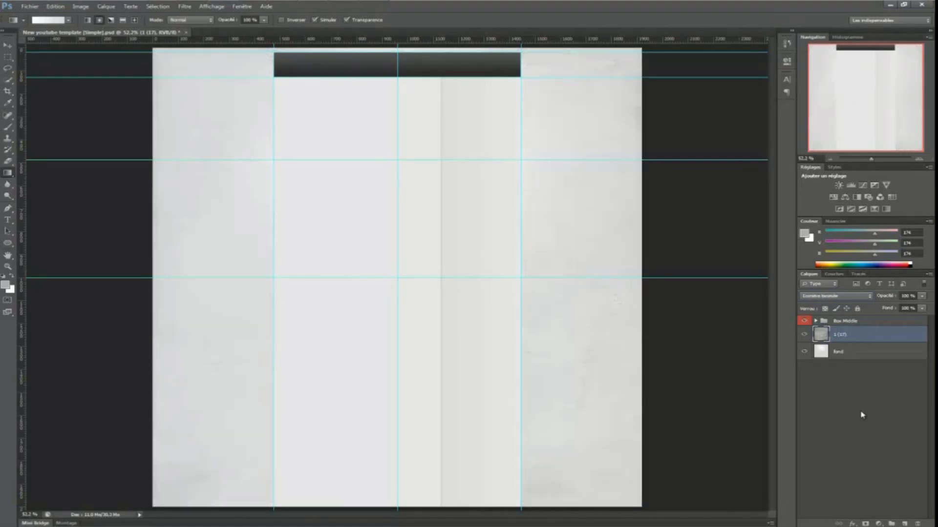
pyautogui.press('Down')
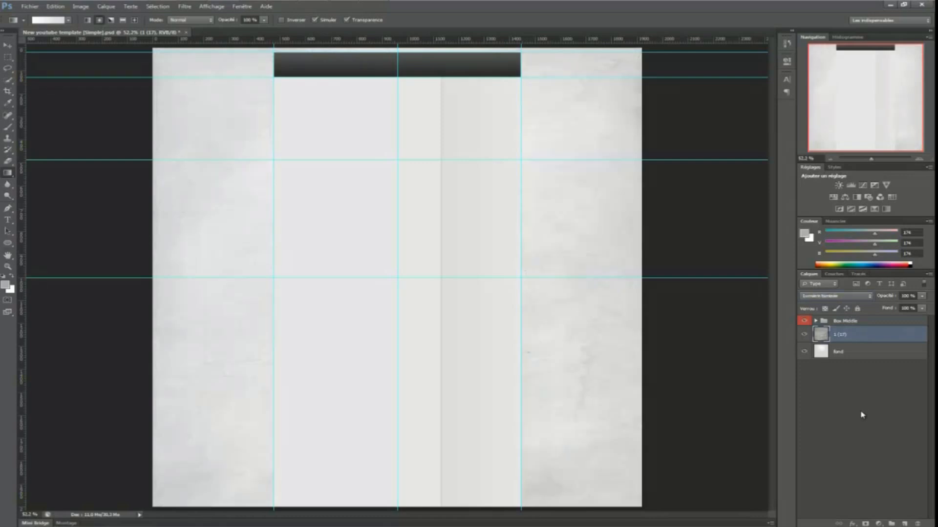
pyautogui.press('Up')
pyautogui.press('Up')
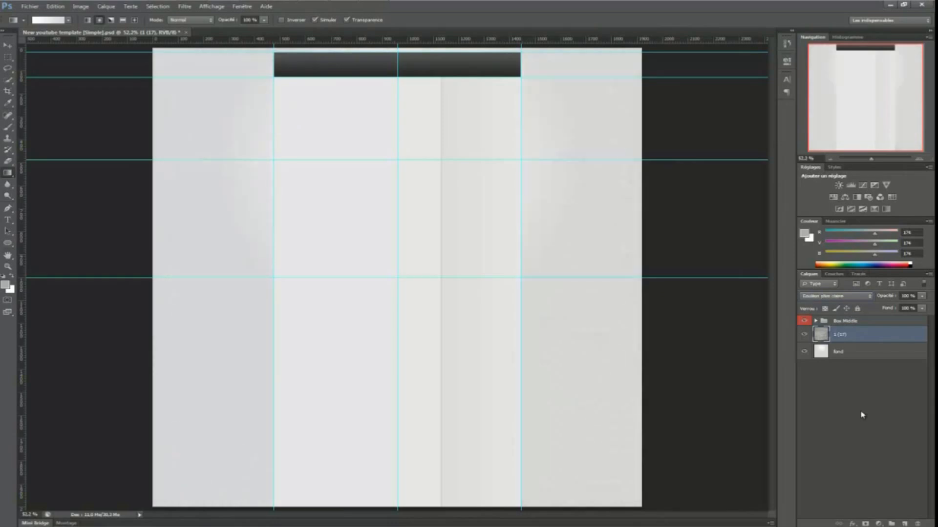
pyautogui.press('Up')
pyautogui.press('Down')
pyautogui.press('Down')
pyautogui.press('Down')
pyautogui.press('Up')
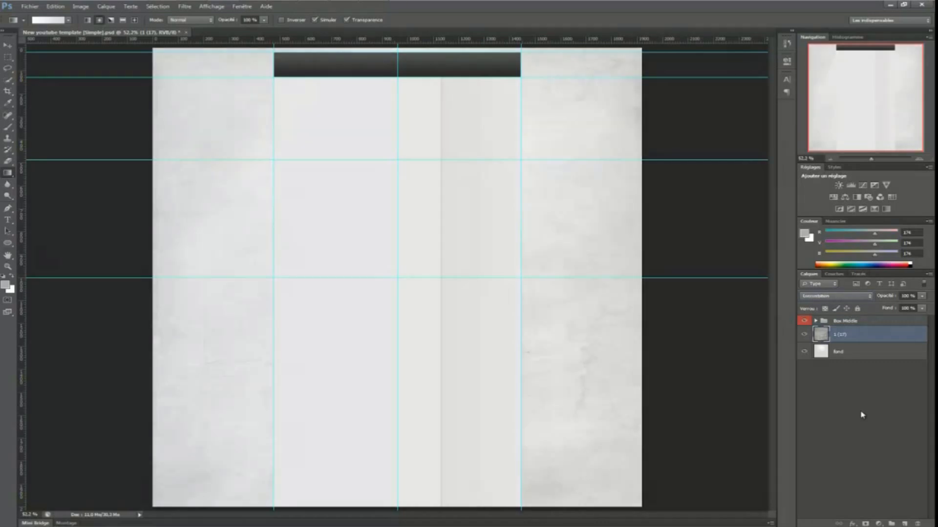
# Change the 1 (17) texture layer's blend mode to Lumière tamisée and deselect the layer.
pyautogui.press('Down')
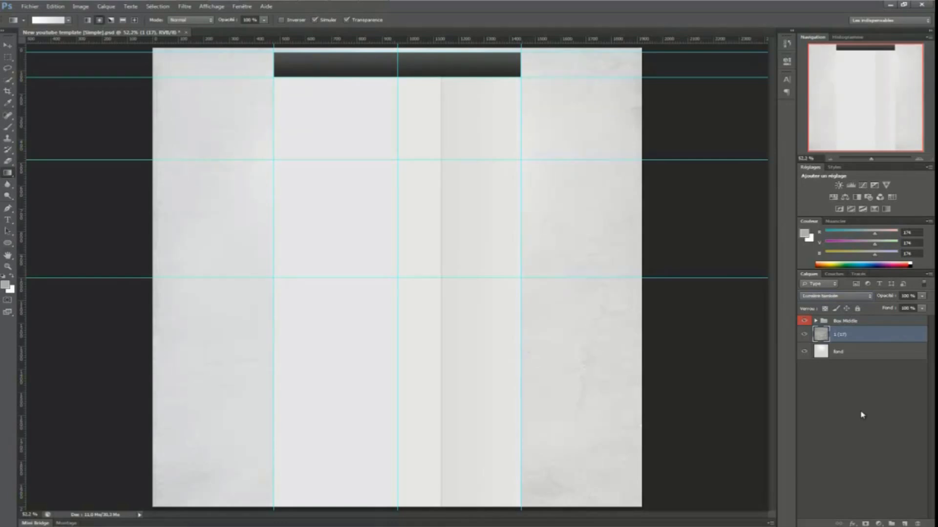
pyautogui.click(861, 415)
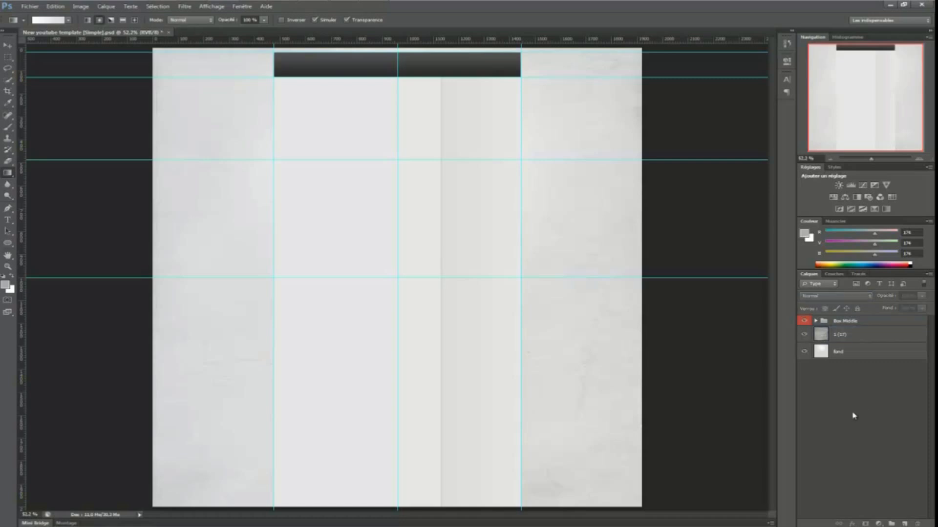
# Group the 1 (17) texture layer with the gradient background layer and name the group Fond.
pyautogui.click(840, 337)
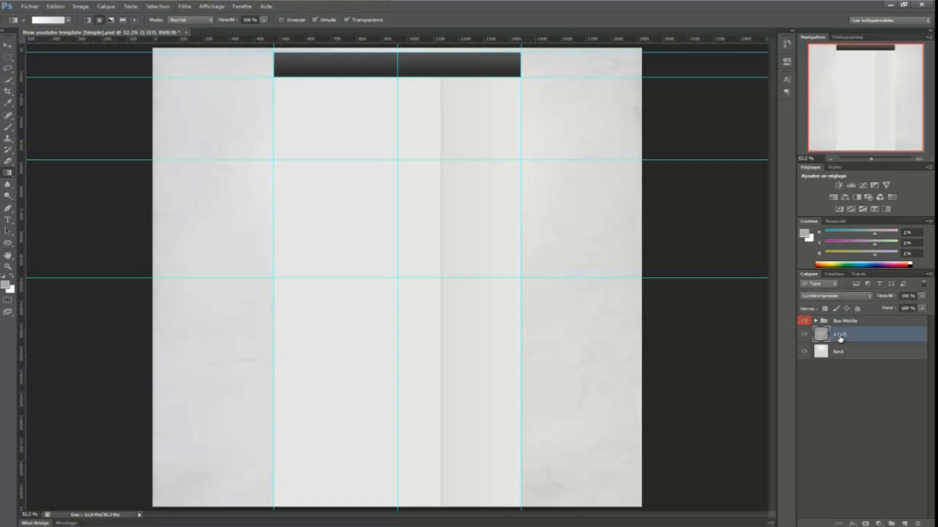
pyautogui.keyDown('shift'); pyautogui.click(840, 351); pyautogui.keyUp('shift')
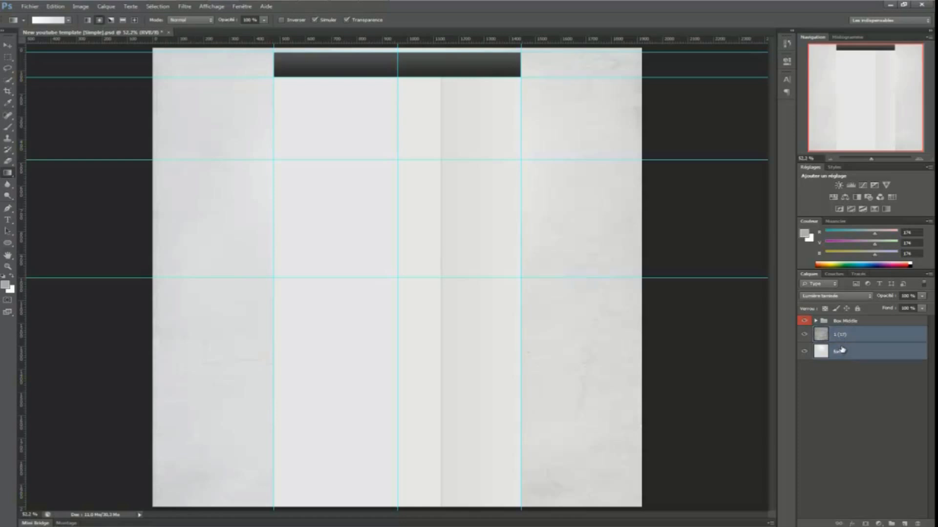
pyautogui.moveTo(845, 337); pyautogui.dragTo(892, 523)
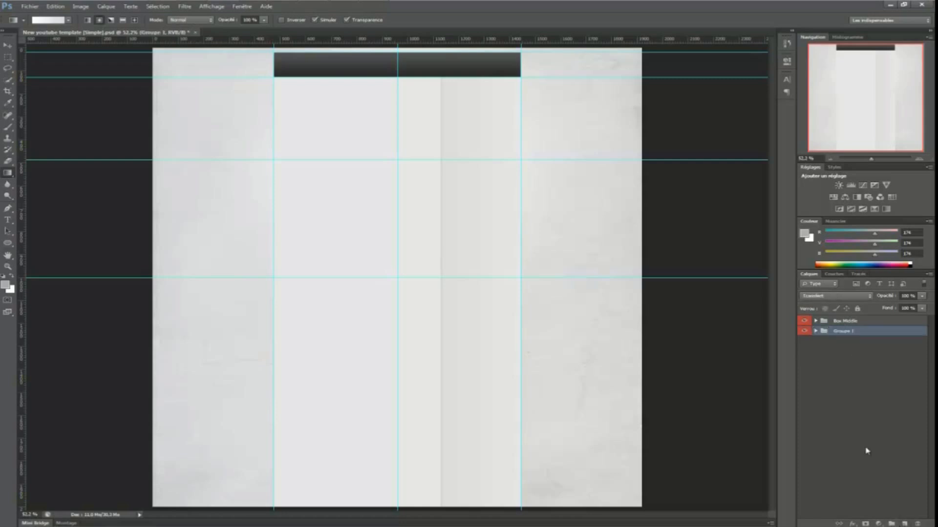
pyautogui.doubleClick(838, 332)
pyautogui.write('Fo')
pyautogui.click(856, 373)
# Give the Fond group the Orange (Orange) colour label.
pyautogui.click(850, 330)
pyautogui.rightClick(849, 331)
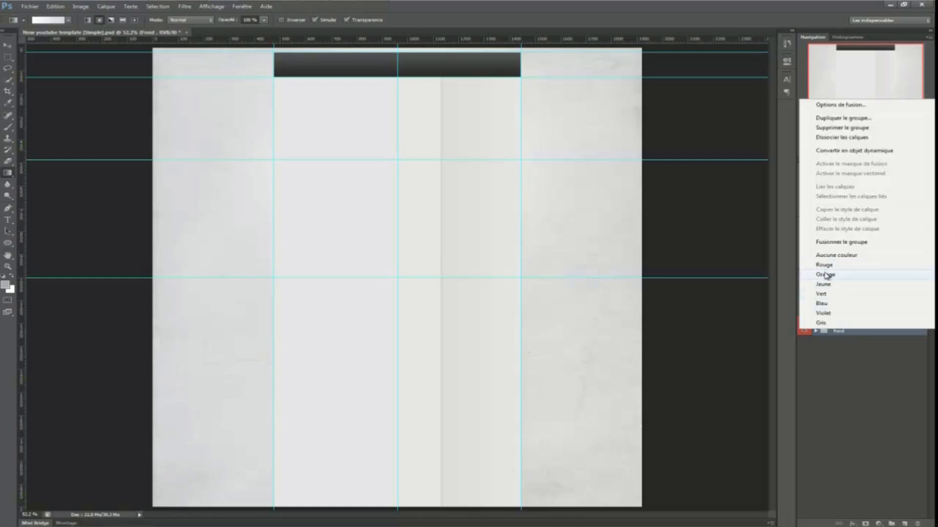
pyautogui.click(824, 274)
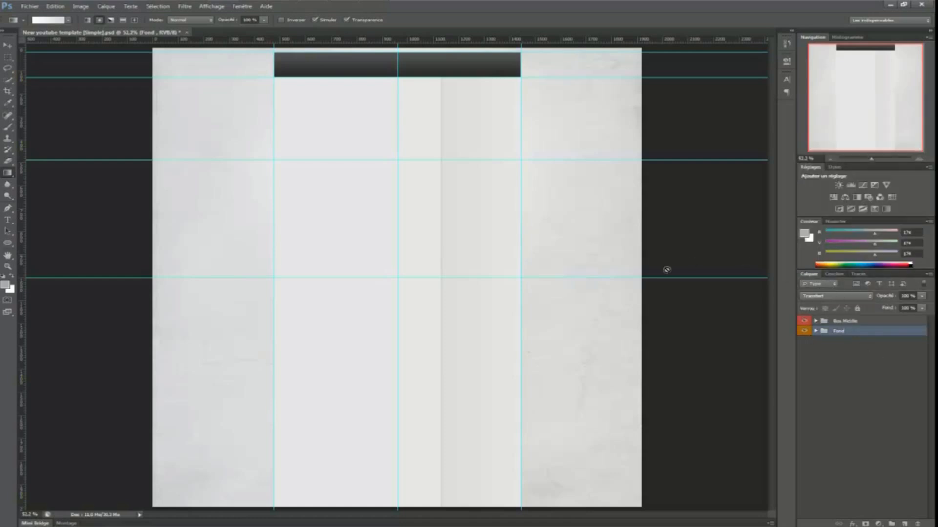
pyautogui.click(854, 320)
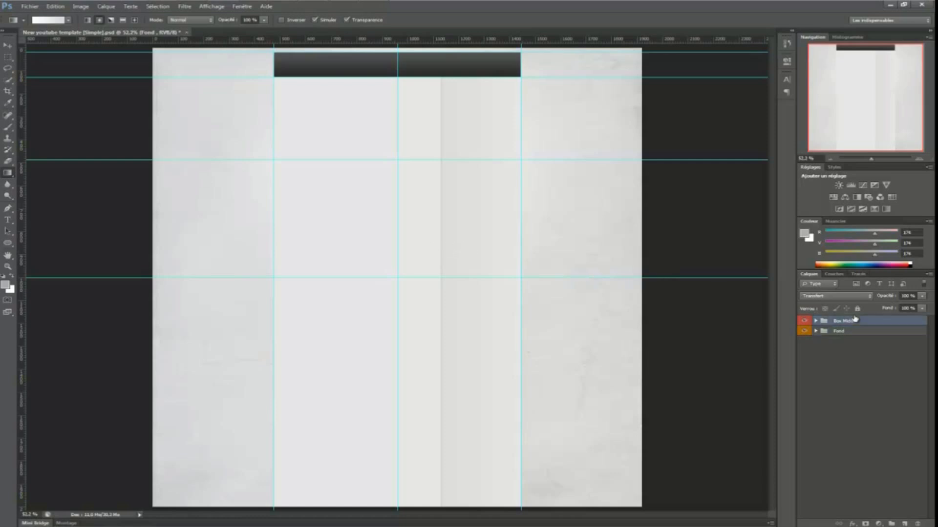
# Import the Tuto0018 logo from the Logo folder of the GFX library, directly above the Fond group.
pyautogui.click(849, 333)
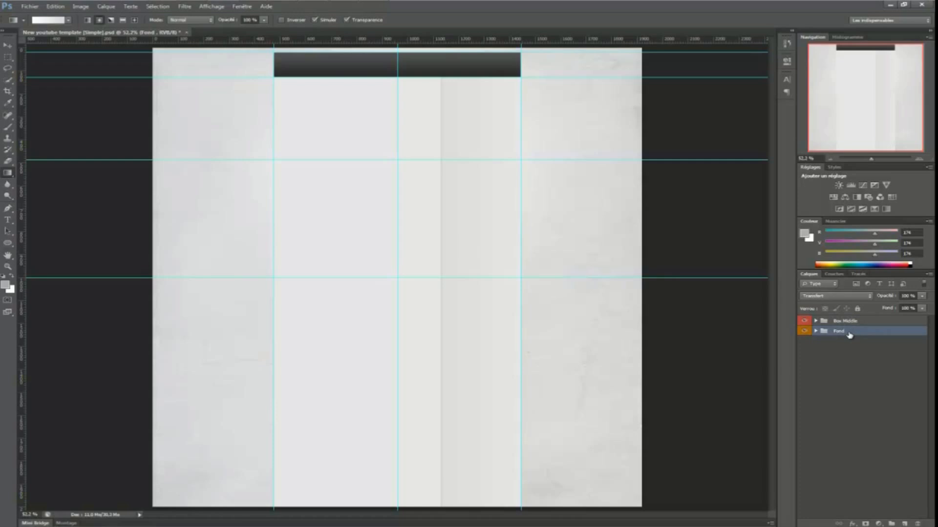
pyautogui.click(30, 7)
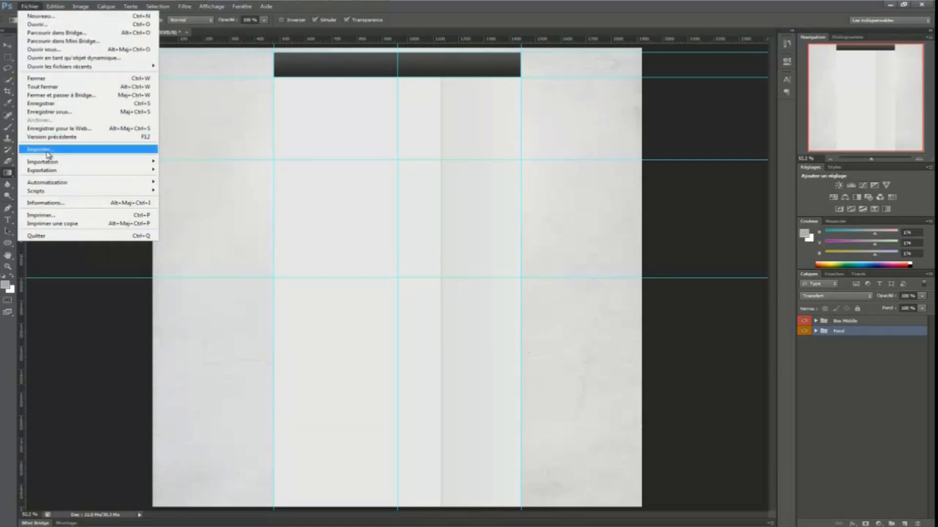
pyautogui.click(22, 149)
pyautogui.click(45, 126)
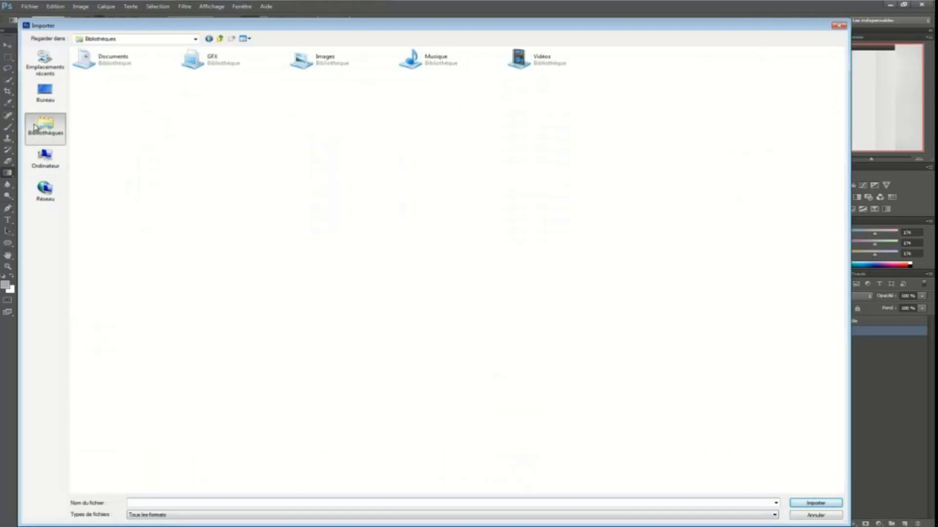
pyautogui.doubleClick(375, 60)
pyautogui.doubleClick(210, 79)
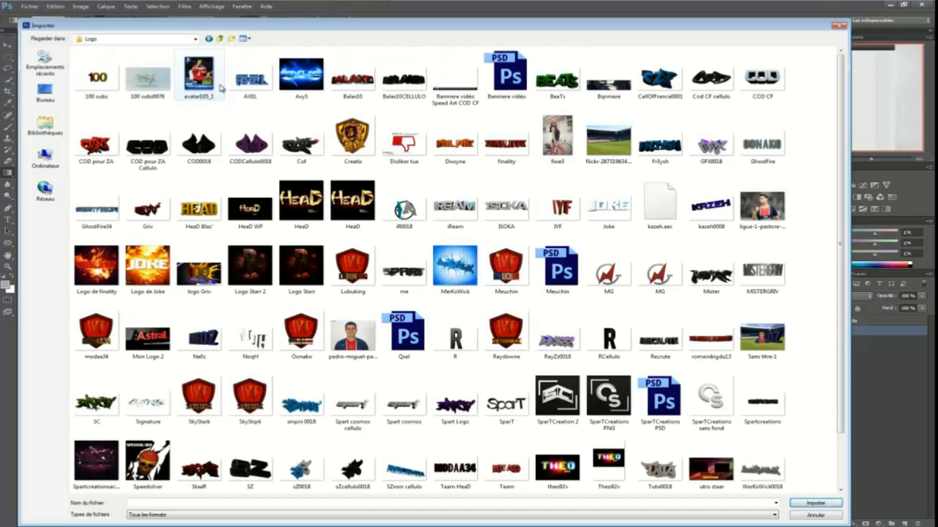
pyautogui.click(458, 262)
pyautogui.scroll(-1, 458, 263)
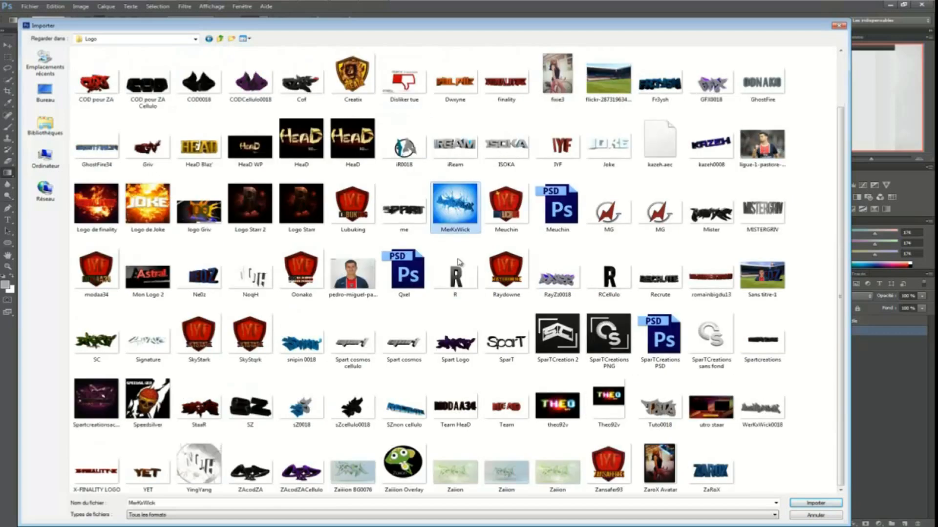
pyautogui.scroll(1, 264, 212)
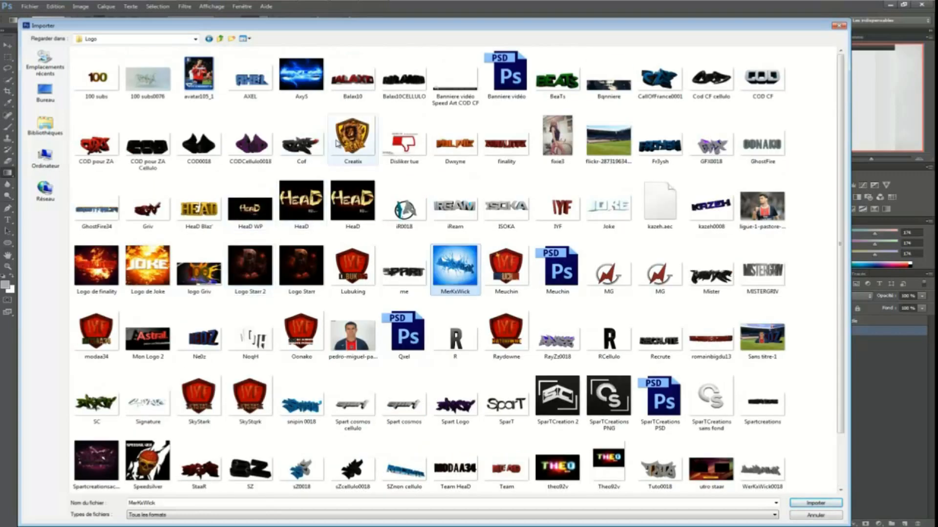
pyautogui.scroll(-1, 342, 142)
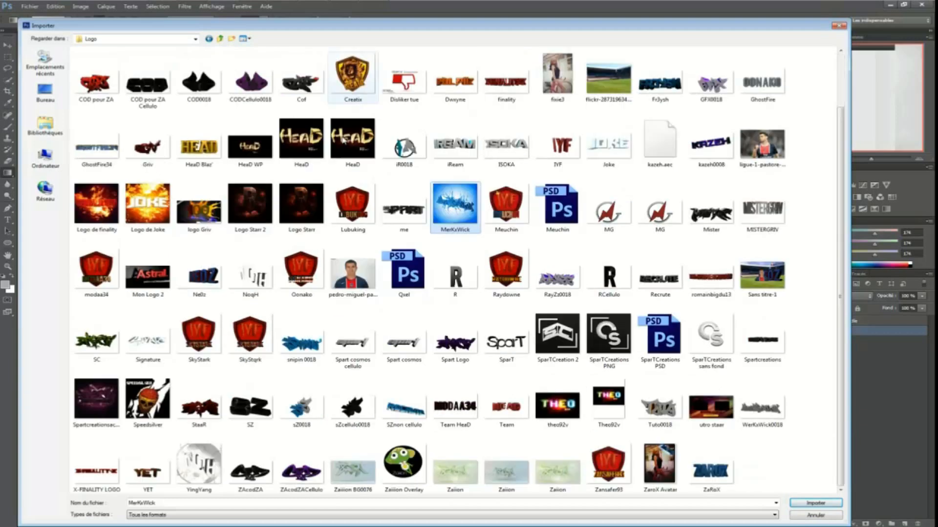
pyautogui.click(659, 404)
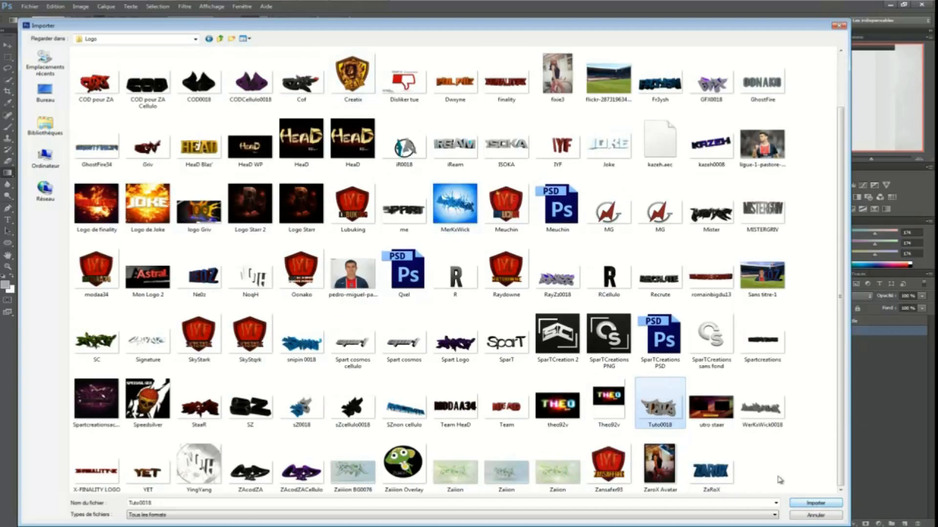
pyautogui.click(806, 505)
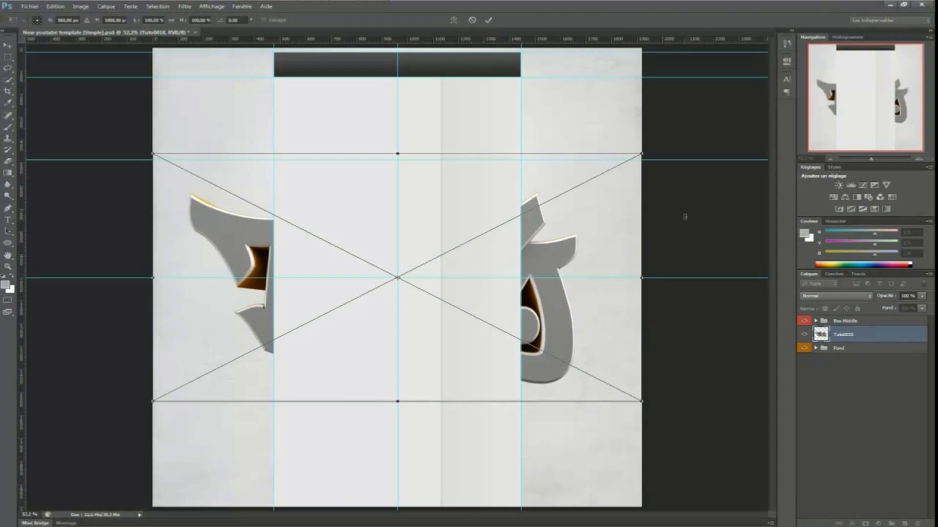
pyautogui.moveTo(662, 144); pyautogui.dragTo(328, 78)
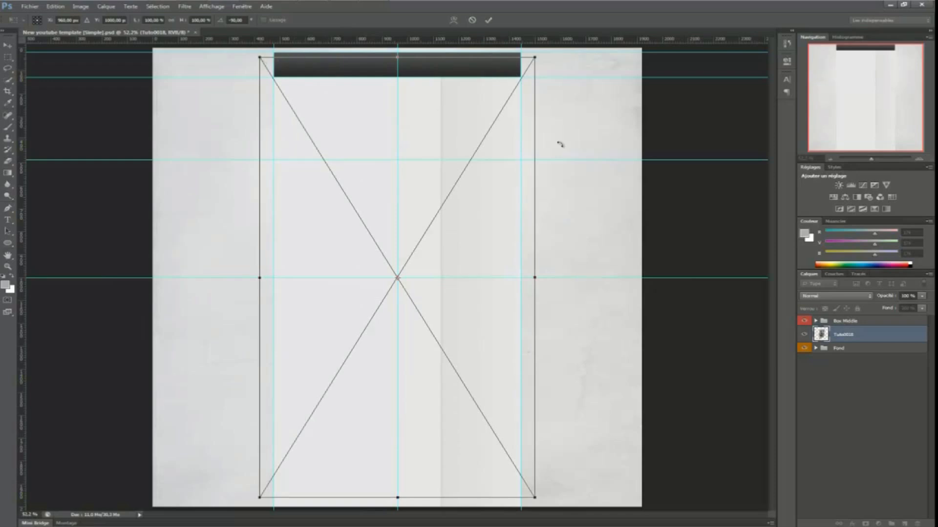
pyautogui.moveTo(575, 54); pyautogui.dragTo(579, 429)
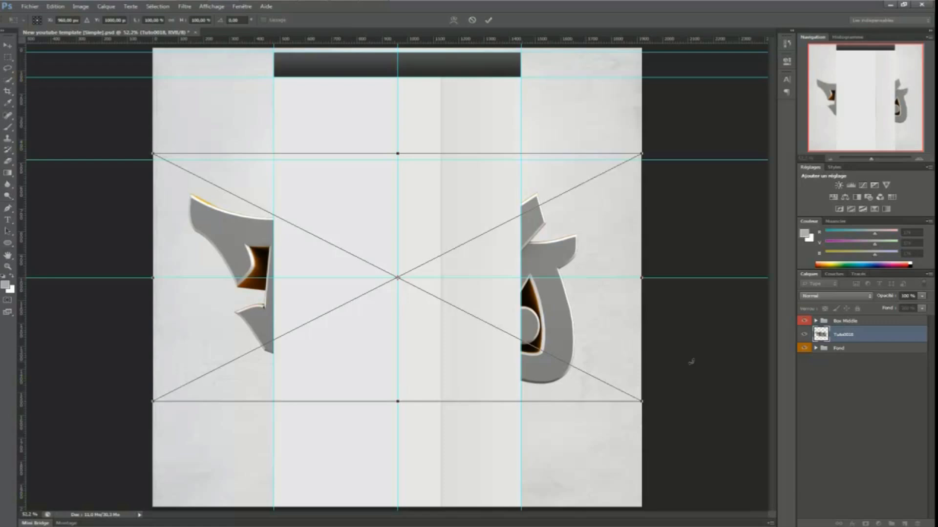
pyautogui.moveTo(691, 361); pyautogui.dragTo(654, 350)
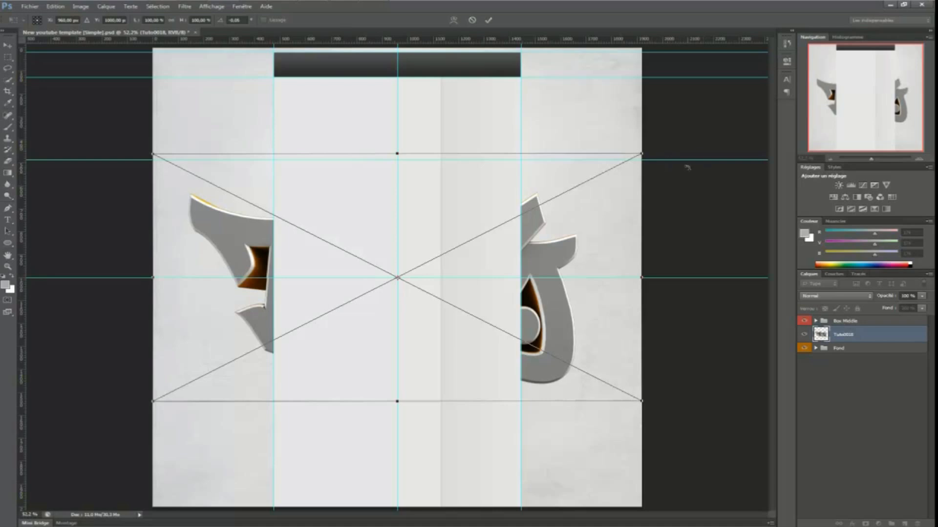
# Rotate the imported Tuto0018 logo to -90° so it stands vertically, and scale it proportionally to about 32.5 %.
pyautogui.moveTo(711, 175); pyautogui.dragTo(571, 3)
pyautogui.moveTo(393, 2); pyautogui.dragTo(264, 4)
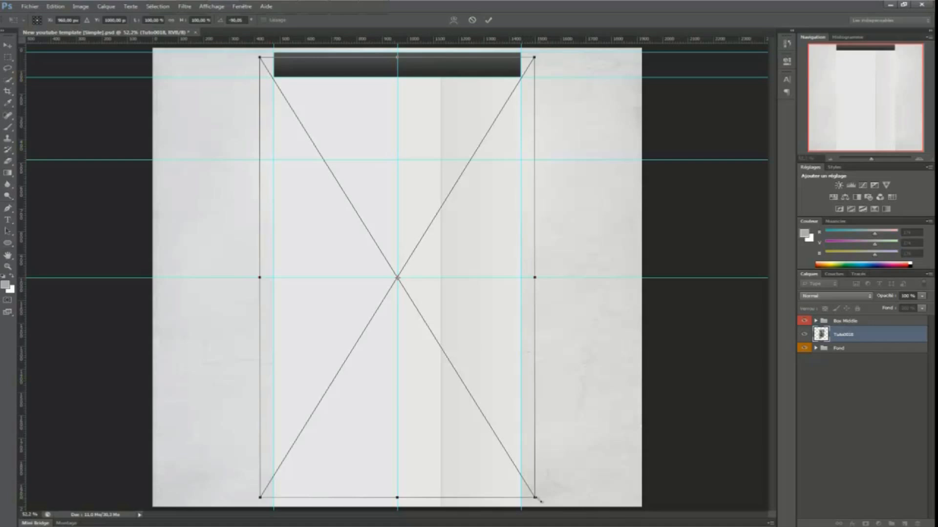
pyautogui.keyDown('shift'); pyautogui.moveTo(540, 501); pyautogui.dragTo(520, 510); pyautogui.keyUp('shift')
pyautogui.keyDown('shift'); pyautogui.moveTo(452, 392); pyautogui.dragTo(354, 204); pyautogui.keyUp('shift')
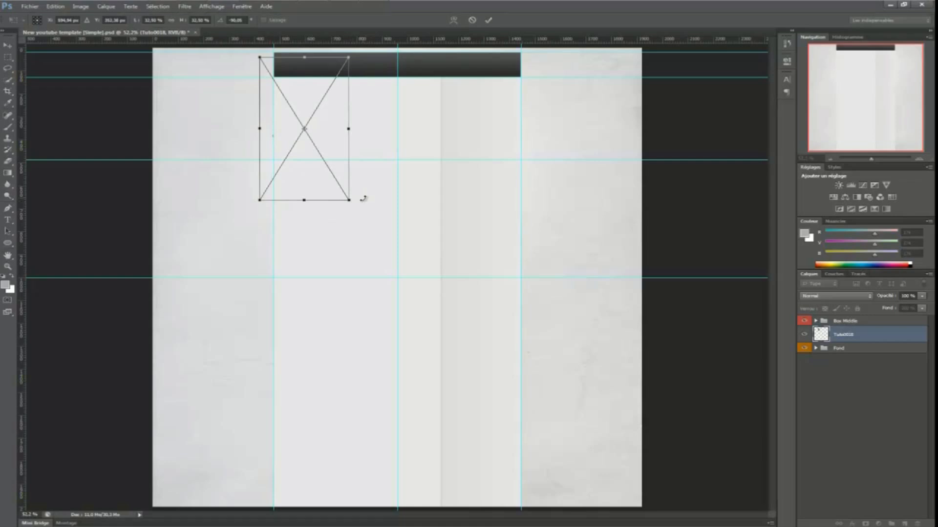
# Place the logo in the upper left column against the central box, tilt it to about -93.6° and apply the transformation.
pyautogui.moveTo(310, 176); pyautogui.dragTo(242, 178)
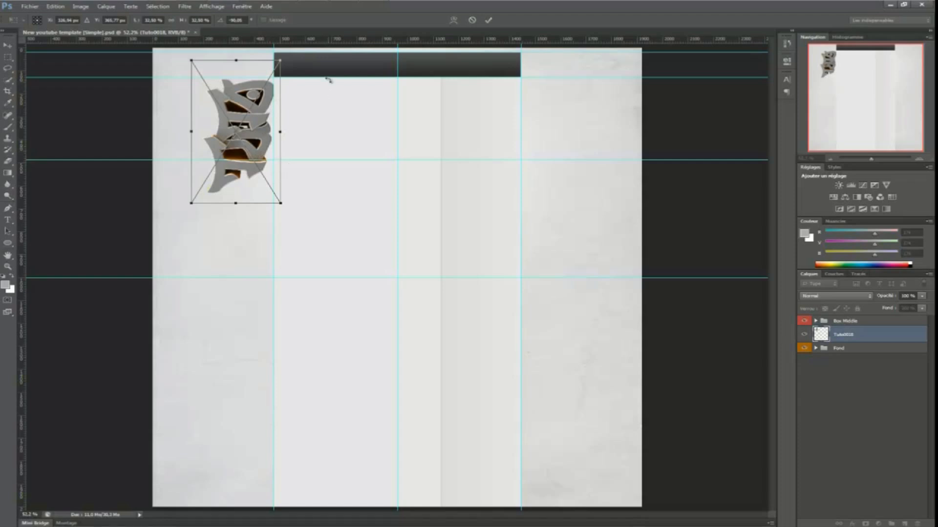
pyautogui.moveTo(329, 80); pyautogui.dragTo(330, 72)
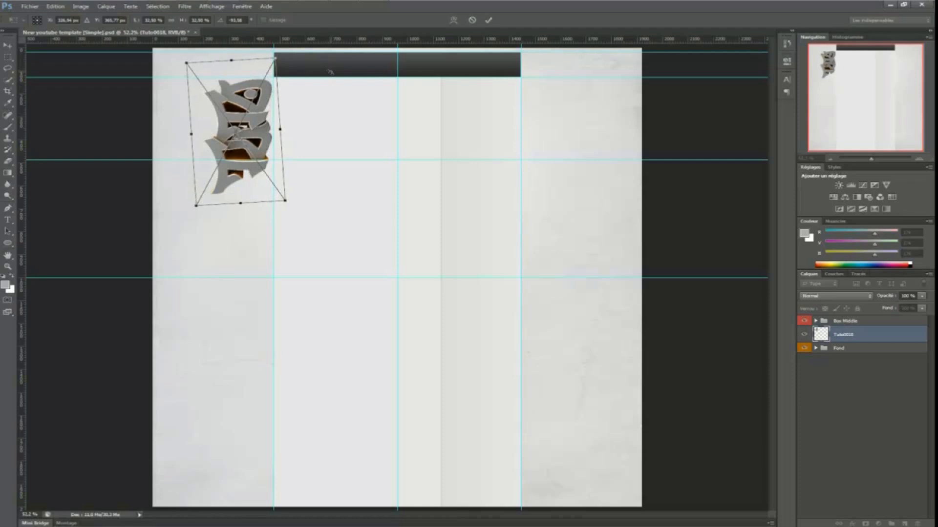
pyautogui.press('Left')
pyautogui.press('Left')
pyautogui.press('Left')
pyautogui.press('Left')
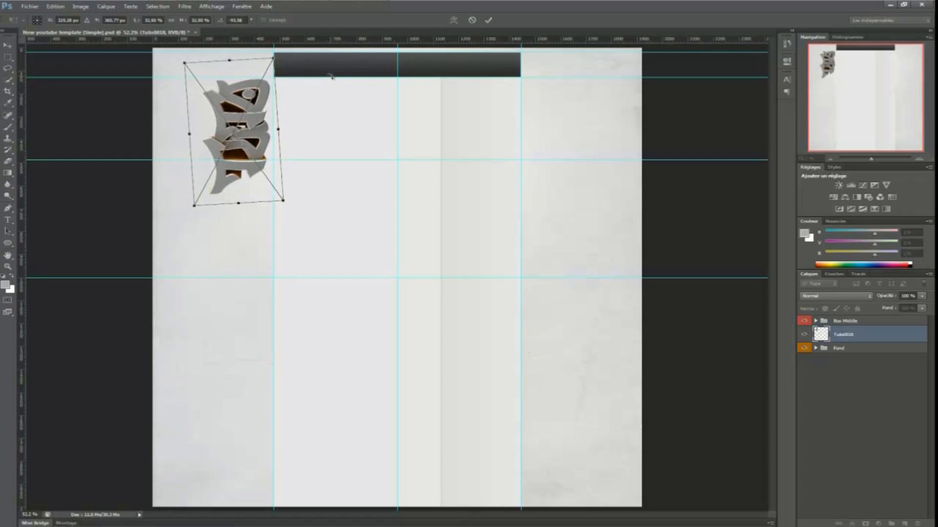
pyautogui.moveTo(330, 76); pyautogui.dragTo(356, 94)
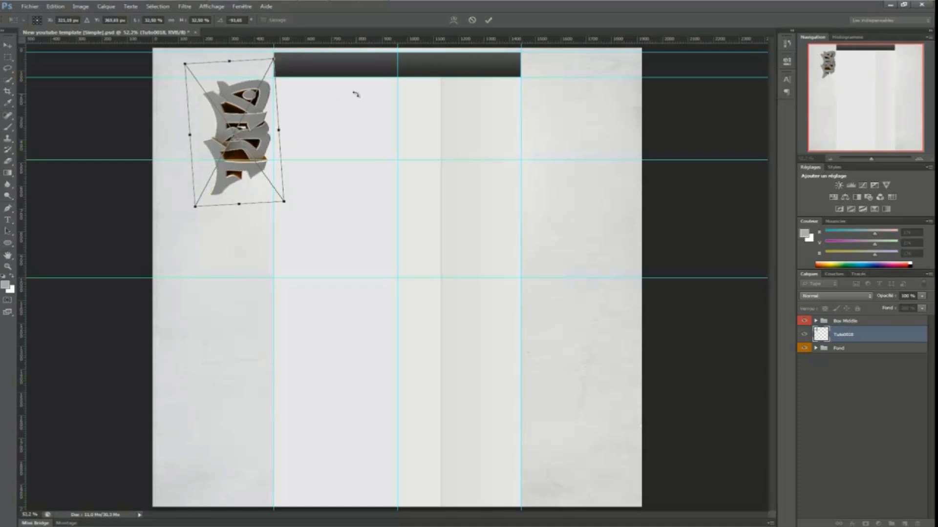
pyautogui.hotkey('shift', 'Down')
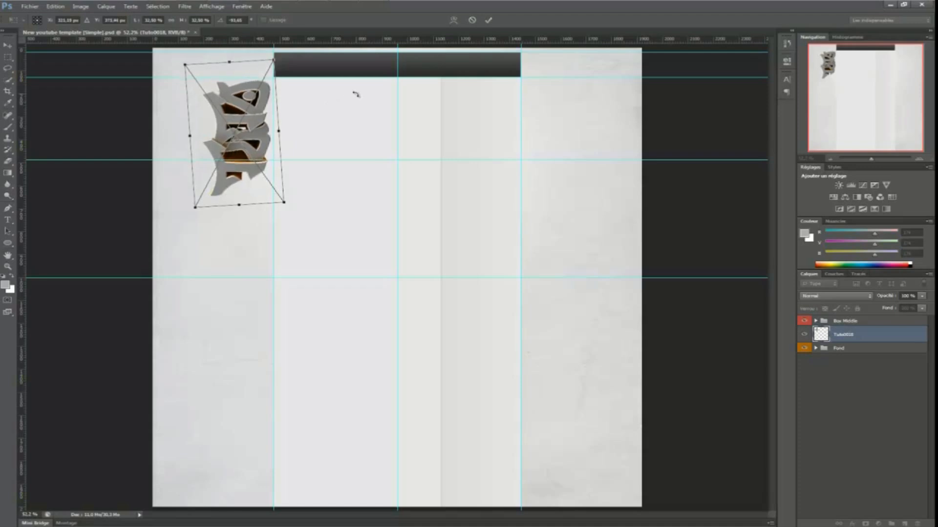
pyautogui.press('Return')
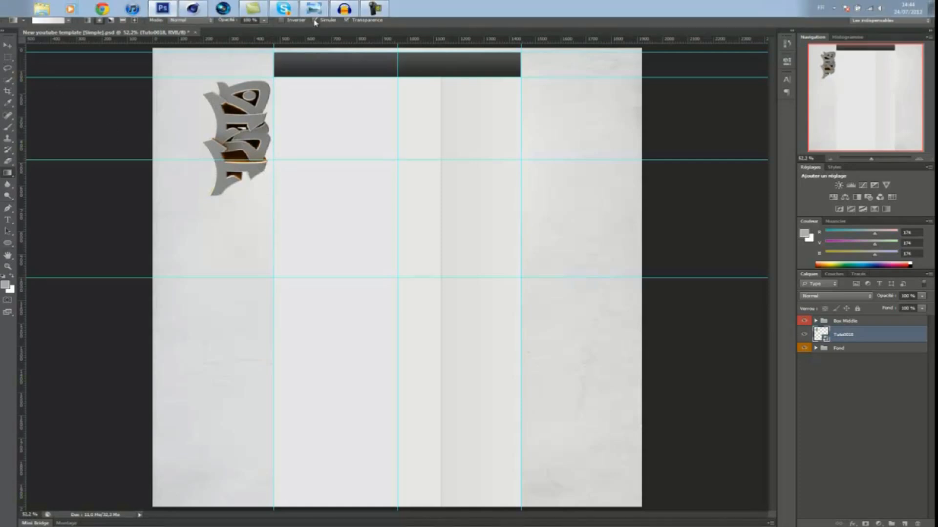
# Compare the design with the Violet reference image in Windows Photo Viewer, and select the fond layer inside the Fond group in Photoshop.
pyautogui.click(315, 9)
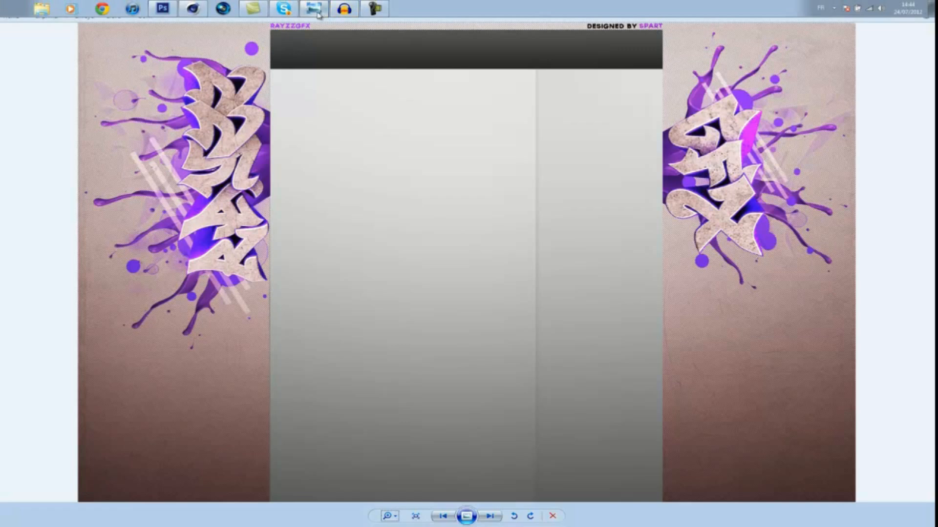
pyautogui.click(313, 10)
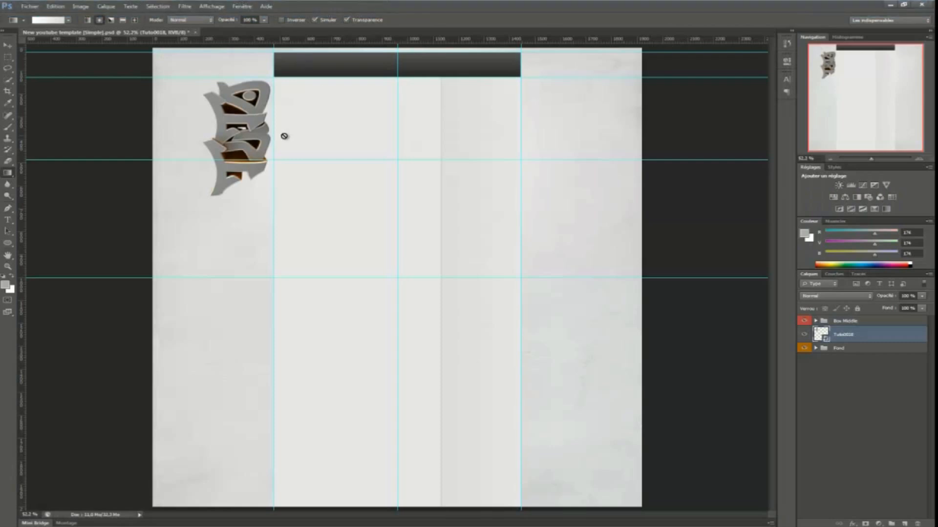
pyautogui.click(815, 348)
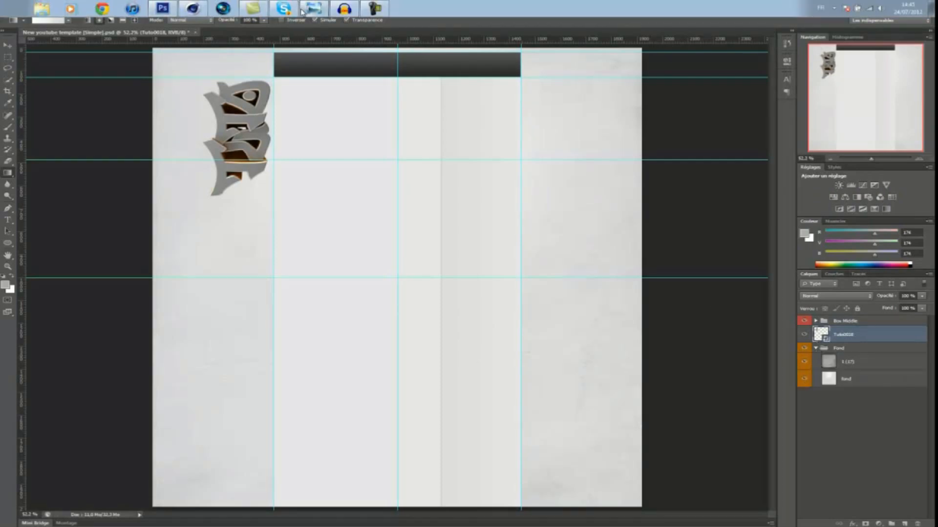
pyautogui.click(313, 8)
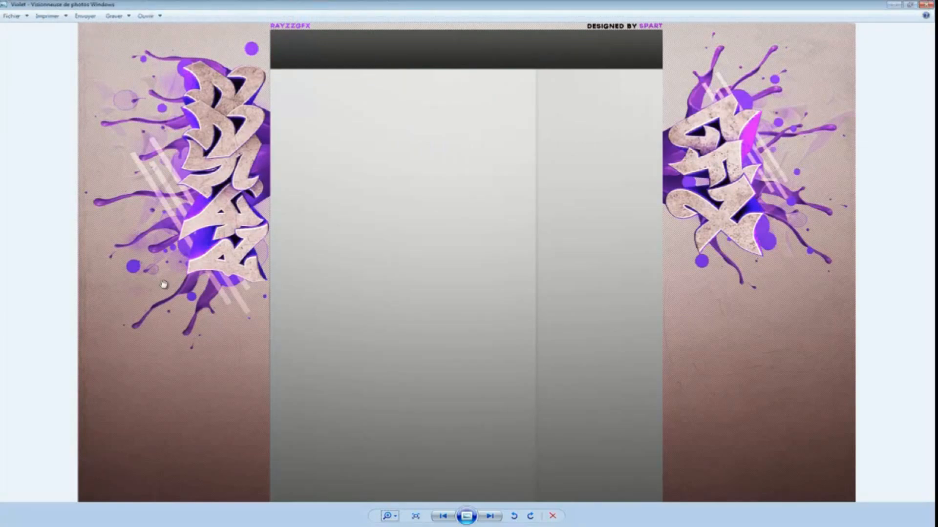
pyautogui.moveTo(101, 1)
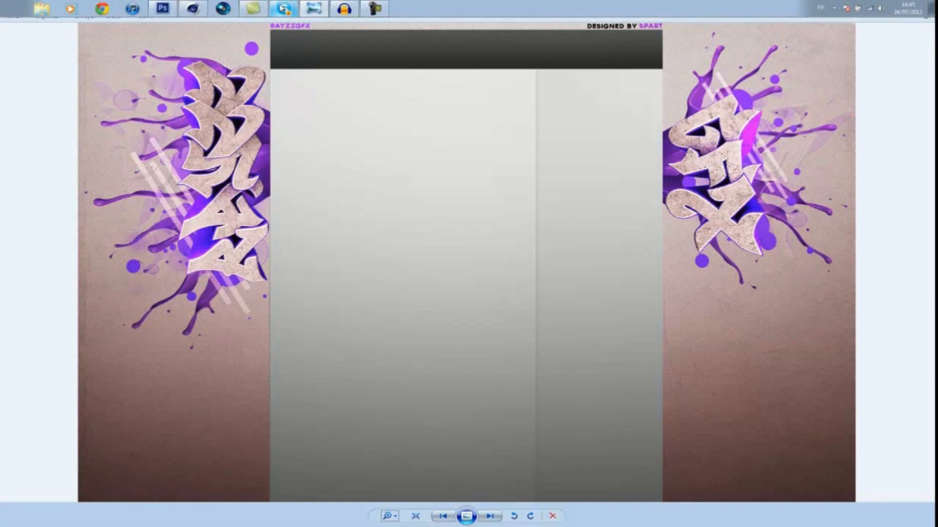
pyautogui.click(164, 9)
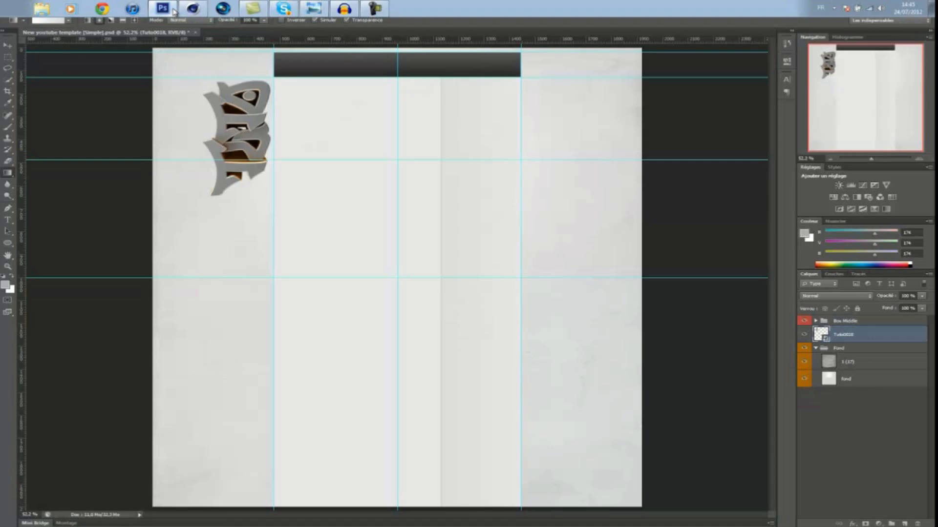
pyautogui.click(866, 379)
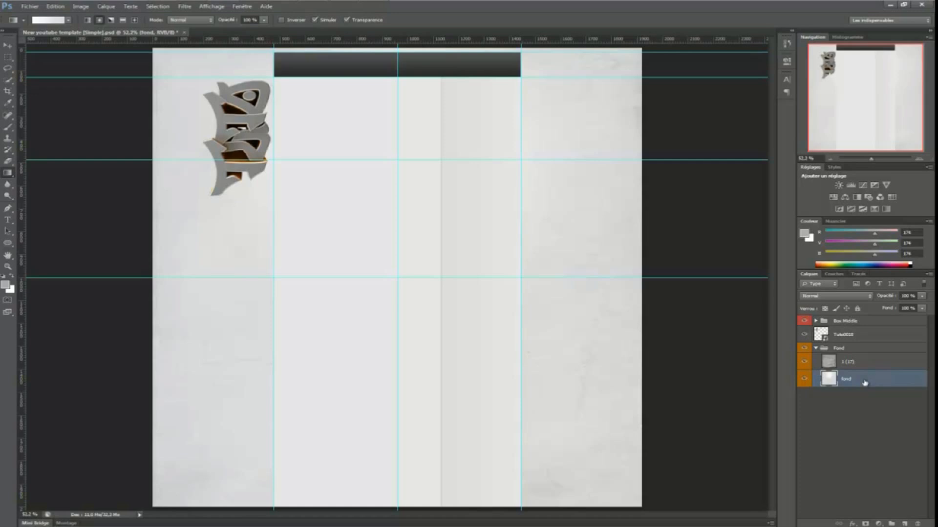
# Add a pattern overlay effect to the fond layer through its layer style settings.
pyautogui.doubleClick(864, 382)
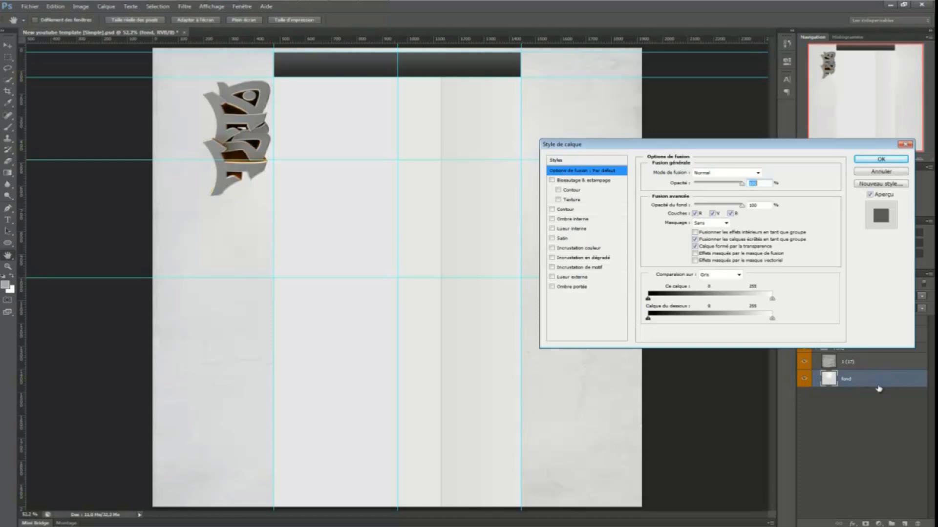
pyautogui.click(581, 268)
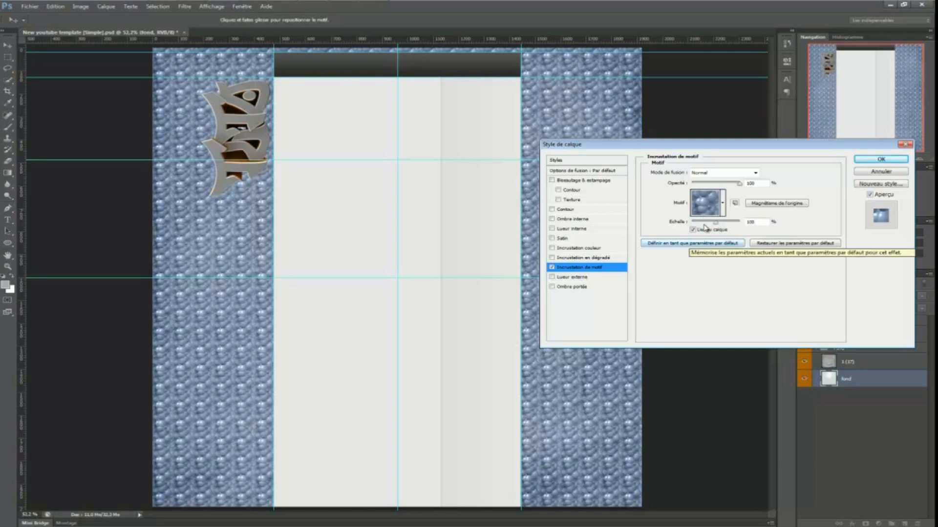
pyautogui.click(696, 202)
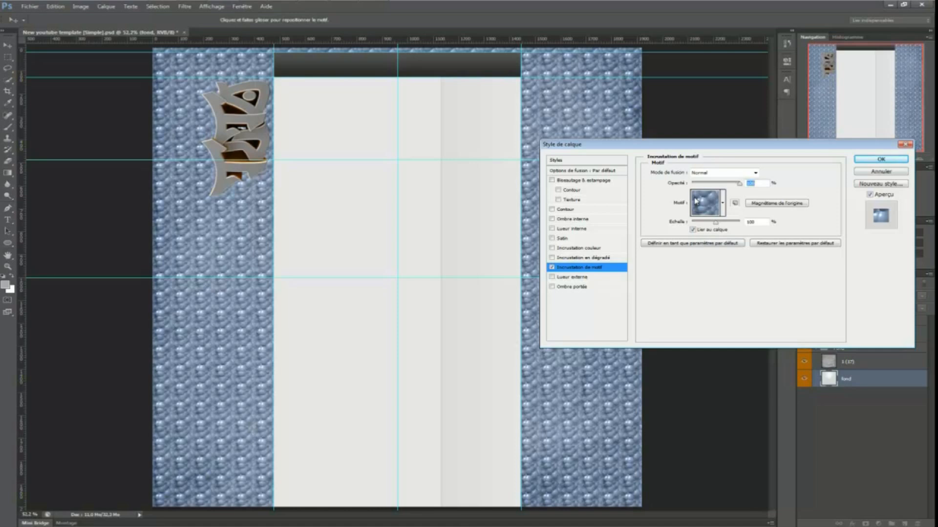
# Try several diagonal patterns for the fond layer's overlay and choose the thin diagonal line descending from upper left to lower right.
pyautogui.click(723, 204)
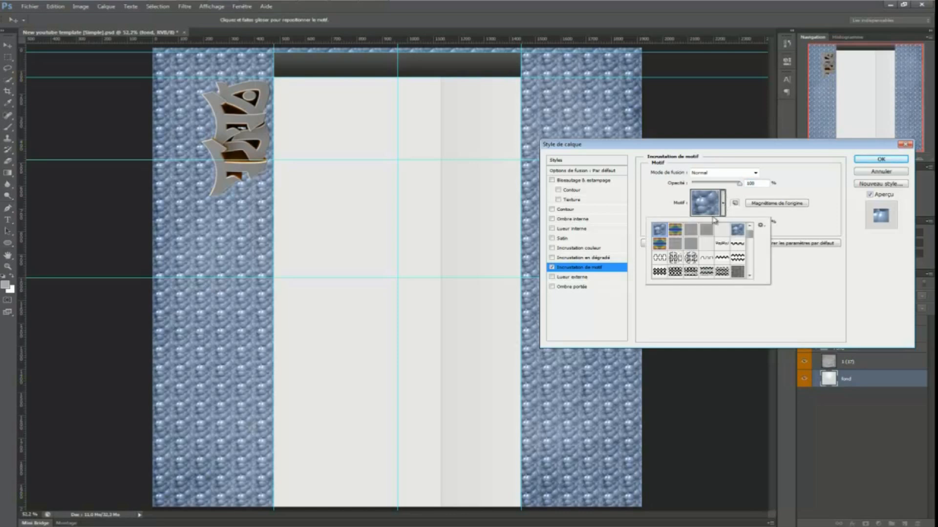
pyautogui.moveTo(749, 234); pyautogui.dragTo(751, 267)
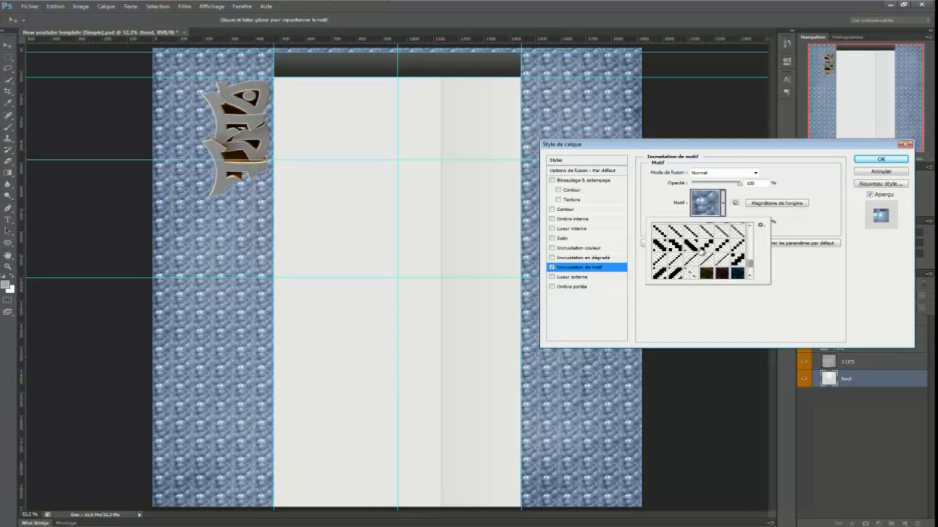
pyautogui.click(701, 248)
pyautogui.click(690, 246)
pyautogui.click(675, 246)
pyautogui.click(660, 247)
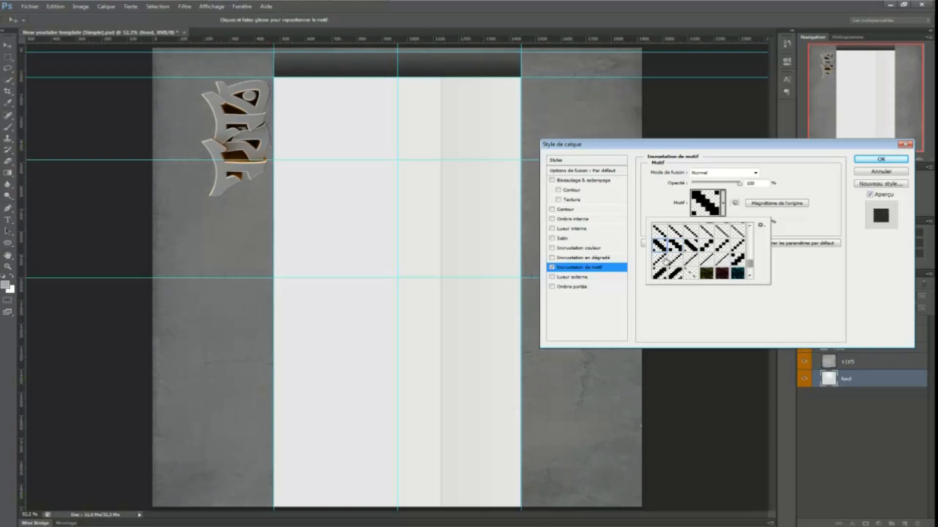
pyautogui.click(675, 260)
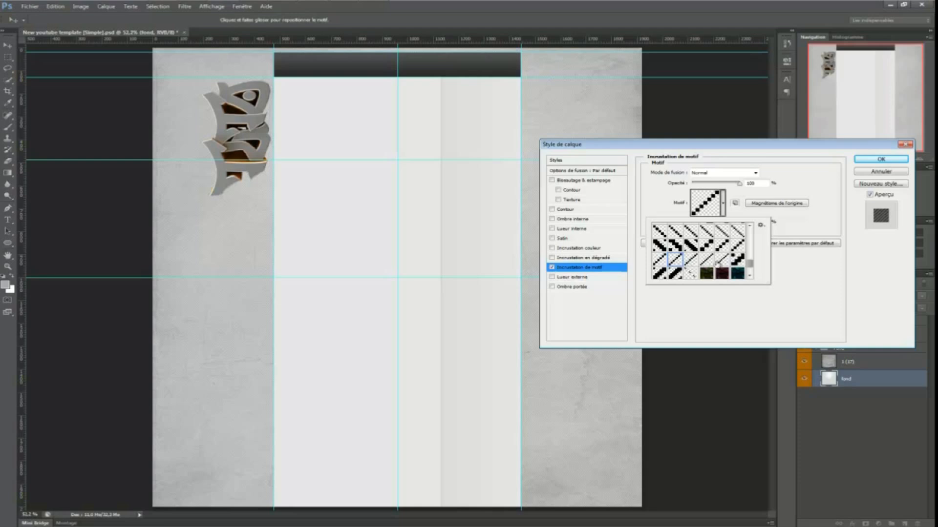
pyautogui.click(693, 276)
pyautogui.click(706, 259)
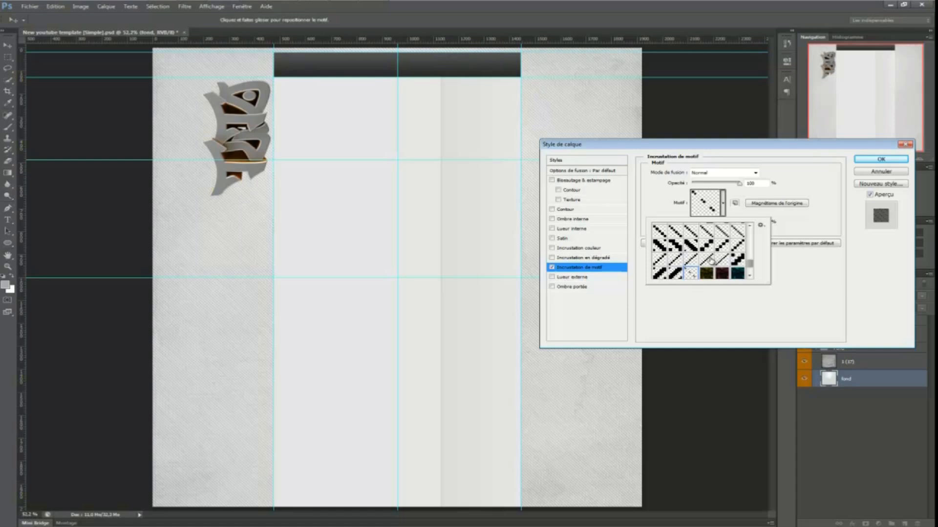
pyautogui.click(736, 259)
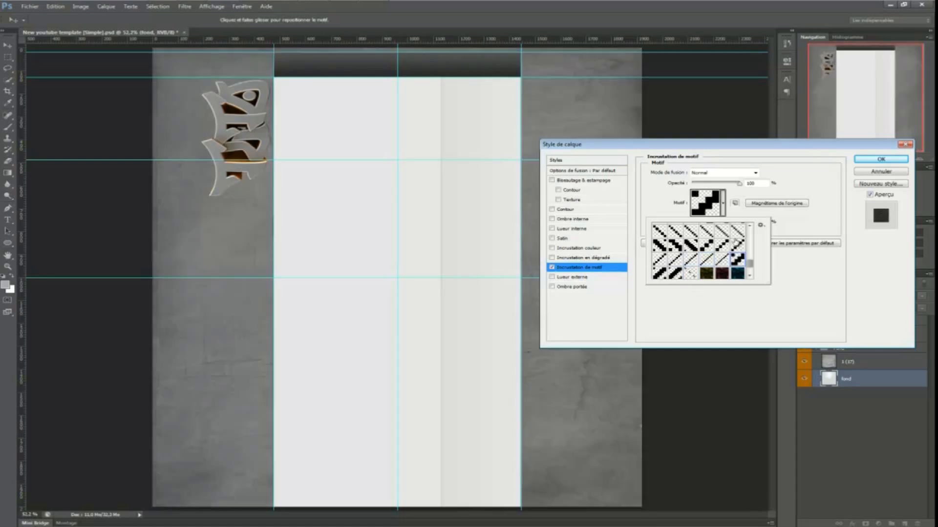
pyautogui.click(737, 230)
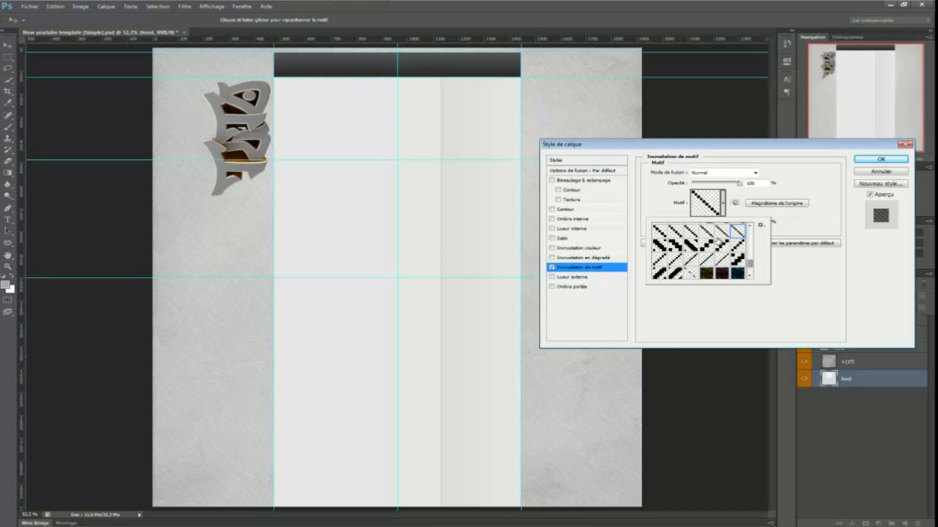
pyautogui.click(813, 168)
# Set the pattern overlay's opacity to 40 % in Normal blend mode and apply the layer style.
pyautogui.doubleClick(763, 184)
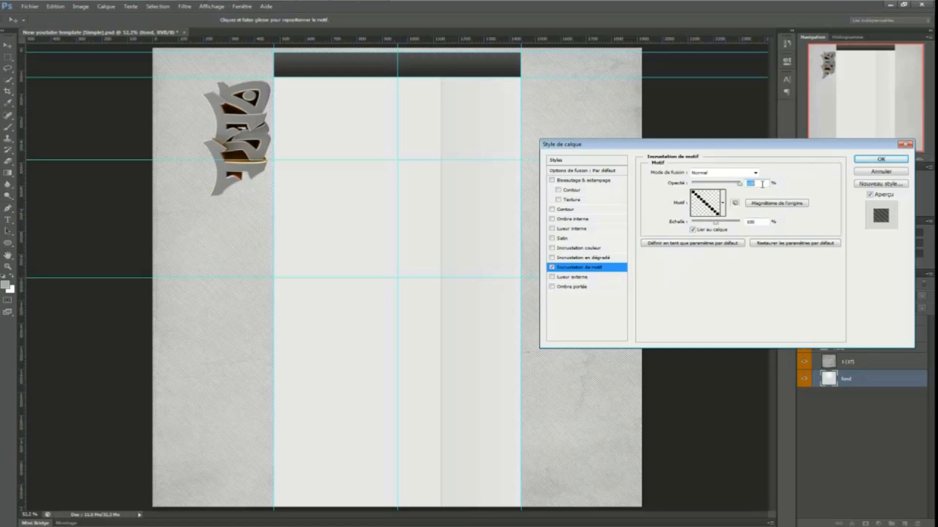
pyautogui.write('50')
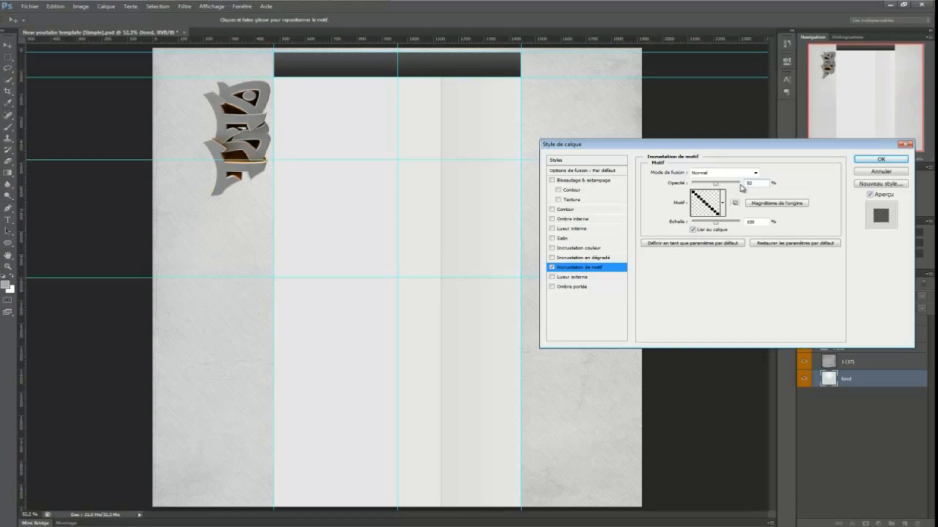
pyautogui.moveTo(755, 184); pyautogui.dragTo(703, 184)
pyautogui.write('10')
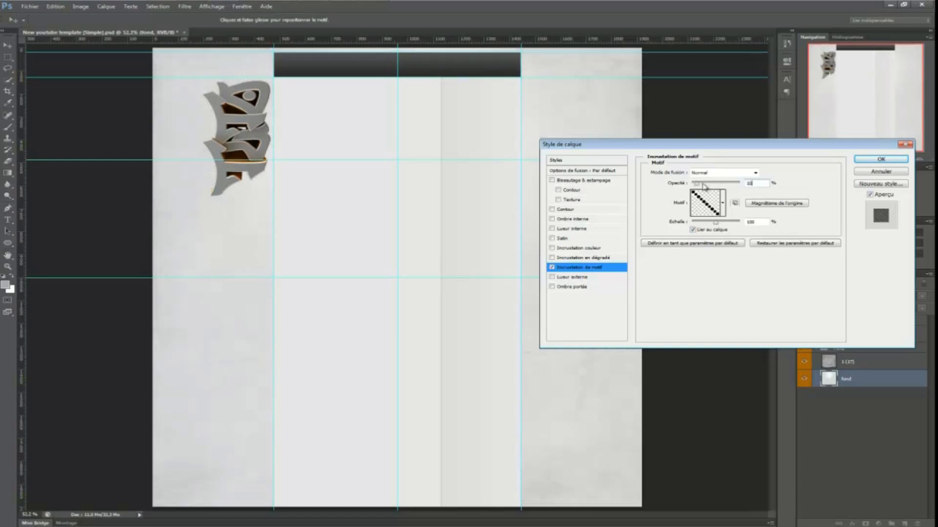
pyautogui.press('BackSpace')
pyautogui.write('40')
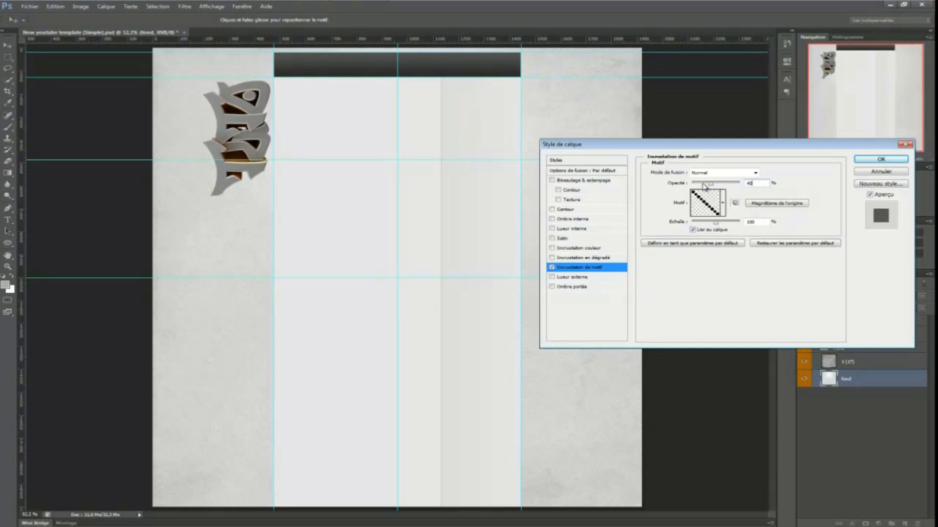
pyautogui.click(881, 160)
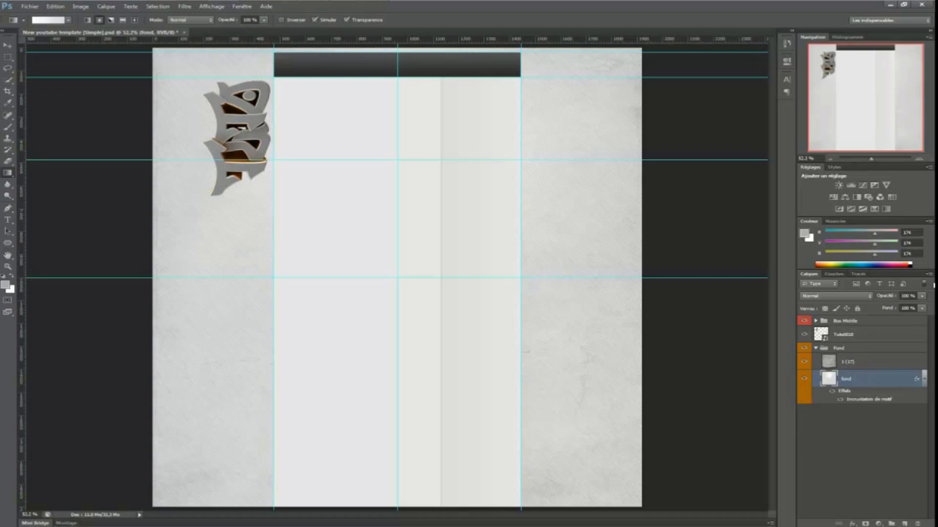
# Collapse the Fond group and import texture 1 (17) from the Textures folder of the GFX library, directly above the Tuto0018 layer.
pyautogui.click(815, 350)
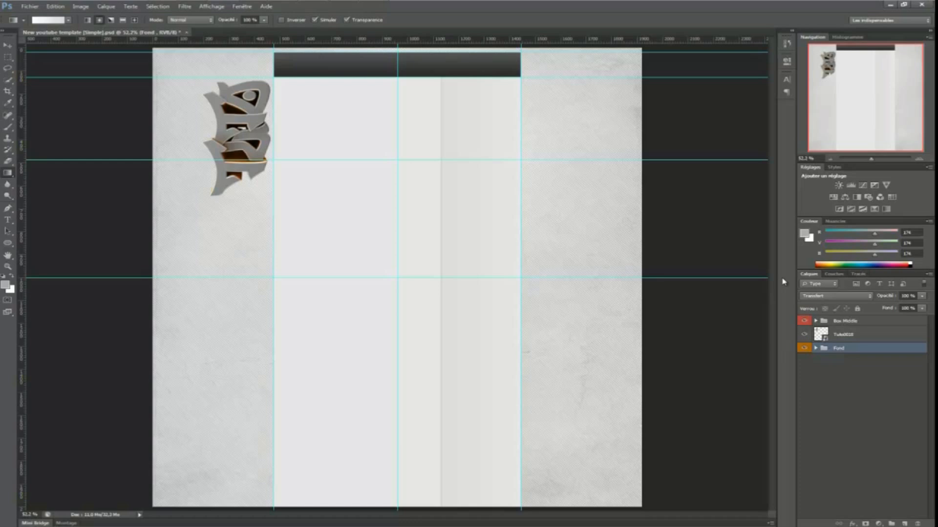
pyautogui.click(850, 335)
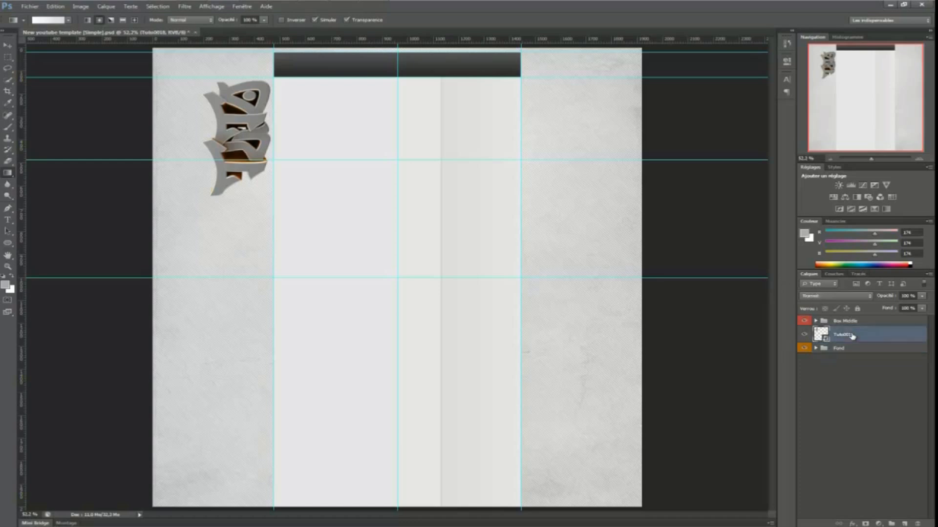
pyautogui.click(28, 5)
pyautogui.click(34, 150)
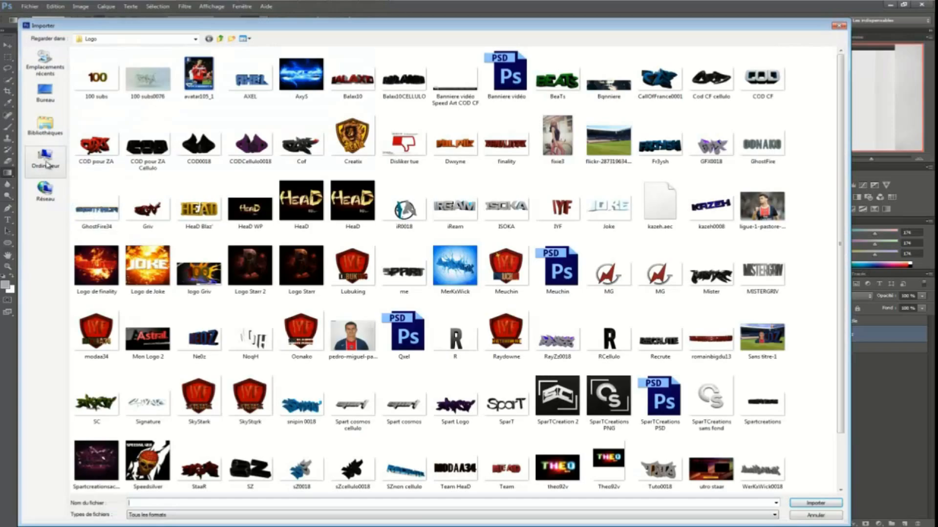
pyautogui.click(47, 165)
pyautogui.click(46, 126)
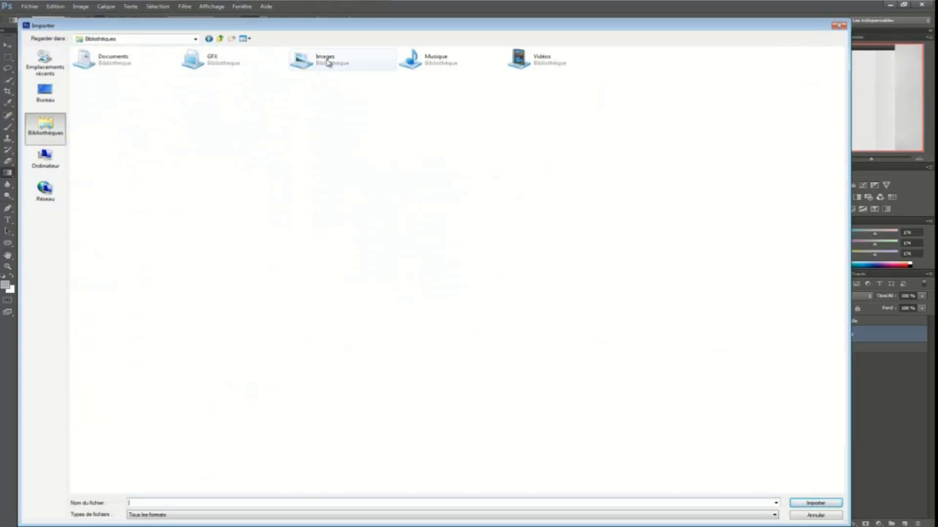
pyautogui.doubleClick(210, 58)
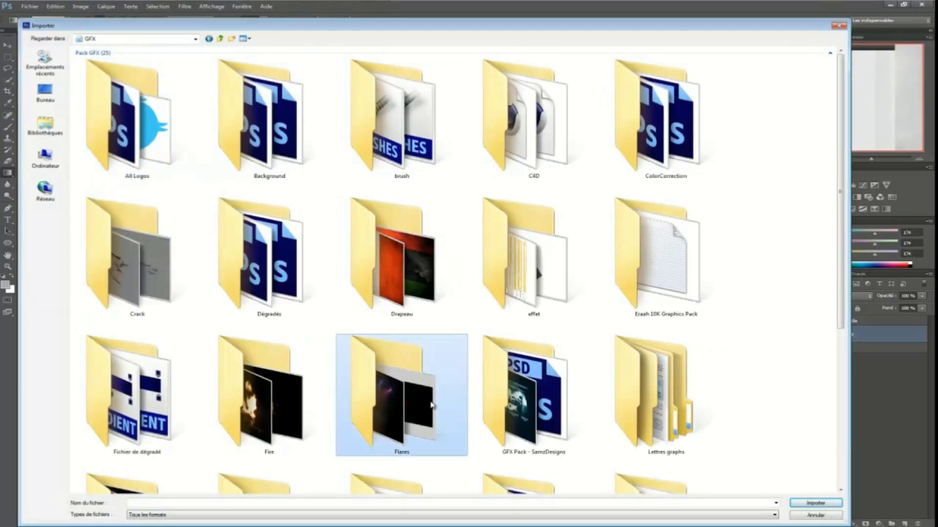
pyautogui.scroll(-5, 431, 405)
pyautogui.doubleClick(510, 396)
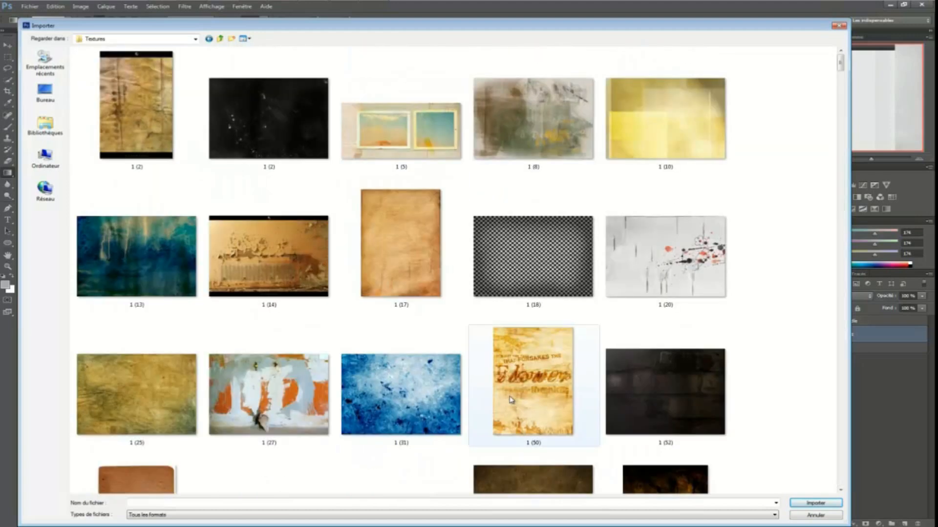
pyautogui.doubleClick(444, 278)
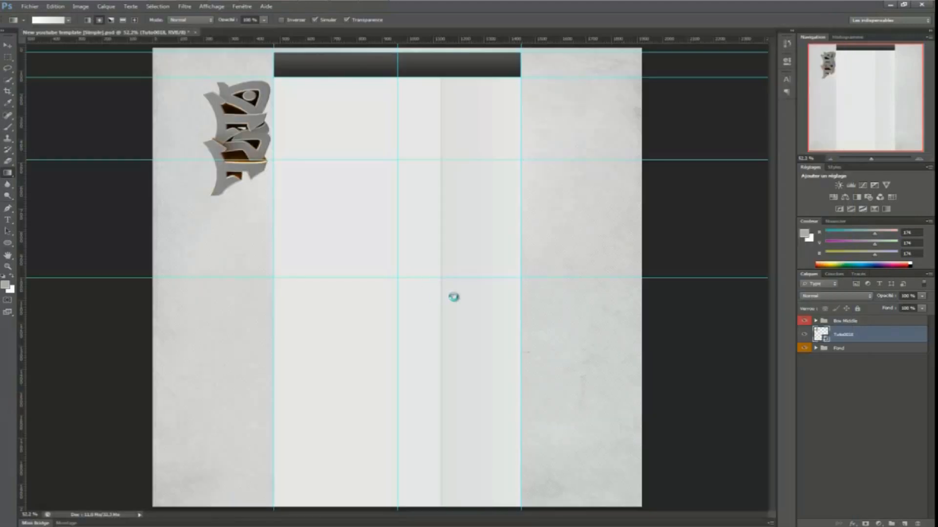
# Move the imported texture 1 (17) over the logo in the upper left column at 100 % scale and confirm its placement.
pyautogui.moveTo(402, 360); pyautogui.dragTo(274, 267)
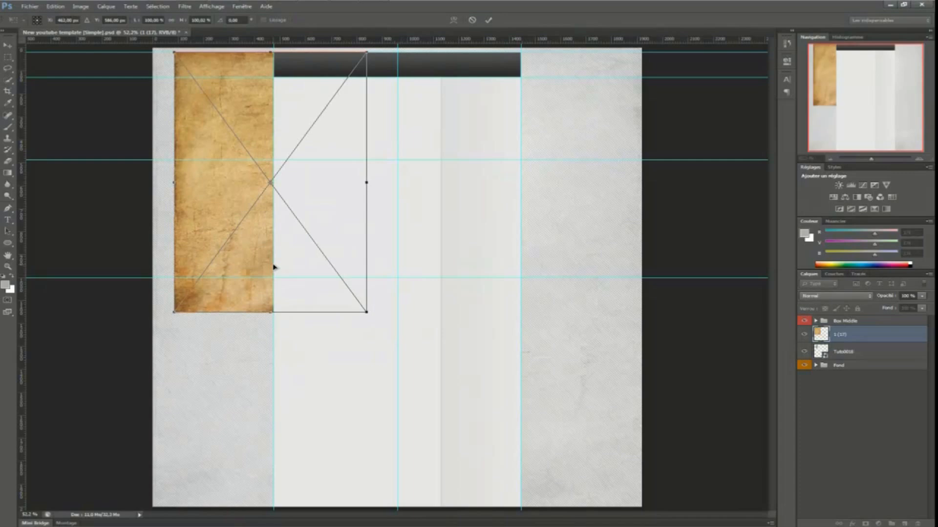
pyautogui.press('Return')
pyautogui.press('g')
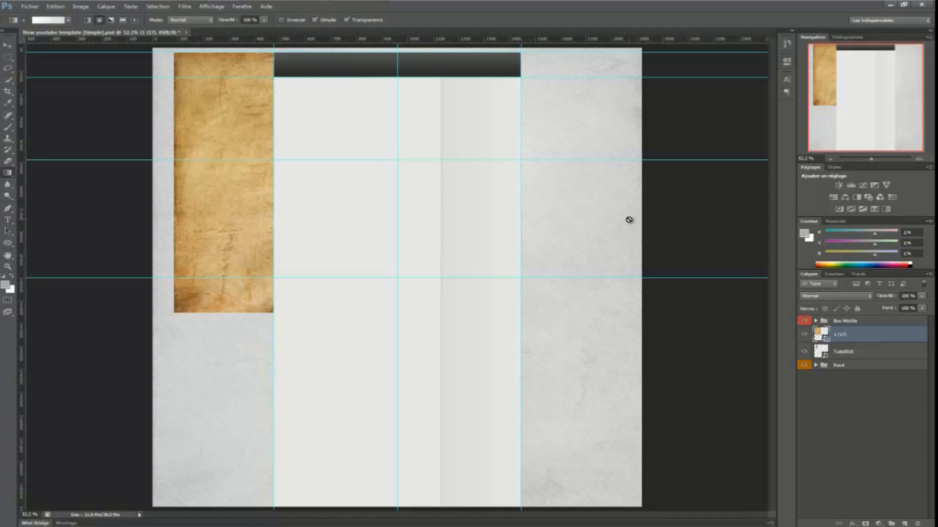
# Toggle the visibility of texture layer 1 (17) to compare it with the logo underneath, and select the texture layer.
pyautogui.click(852, 351)
pyautogui.click(805, 336)
pyautogui.click(804, 336)
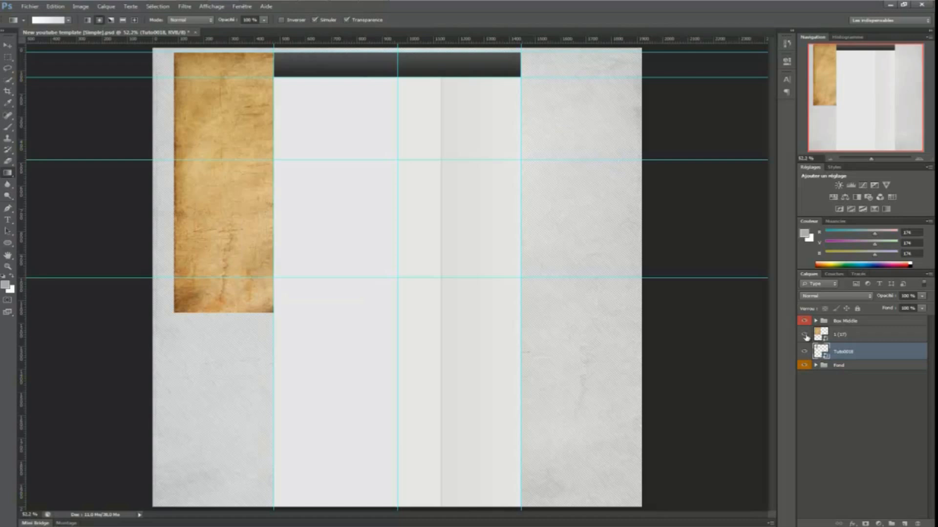
pyautogui.click(804, 336)
pyautogui.click(805, 336)
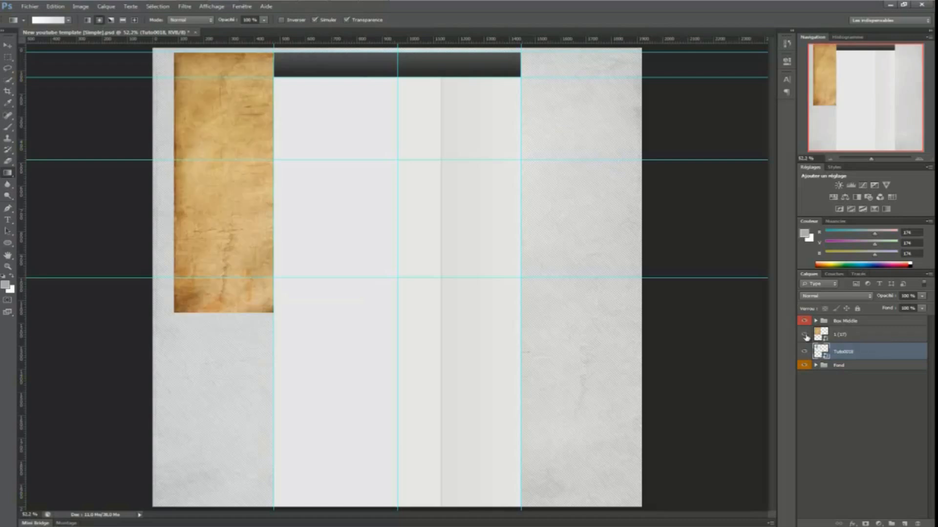
pyautogui.click(839, 336)
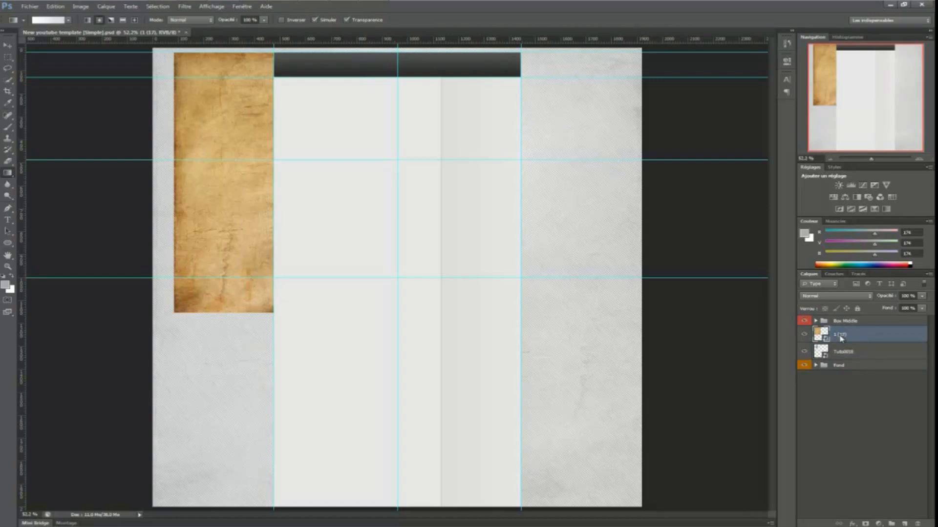
# Rasterize the 1 (17) paper texture layer and desaturate it to -100 with Hue/Saturation.
pyautogui.rightClick(840, 337)
pyautogui.click(839, 120)
pyautogui.hotkey('ctrl', 'u')
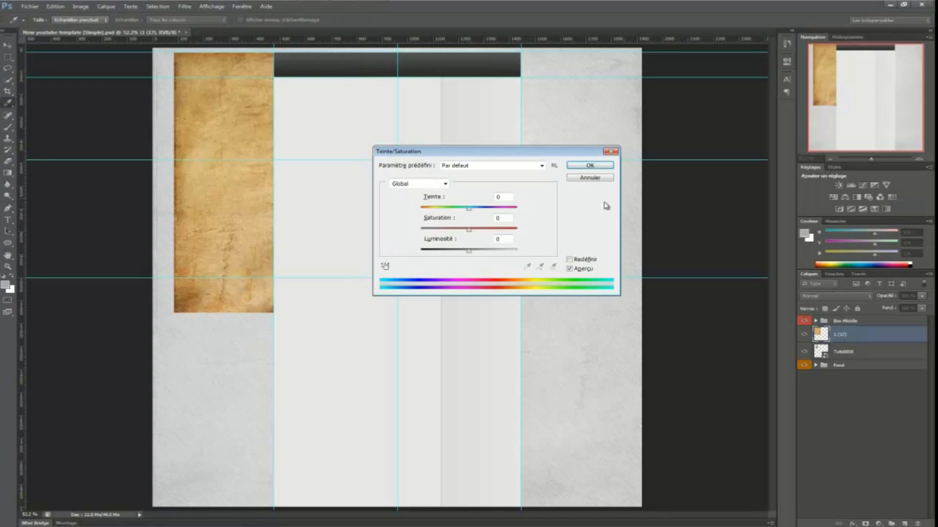
pyautogui.moveTo(468, 229); pyautogui.dragTo(385, 247)
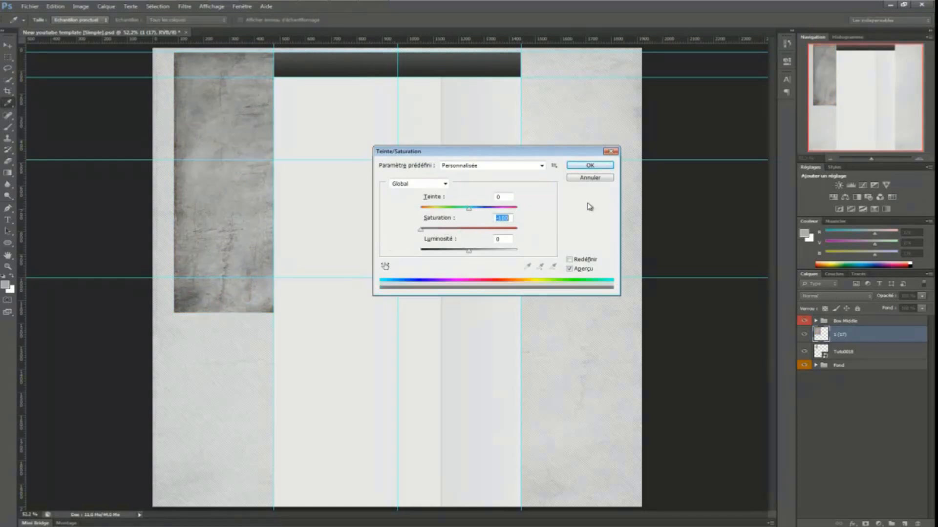
pyautogui.click(590, 165)
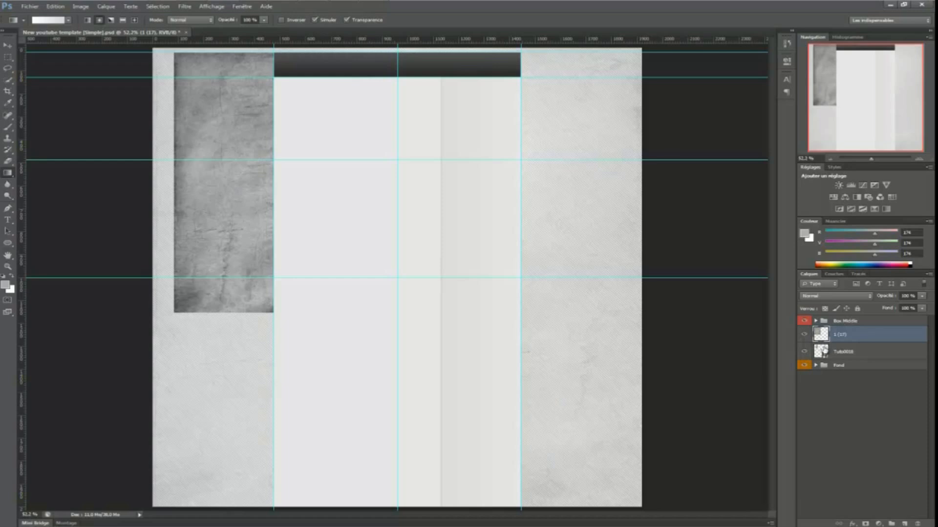
# Load the lettering layer's outline as a selection, invert it, and delete the 1 (17) texture outside the letters.
pyautogui.keyDown('ctrl'); pyautogui.click(821, 351); pyautogui.keyUp('ctrl')
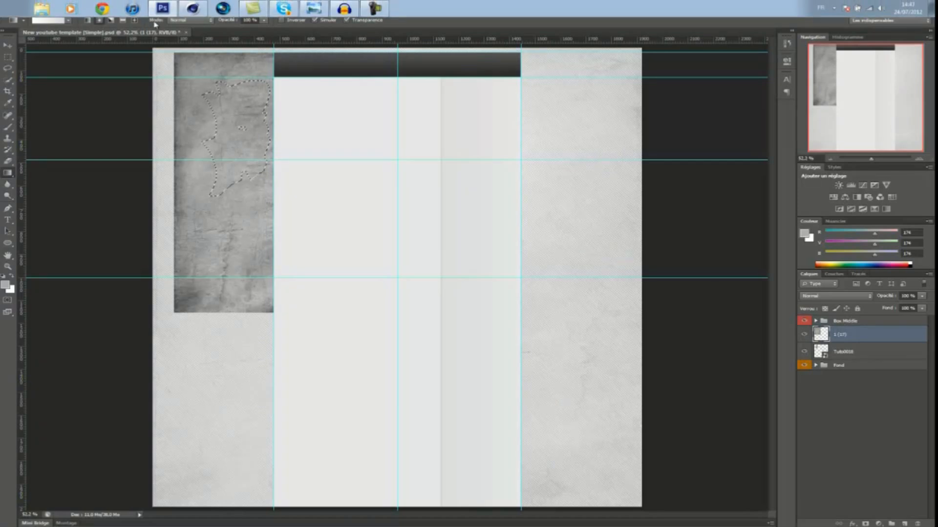
pyautogui.click(157, 6)
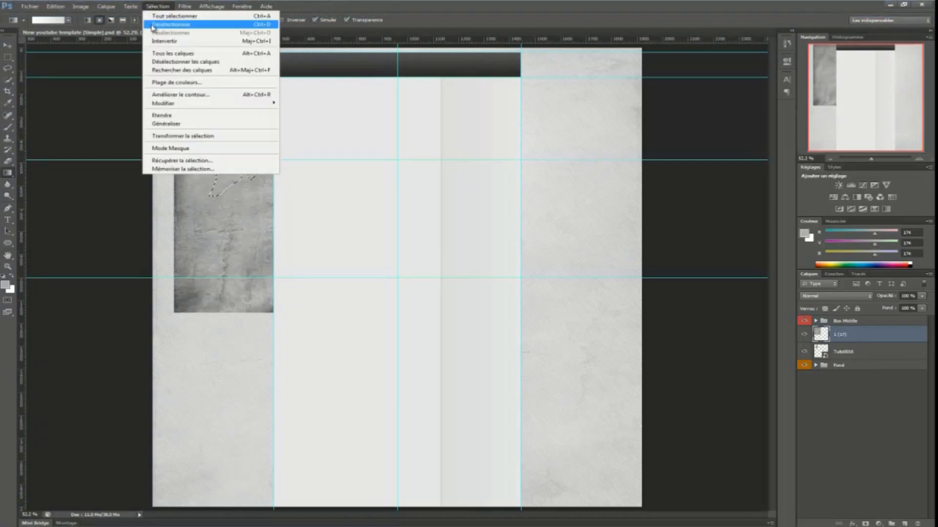
pyautogui.click(163, 42)
pyautogui.press('Delete')
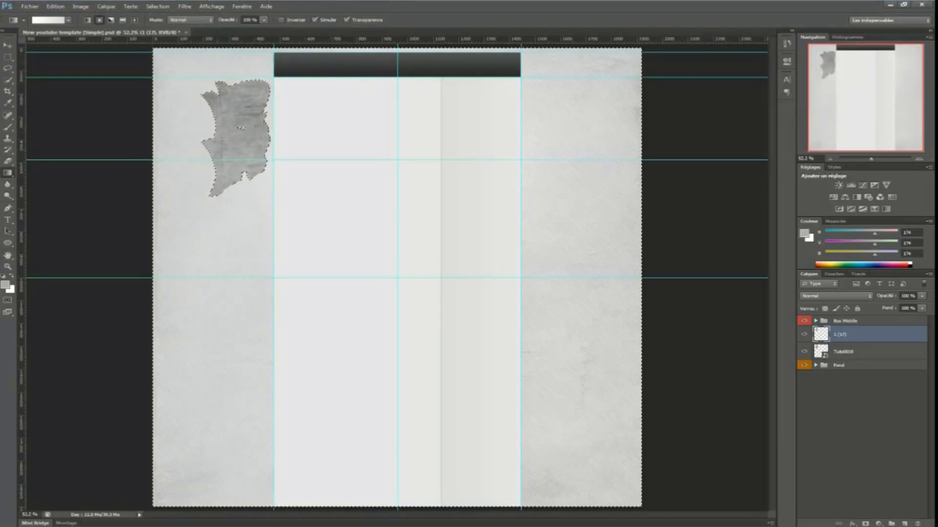
# Undo the texture deletion and the selection inversion, and clear the selection.
pyautogui.click(56, 7)
pyautogui.click(74, 33)
pyautogui.click(56, 6)
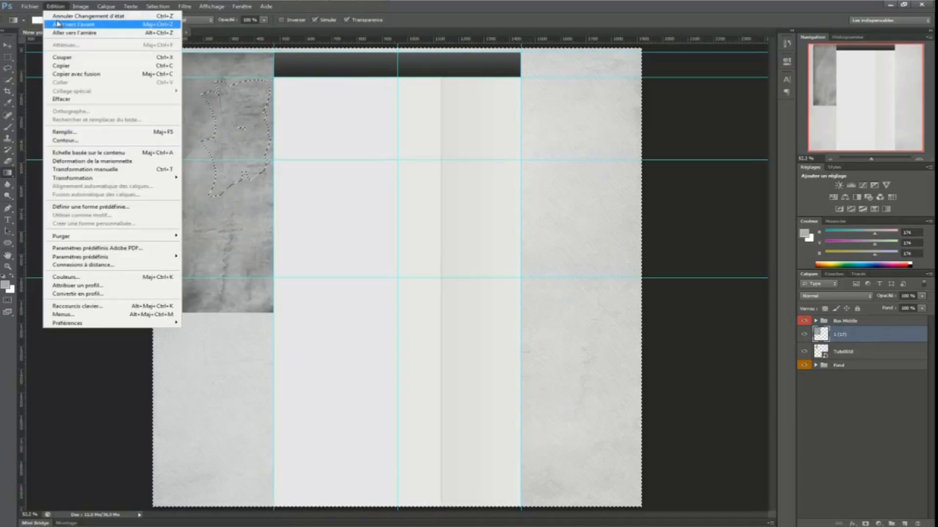
pyautogui.click(55, 32)
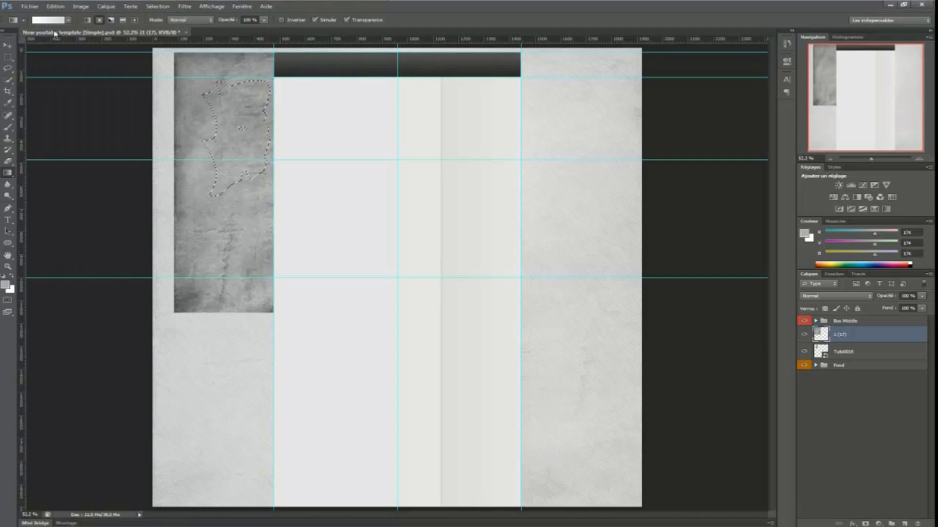
pyautogui.hotkey('ctrl', 'd')
# Clip the 1 (17) texture layer to the lettering layer and shift the texture leftward within the letters.
pyautogui.rightClick(862, 338)
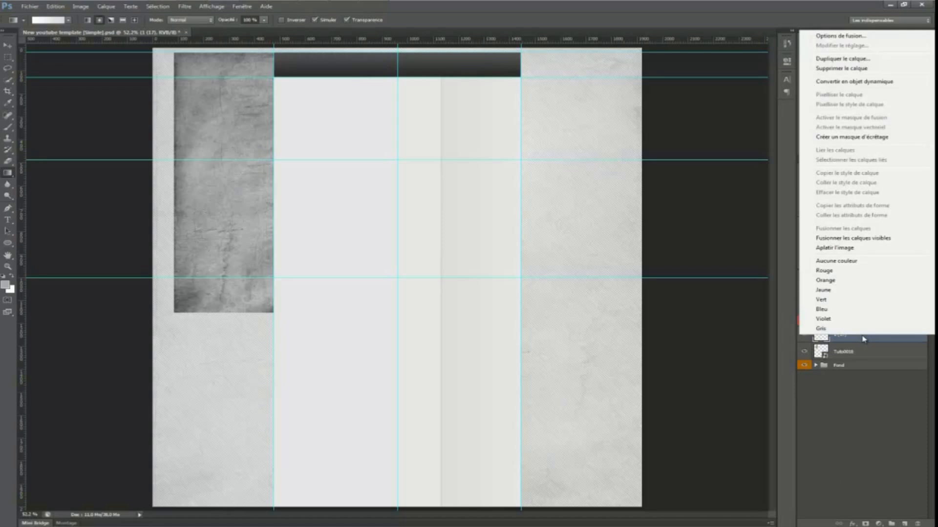
pyautogui.click(877, 139)
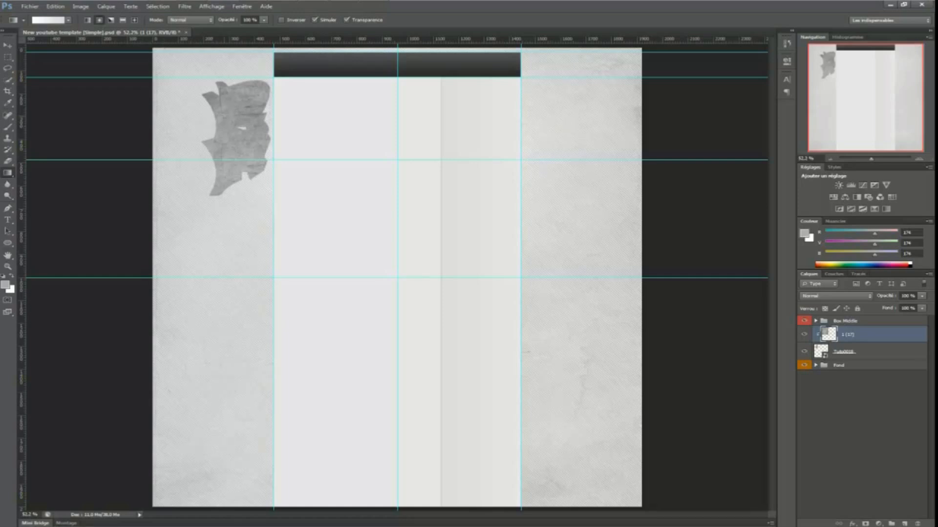
pyautogui.click(7, 46)
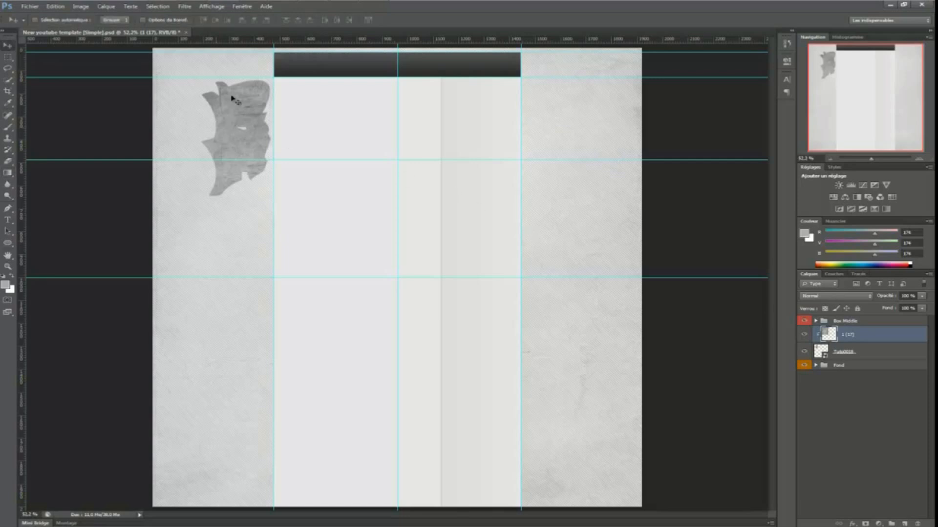
pyautogui.moveTo(231, 105); pyautogui.dragTo(152, 97)
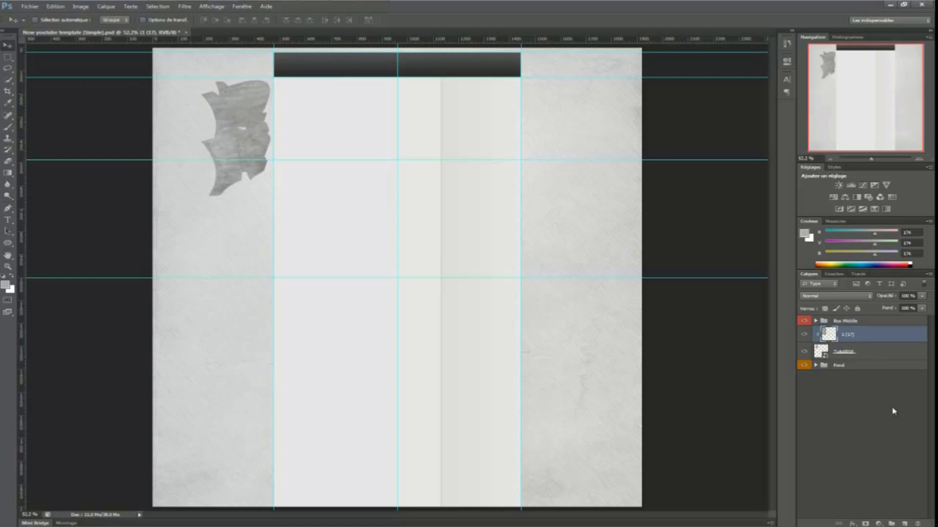
# Set the 1 (17) layer's blend mode to Lumière tamisée after comparing it with Incrustation.
pyautogui.click(843, 298)
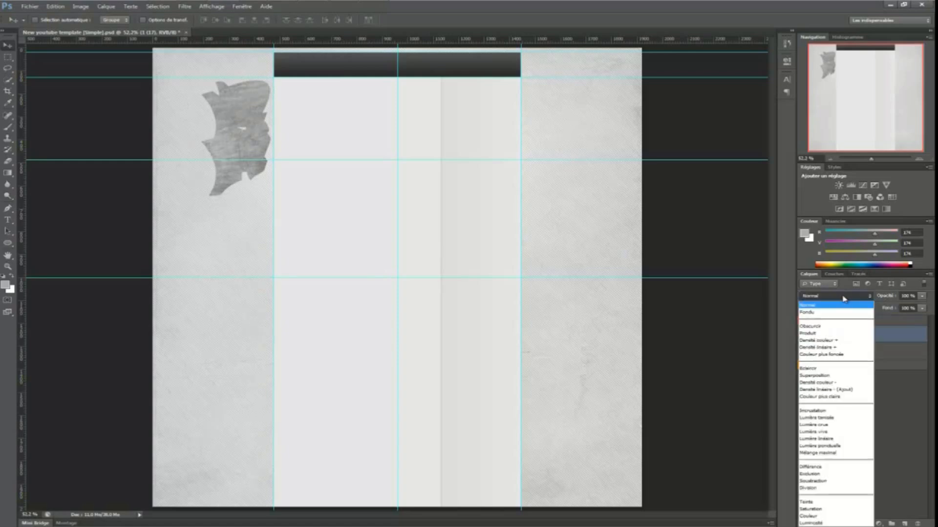
pyautogui.click(852, 411)
pyautogui.hotkey('shift', '+')
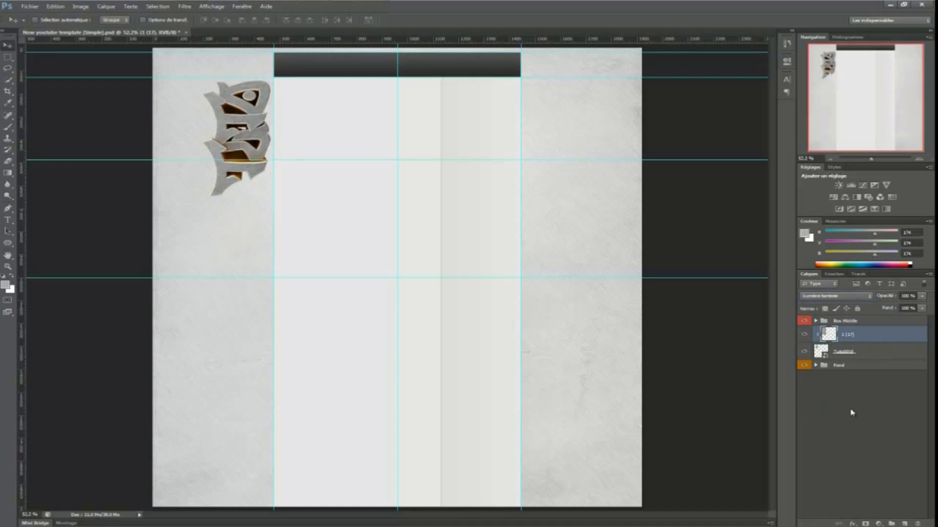
pyautogui.hotkey('shift', '-')
pyautogui.hotkey('shift', '+')
pyautogui.hotkey('shift', '-')
pyautogui.hotkey('shift', '+')
# Import the Texture (10) image from the Textures folder into the document.
pyautogui.click(30, 7)
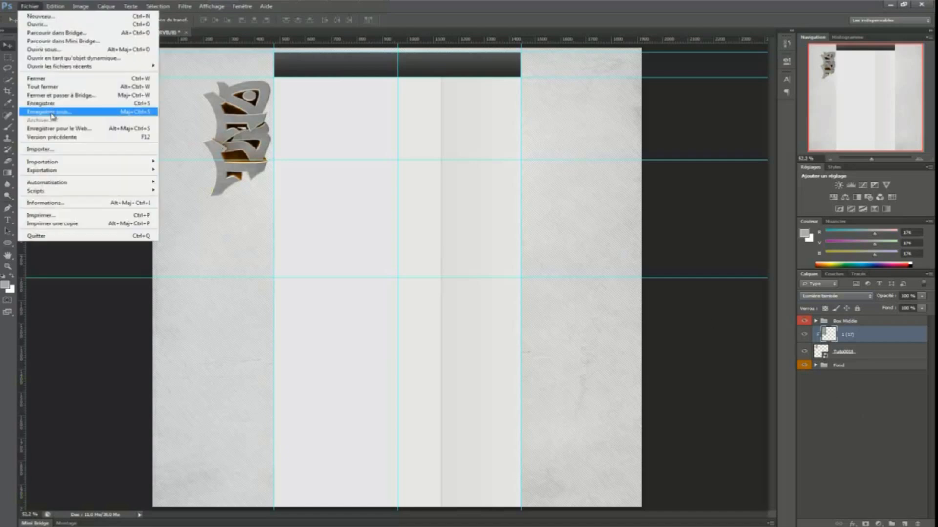
pyautogui.click(39, 150)
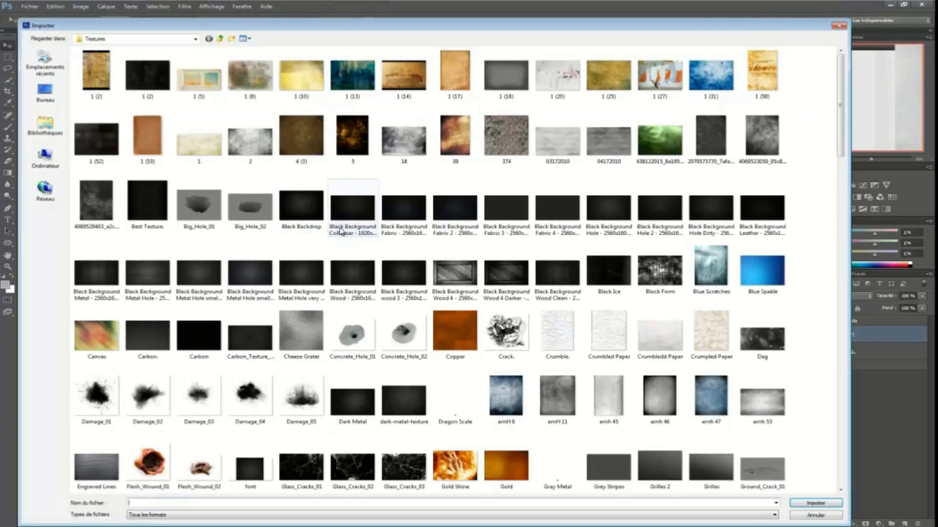
pyautogui.click(395, 316)
pyautogui.scroll(-4, 396, 316)
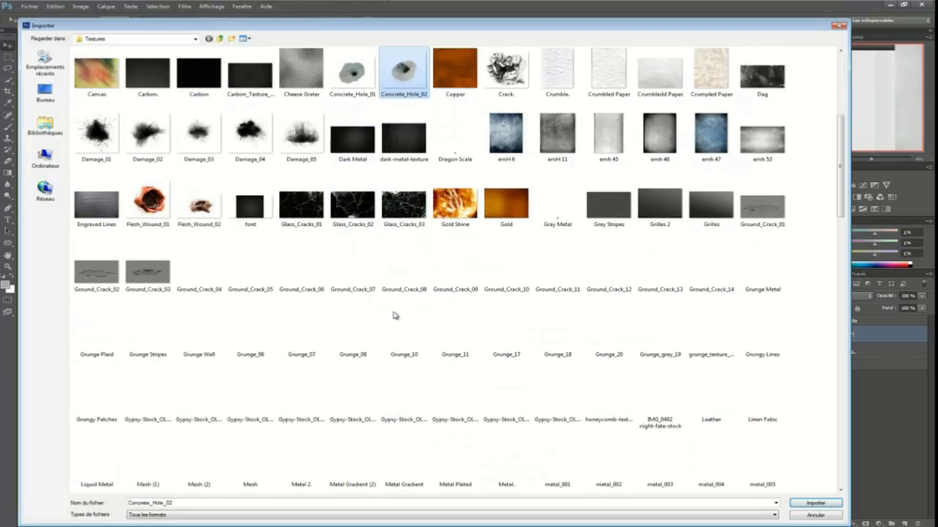
pyautogui.scroll(-5, 396, 315)
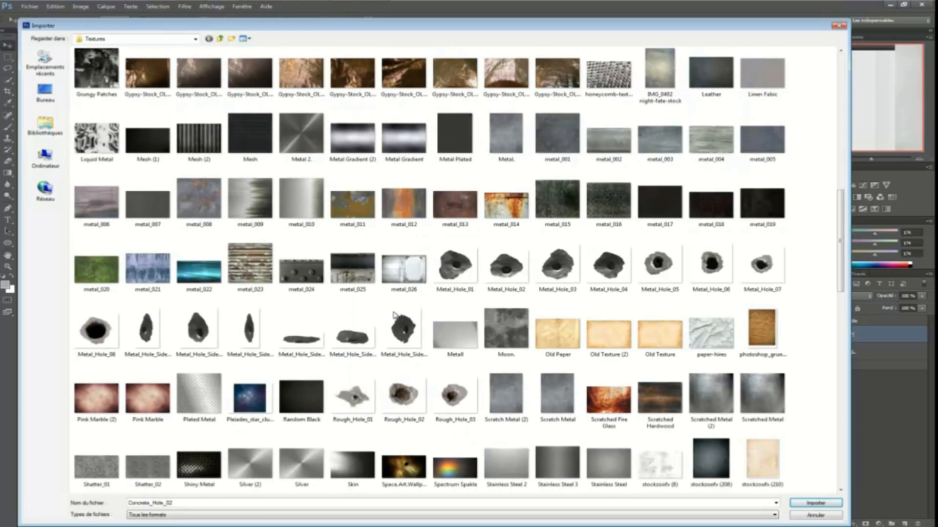
pyautogui.scroll(-5, 396, 316)
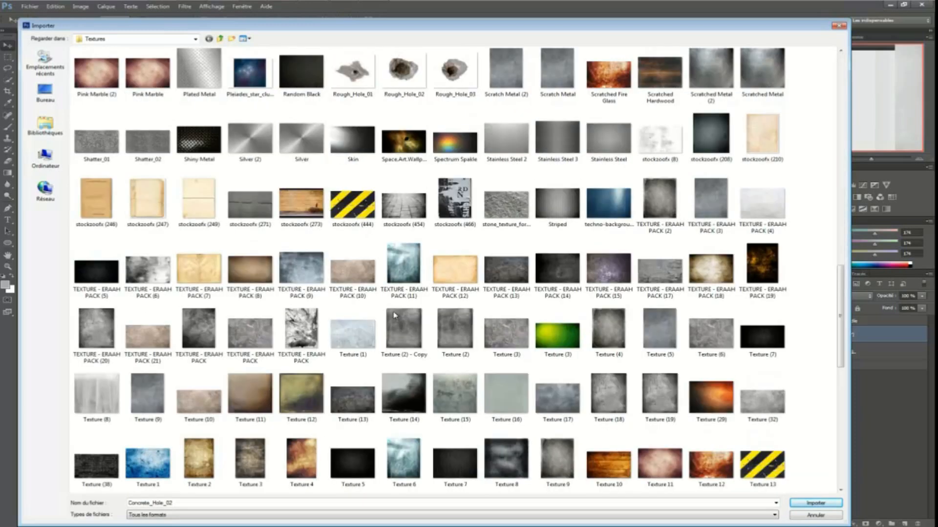
pyautogui.doubleClick(211, 409)
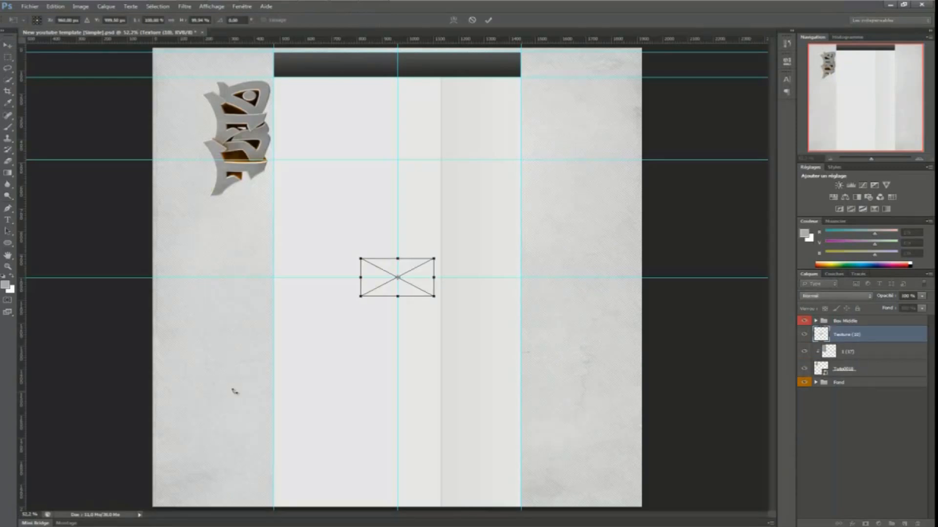
# Rotate the placed texture -90°, enlarge it to about 389%, and position it over the lettering.
pyautogui.moveTo(475, 256); pyautogui.dragTo(373, 203)
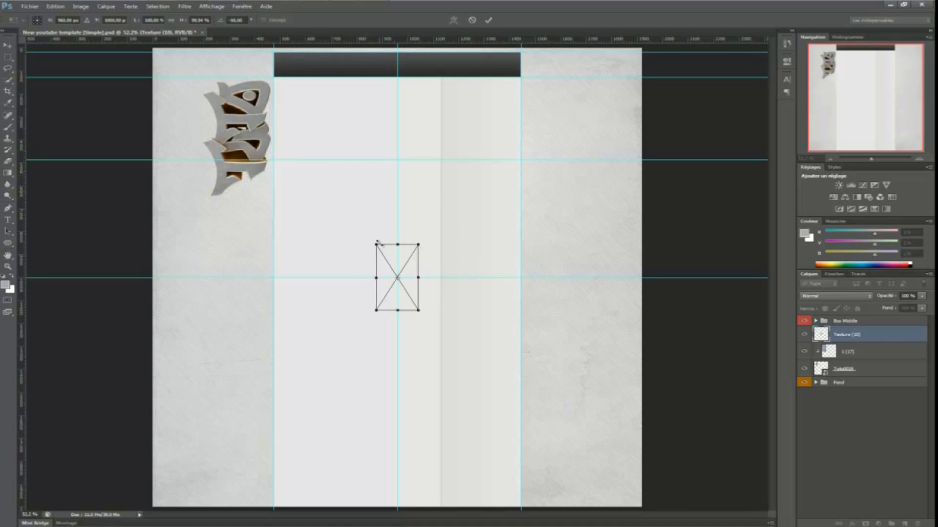
pyautogui.moveTo(435, 220)
pyautogui.mouseDown()
pyautogui.moveTo(462, 305)
pyautogui.moveTo(457, 331)
pyautogui.moveTo(464, 279)
pyautogui.moveTo(412, 212)
pyautogui.moveTo(434, 213)
pyautogui.mouseUp()
pyautogui.moveTo(377, 243); pyautogui.dragTo(234, 63)
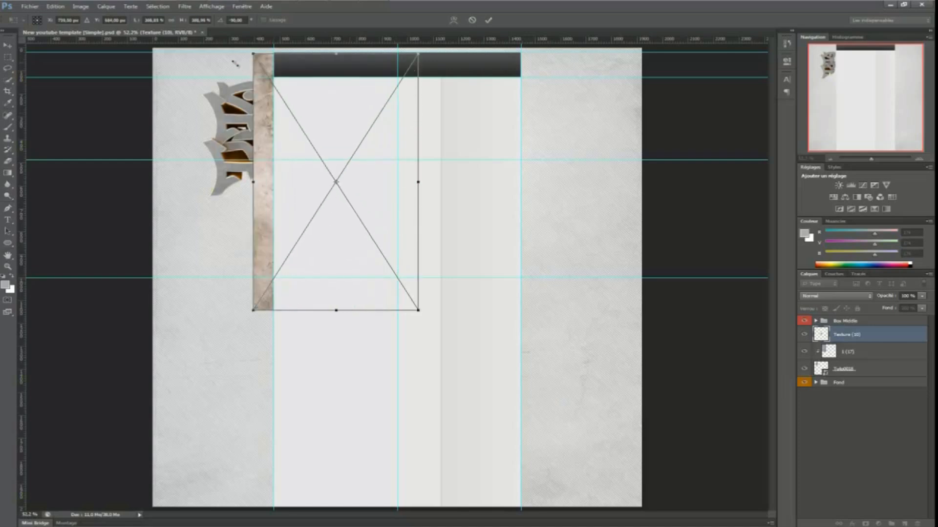
pyautogui.moveTo(328, 228); pyautogui.dragTo(254, 228)
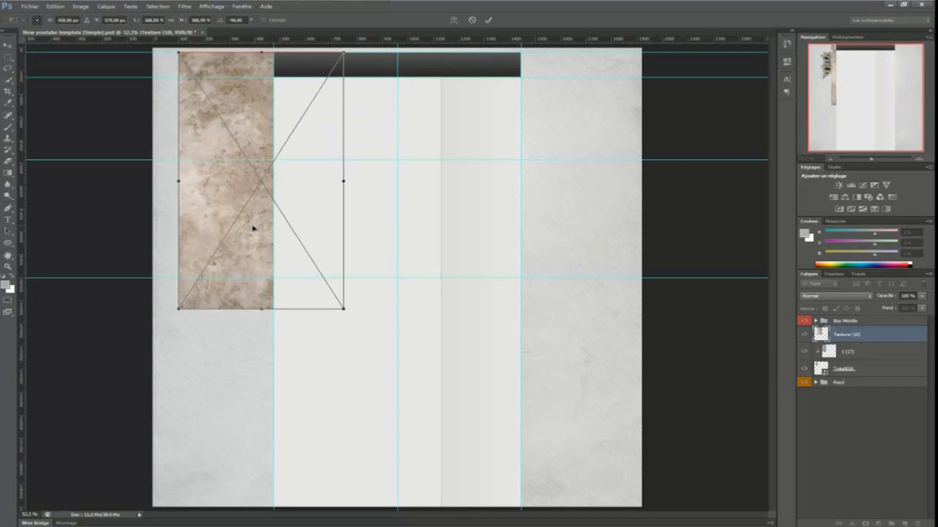
pyautogui.press('Return')
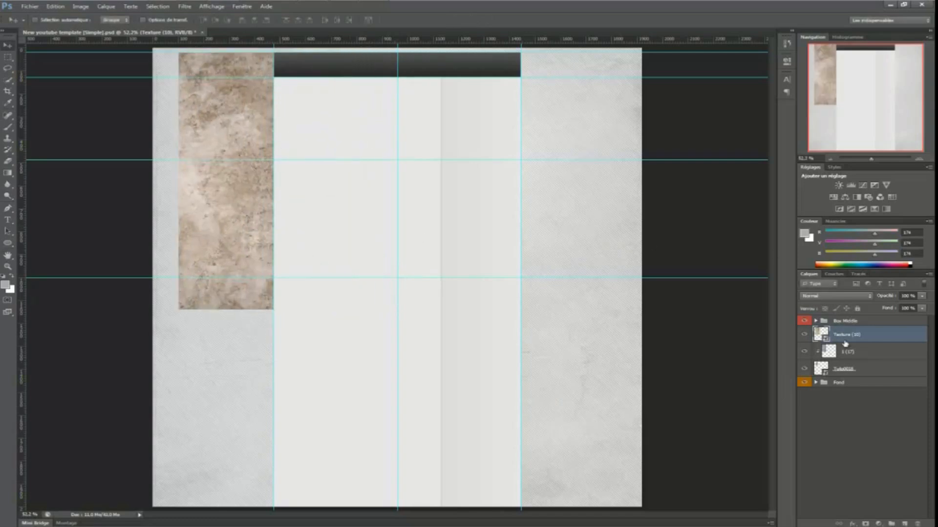
# Clip the Texture (10) layer to the lettering and rasterize it.
pyautogui.rightClick(856, 337)
pyautogui.click(834, 161)
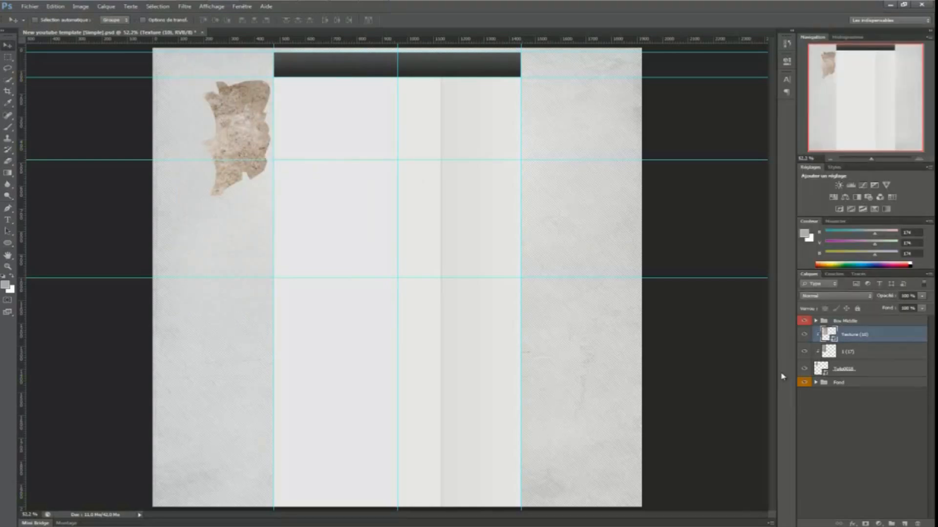
pyautogui.rightClick(865, 336)
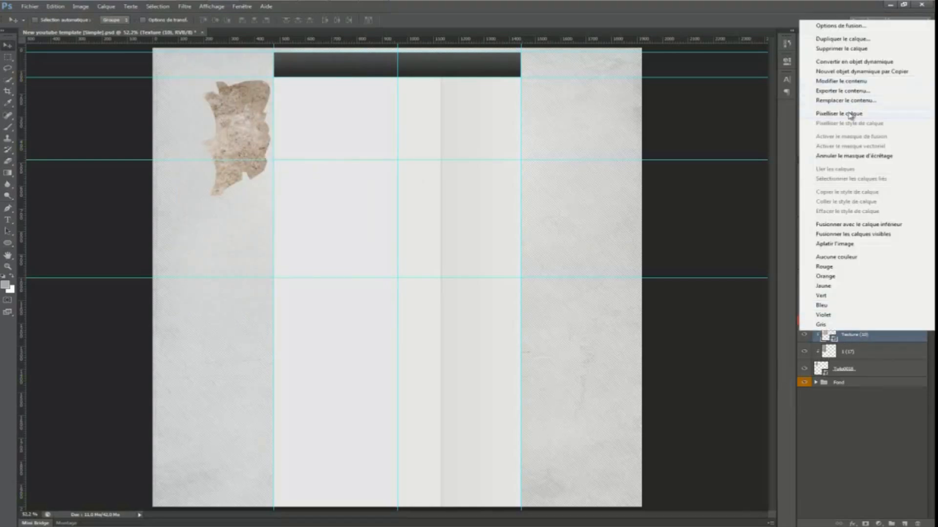
pyautogui.click(860, 117)
# Fully desaturate the Texture (10) layer with Hue/Saturation.
pyautogui.hotkey('ctrl', 'u')
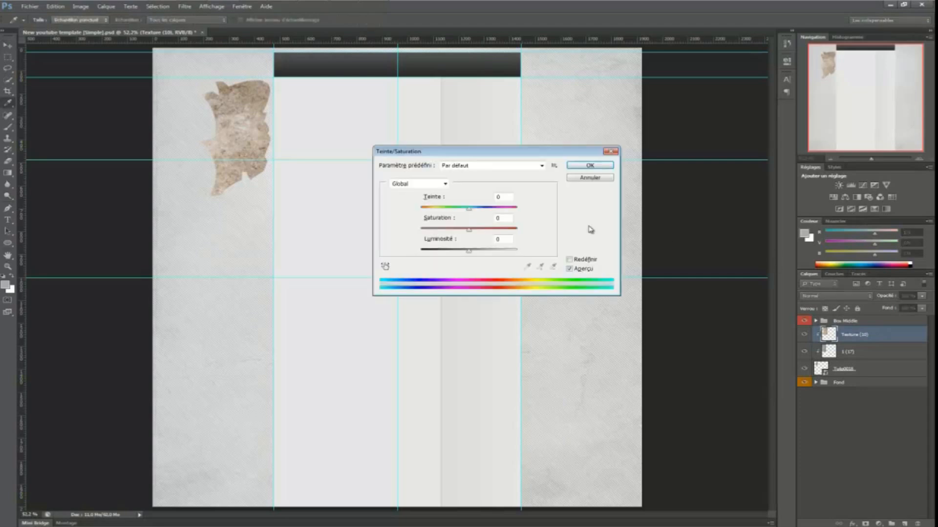
pyautogui.moveTo(468, 230); pyautogui.dragTo(324, 236)
pyautogui.click(590, 165)
# Set the Texture (10) layer's blend mode to Incrustation after comparing it with Lumière tamisée.
pyautogui.click(816, 297)
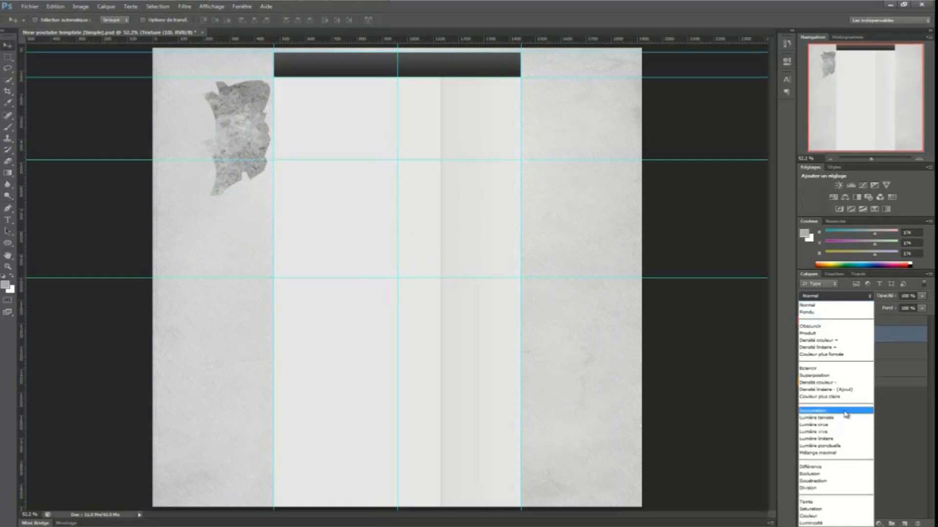
pyautogui.click(846, 414)
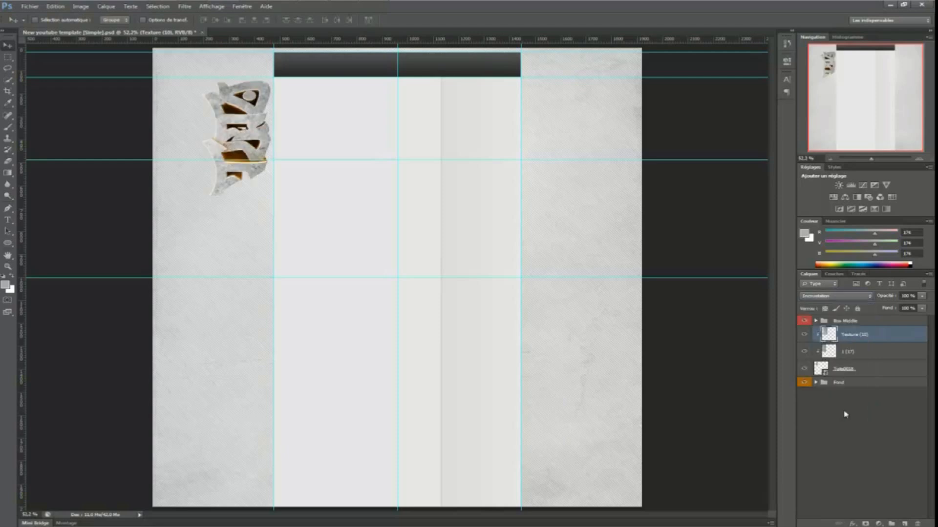
pyautogui.press('Down')
pyautogui.press('Up')
pyautogui.press('Down')
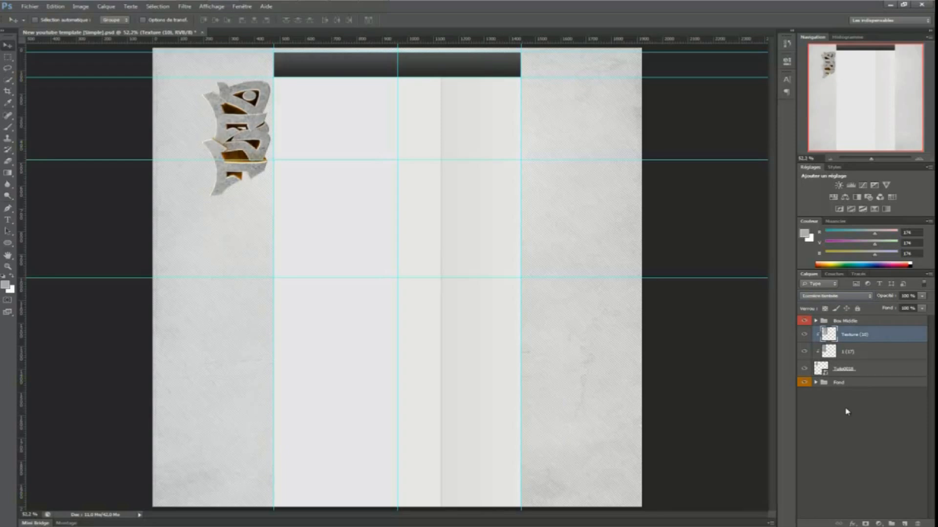
pyautogui.press('Up')
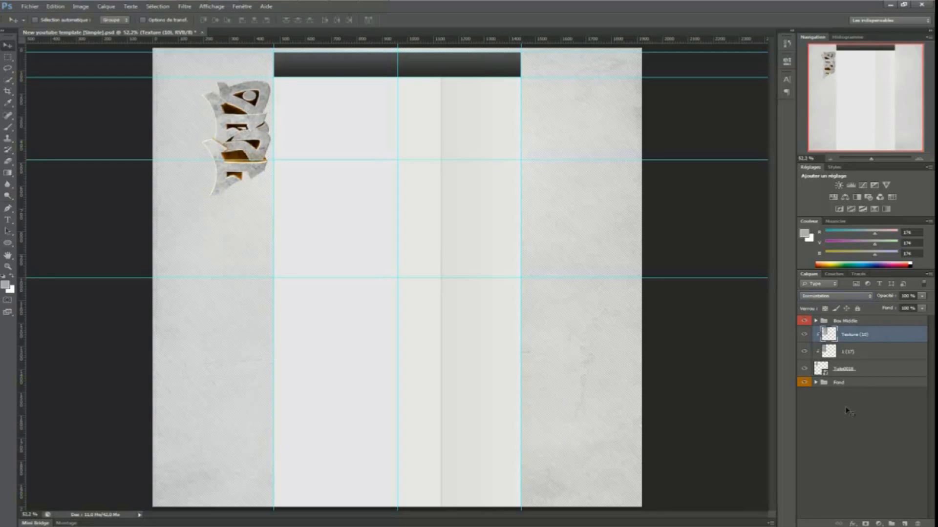
# Examine the reference background with purple textured lettering in the image viewer, and return to Photoshop.
pyautogui.moveTo(299, 11)
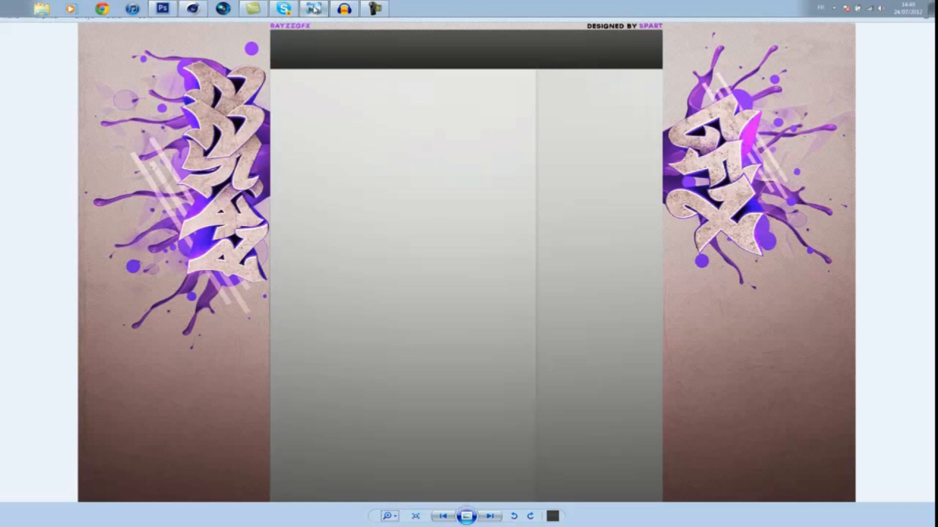
pyautogui.click(314, 9)
pyautogui.click(314, 9)
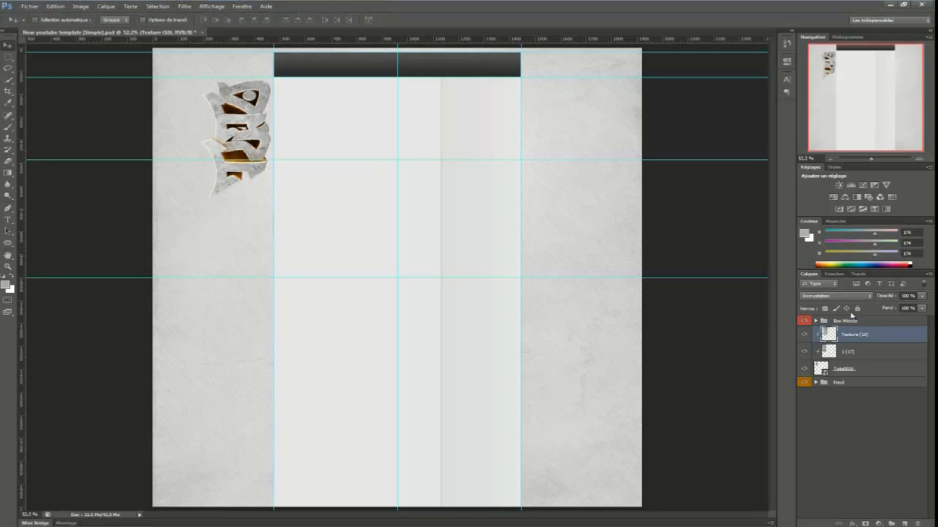
# Set the Texture (10) layer's opacity to 80%.
pyautogui.click(921, 299)
pyautogui.write('1')
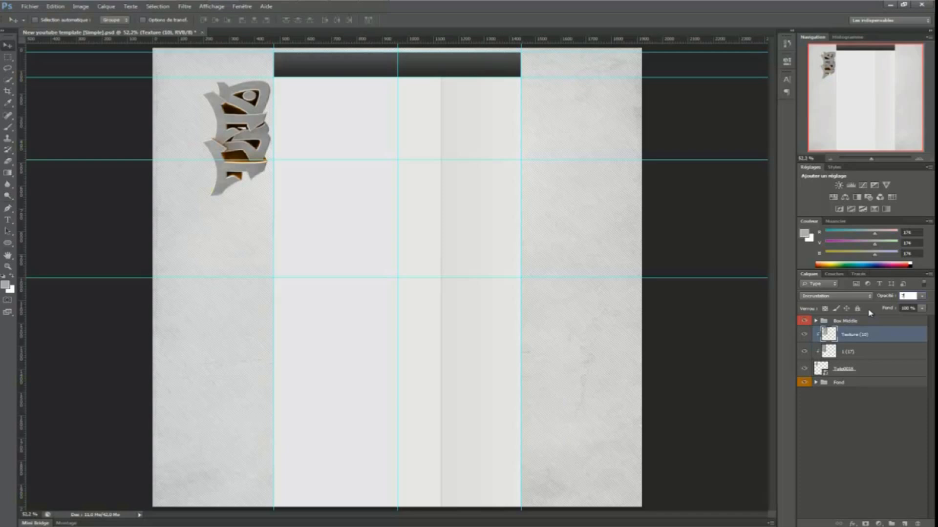
pyautogui.write('0')
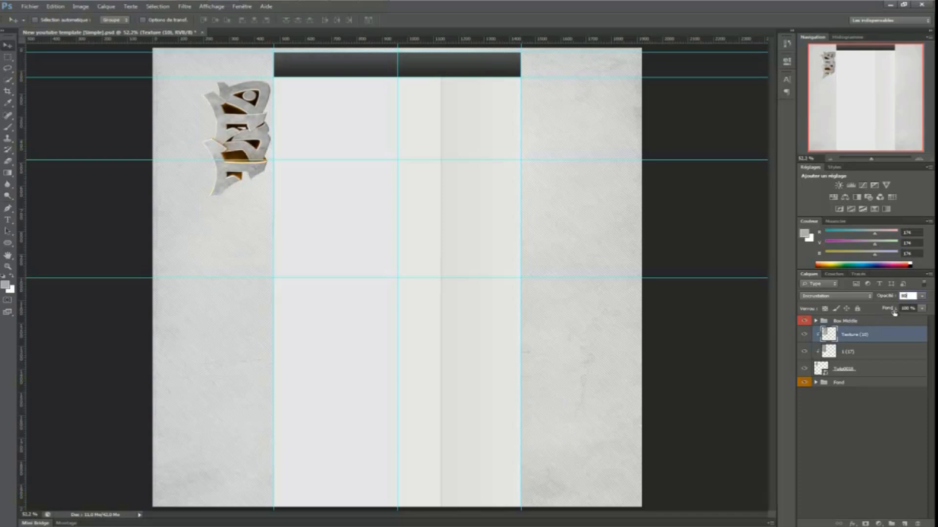
pyautogui.click(847, 454)
# Duplicate the Texture (10), 1 (17) and lettering layers together within the current document.
pyautogui.click(850, 336)
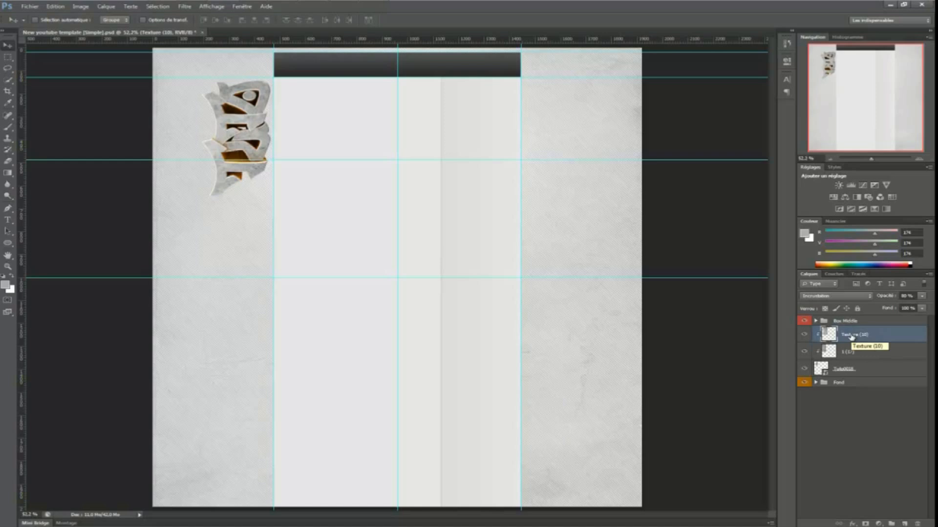
pyautogui.keyDown('shift'); pyautogui.click(867, 374); pyautogui.keyUp('shift')
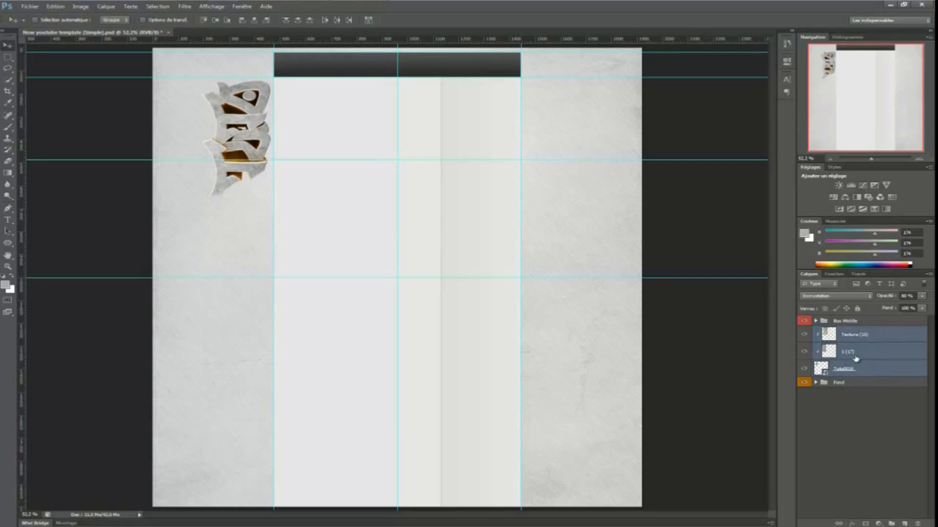
pyautogui.rightClick(853, 335)
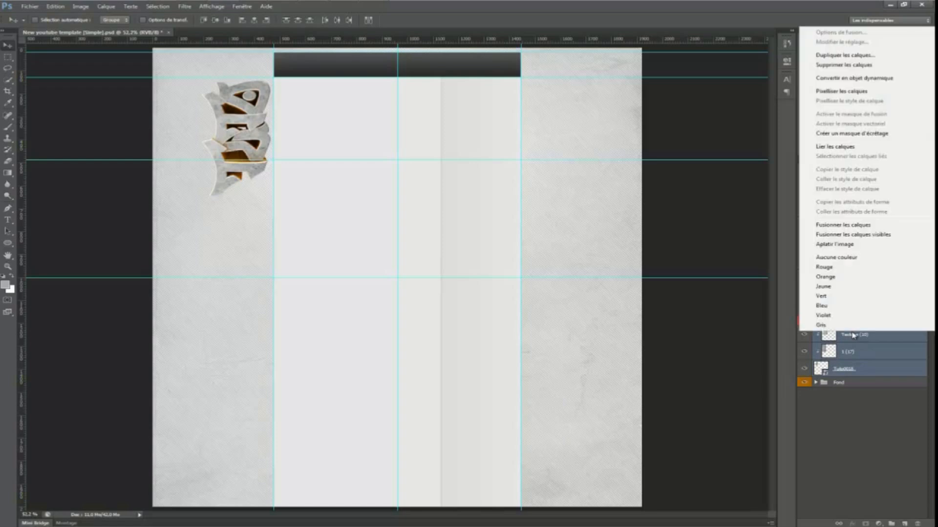
pyautogui.click(848, 56)
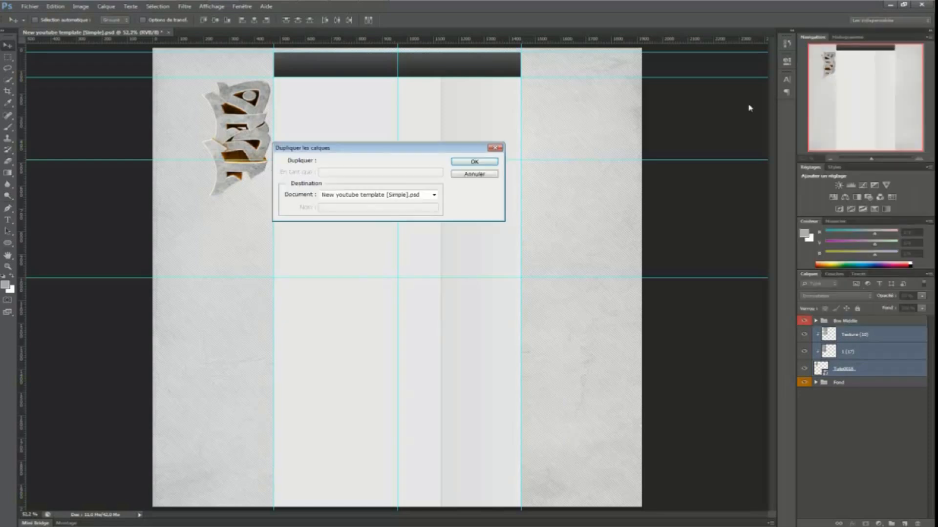
pyautogui.click(480, 161)
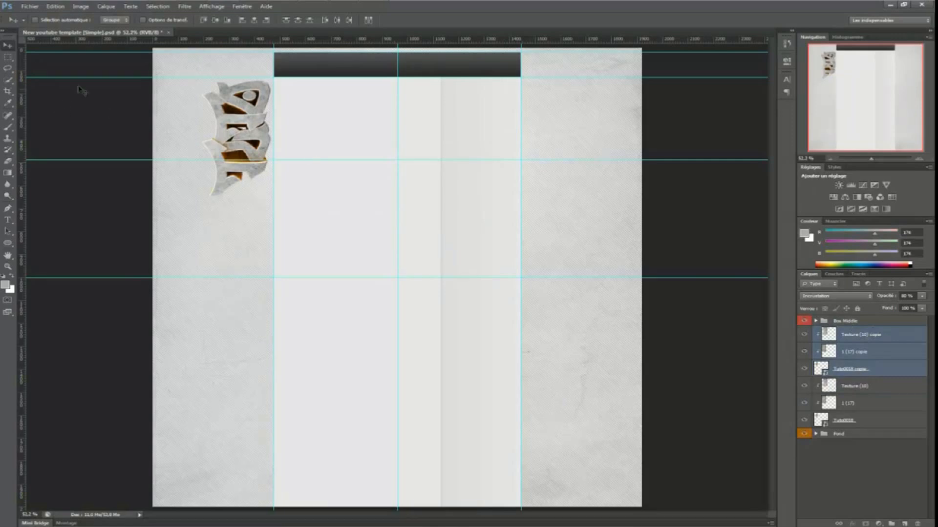
# Rotate the original lettering and its two texture layers by -15° and move them left of the duplicated lettering.
pyautogui.click(891, 387)
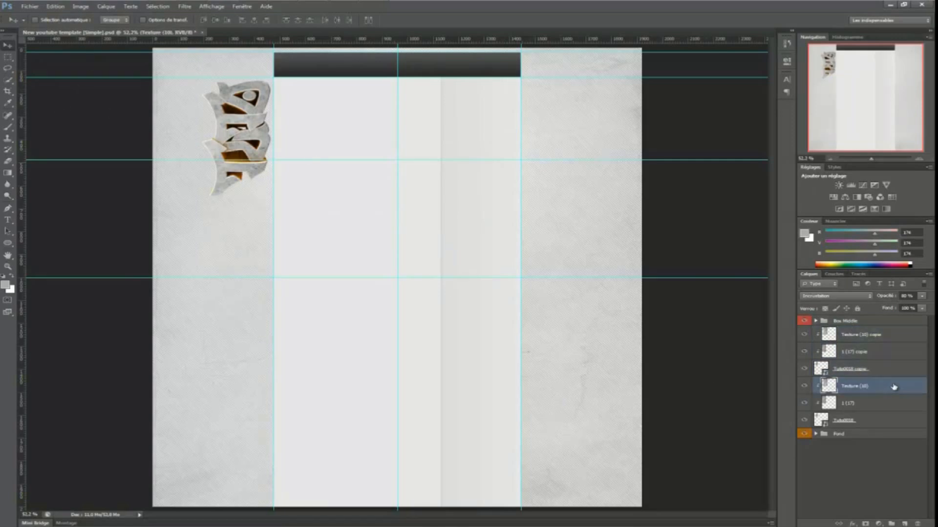
pyautogui.keyDown('shift'); pyautogui.click(878, 422); pyautogui.keyUp('shift')
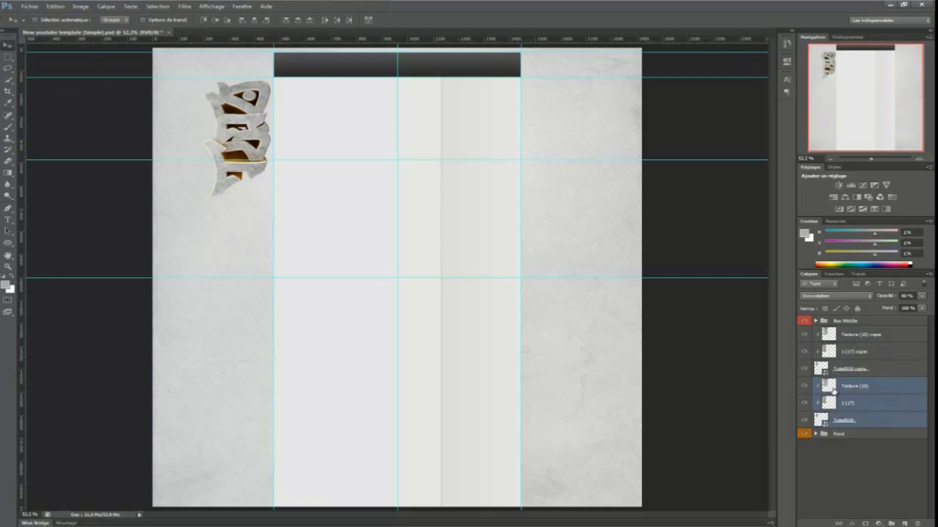
pyautogui.click(55, 6)
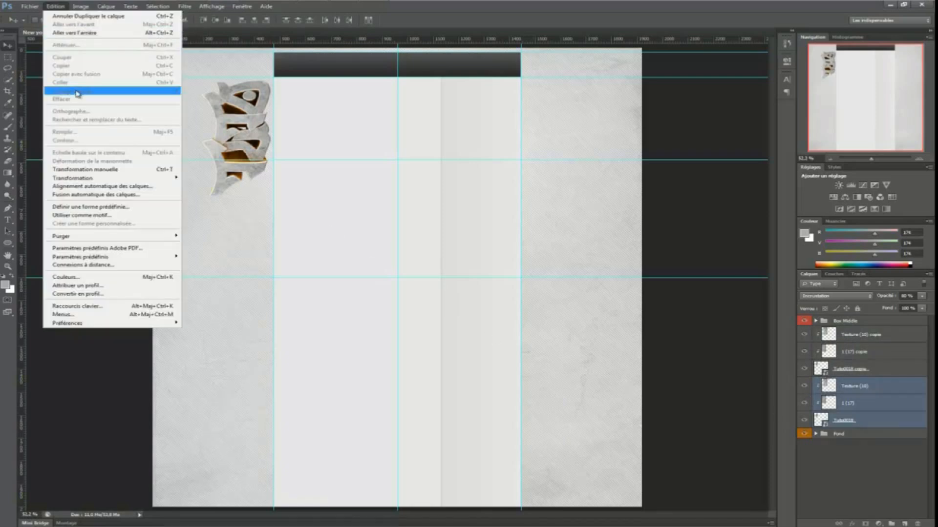
pyautogui.click(154, 172)
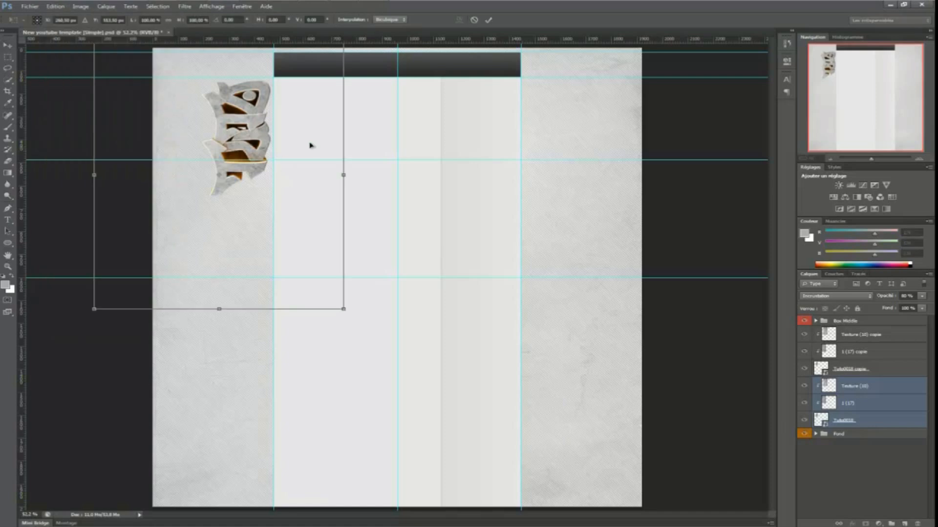
pyautogui.moveTo(380, 72); pyautogui.dragTo(370, 42)
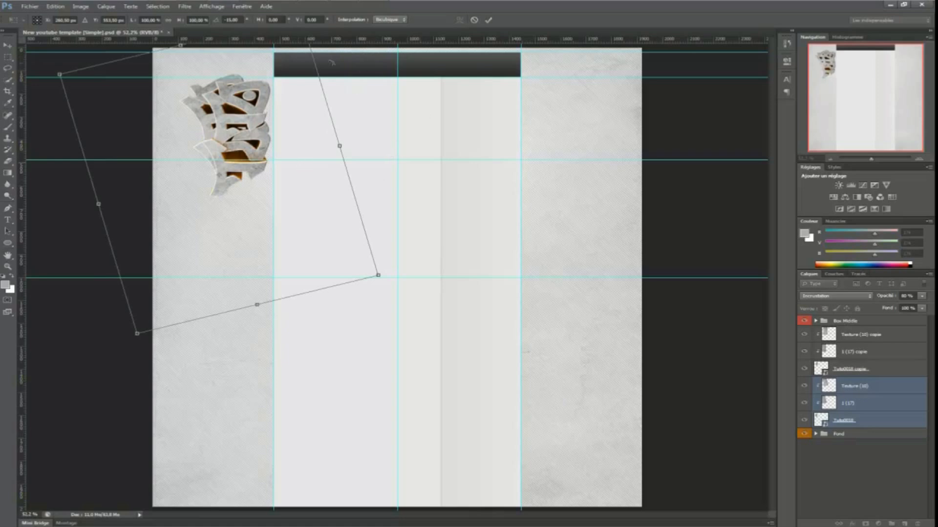
pyautogui.moveTo(243, 181); pyautogui.dragTo(212, 183)
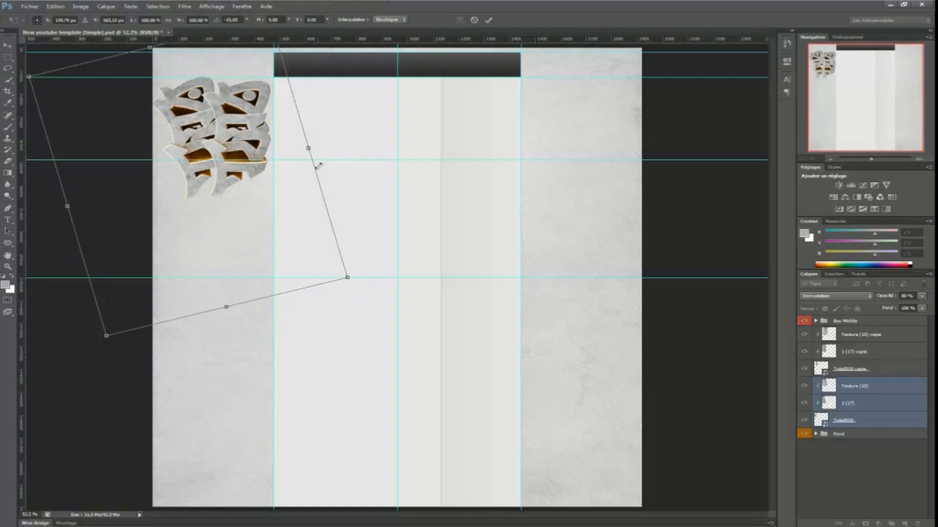
pyautogui.press('Return')
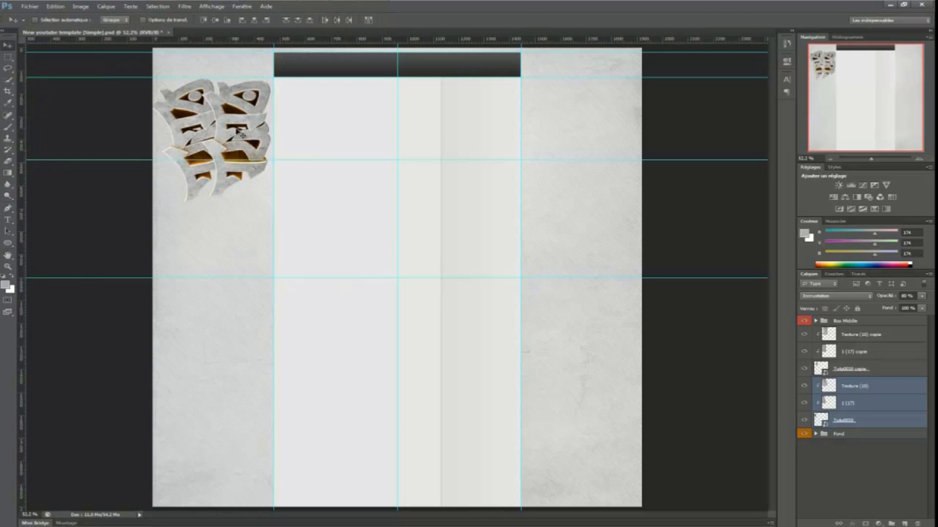
# Lower the opacity of the rotated lettering and its two texture layers to 10%.
pyautogui.click(911, 297)
pyautogui.moveTo(915, 296); pyautogui.dragTo(898, 297)
pyautogui.write('10')
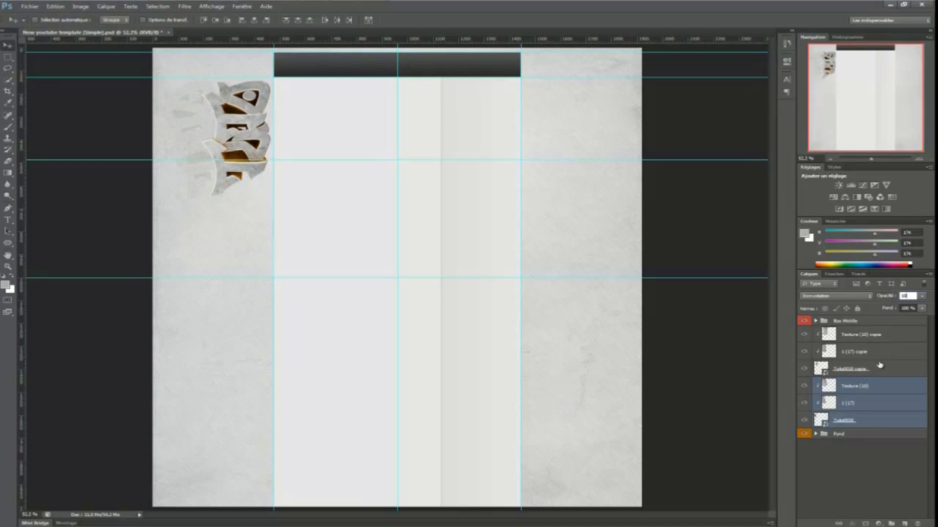
pyautogui.click(820, 483)
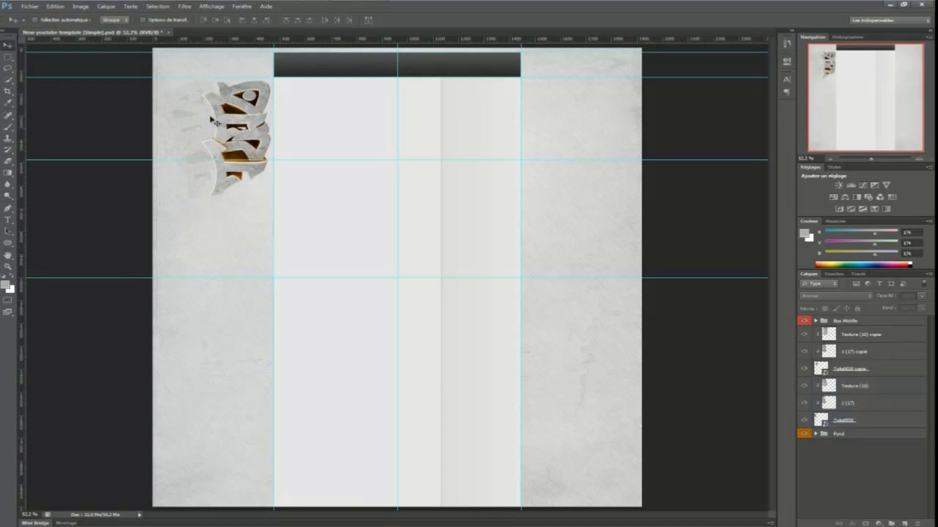
# Examine the reference background's purple splashes, circles and lettering in the image viewer and compare it with the Photoshop template.
pyautogui.moveTo(282, 7)
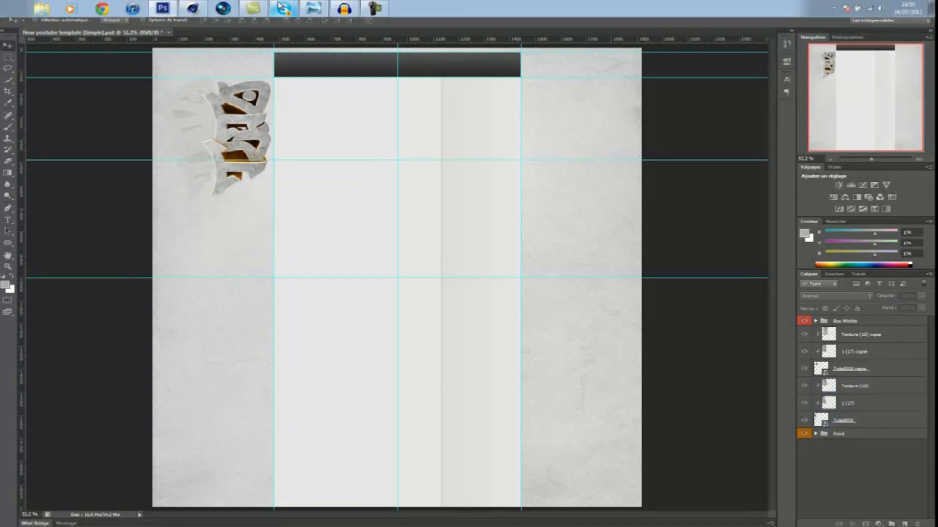
pyautogui.click(313, 8)
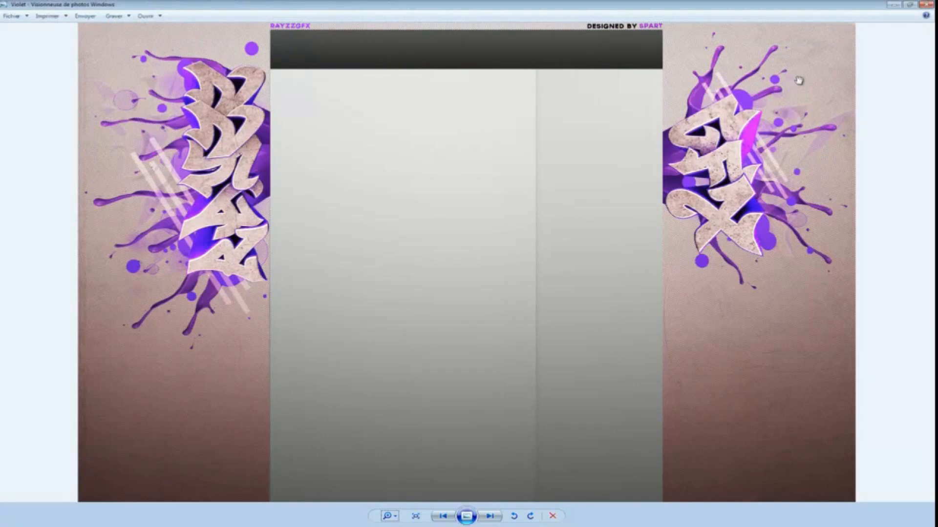
pyautogui.click(191, 8)
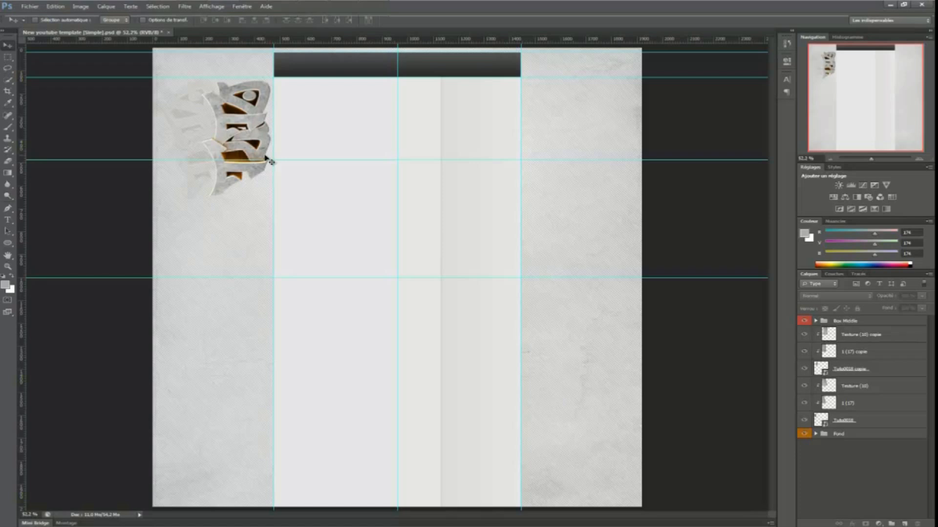
pyautogui.click(857, 337)
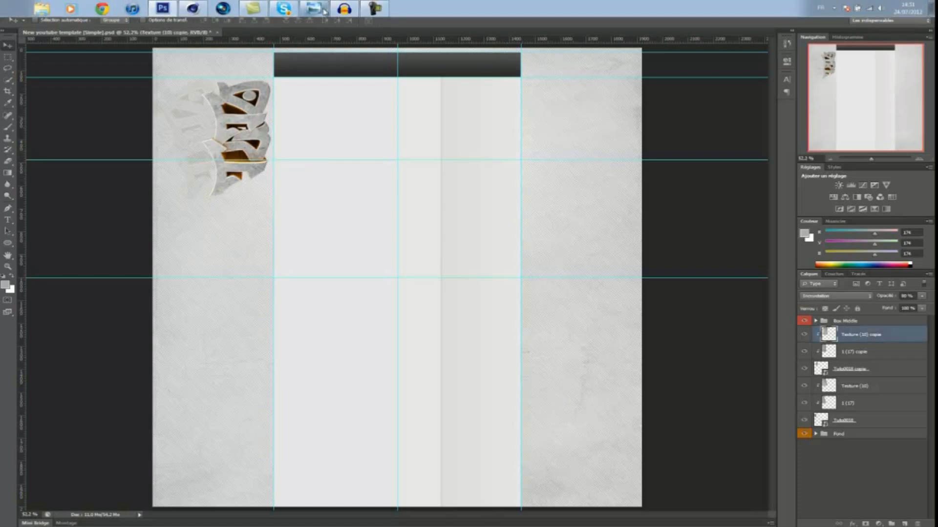
pyautogui.click(315, 9)
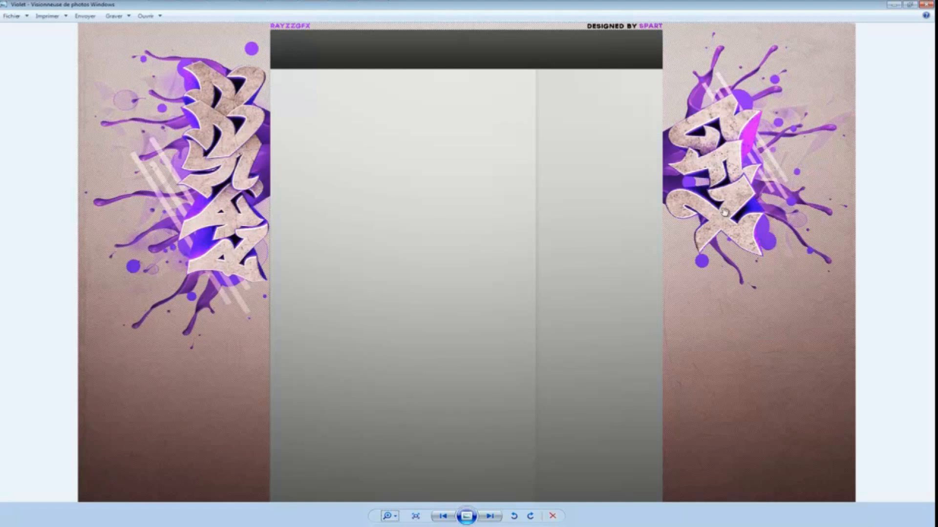
pyautogui.moveTo(172, 12)
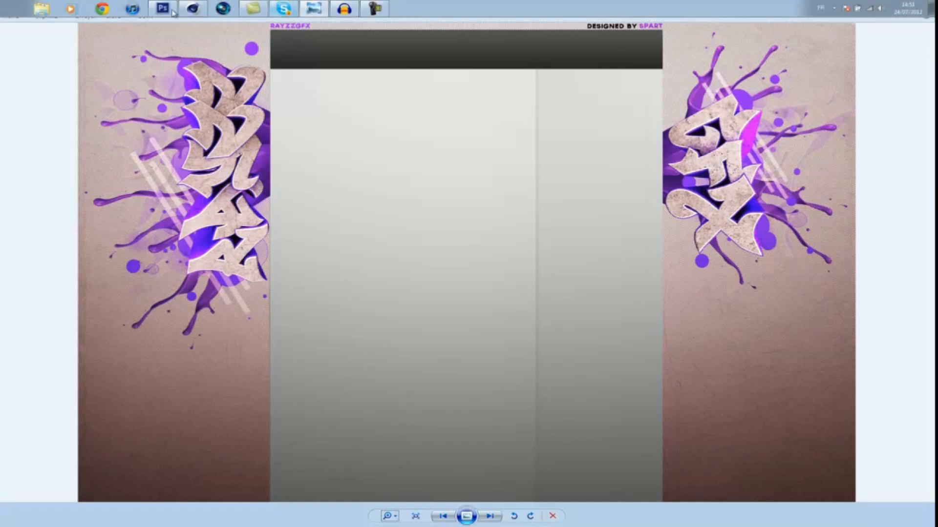
# Search Google Images for bokeh in the browser, view one of the pictures, and return to Photoshop.
pyautogui.click(103, 9)
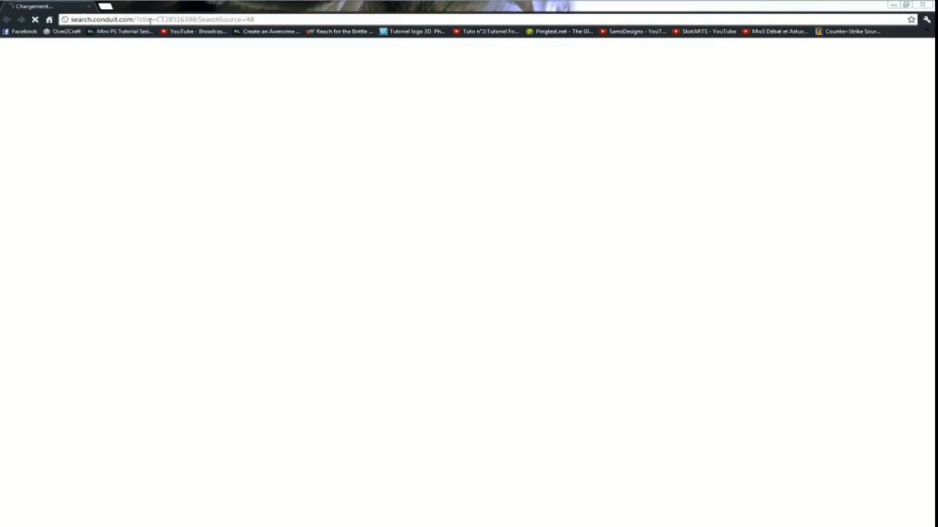
pyautogui.click(150, 19)
pyautogui.write('boke')
pyautogui.press('Return')
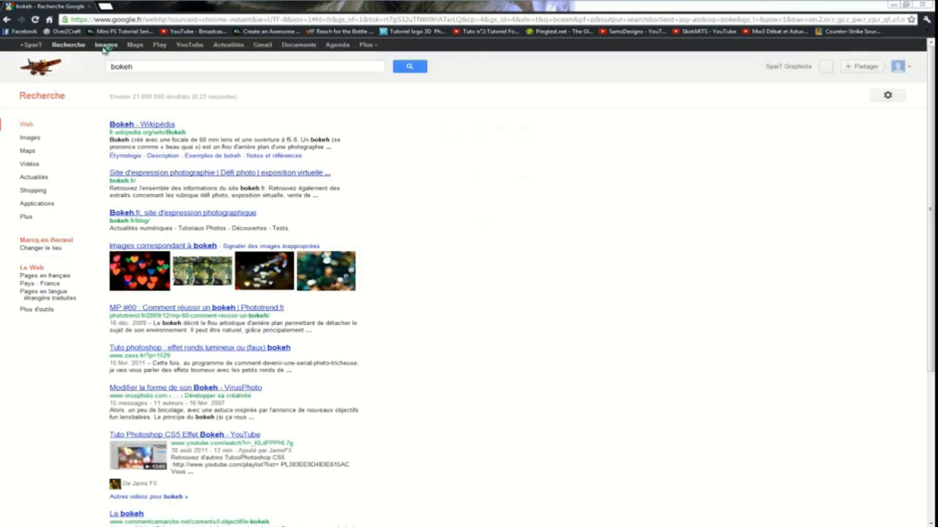
pyautogui.click(105, 47)
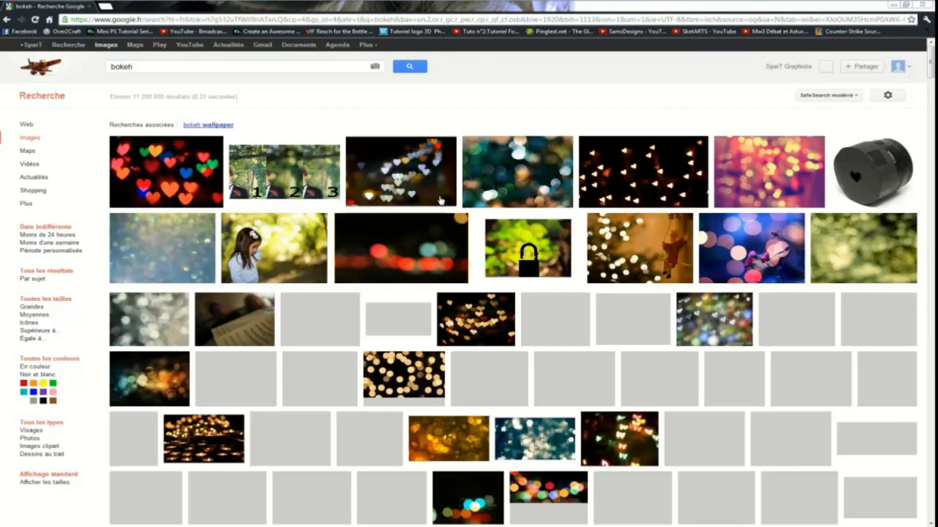
pyautogui.click(441, 200)
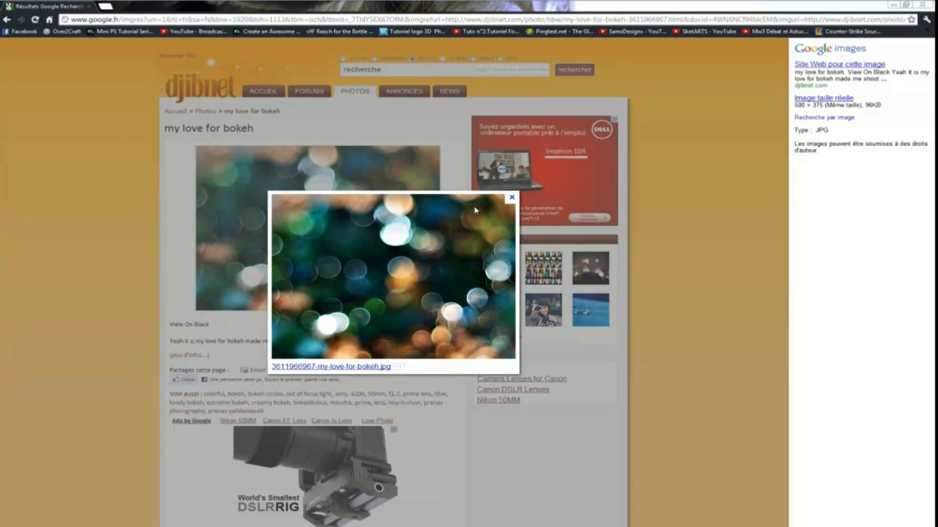
pyautogui.click(921, 4)
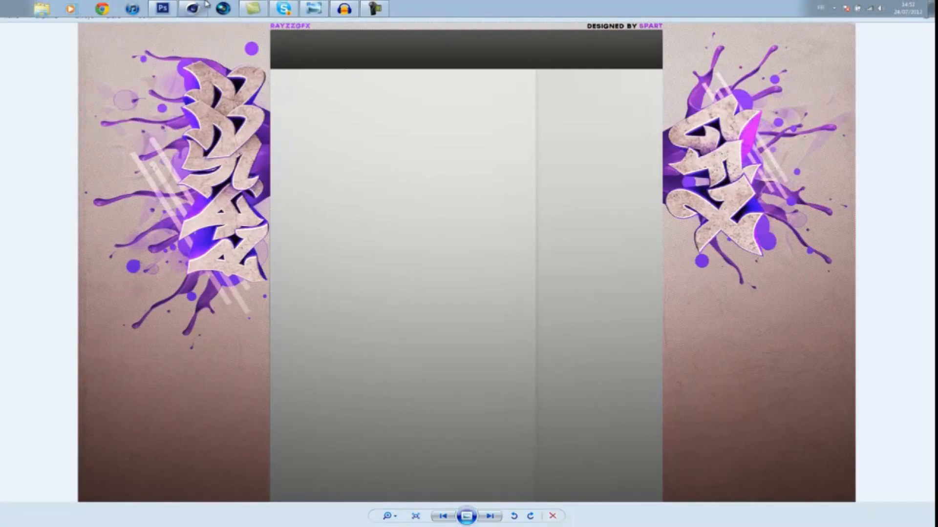
pyautogui.click(168, 12)
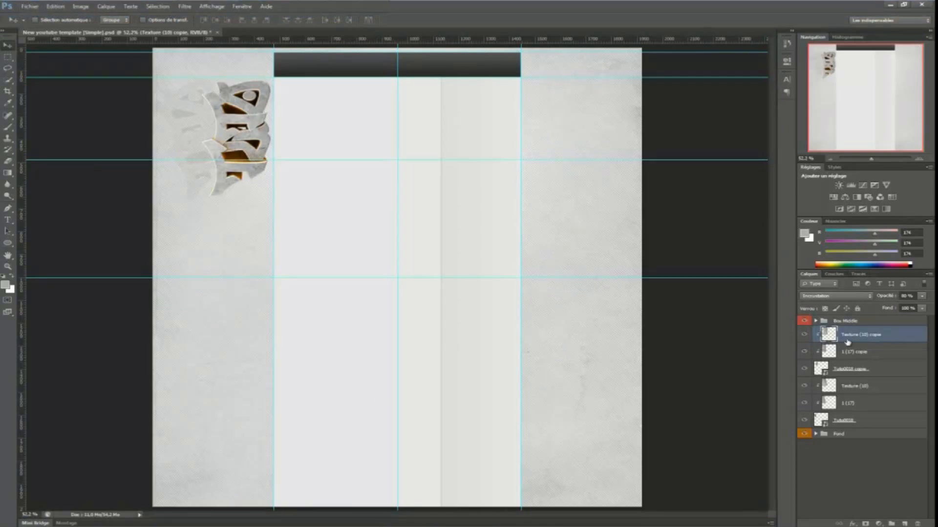
# Group both sets of lettering and texture layers, from Texture (10) copie down to the original lettering layer.
pyautogui.keyDown('shift'); pyautogui.click(868, 421); pyautogui.keyUp('shift')
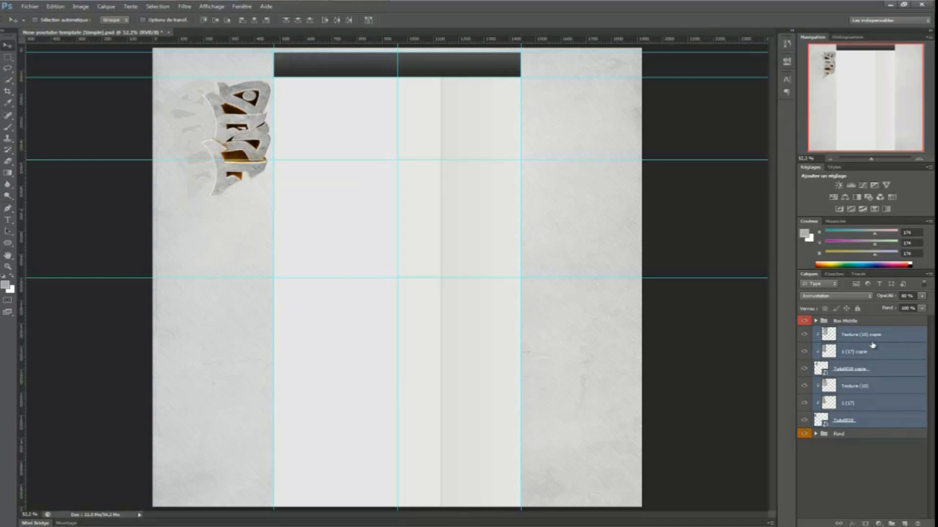
pyautogui.moveTo(845, 335); pyautogui.dragTo(843, 459)
pyautogui.moveTo(885, 519); pyautogui.dragTo(891, 522)
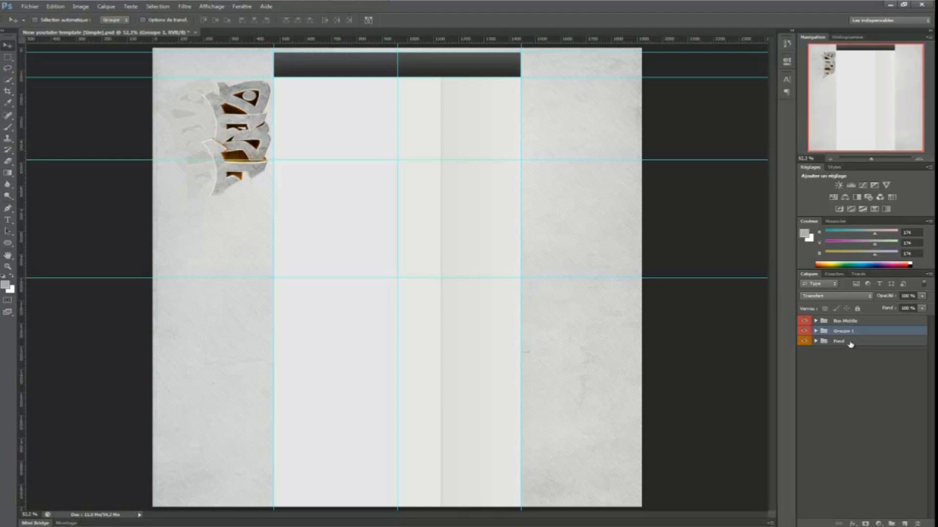
# Rename the new group "Texte et tex gauche" and give it the yellow colour label.
pyautogui.doubleClick(836, 330)
pyautogui.write('Texte et tex g')
pyautogui.write('auche')
pyautogui.press('Return')
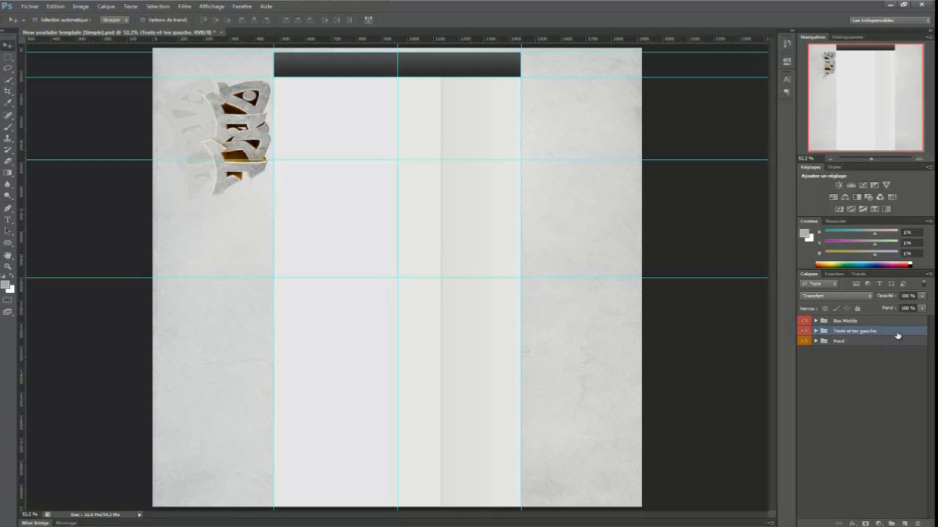
pyautogui.rightClick(897, 336)
pyautogui.click(833, 287)
# Place the Red Paint image from the GFX library's Splash folder directly above the Fond group.
pyautogui.click(848, 342)
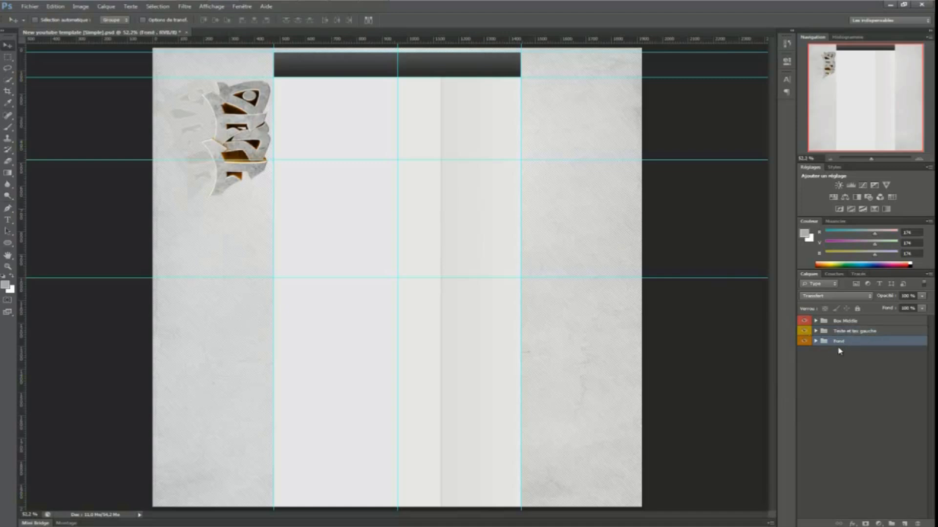
pyautogui.click(30, 6)
pyautogui.click(53, 150)
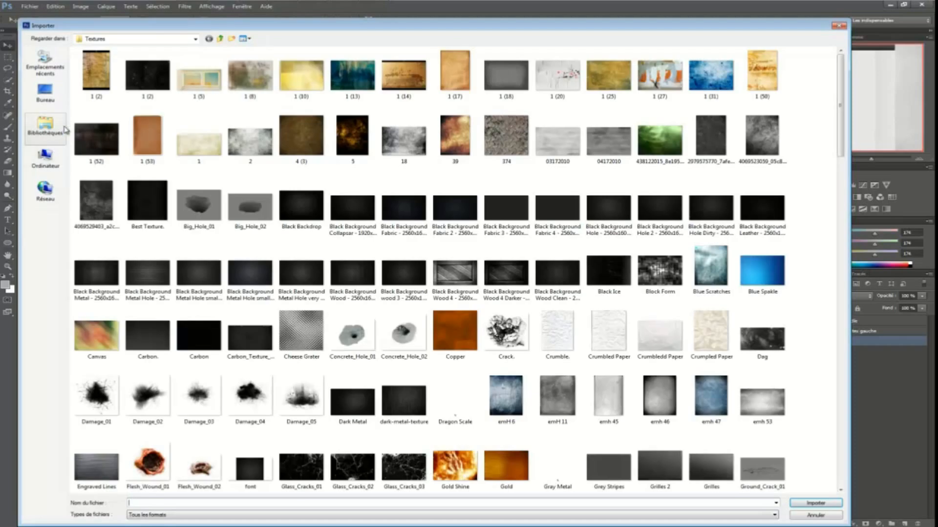
pyautogui.click(62, 126)
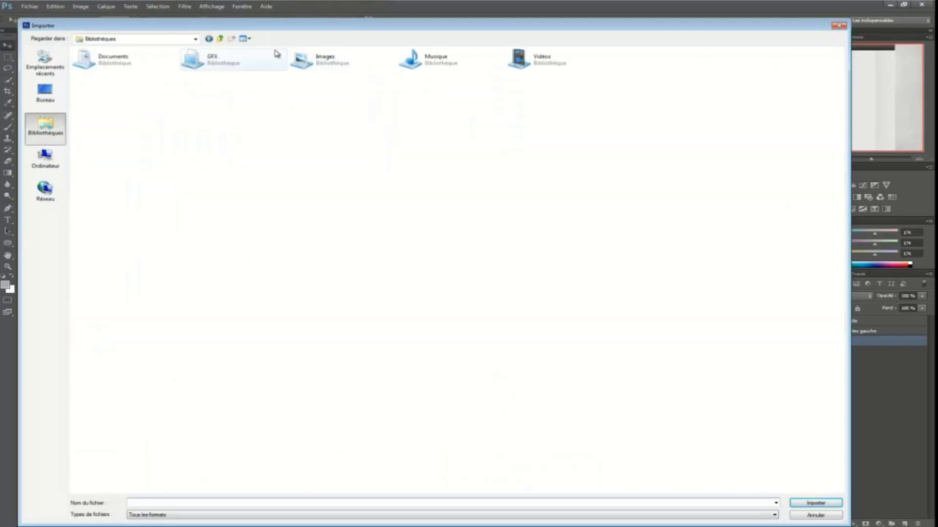
pyautogui.doubleClick(273, 58)
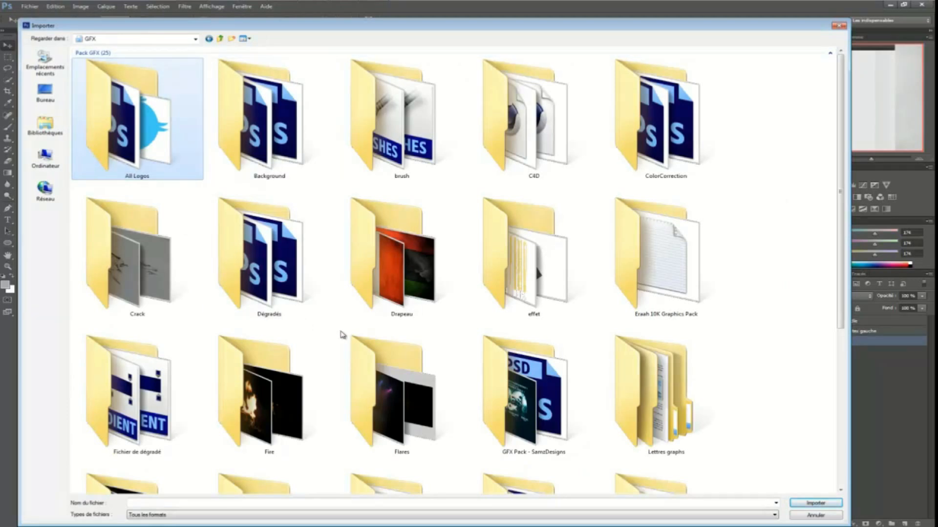
pyautogui.click(440, 293)
pyautogui.scroll(-1, 441, 291)
pyautogui.scroll(-2, 442, 292)
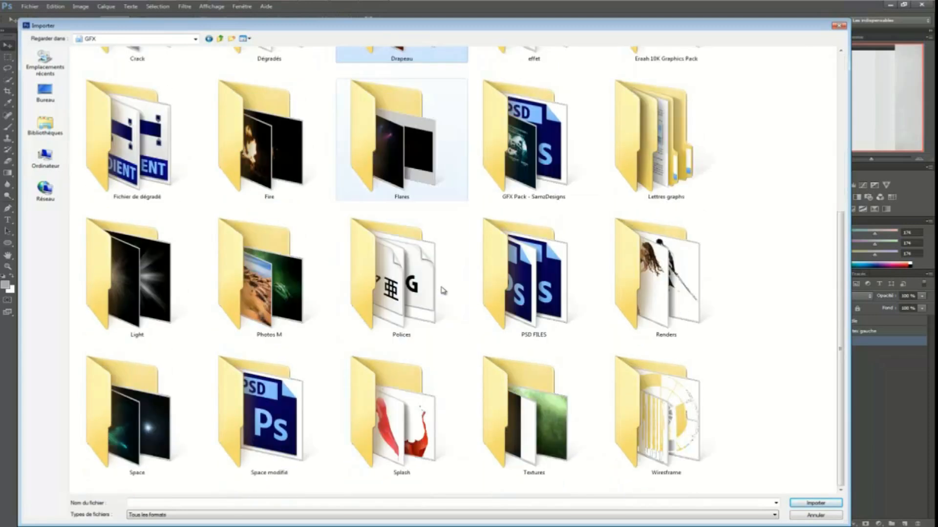
pyautogui.doubleClick(435, 427)
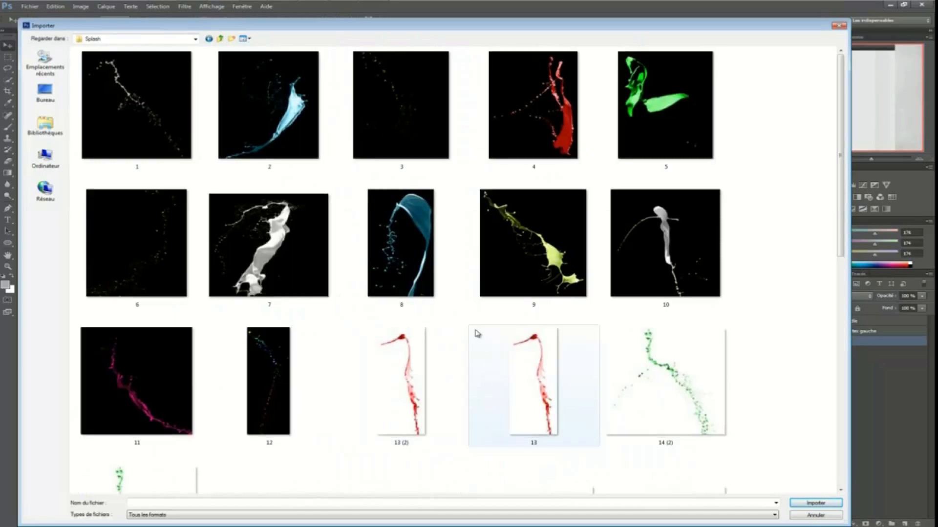
pyautogui.click(477, 334)
pyautogui.scroll(-10, 527, 351)
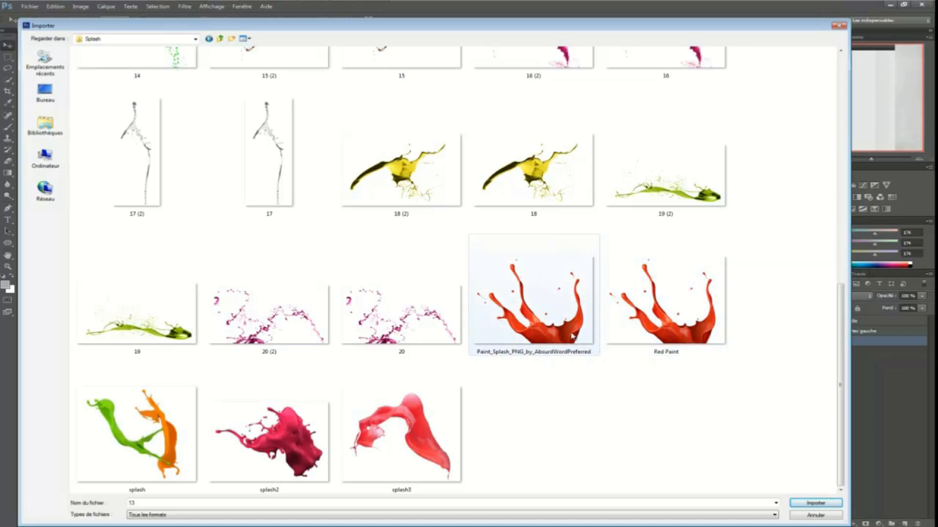
pyautogui.doubleClick(653, 320)
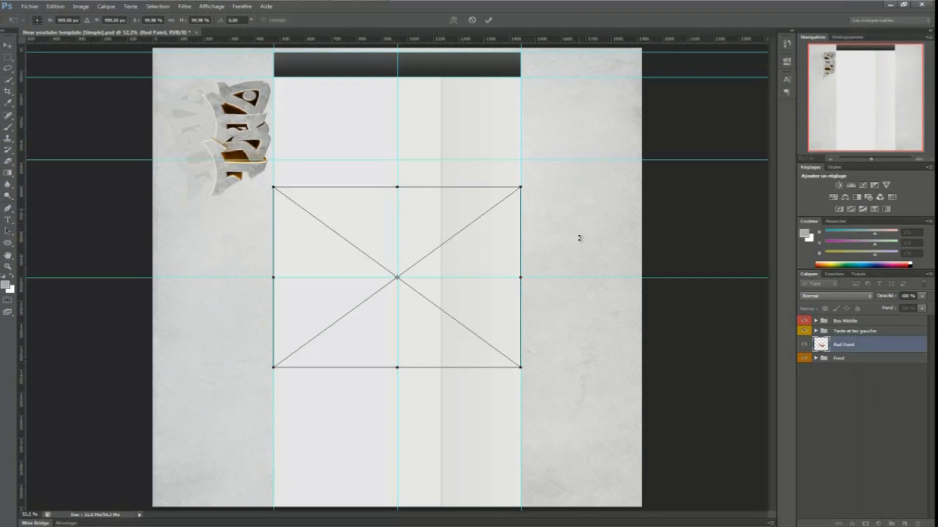
# Rotate the placed paint splash by -90°, scale it proportionally to about 57% and position it behind the graffiti lettering.
pyautogui.moveTo(580, 238)
pyautogui.mouseDown()
pyautogui.moveTo(491, 136)
pyautogui.moveTo(318, 125)
pyautogui.moveTo(316, 134)
pyautogui.moveTo(353, 124)
pyautogui.mouseUp()
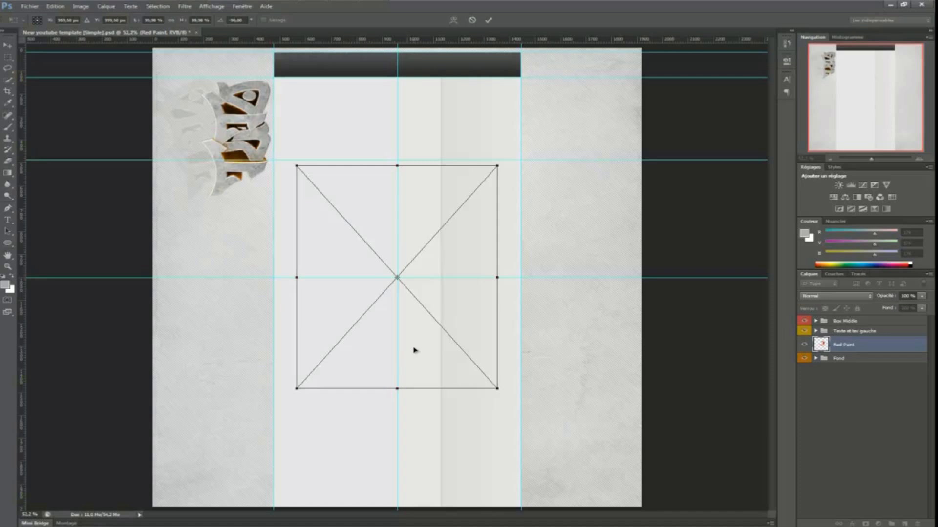
pyautogui.moveTo(414, 351)
pyautogui.mouseDown()
pyautogui.moveTo(286, 244)
pyautogui.moveTo(209, 221)
pyautogui.moveTo(191, 221)
pyautogui.moveTo(185, 237)
pyautogui.mouseUp()
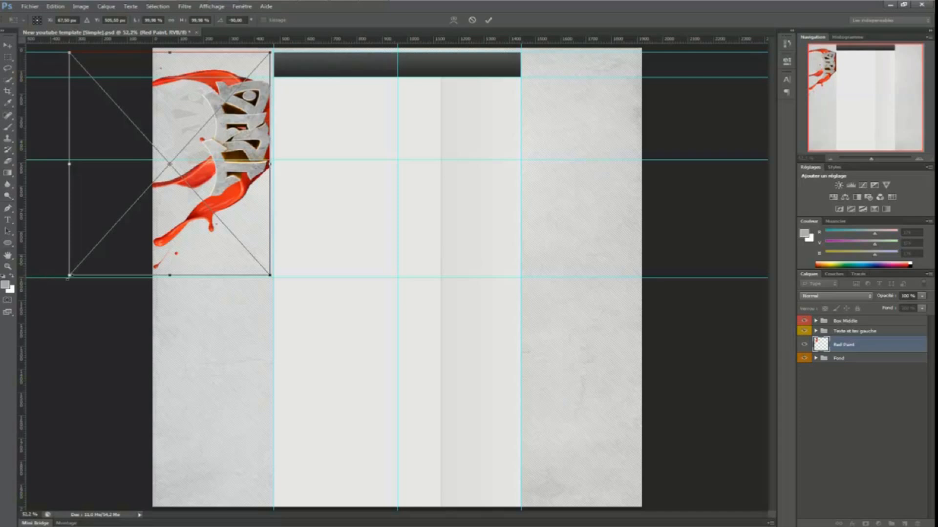
pyautogui.keyDown('shift'); pyautogui.moveTo(68, 277); pyautogui.dragTo(182, 199); pyautogui.keyUp('shift')
pyautogui.moveTo(228, 151); pyautogui.dragTo(228, 175)
# Nudge the splash down and right until its edge meets the content area's left guide, and commit the placement.
pyautogui.press('Down')
pyautogui.press('Down')
pyautogui.press('Down')
pyautogui.press('Down')
pyautogui.press('Down')
pyautogui.press('Down')
pyautogui.press('Down')
pyautogui.press('Down')
pyautogui.press('Down')
pyautogui.press('Down')
pyautogui.press('Down')
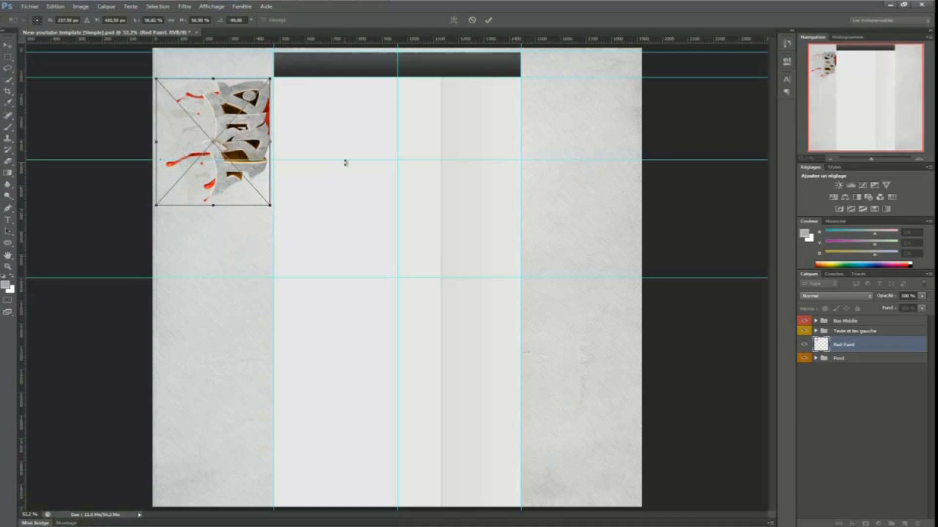
pyautogui.press('Right')
pyautogui.press('Right')
pyautogui.press('Right')
pyautogui.press('Right')
pyautogui.press('Right')
pyautogui.press('Right')
pyautogui.press('Right')
pyautogui.press('Right')
pyautogui.press('Right')
pyautogui.press('Right')
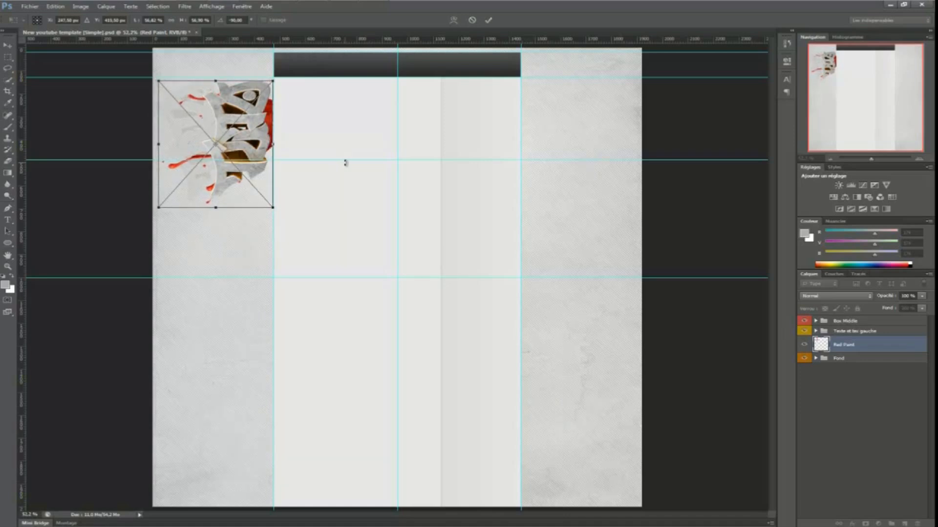
pyautogui.press('Right')
pyautogui.press('Right')
pyautogui.press('Right')
pyautogui.press('Right')
pyautogui.press('Right')
pyautogui.press('Right')
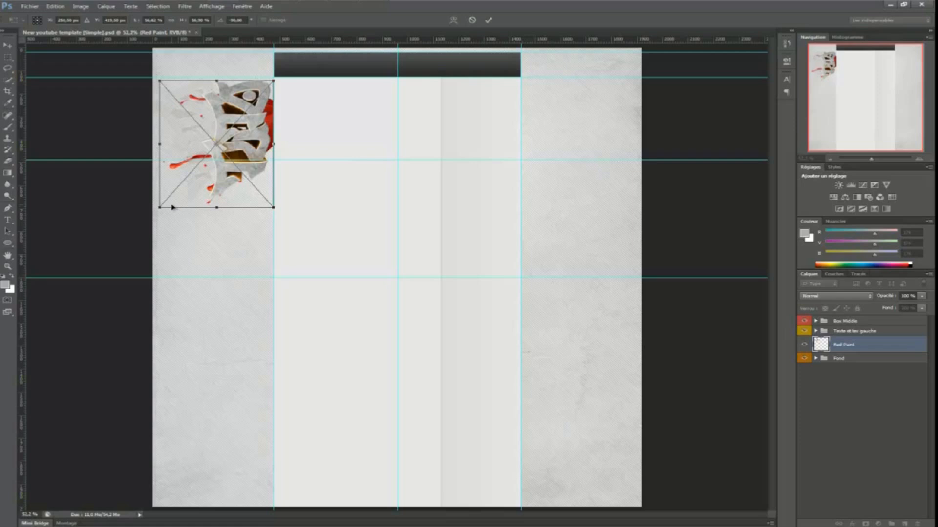
pyautogui.press('Down')
pyautogui.press('Down')
pyautogui.press('Down')
pyautogui.press('Down')
pyautogui.press('Down')
pyautogui.press('Down')
pyautogui.press('Down')
pyautogui.press('Down')
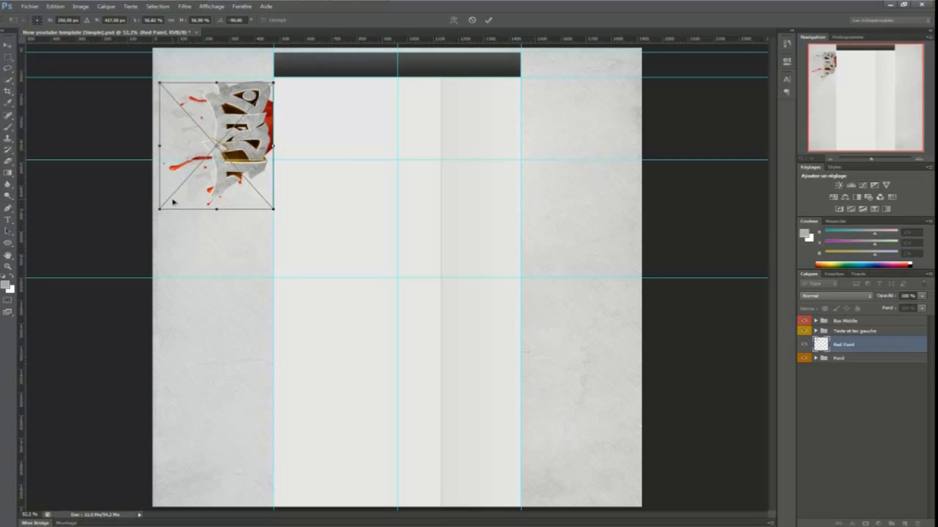
pyautogui.press('Return')
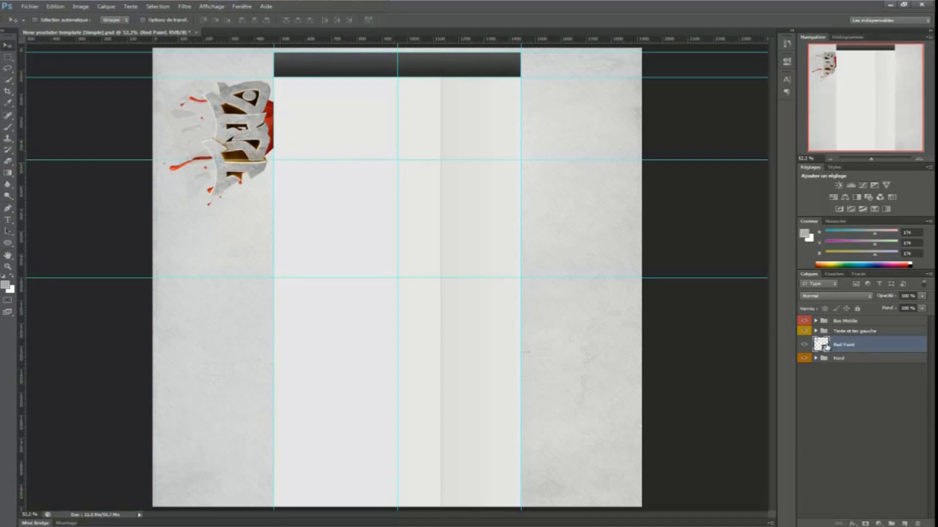
# Rasterize the Red Paint layer and remove its colour with a Hue/Saturation adjustment.
pyautogui.rightClick(851, 342)
pyautogui.click(866, 134)
pyautogui.hotkey('ctrl', 'u')
pyautogui.moveTo(470, 229); pyautogui.dragTo(283, 236)
pyautogui.click(598, 165)
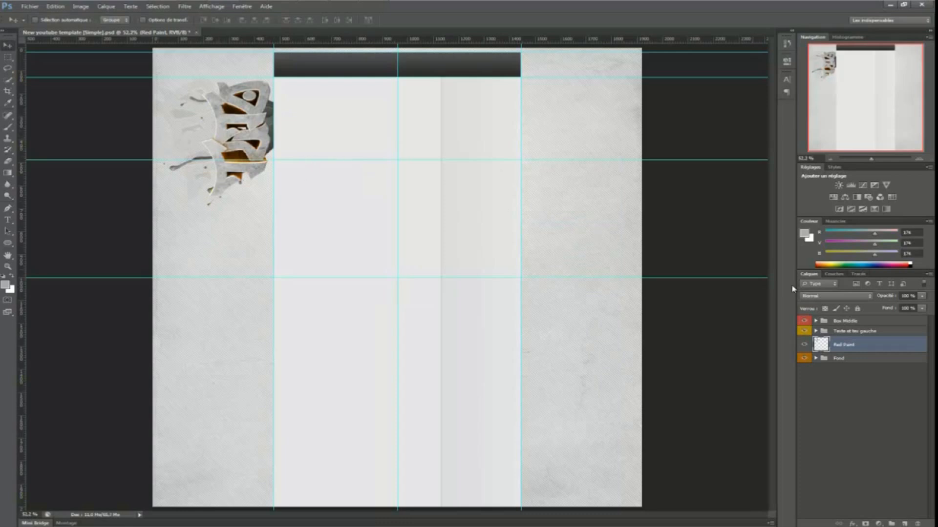
# Add an orange (ff8a00) colour overlay to the Red Paint layer, using the Incrustation blending mode.
pyautogui.doubleClick(890, 346)
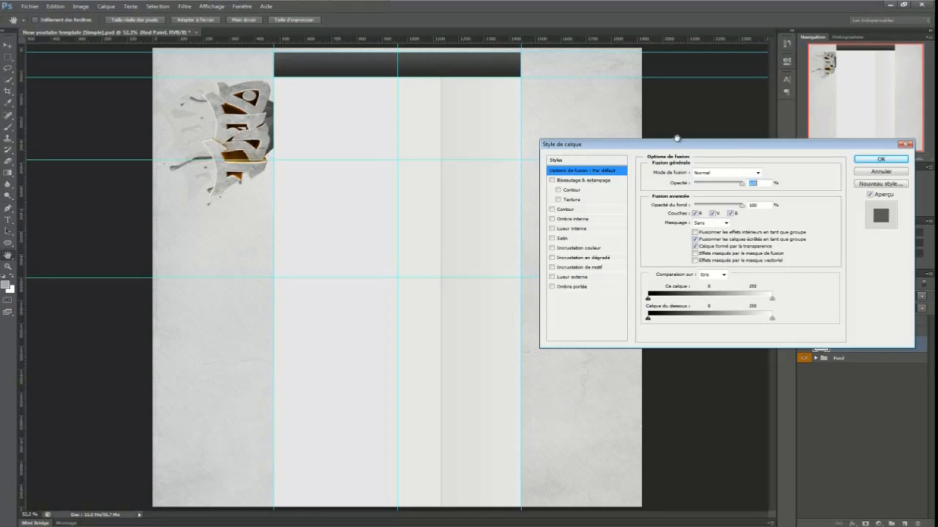
pyautogui.moveTo(698, 147); pyautogui.dragTo(441, 110)
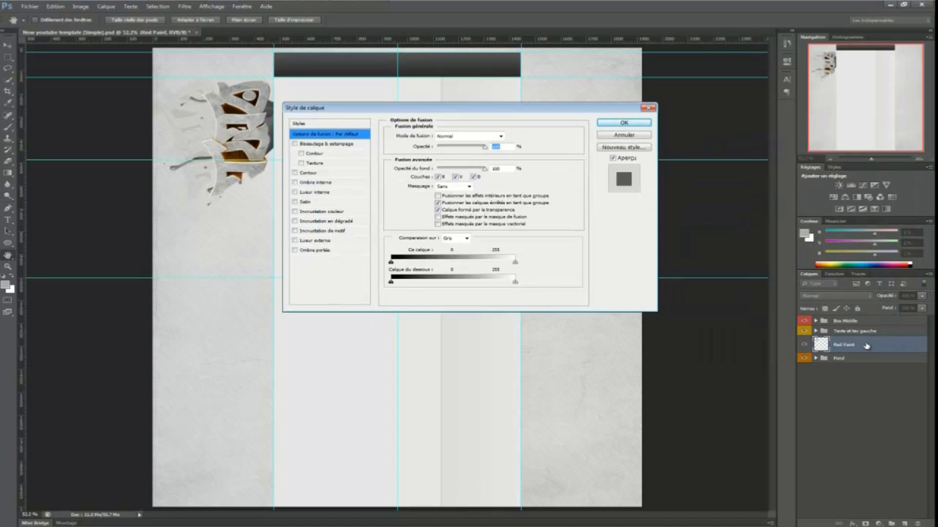
pyautogui.click(324, 213)
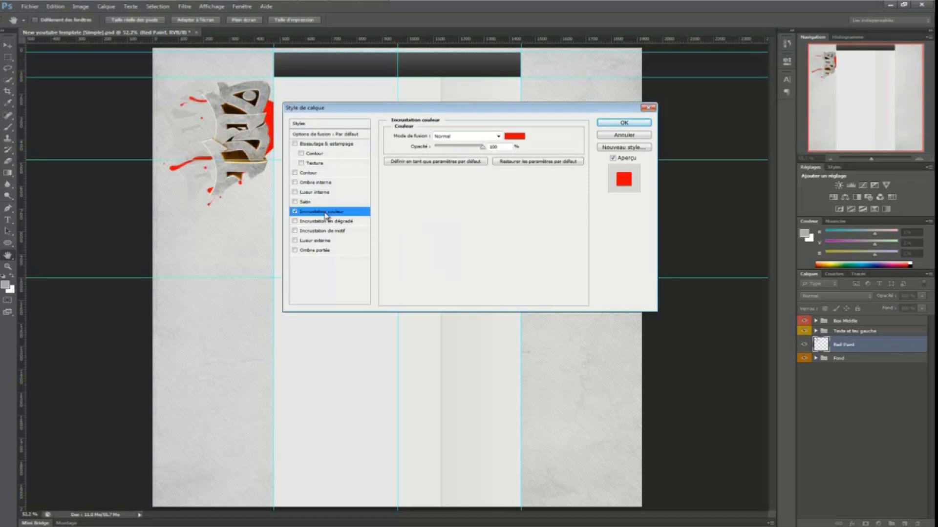
pyautogui.click(514, 136)
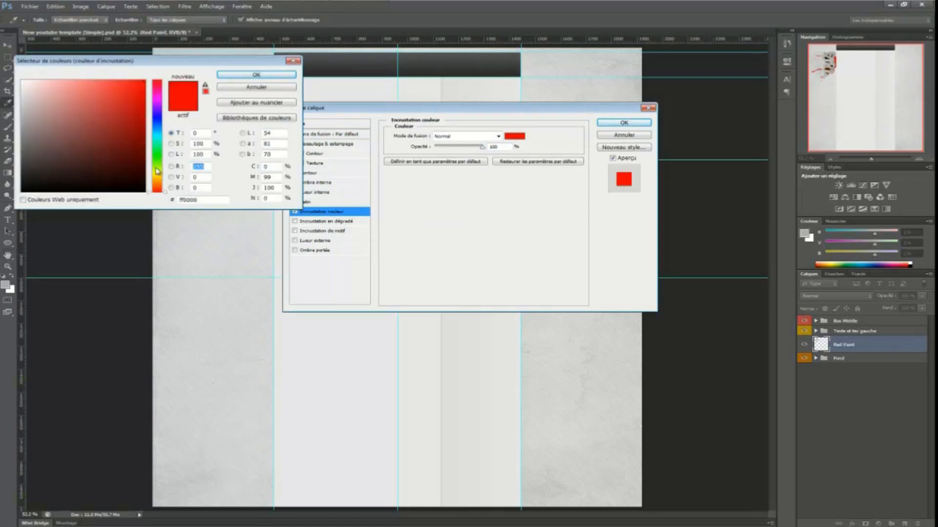
pyautogui.click(164, 181)
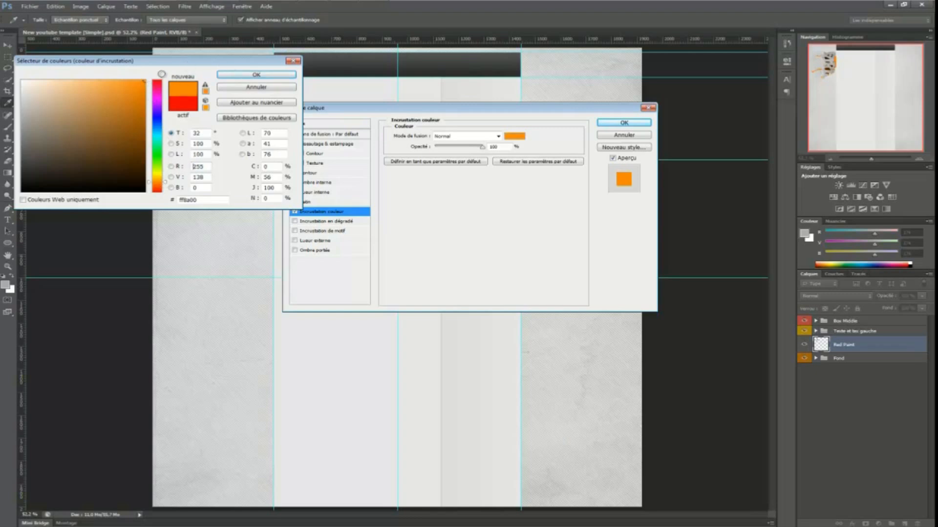
pyautogui.click(230, 75)
pyautogui.click(459, 136)
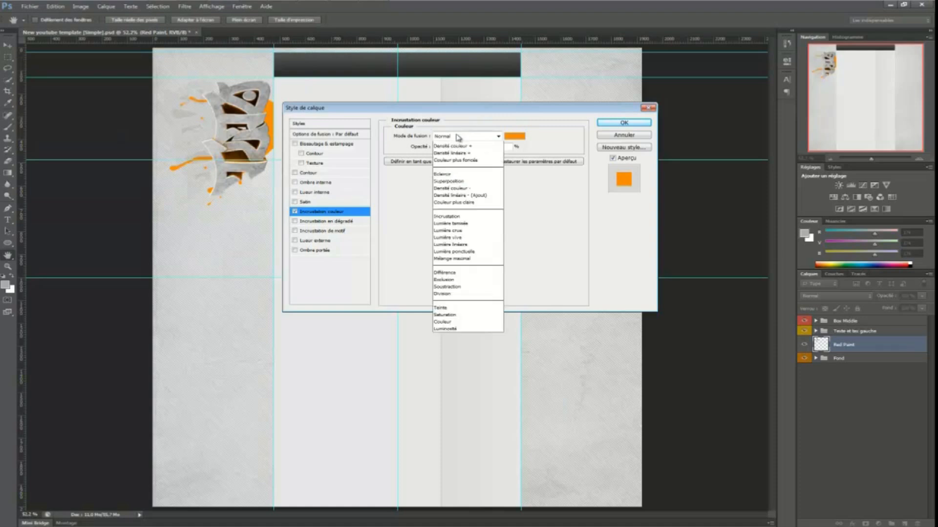
pyautogui.click(459, 263)
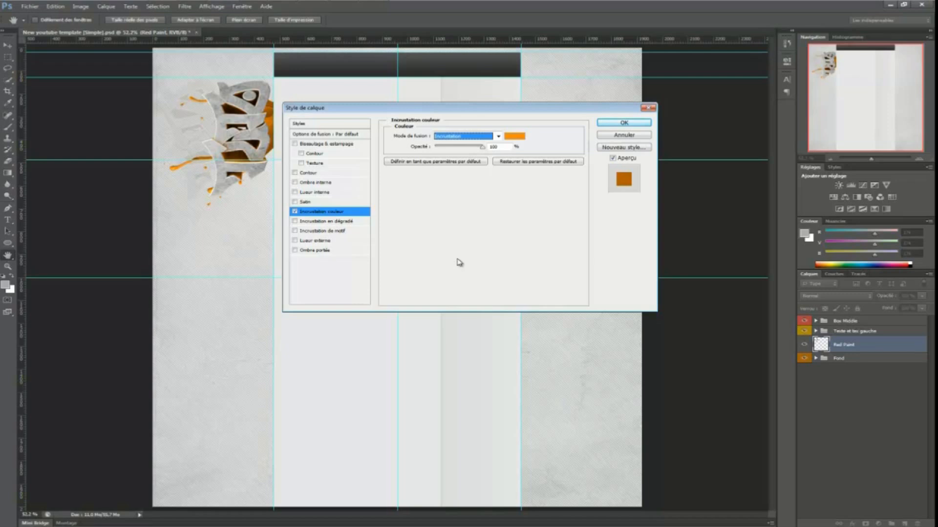
pyautogui.click(623, 122)
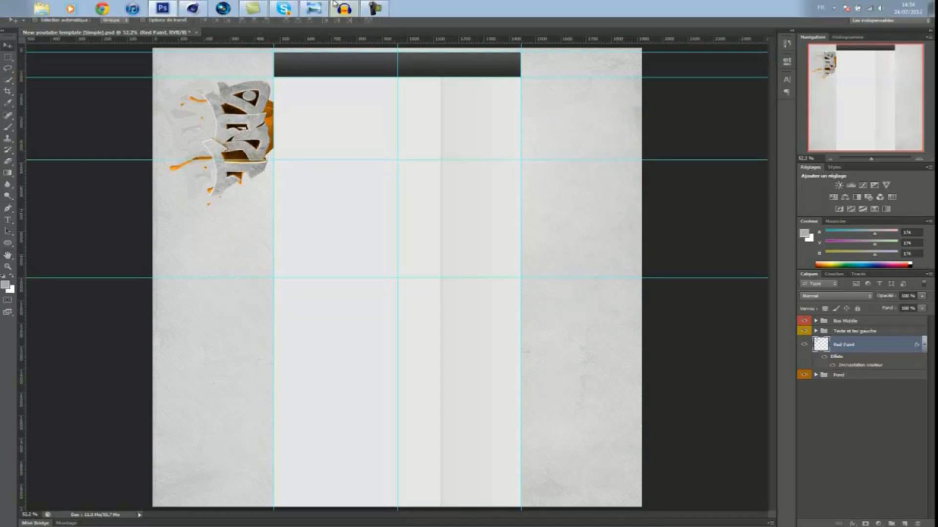
# Check the reference image, collapse the Red Paint layer's effects list and duplicate the layer.
pyautogui.click(313, 6)
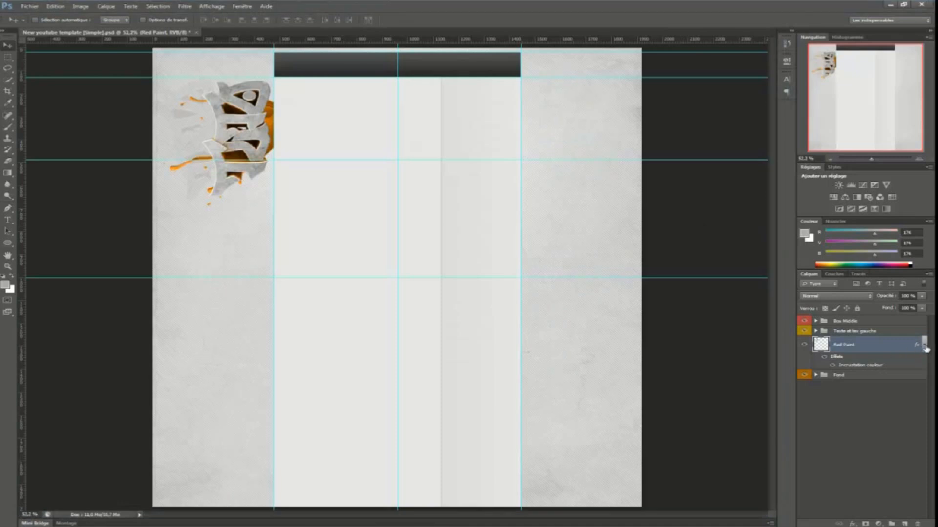
pyautogui.click(925, 347)
pyautogui.click(925, 347)
pyautogui.click(925, 346)
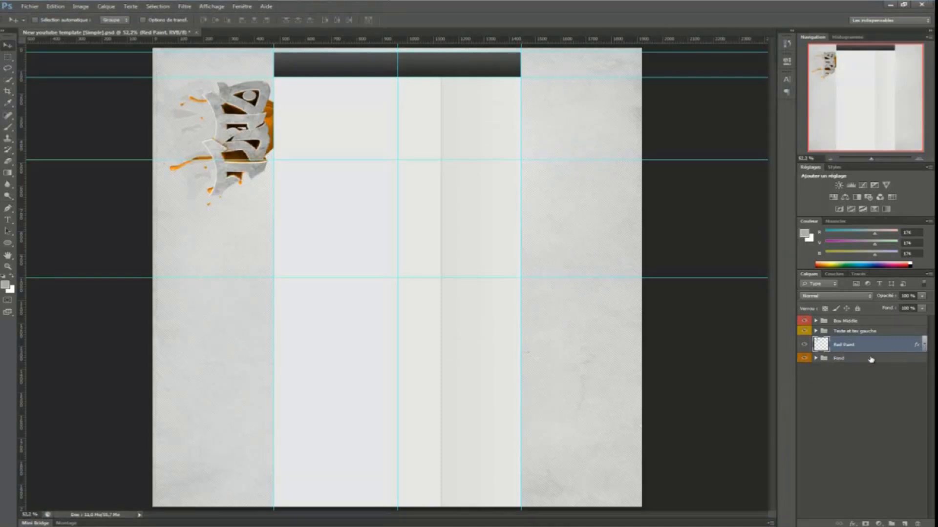
pyautogui.rightClick(863, 351)
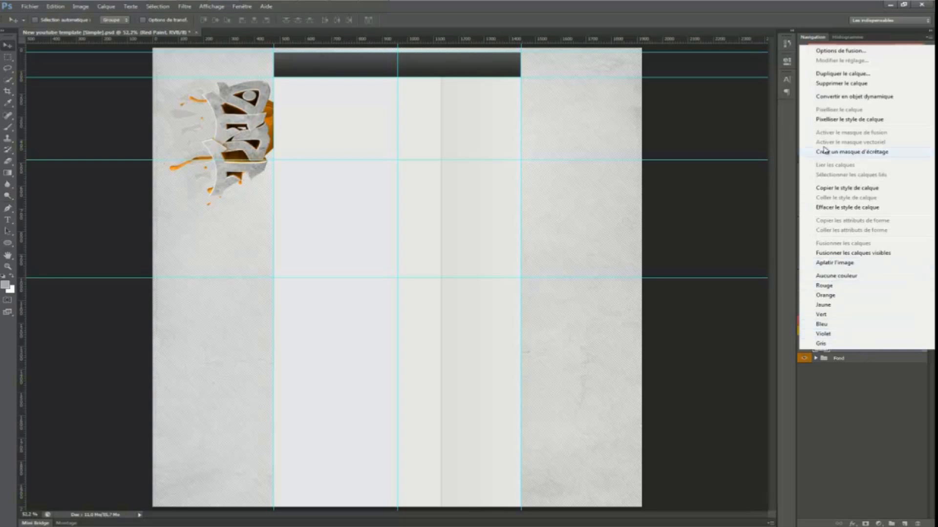
pyautogui.click(843, 73)
pyautogui.click(476, 159)
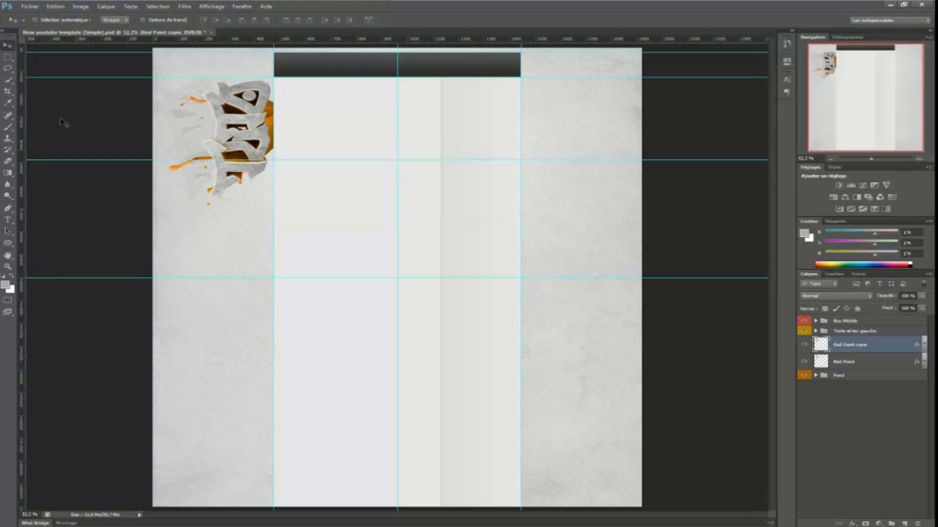
# Scale Red Paint copie to about 69%, rotate it -15° and place it behind the lower part of the lettering.
pyautogui.click(55, 6)
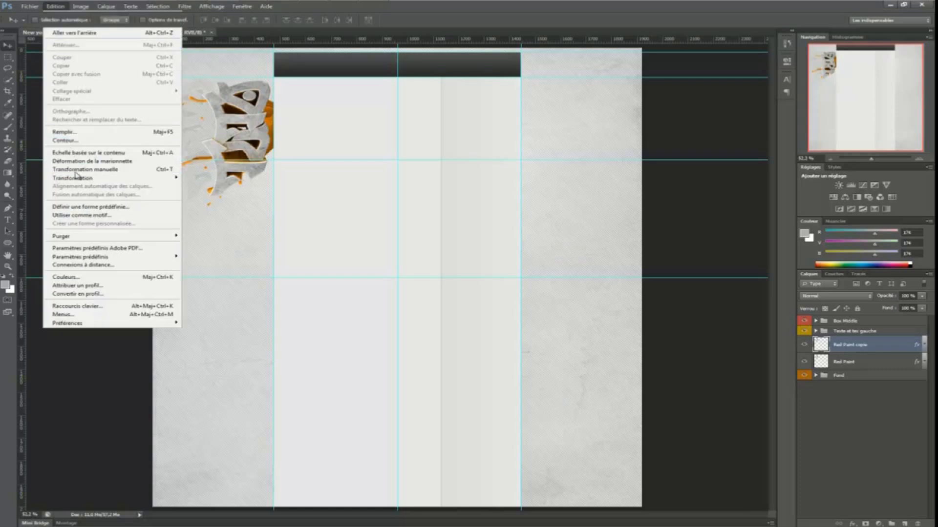
pyautogui.hotkey('ctrl', 't')
pyautogui.moveTo(227, 158)
pyautogui.mouseDown()
pyautogui.moveTo(184, 185)
pyautogui.moveTo(199, 185)
pyautogui.mouseUp()
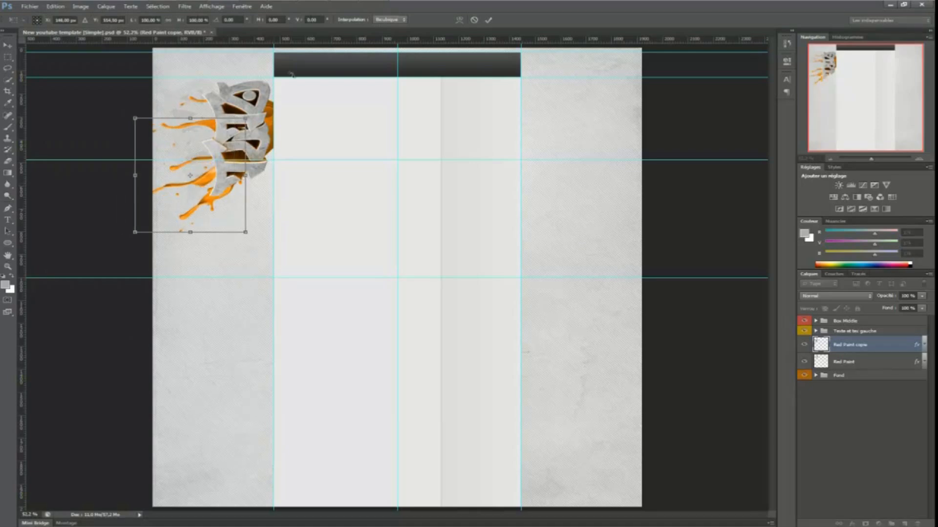
pyautogui.moveTo(269, 83)
pyautogui.keyDown('shift'); pyautogui.mouseDown()
pyautogui.moveTo(248, 90)
pyautogui.moveTo(208, 148)
pyautogui.mouseUp(); pyautogui.keyUp('shift')
pyautogui.moveTo(217, 181)
pyautogui.mouseDown()
pyautogui.moveTo(242, 161)
pyautogui.moveTo(224, 165)
pyautogui.mouseUp()
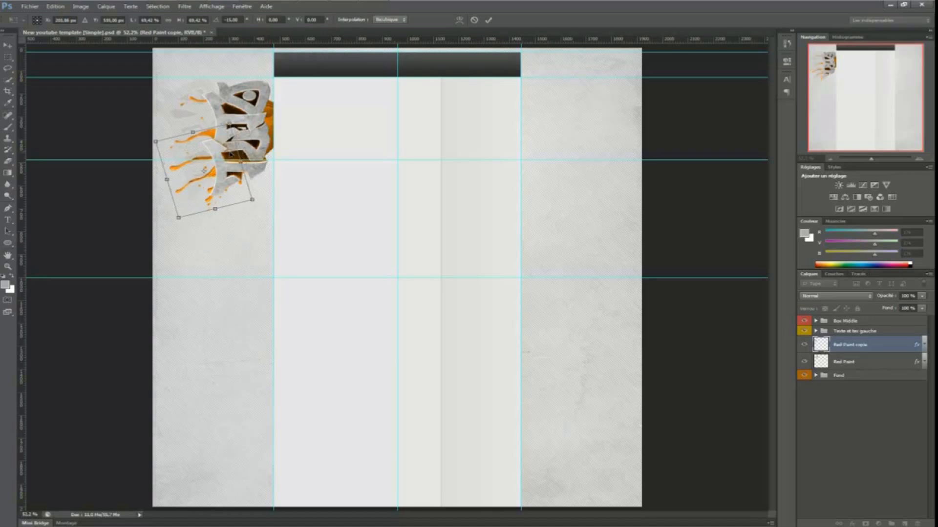
pyautogui.press('Return')
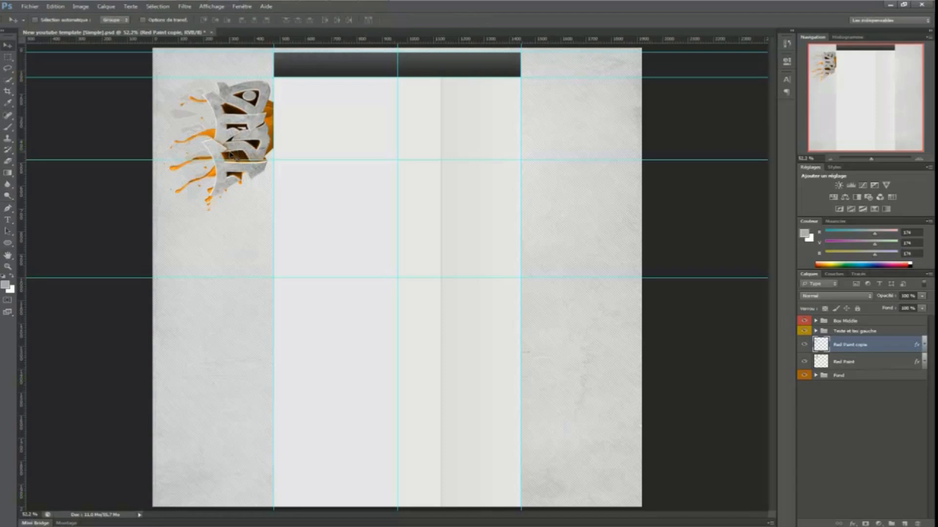
# Duplicate the Red Paint copie layer and move the duplicate up behind the top of the lettering.
pyautogui.rightClick(855, 342)
pyautogui.click(842, 72)
pyautogui.click(459, 162)
pyautogui.moveTo(241, 101)
pyautogui.mouseDown()
pyautogui.moveTo(247, 86)
pyautogui.moveTo(239, 84)
pyautogui.mouseUp()
# Rotate the Red Paint copie 2 splash to about 44° and move it up behind the top of the lettering.
pyautogui.moveTo(11, 5)
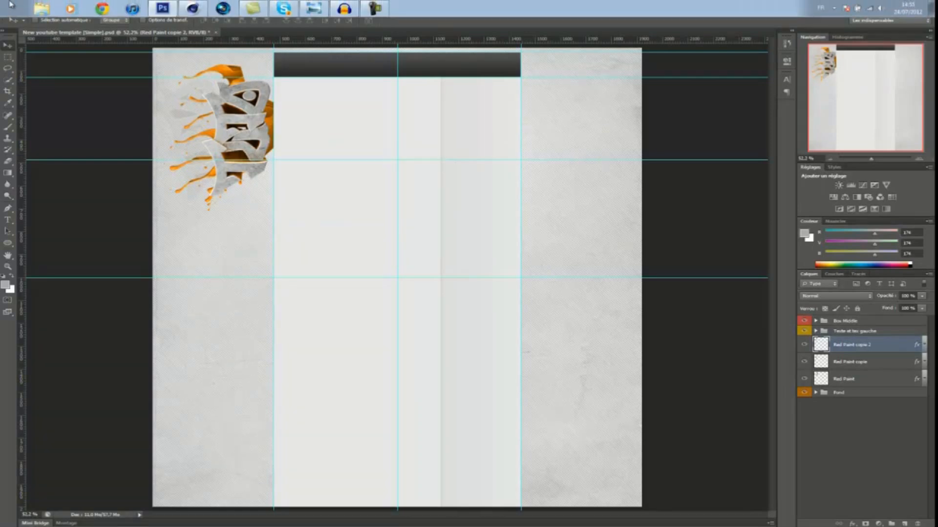
pyautogui.click(55, 6)
pyautogui.click(89, 170)
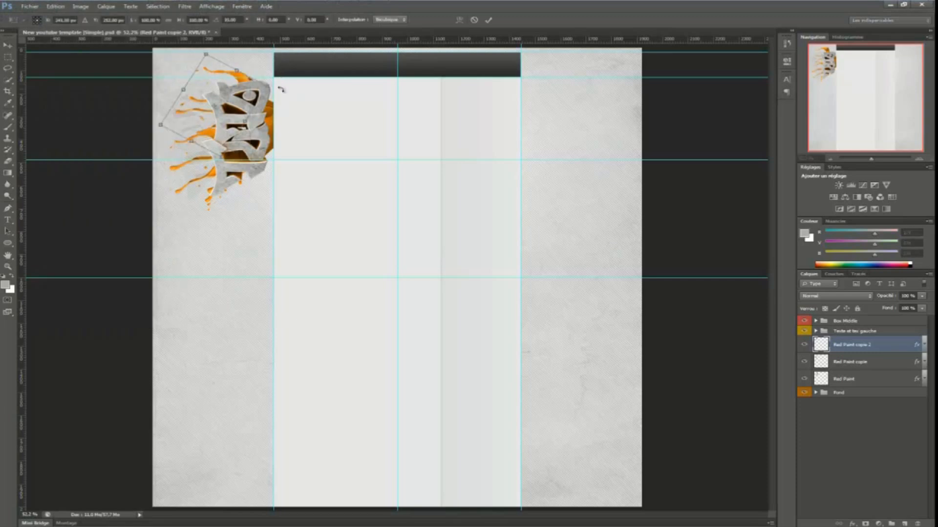
pyautogui.moveTo(222, 110); pyautogui.dragTo(221, 96)
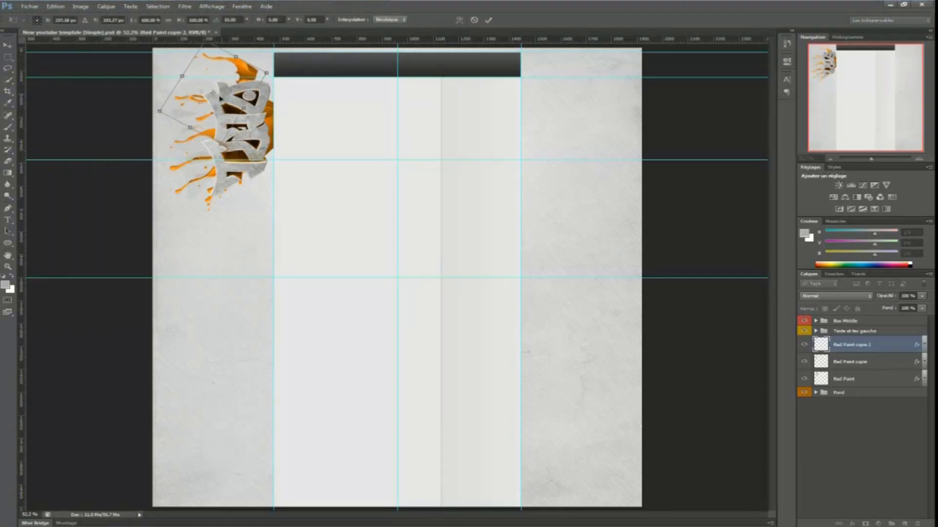
pyautogui.moveTo(328, 57); pyautogui.dragTo(318, 82)
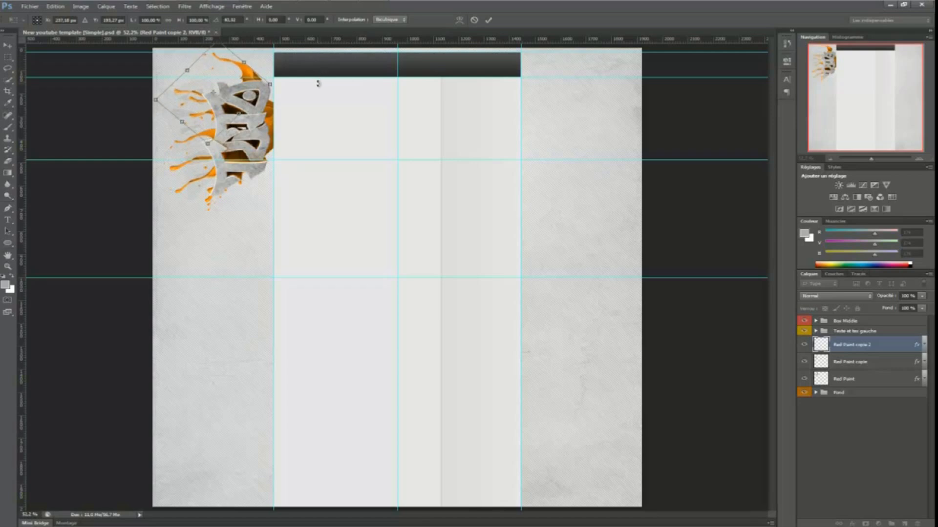
pyautogui.press('Return')
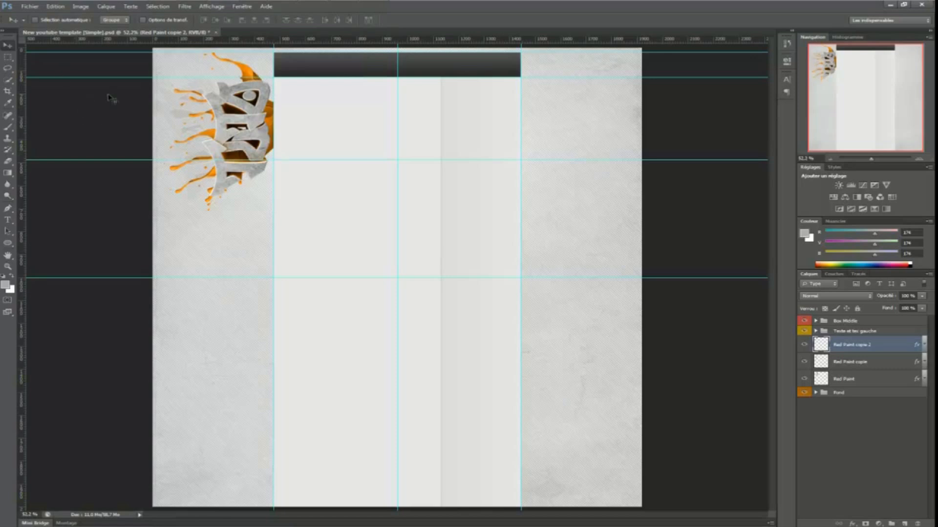
# Duplicate the Red Paint copie 2 layer and position the duplicate behind the upper left part of the lettering.
pyautogui.rightClick(854, 355)
pyautogui.click(855, 65)
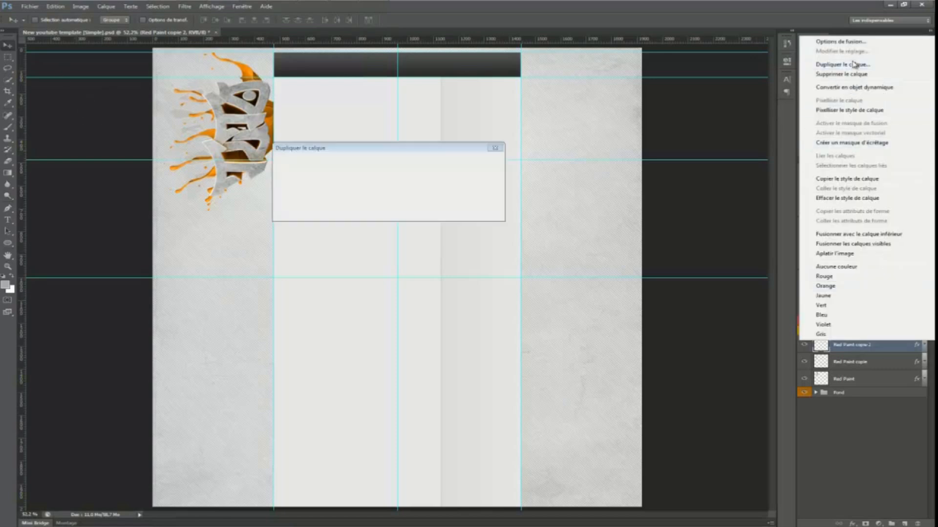
pyautogui.click(474, 161)
pyautogui.moveTo(246, 137)
pyautogui.mouseDown()
pyautogui.moveTo(205, 230)
pyautogui.moveTo(197, 307)
pyautogui.moveTo(234, 300)
pyautogui.moveTo(238, 282)
pyautogui.moveTo(227, 292)
pyautogui.moveTo(235, 258)
pyautogui.mouseUp()
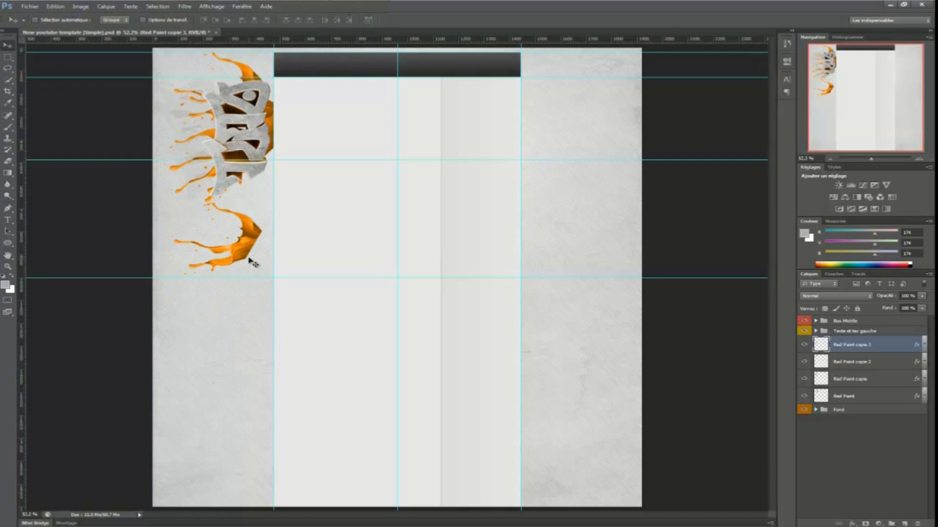
pyautogui.moveTo(250, 258); pyautogui.dragTo(250, 66)
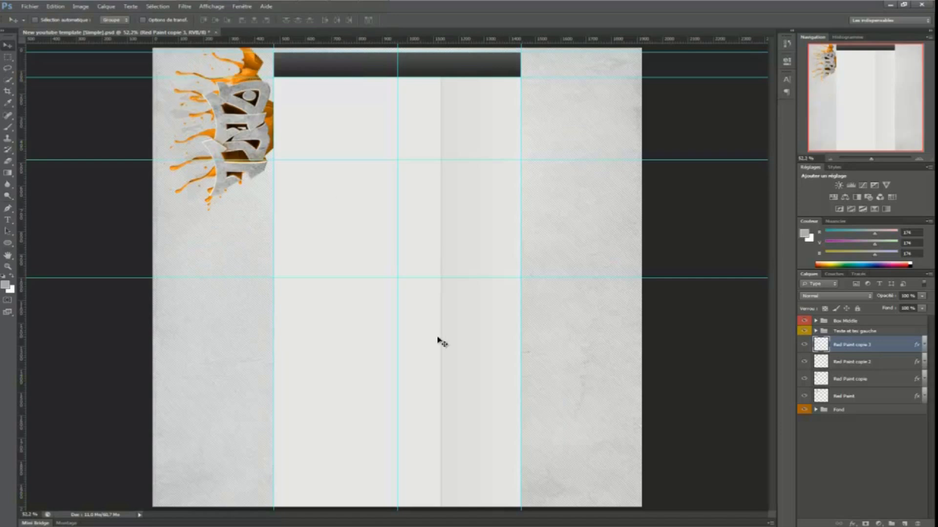
pyautogui.moveTo(258, 73); pyautogui.dragTo(243, 105)
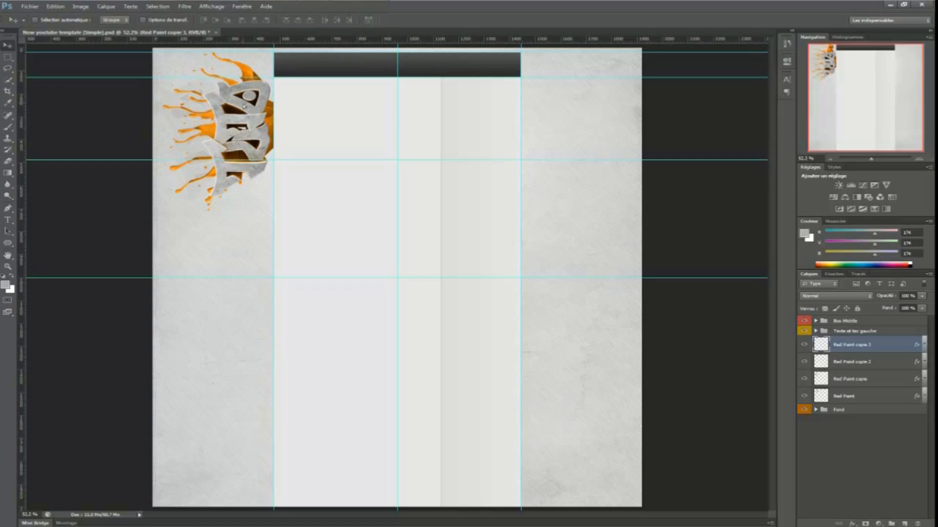
pyautogui.click(56, 6)
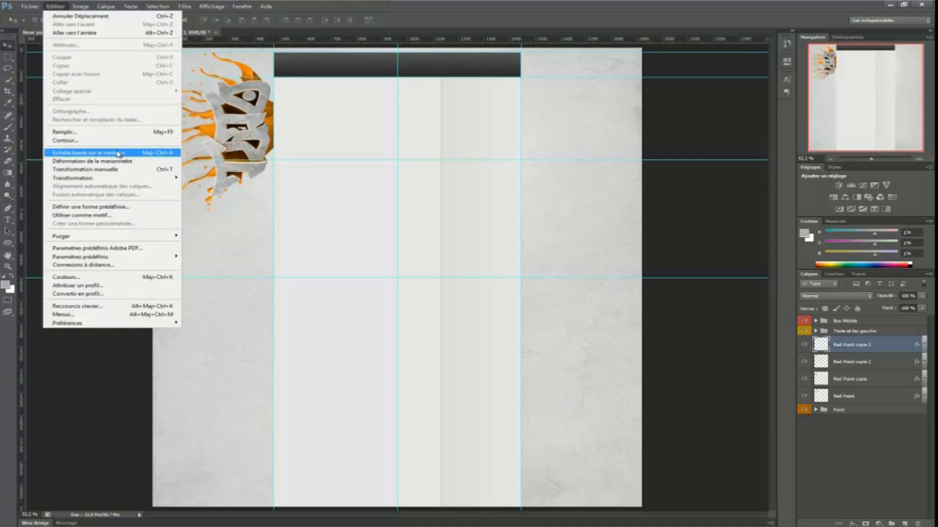
pyautogui.click(100, 170)
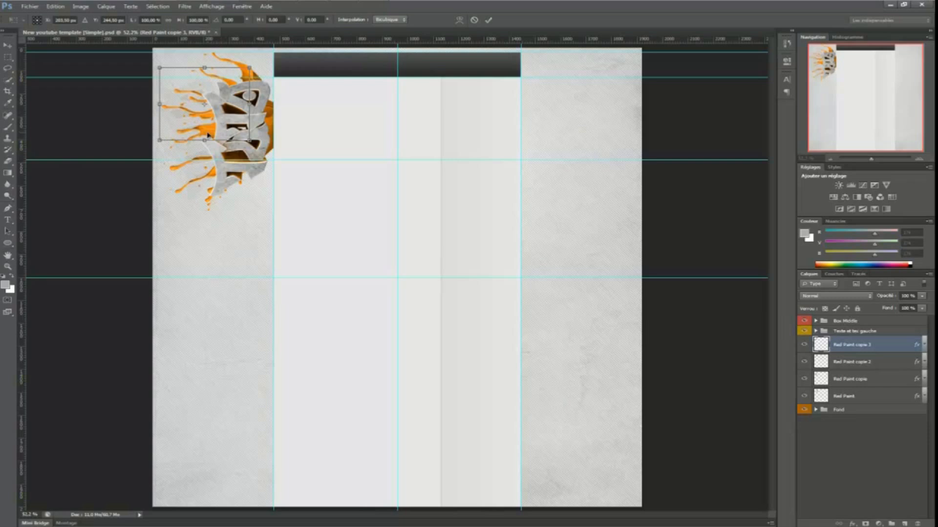
pyautogui.press('Return')
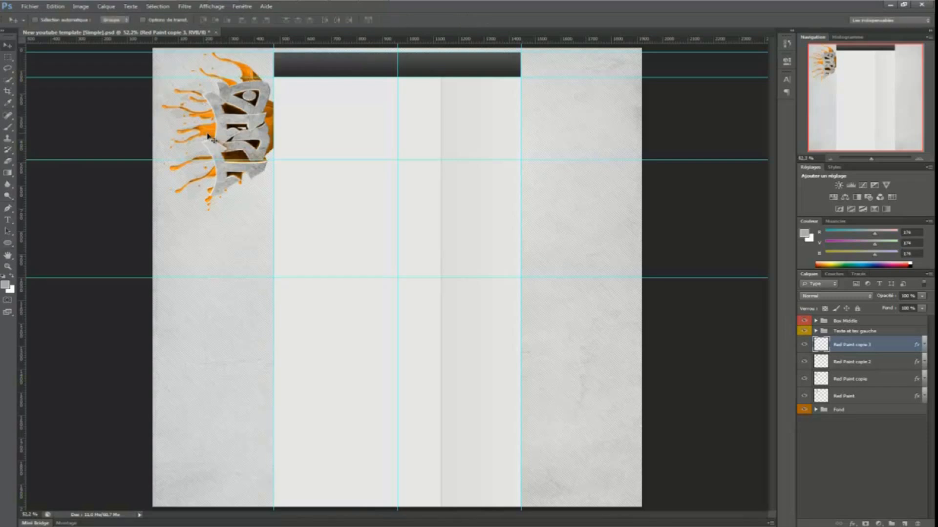
# Scale Red Paint copie 3 to about 87%, rotate it to about 13° and tuck it behind the upper left edge of the lettering.
pyautogui.hotkey('ctrl', 't')
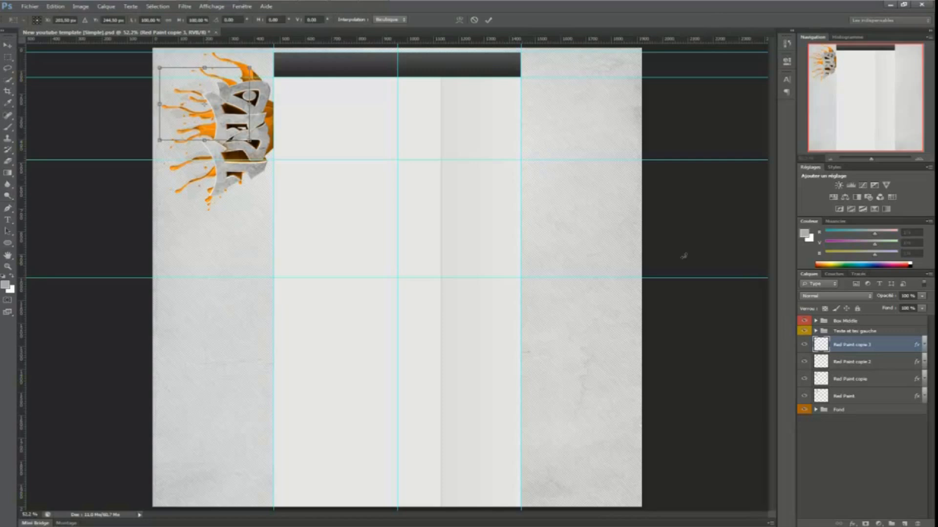
pyautogui.moveTo(205, 105)
pyautogui.mouseDown()
pyautogui.moveTo(203, 282)
pyautogui.moveTo(208, 266)
pyautogui.mouseUp()
pyautogui.moveTo(289, 226)
pyautogui.mouseDown()
pyautogui.moveTo(235, 188)
pyautogui.moveTo(94, 233)
pyautogui.moveTo(120, 167)
pyautogui.moveTo(160, 158)
pyautogui.moveTo(311, 397)
pyautogui.moveTo(220, 222)
pyautogui.moveTo(198, 273)
pyautogui.moveTo(340, 292)
pyautogui.moveTo(358, 218)
pyautogui.moveTo(333, 182)
pyautogui.mouseUp()
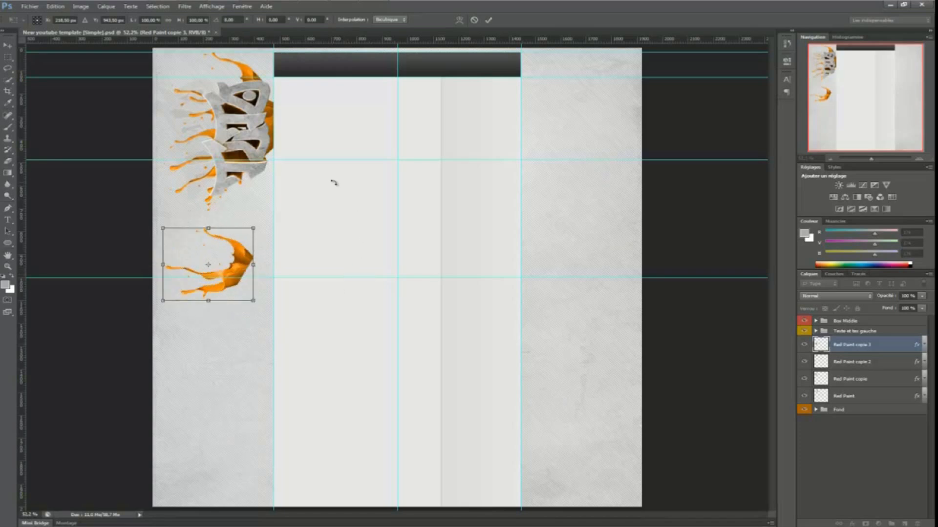
pyautogui.moveTo(164, 300); pyautogui.dragTo(175, 291)
pyautogui.moveTo(345, 226); pyautogui.dragTo(345, 203)
pyautogui.moveTo(233, 271)
pyautogui.mouseDown()
pyautogui.moveTo(241, 84)
pyautogui.moveTo(209, 111)
pyautogui.moveTo(218, 113)
pyautogui.mouseUp()
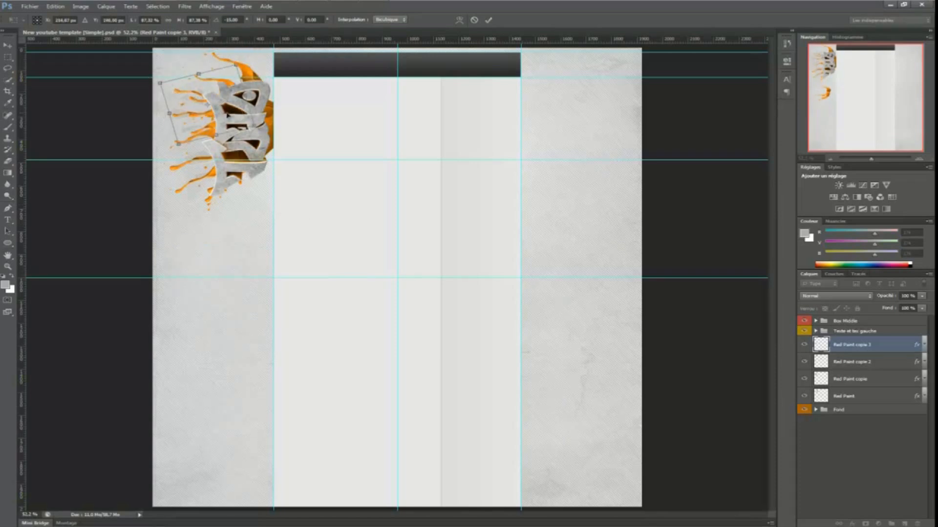
pyautogui.moveTo(286, 90); pyautogui.dragTo(279, 66)
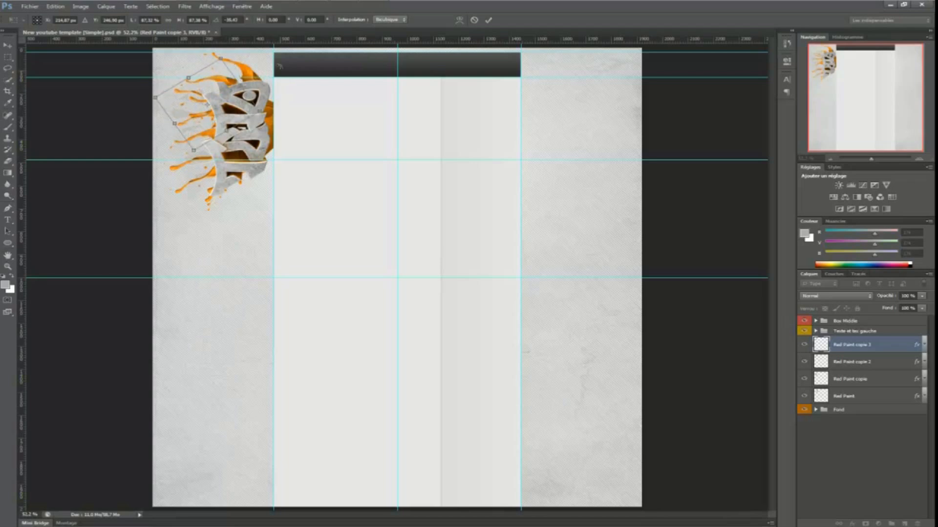
pyautogui.moveTo(227, 98); pyautogui.dragTo(238, 95)
pyautogui.moveTo(260, 56)
pyautogui.mouseDown()
pyautogui.moveTo(263, 100)
pyautogui.moveTo(234, 112)
pyautogui.moveTo(244, 100)
pyautogui.moveTo(221, 118)
pyautogui.mouseUp()
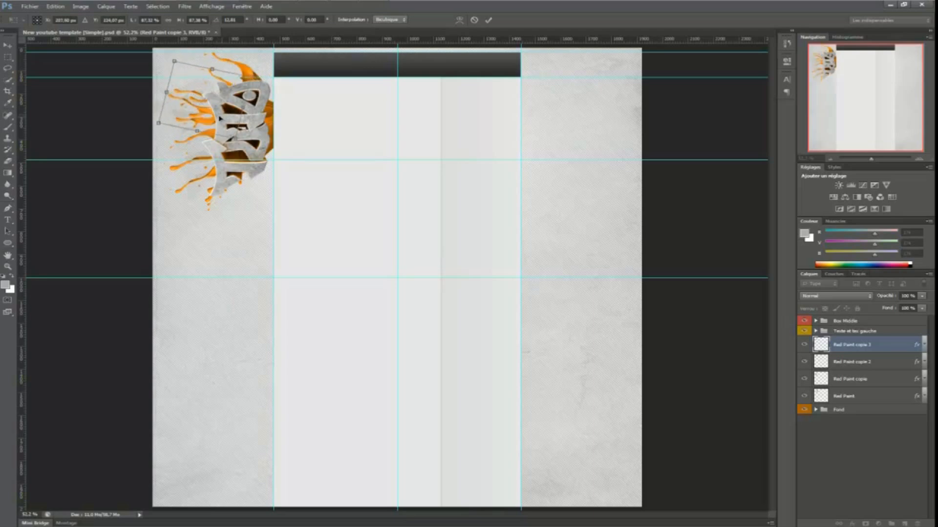
pyautogui.press('Return')
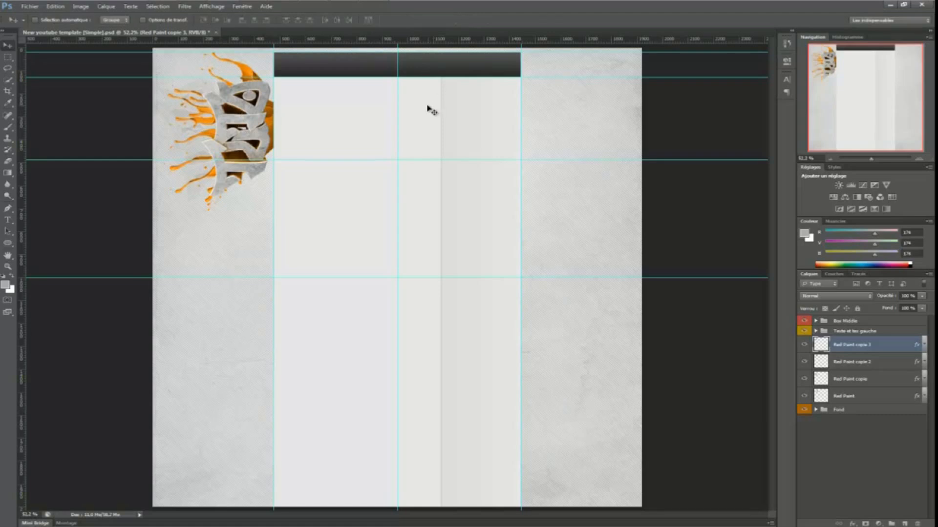
# Toggle the visibility of the individual Red Paint layers to identify each splash, and check the reference image.
pyautogui.click(799, 364)
pyautogui.click(804, 362)
pyautogui.click(803, 362)
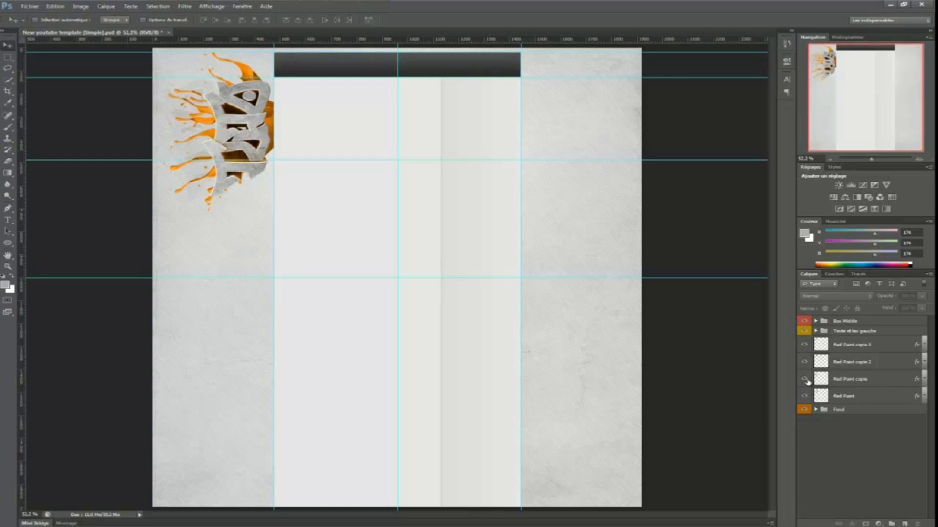
pyautogui.click(804, 379)
pyautogui.click(804, 379)
pyautogui.click(804, 395)
pyautogui.click(804, 396)
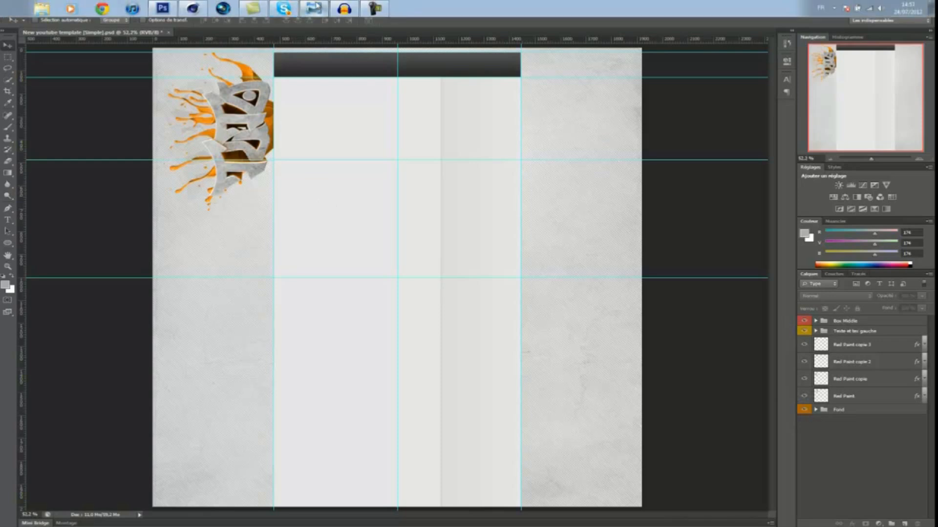
pyautogui.click(315, 6)
pyautogui.click(314, 7)
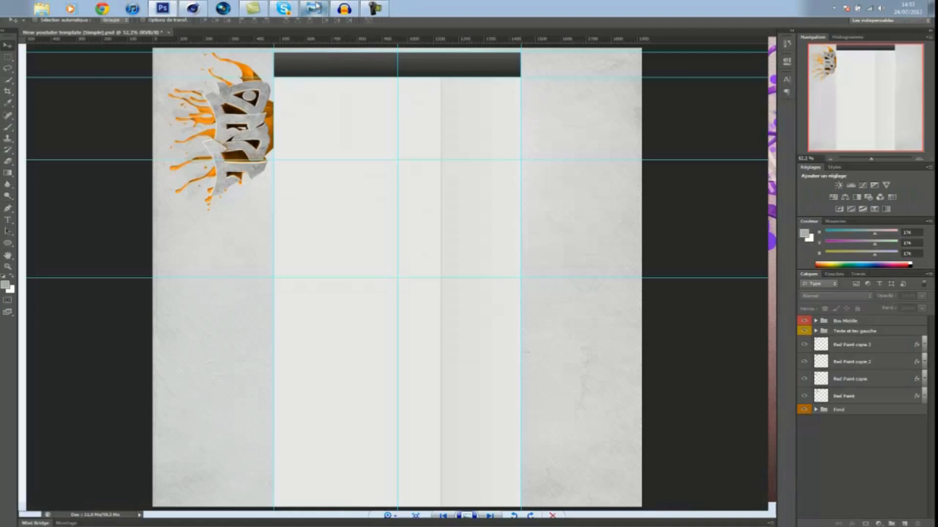
# Shift the Red Paint copie splash slightly at the lower lettering and move two horizontal guides down, including the one crossing the lettering.
pyautogui.click(839, 385)
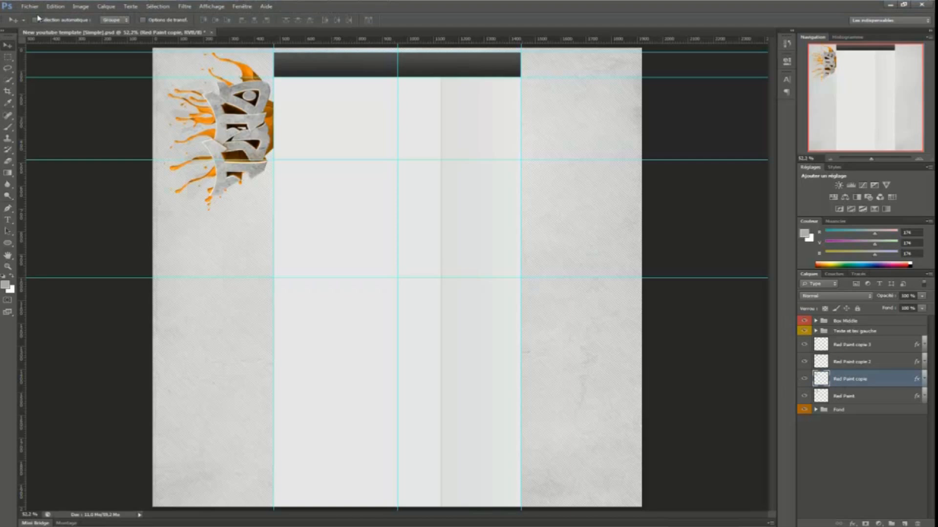
pyautogui.moveTo(213, 160)
pyautogui.mouseDown()
pyautogui.moveTo(215, 169)
pyautogui.moveTo(220, 145)
pyautogui.moveTo(209, 147)
pyautogui.mouseUp()
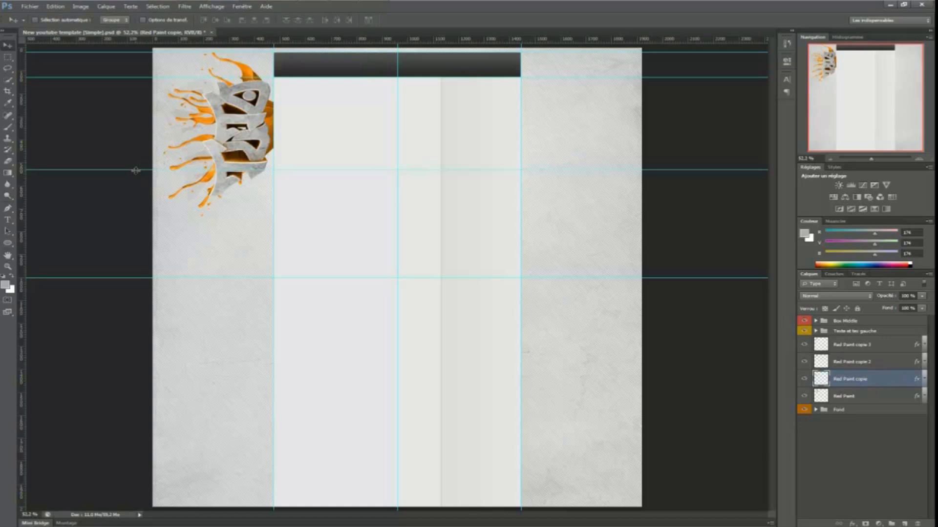
pyautogui.moveTo(136, 170); pyautogui.dragTo(130, 204)
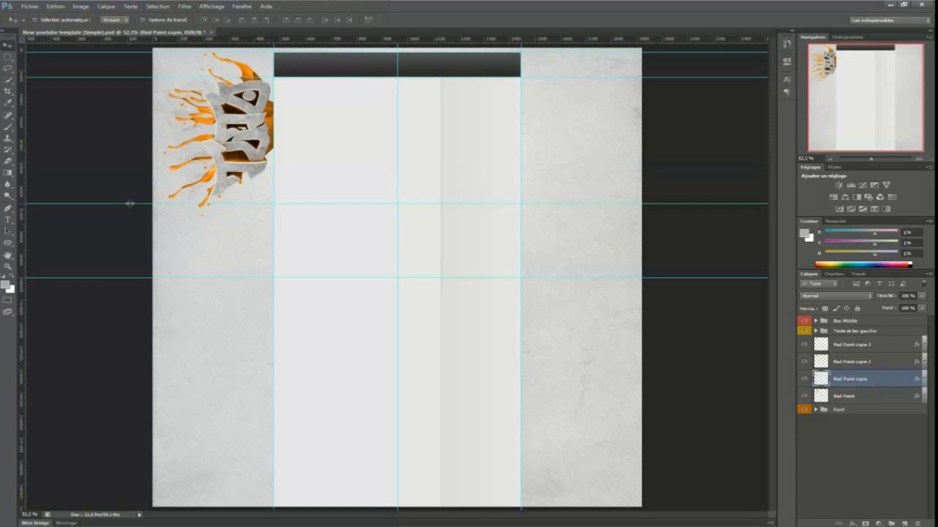
pyautogui.moveTo(130, 202); pyautogui.dragTo(134, 196)
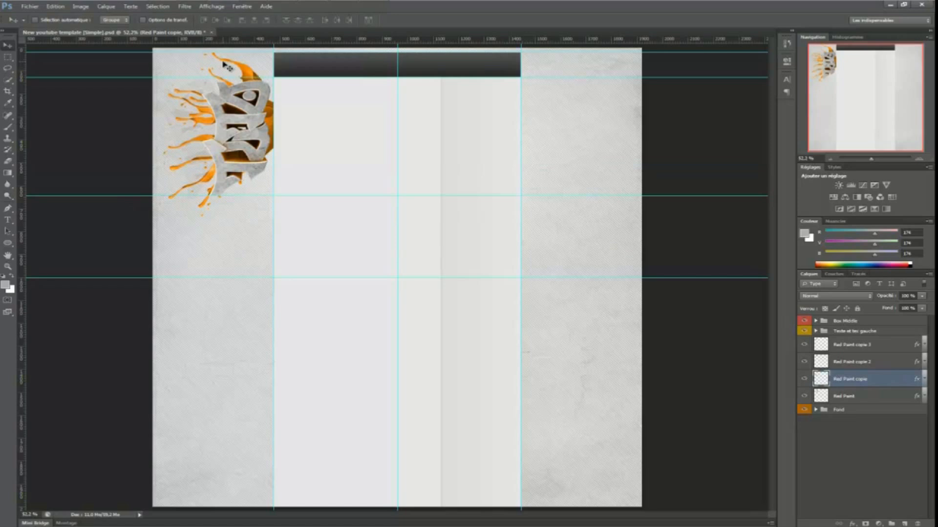
pyautogui.moveTo(218, 79); pyautogui.dragTo(216, 81)
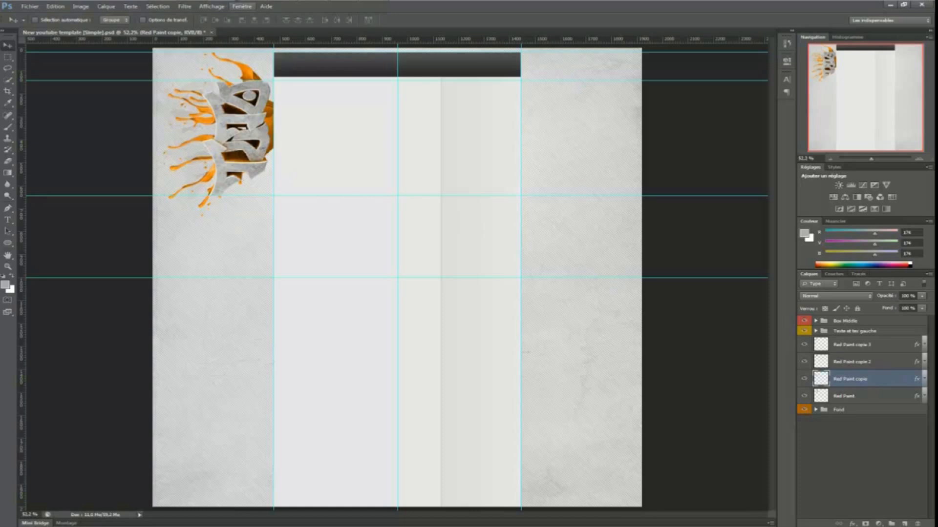
# Examine the paint splashes and decorations around the lettering in the violet reference image, and return to Photoshop.
pyautogui.moveTo(223, 9)
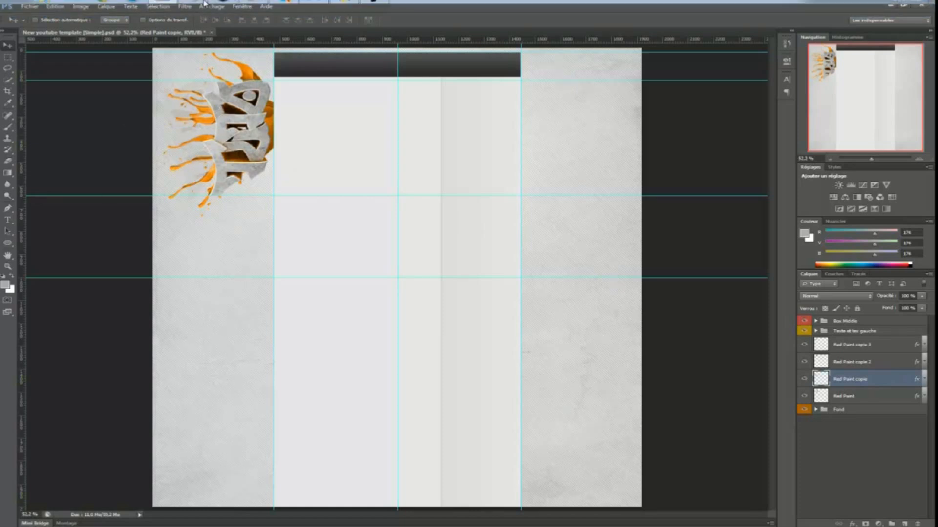
pyautogui.moveTo(249, 21)
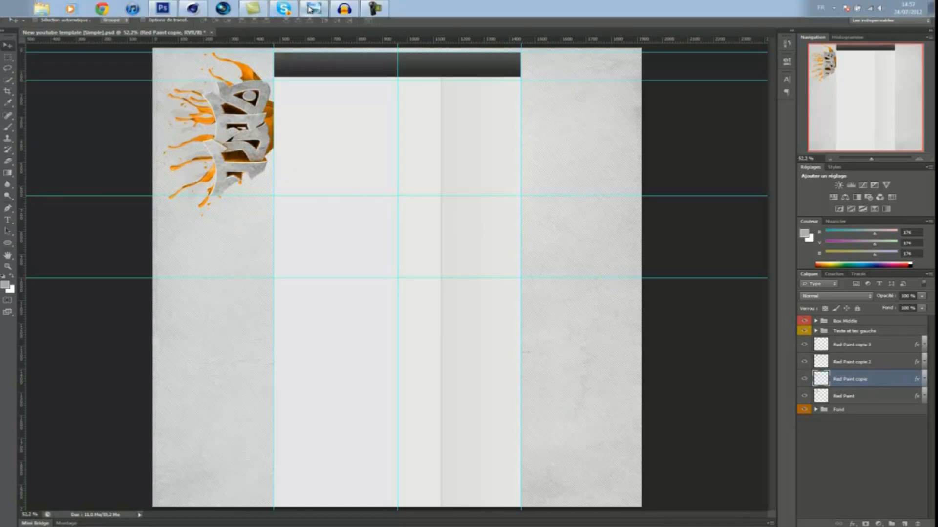
pyautogui.click(313, 9)
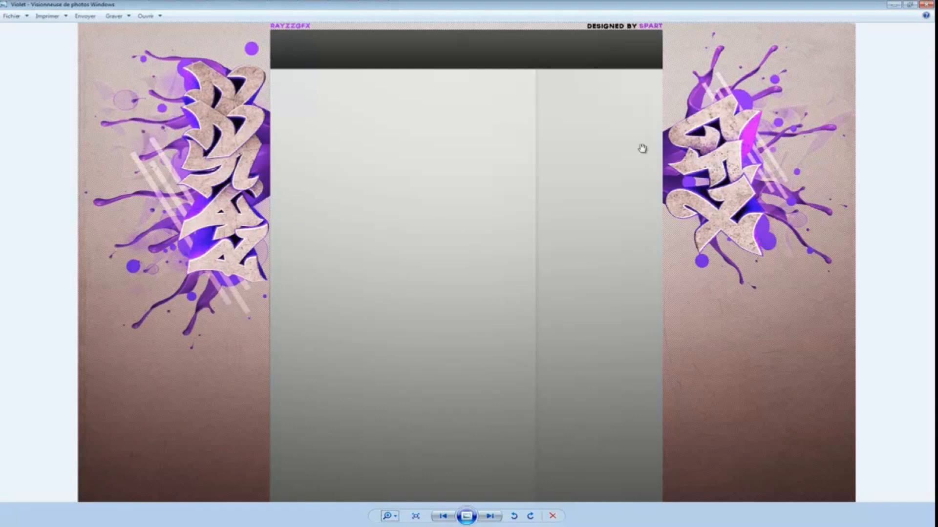
pyautogui.moveTo(293, 4)
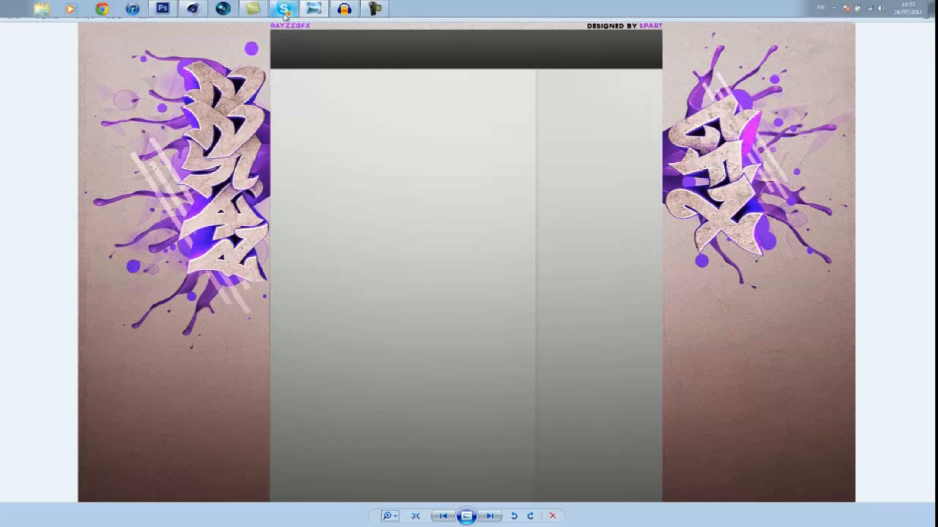
pyautogui.click(192, 11)
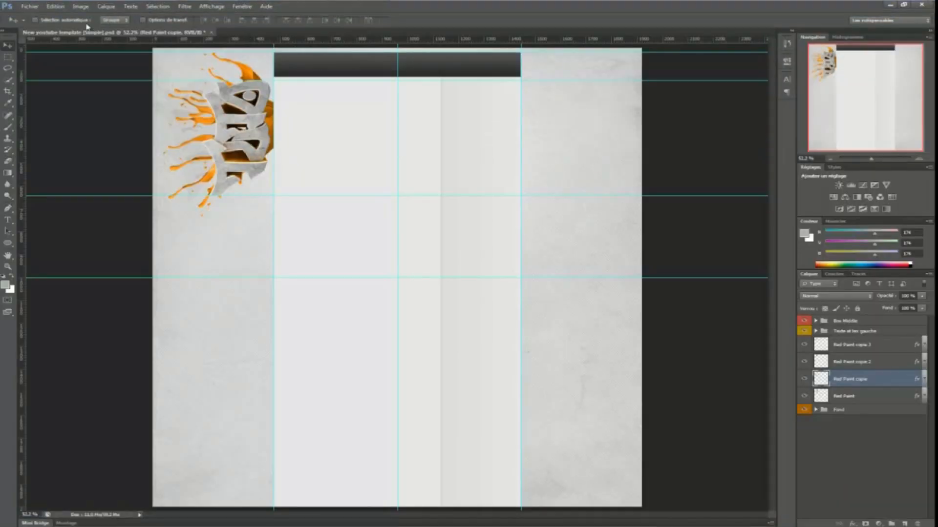
# Open Bokeh.psd from the Eraah - Exclusive Stuff folder of the Eraah 10K Graphics Pack in the GFX library.
pyautogui.click(29, 6)
pyautogui.click(30, 23)
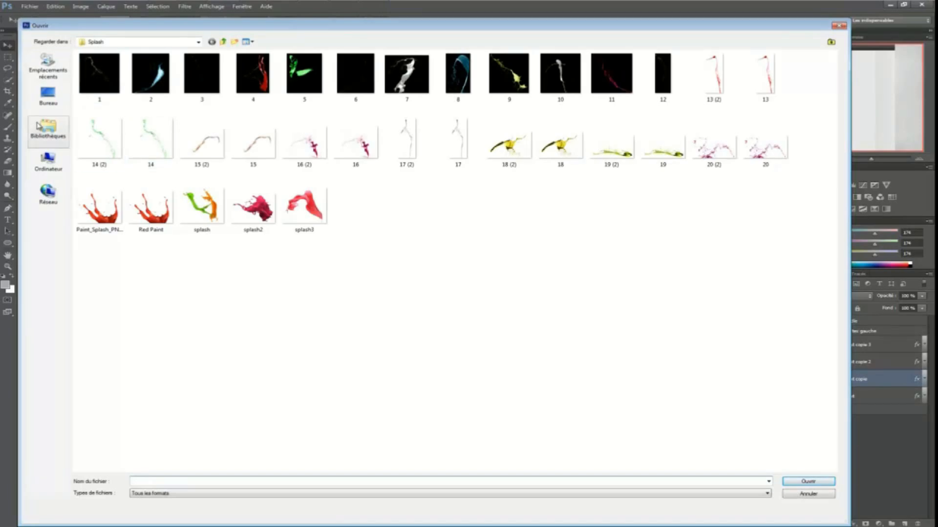
pyautogui.click(38, 126)
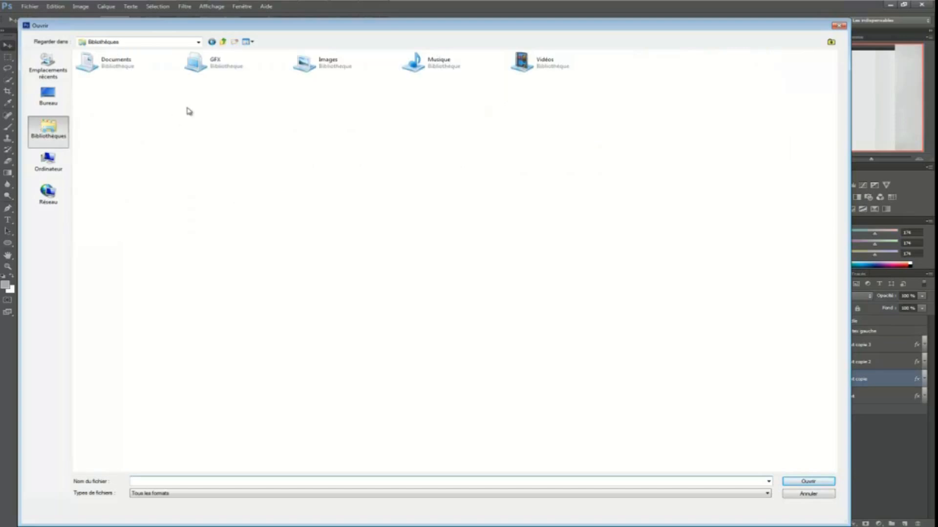
pyautogui.click(256, 69)
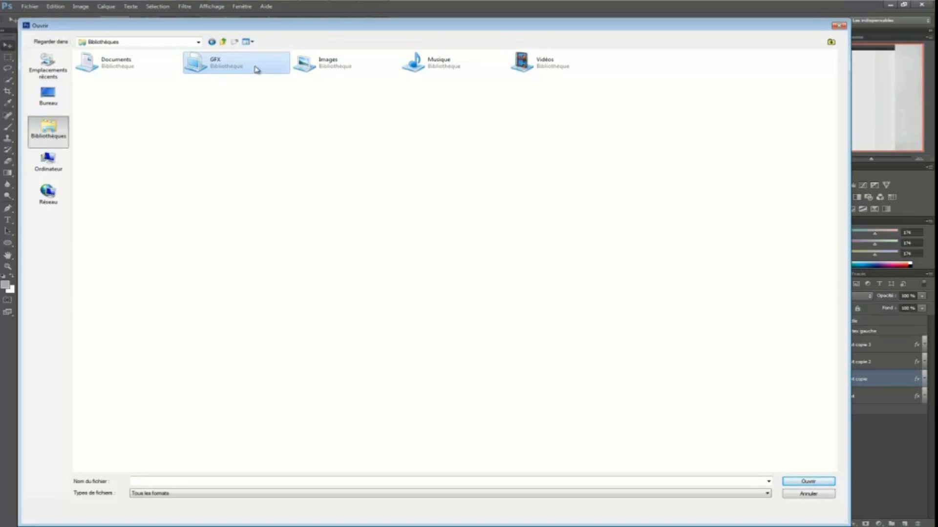
pyautogui.doubleClick(256, 69)
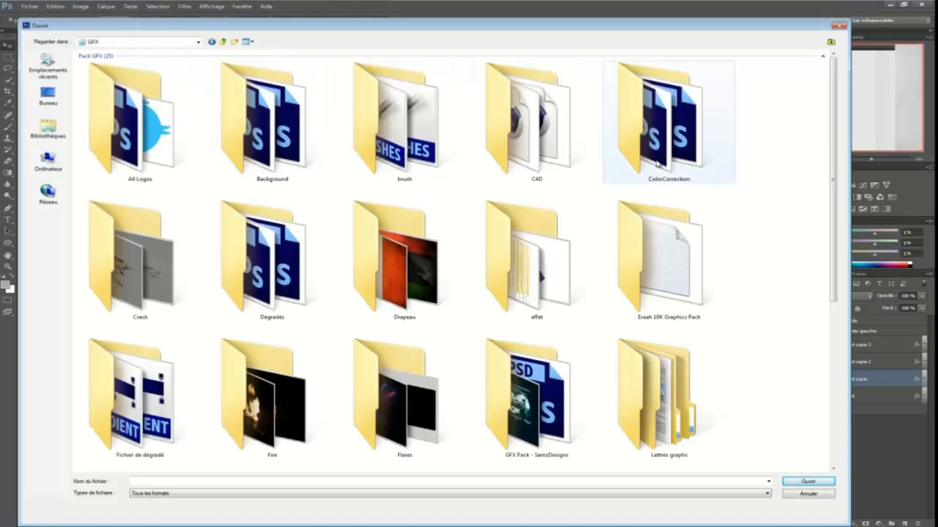
pyautogui.doubleClick(661, 256)
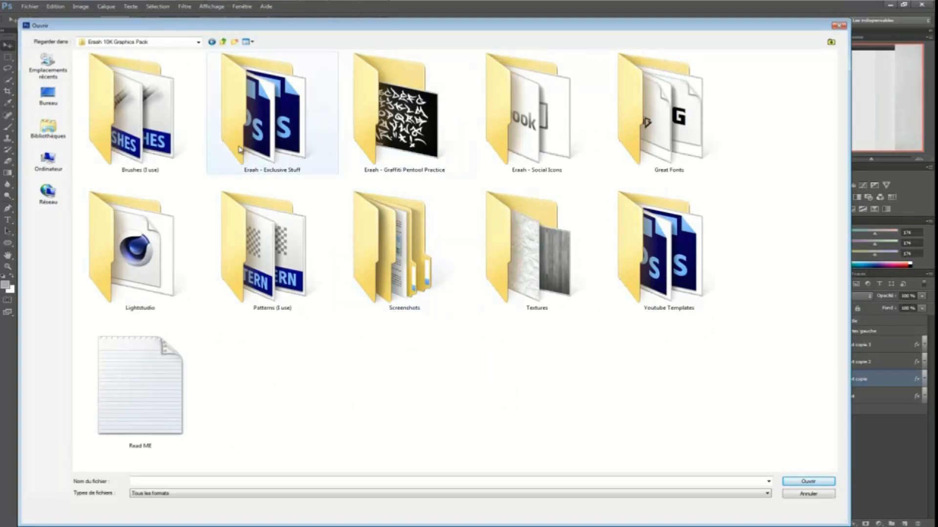
pyautogui.doubleClick(246, 171)
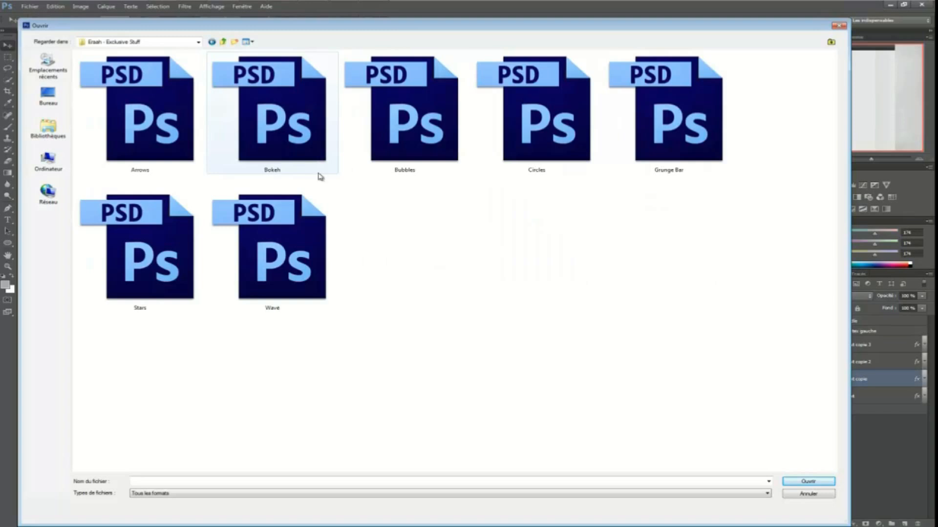
pyautogui.doubleClick(291, 140)
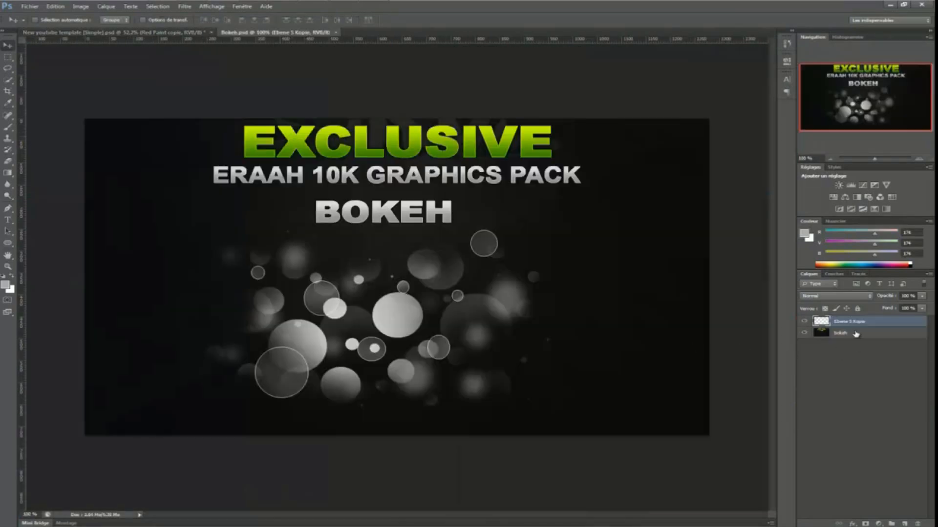
# Toggle the visibility of the two layers in Bokeh.psd to identify which one holds the loose bokeh circles.
pyautogui.click(801, 333)
pyautogui.click(801, 333)
pyautogui.click(847, 333)
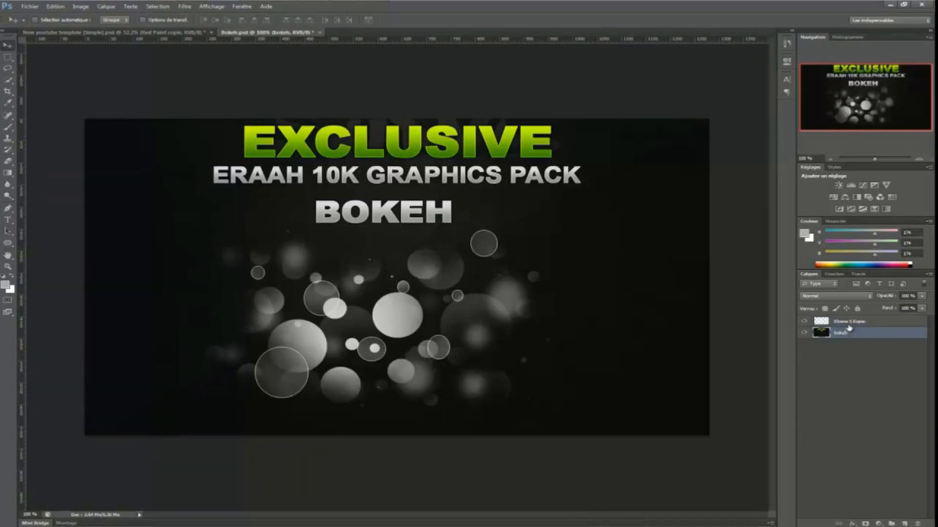
pyautogui.click(848, 326)
pyautogui.click(836, 335)
pyautogui.click(806, 332)
pyautogui.click(806, 333)
pyautogui.click(806, 333)
pyautogui.click(807, 333)
pyautogui.click(841, 323)
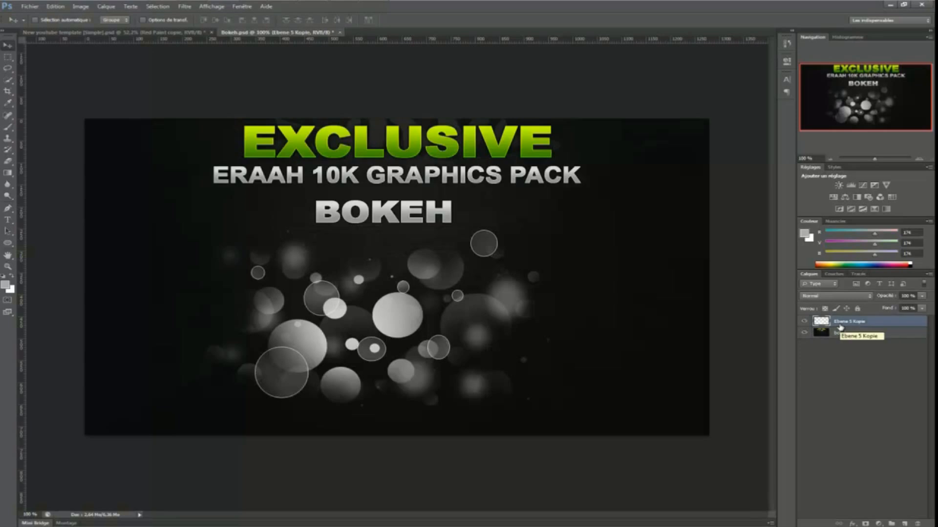
pyautogui.click(800, 333)
pyautogui.click(799, 334)
pyautogui.click(803, 322)
pyautogui.click(803, 322)
pyautogui.click(803, 321)
pyautogui.click(804, 322)
pyautogui.click(802, 322)
pyautogui.click(803, 322)
# Copy the Ebene 5 Kopie bokeh layer into the YouTube template, rotate it -90° and place it over the graffiti lettering.
pyautogui.moveTo(417, 329); pyautogui.dragTo(276, 124)
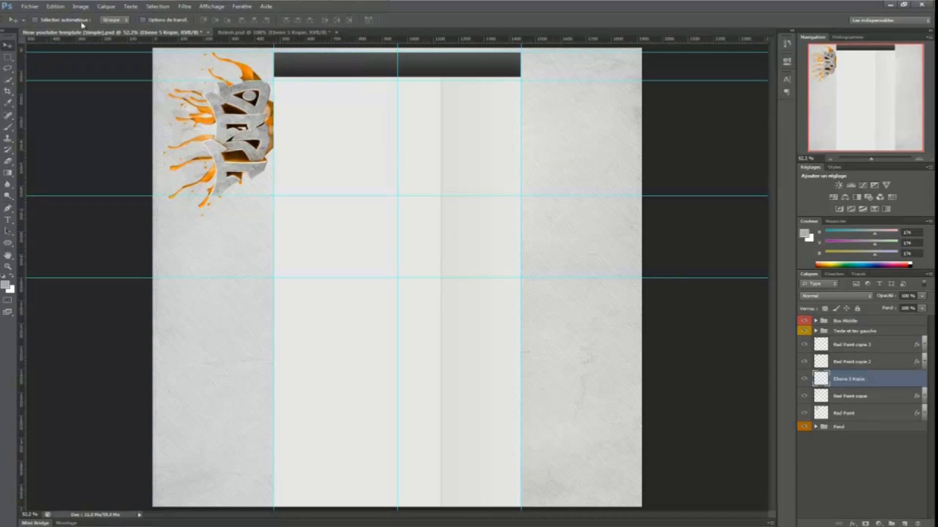
pyautogui.click(55, 6)
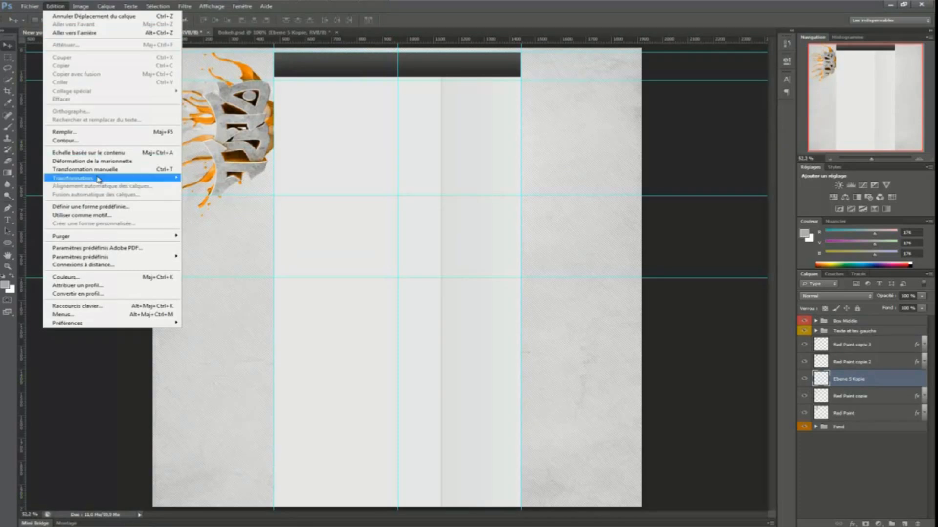
pyautogui.hotkey('ctrl', 't')
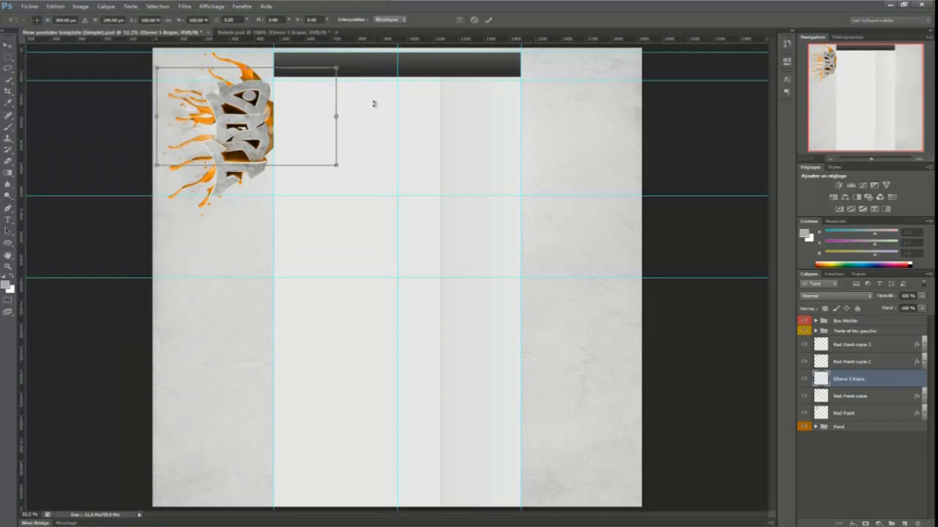
pyautogui.keyDown('shift'); pyautogui.moveTo(363, 84); pyautogui.dragTo(215, 29); pyautogui.keyUp('shift')
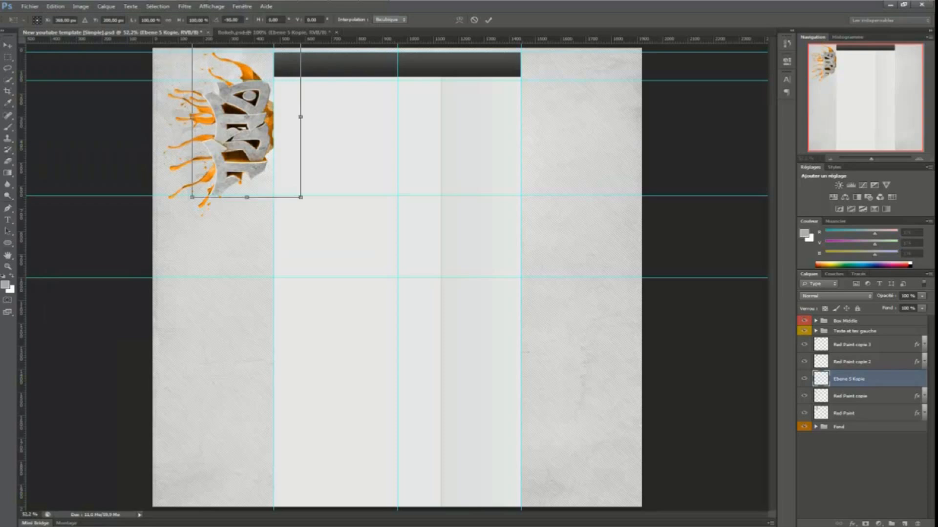
pyautogui.moveTo(258, 117); pyautogui.dragTo(232, 139)
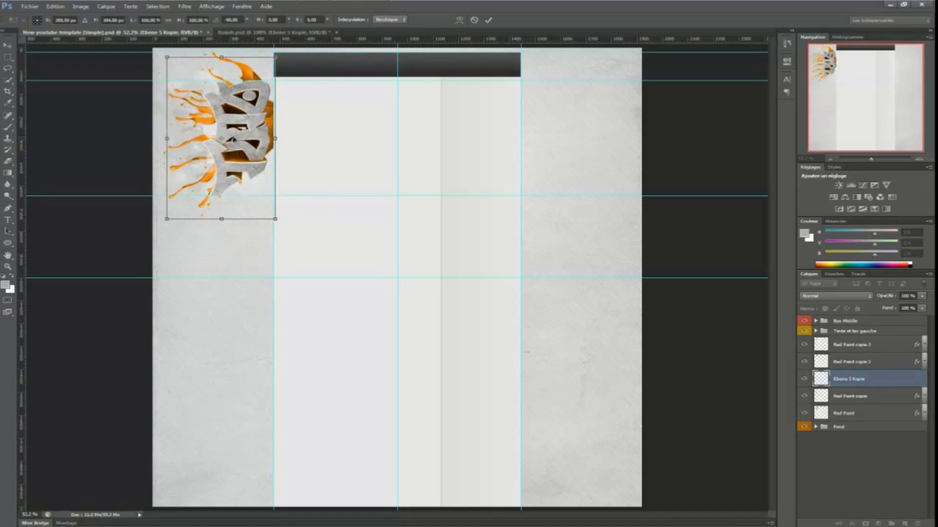
pyautogui.press('Return')
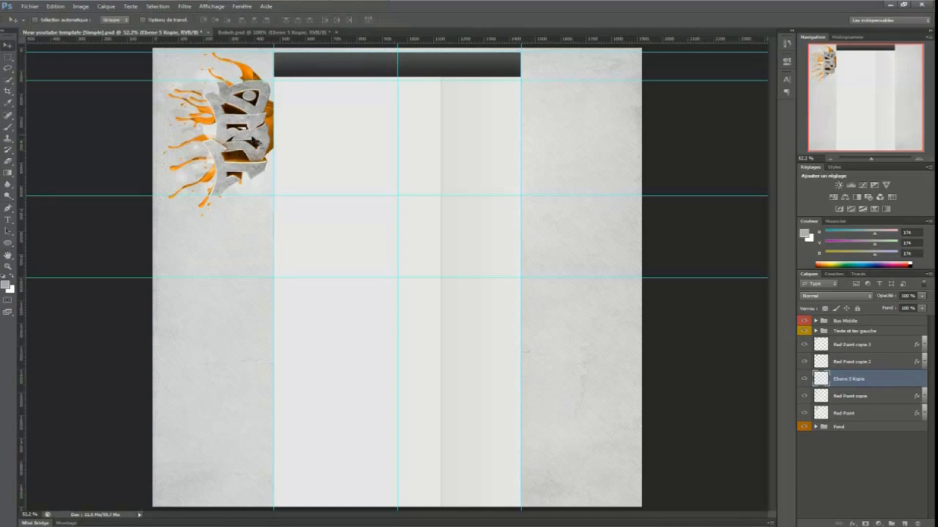
# Move the Ebene 5 Kopie layer above all the Red Paint layers and enable a colour overlay on it.
pyautogui.moveTo(852, 382); pyautogui.dragTo(857, 342)
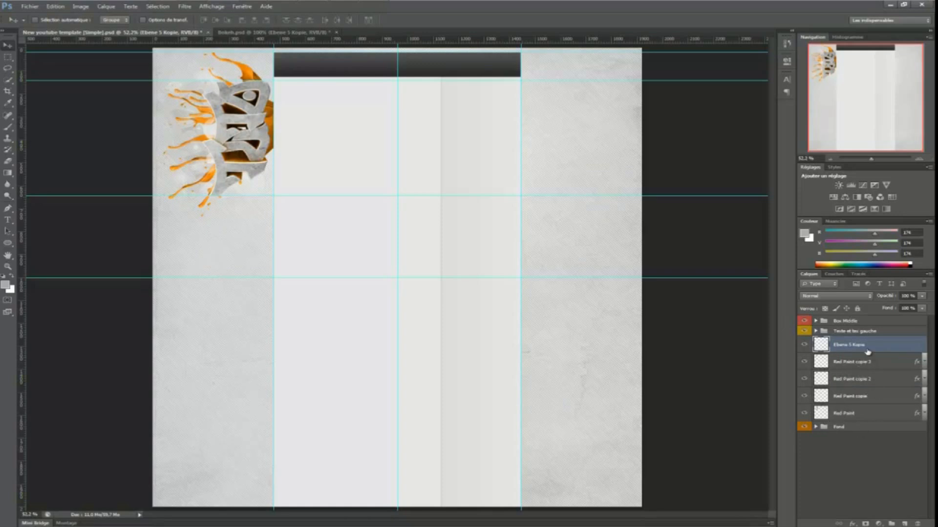
pyautogui.rightClick(867, 351)
pyautogui.click(878, 351)
pyautogui.doubleClick(892, 347)
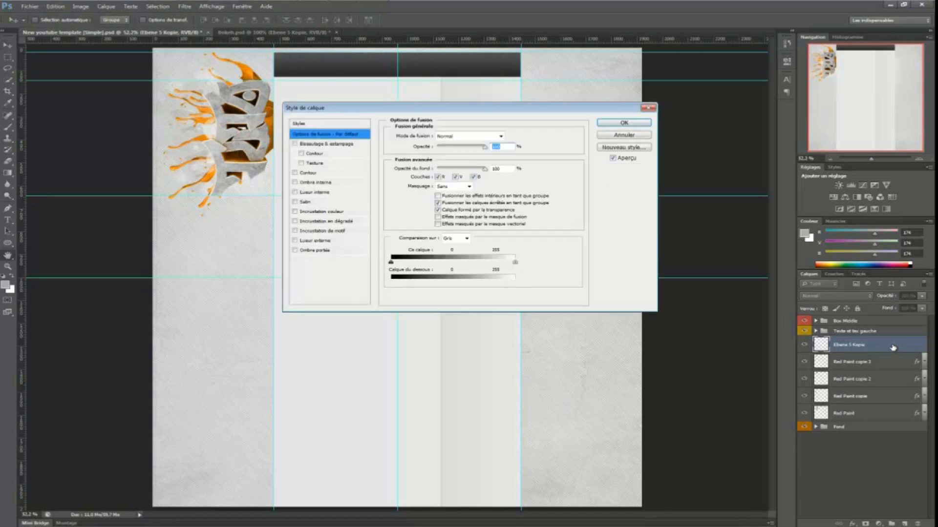
pyautogui.click(322, 212)
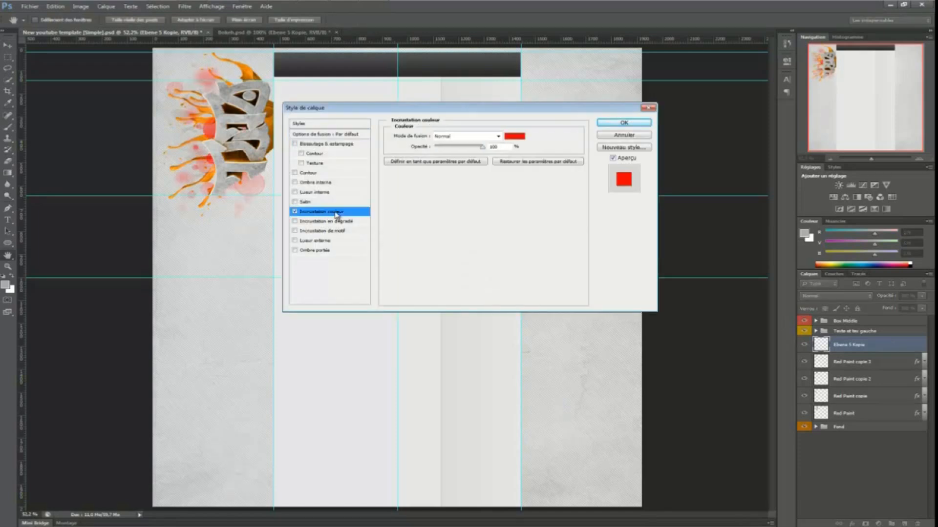
# Set the bokeh's colour overlay to the orange ff9b25 sampled from the upper paint splash and apply the layer style.
pyautogui.click(514, 136)
pyautogui.moveTo(252, 61); pyautogui.dragTo(249, 121)
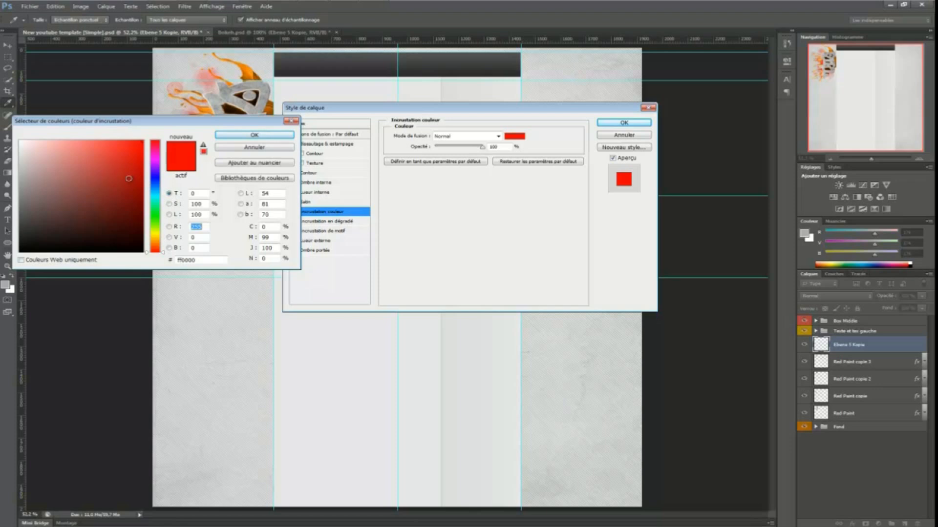
pyautogui.click(253, 70)
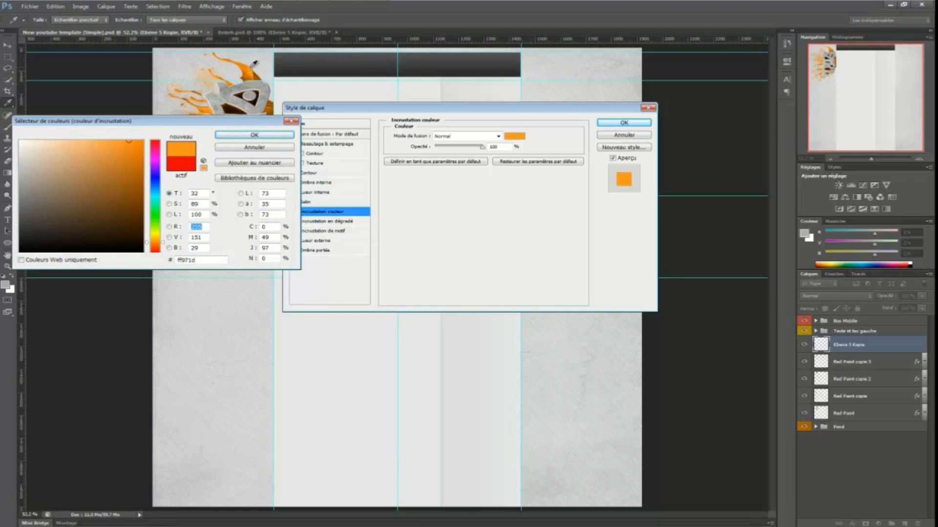
pyautogui.click(252, 66)
pyautogui.click(254, 67)
pyautogui.click(253, 67)
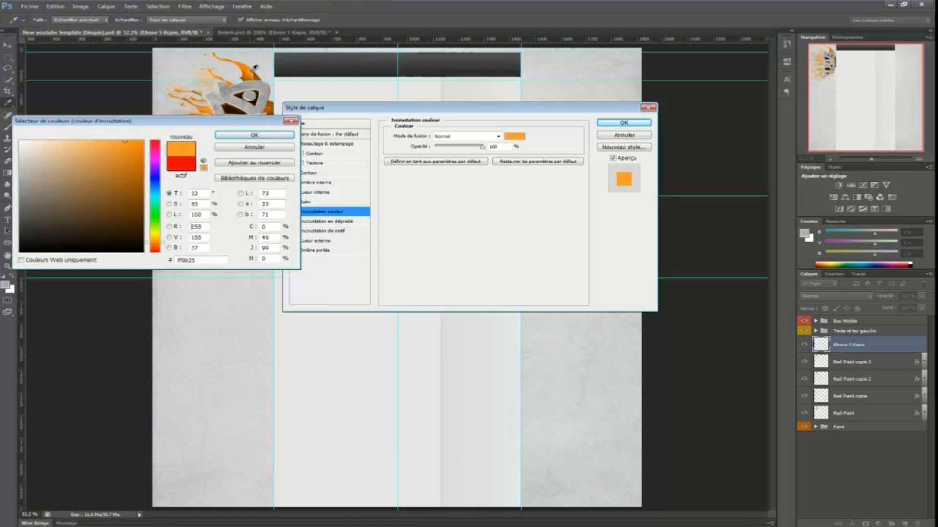
pyautogui.click(249, 136)
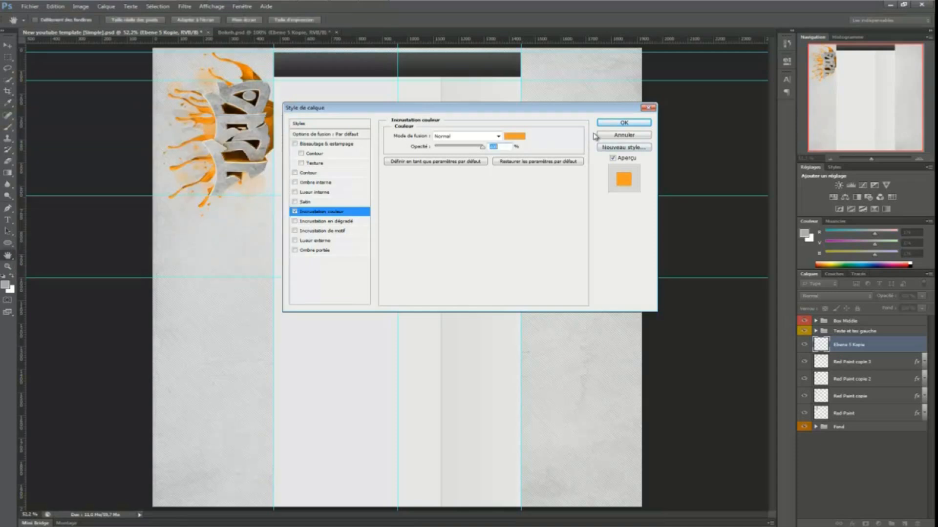
pyautogui.click(624, 123)
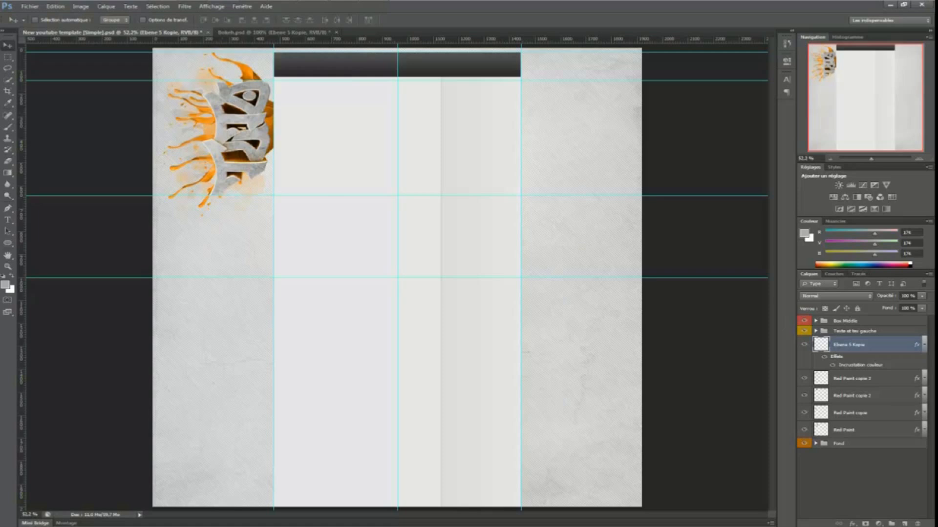
# Check the circles around the lettering in the violet reference image, return to Photoshop and collapse the bokeh layer's effects.
pyautogui.moveTo(176, 8)
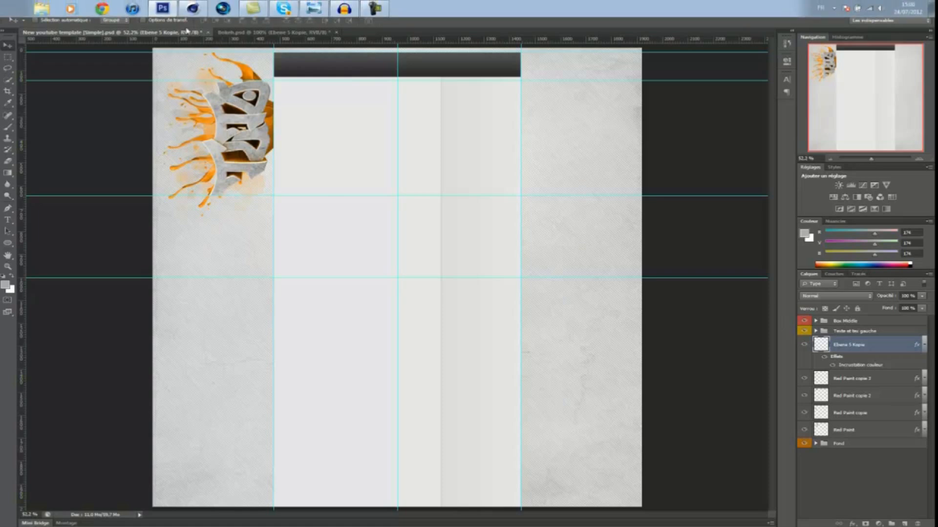
pyautogui.click(314, 8)
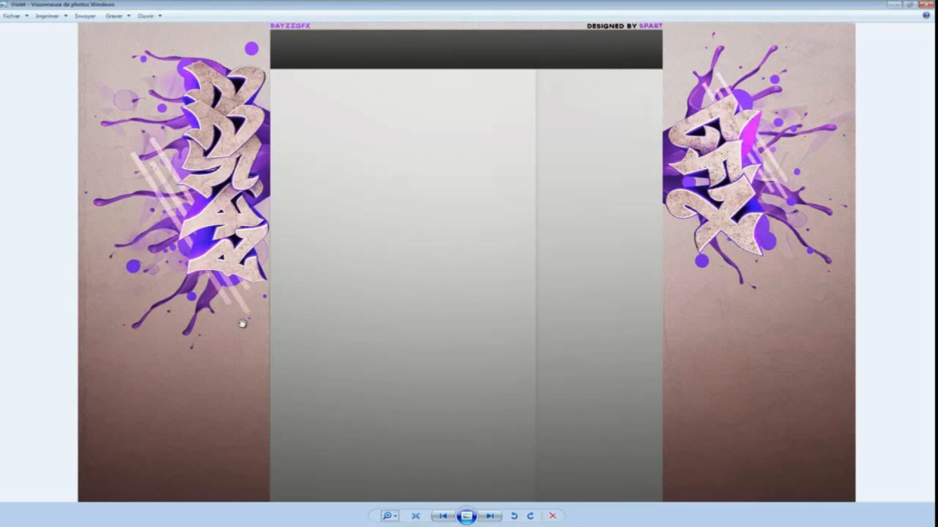
pyautogui.moveTo(191, 3)
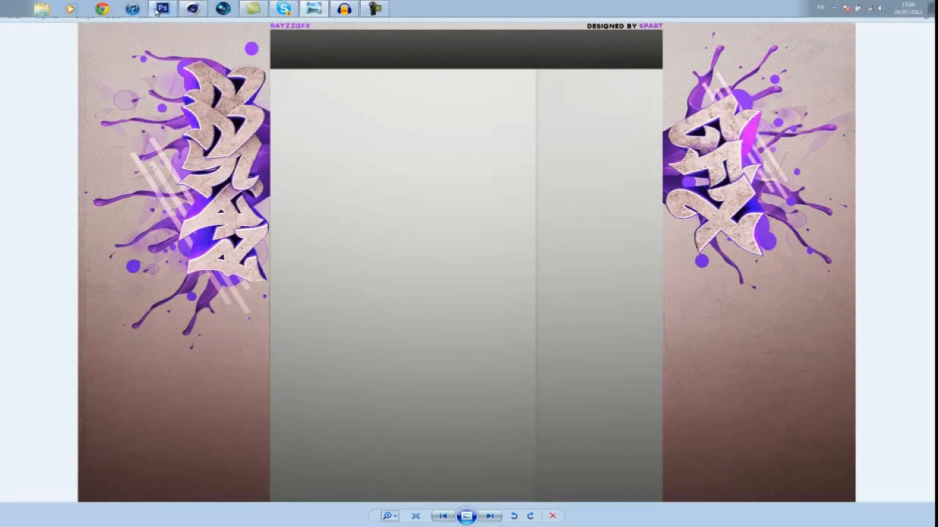
pyautogui.click(157, 10)
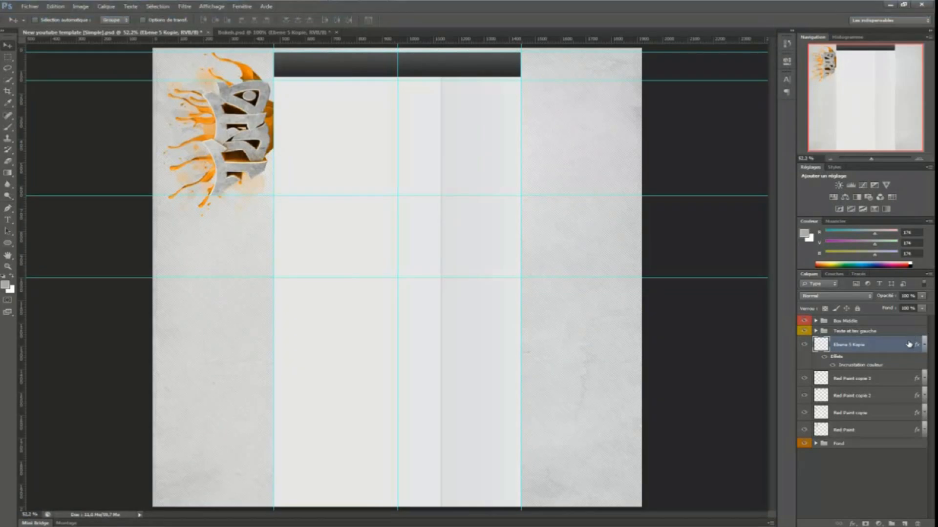
pyautogui.click(925, 343)
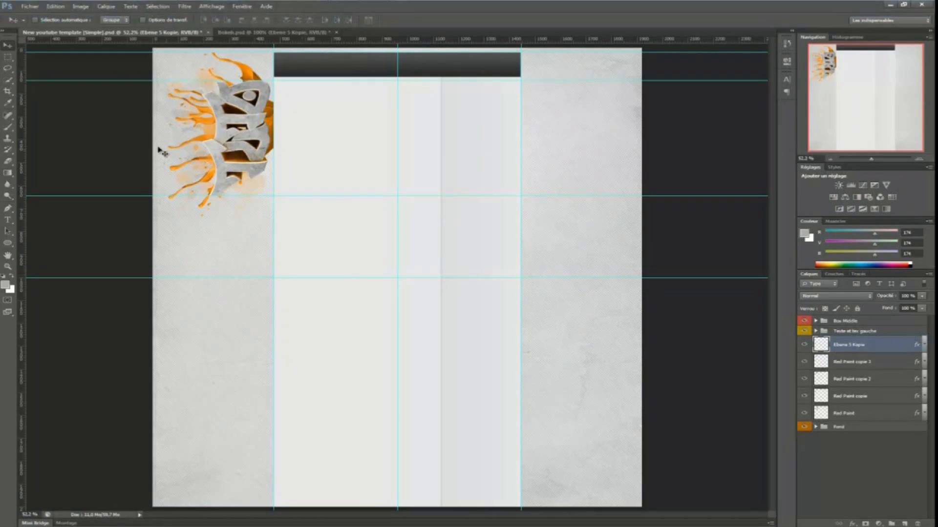
# Open Bubbles.psd from the Eraah - Exclusive Stuff folder and copy its Bubbles layer into the YouTube template over the lettering.
pyautogui.click(30, 7)
pyautogui.click(43, 24)
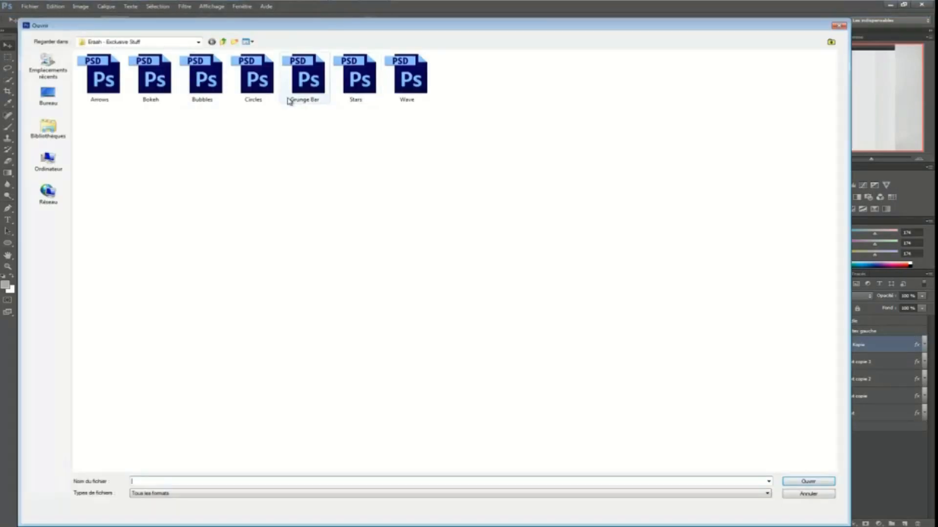
pyautogui.doubleClick(201, 88)
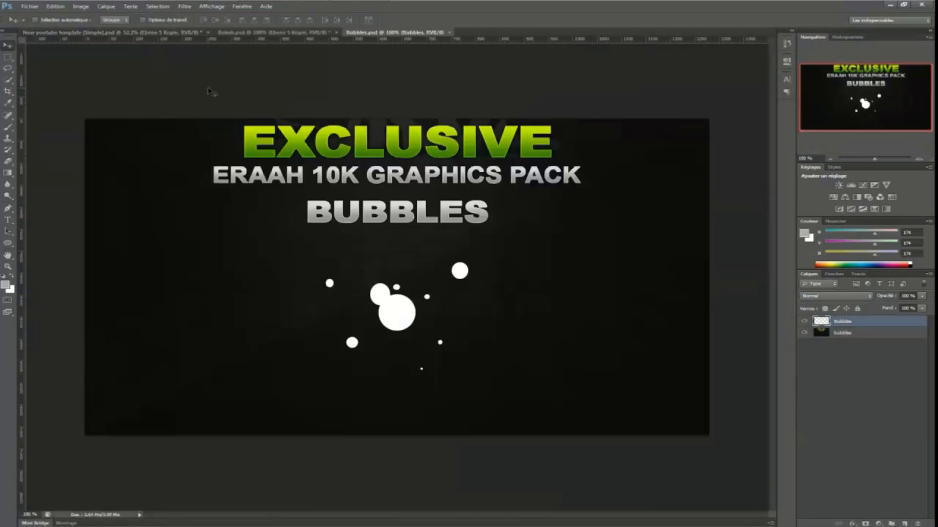
pyautogui.moveTo(391, 315); pyautogui.dragTo(250, 62)
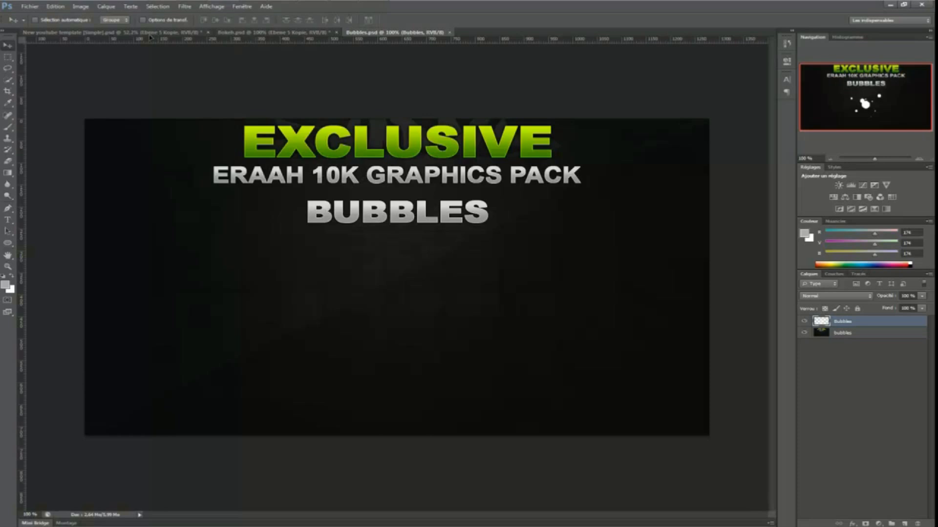
pyautogui.moveTo(150, 37); pyautogui.dragTo(244, 141)
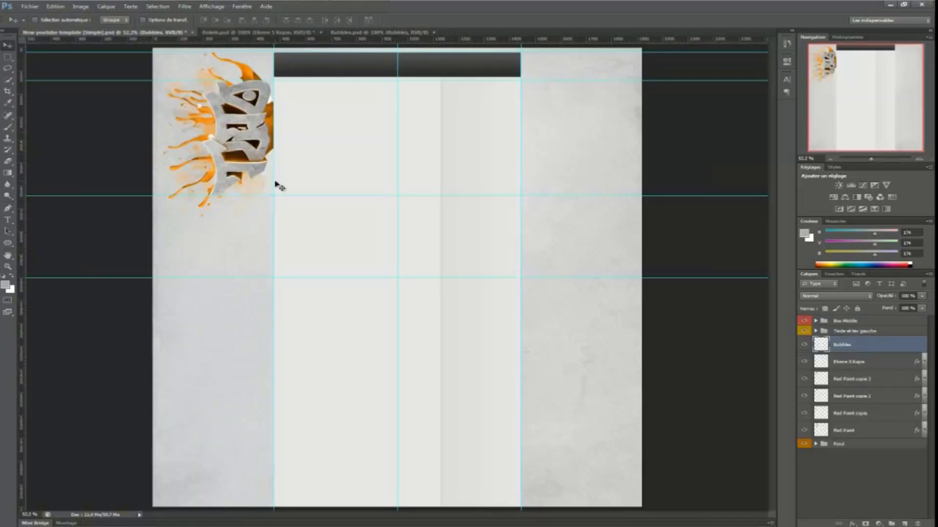
# Free-transform the Bubbles layer to reposition it over the upper-left part of the lettering and commit the transform.
pyautogui.click(55, 7)
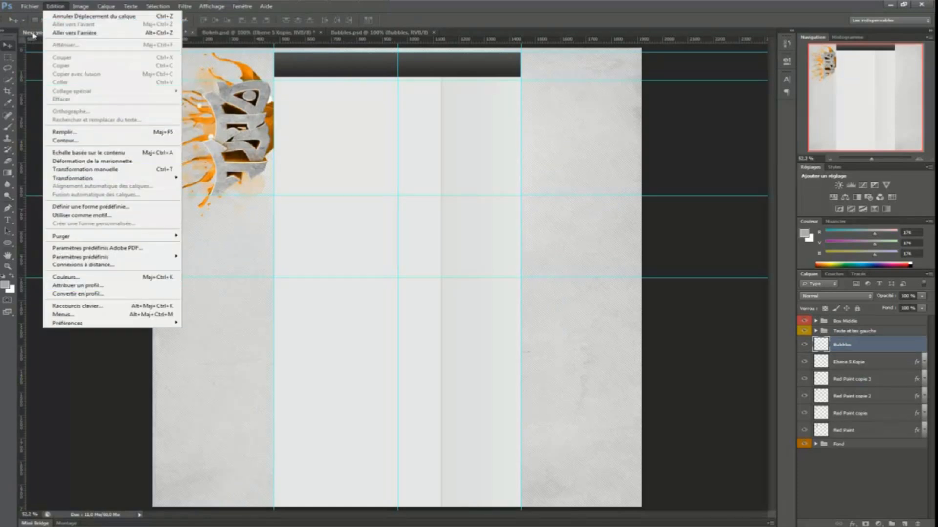
pyautogui.click(113, 170)
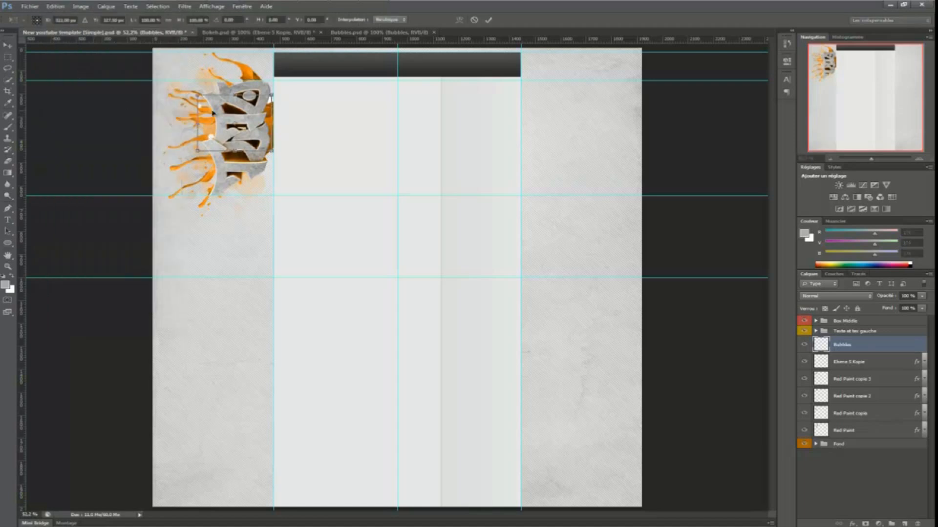
pyautogui.moveTo(237, 140); pyautogui.dragTo(226, 111)
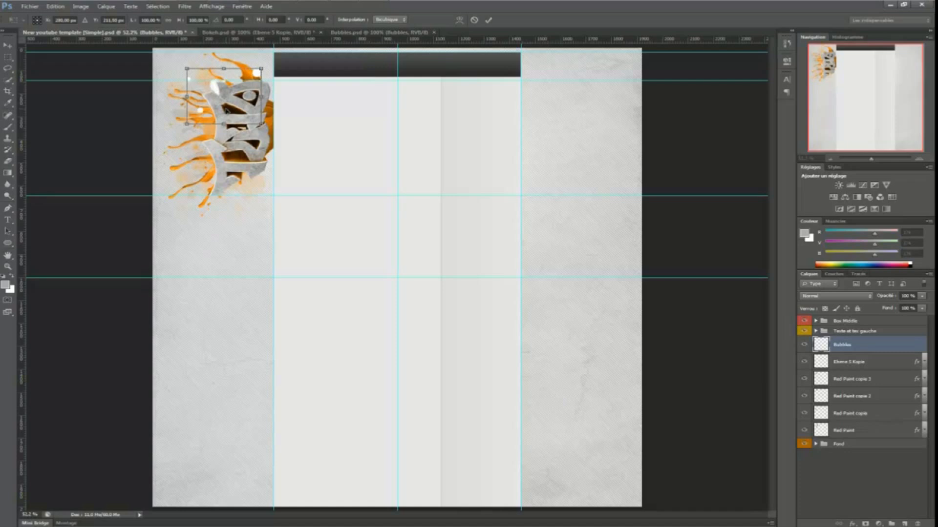
pyautogui.press('Return')
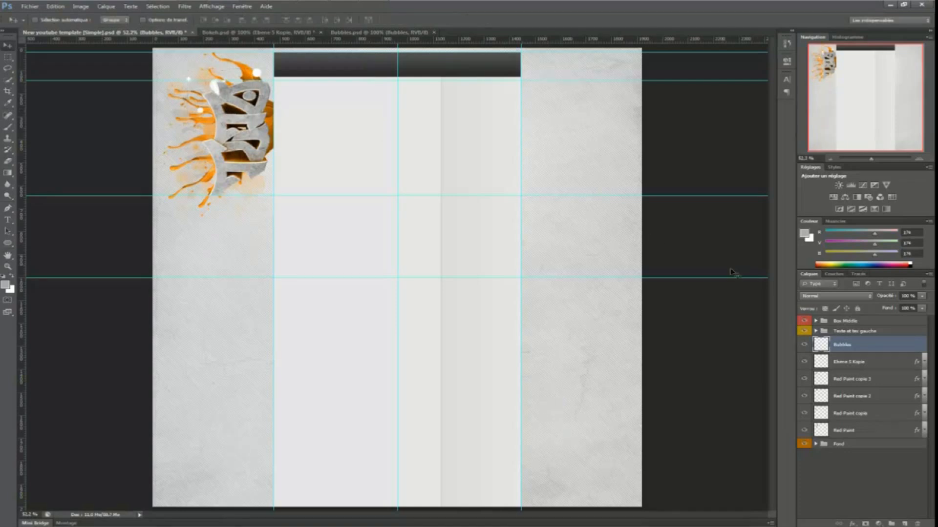
# Duplicate the Bubbles layer and move the copy down over the bottom of the lettering.
pyautogui.rightClick(844, 346)
pyautogui.click(827, 75)
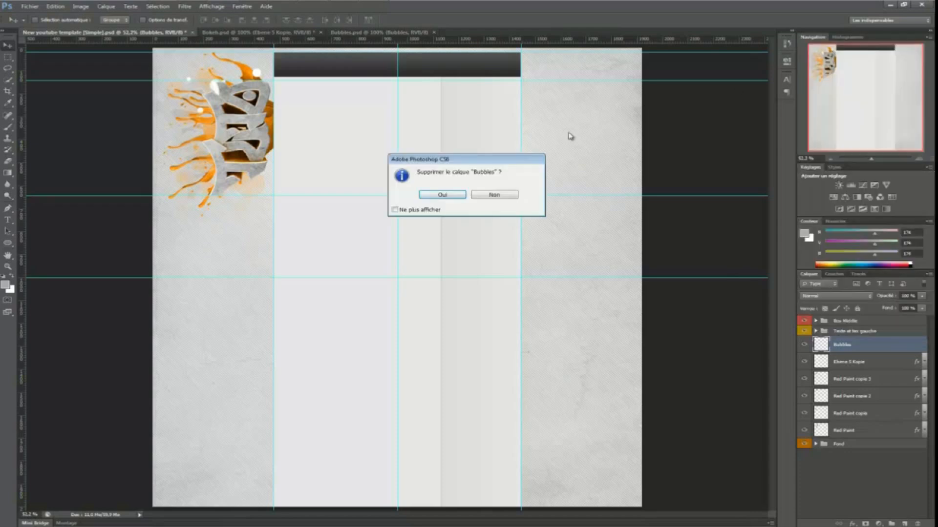
pyautogui.click(493, 192)
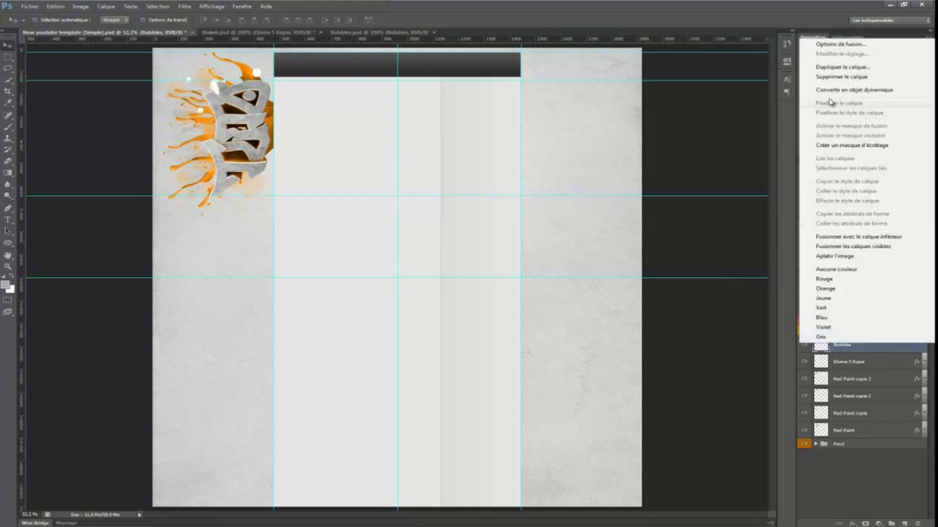
pyautogui.click(836, 67)
pyautogui.click(480, 161)
pyautogui.moveTo(241, 130); pyautogui.dragTo(242, 220)
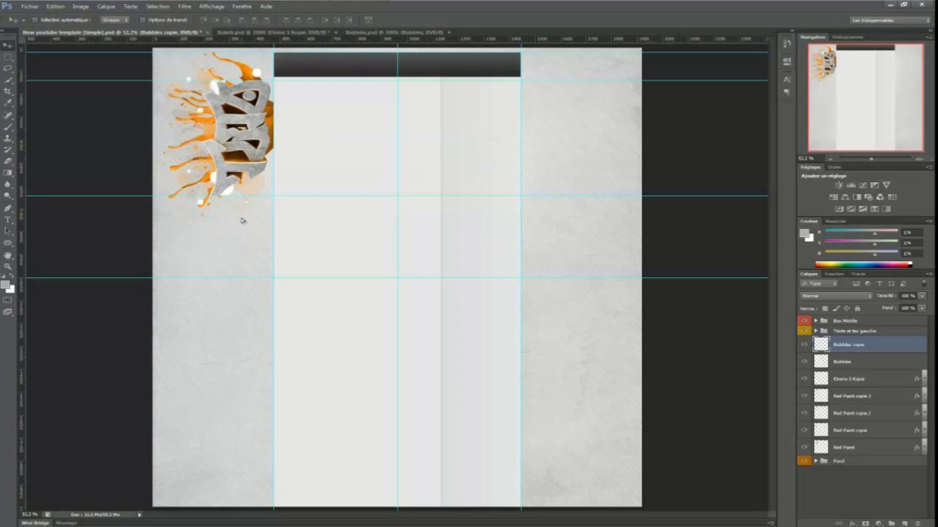
# Duplicate the Bubbles copie layer and place the new copy beside the middle of the lettering.
pyautogui.rightClick(848, 345)
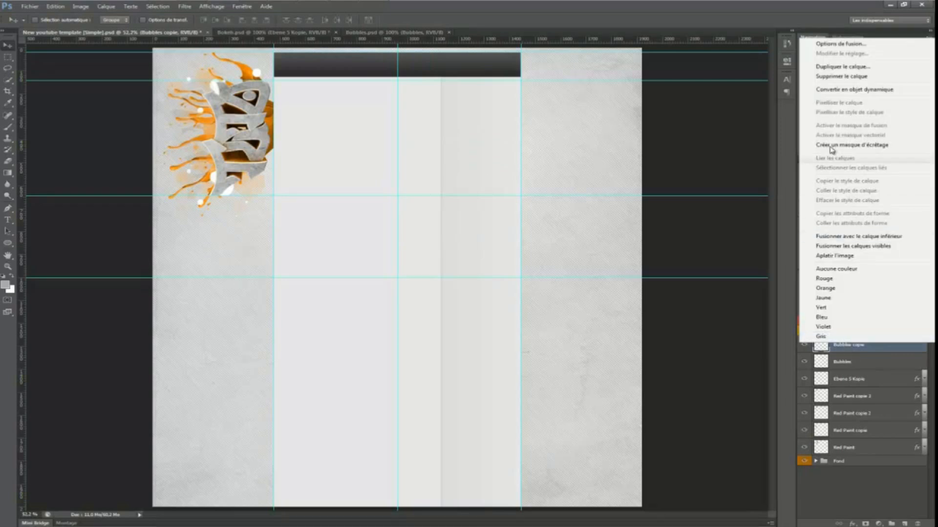
pyautogui.click(838, 66)
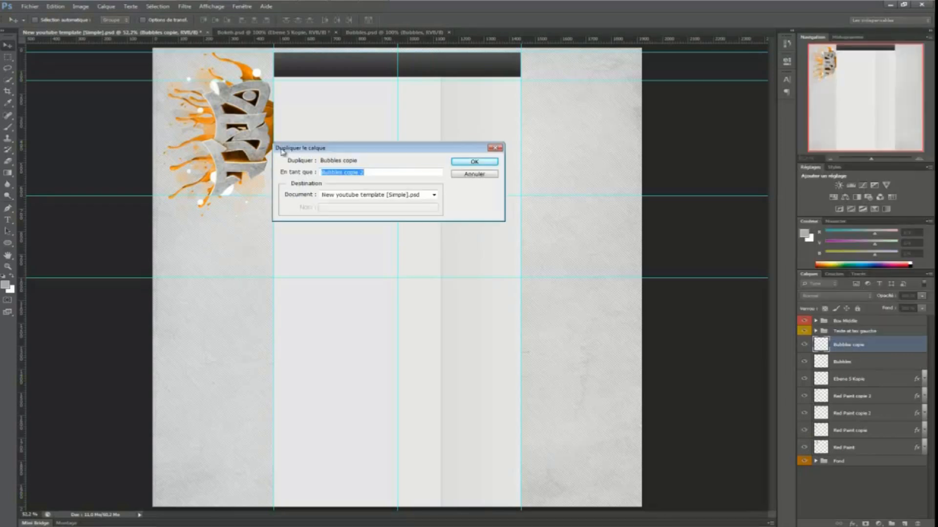
pyautogui.click(477, 162)
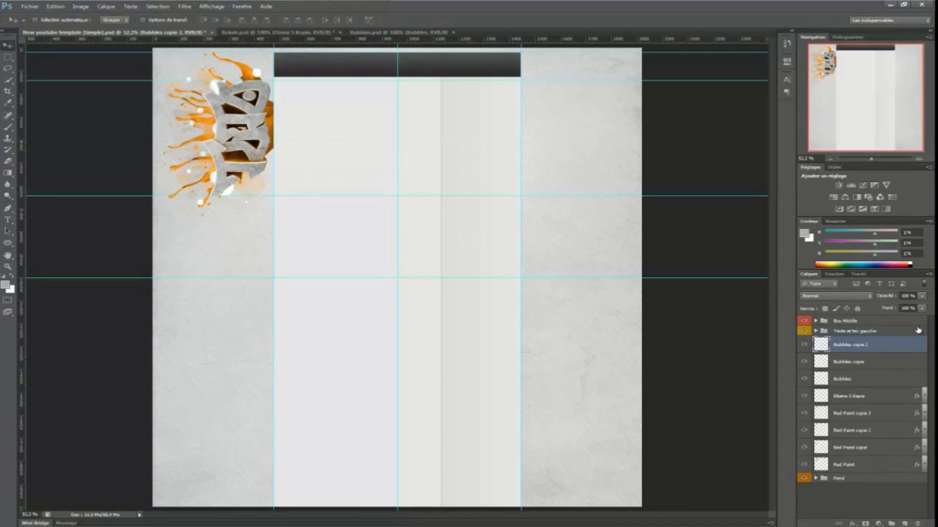
# Duplicate Bubbles copie 2, rotate the new copy by -150° and place it at the lower-right edge of the lettering.
pyautogui.rightClick(878, 350)
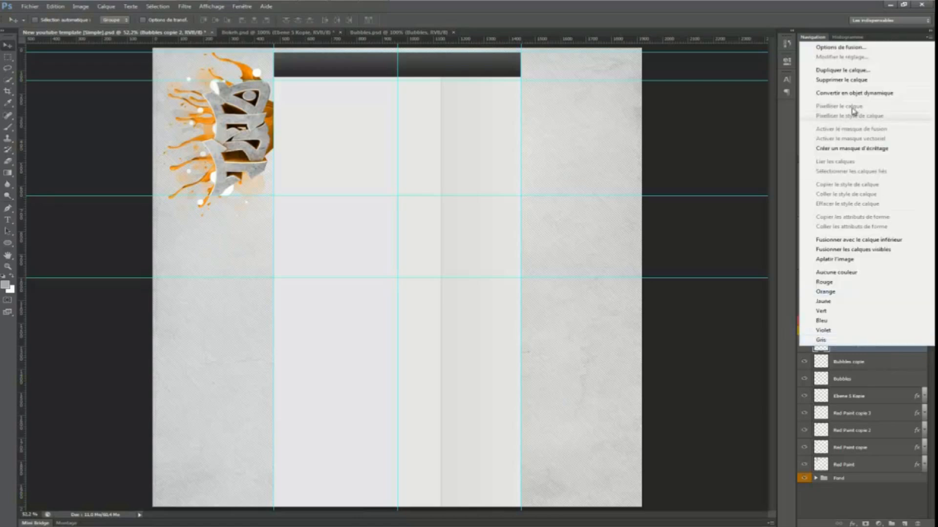
pyautogui.click(838, 71)
pyautogui.click(474, 162)
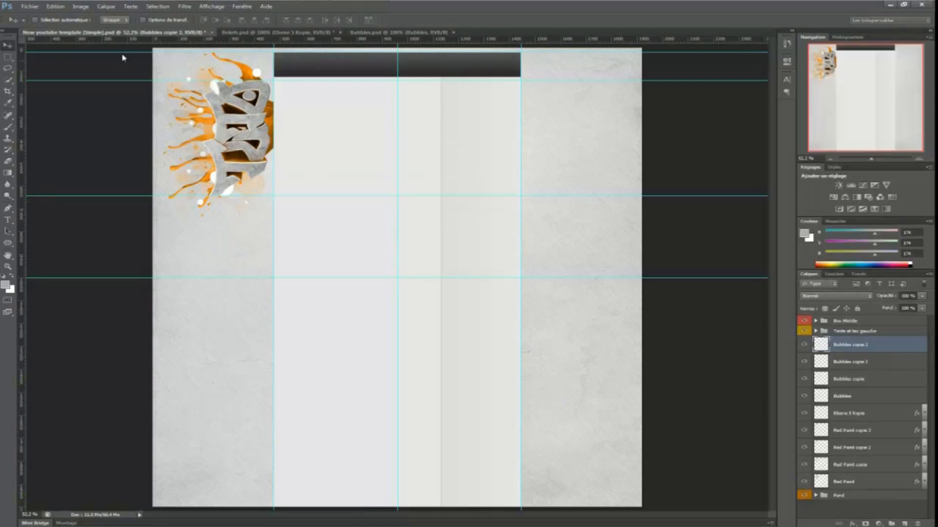
pyautogui.click(55, 6)
pyautogui.click(115, 169)
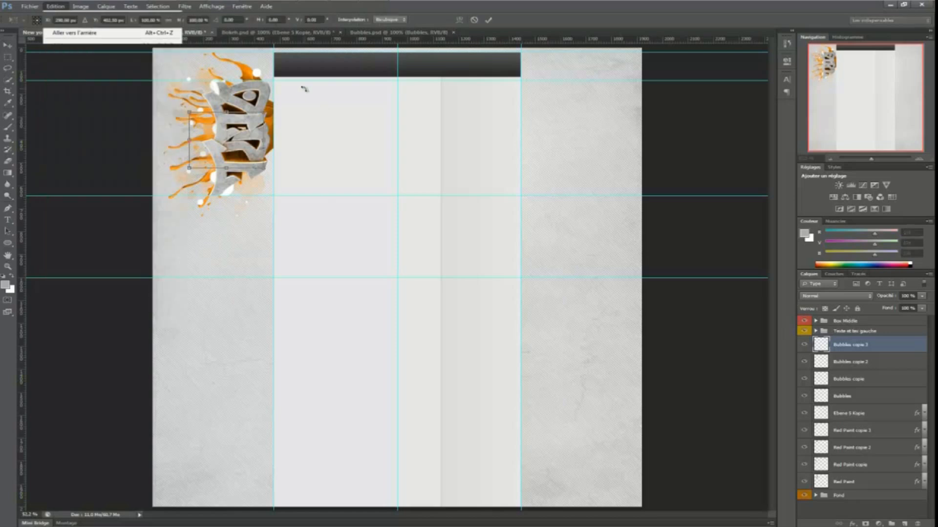
pyautogui.keyDown('shift'); pyautogui.moveTo(217, 81); pyautogui.dragTo(272, 170); pyautogui.keyUp('shift')
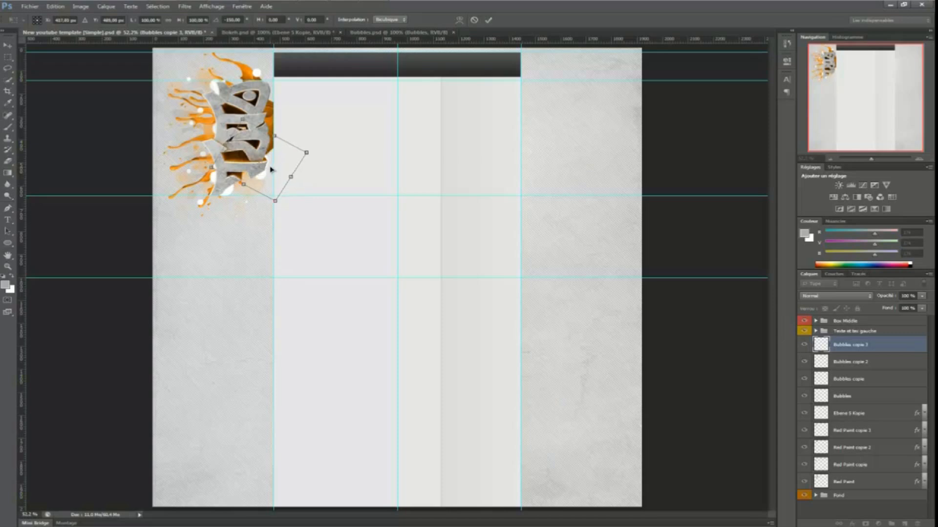
pyautogui.press('Return')
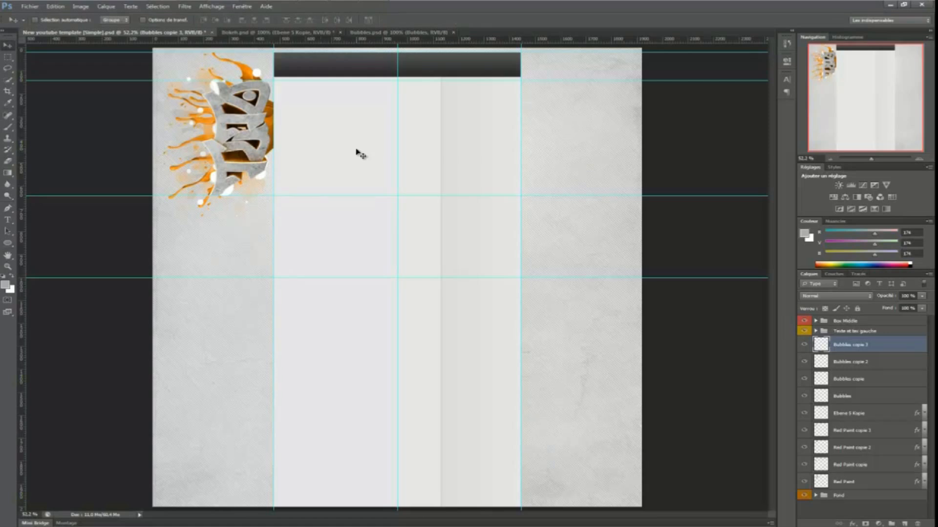
# Copy the Ebene 5 Kopie layer's style and paste it onto the original Bubbles layer.
pyautogui.click(867, 414)
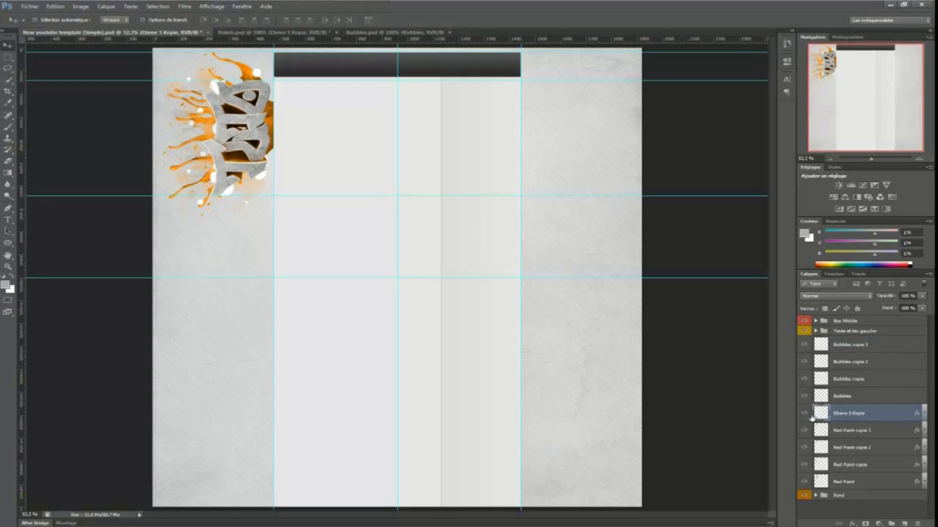
pyautogui.rightClick(878, 421)
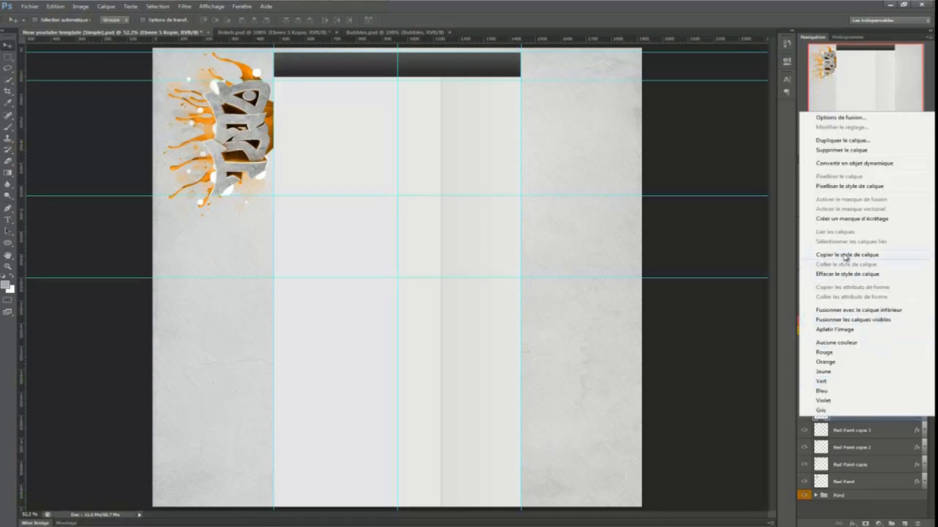
pyautogui.click(846, 255)
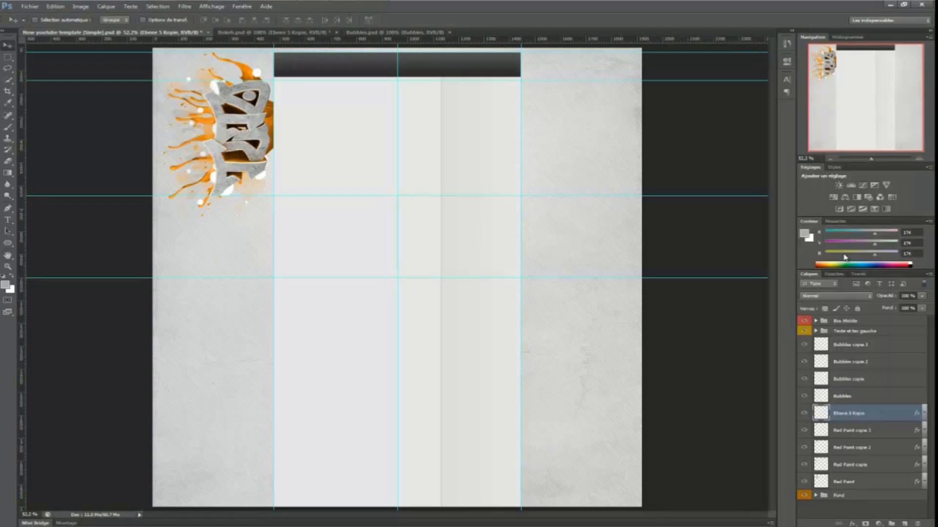
pyautogui.click(877, 397)
pyautogui.rightClick(878, 397)
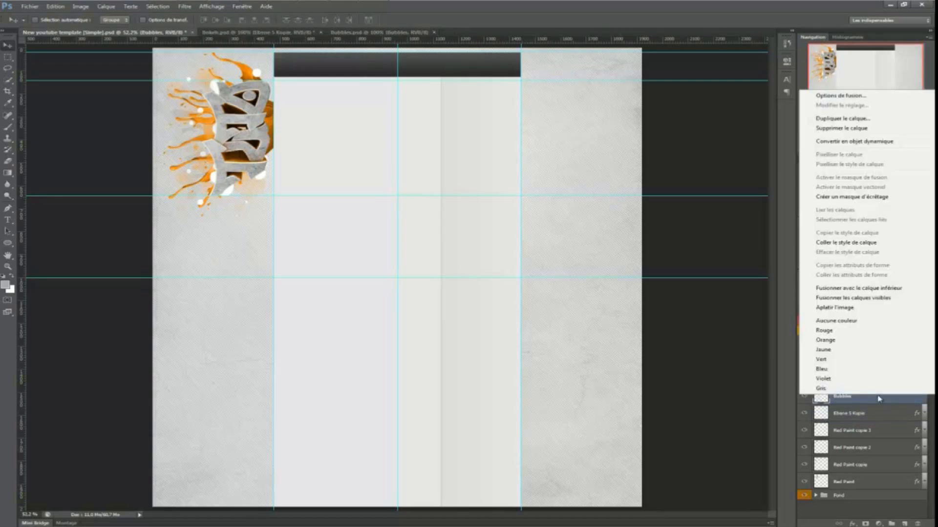
pyautogui.click(863, 244)
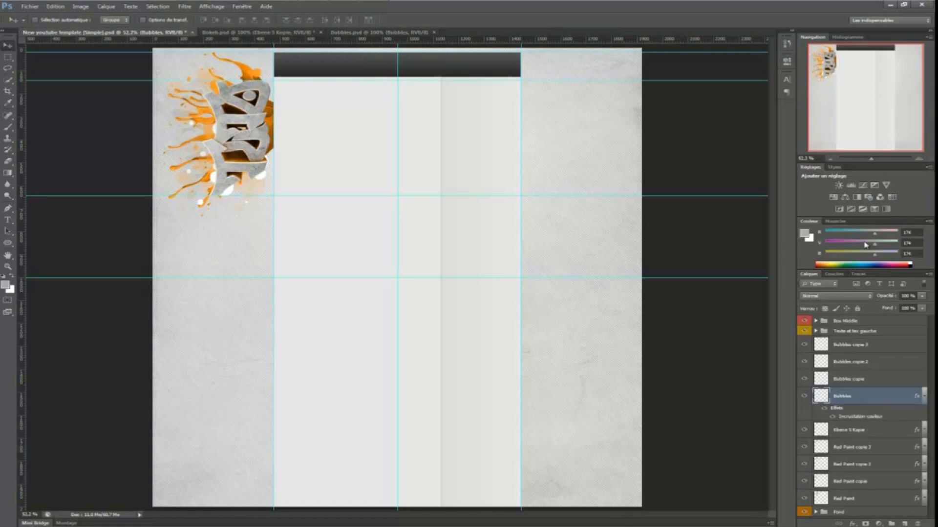
# Paste the copied layer style onto Bubbles copie, Bubbles copie 2 and Bubbles copie 3.
pyautogui.rightClick(854, 379)
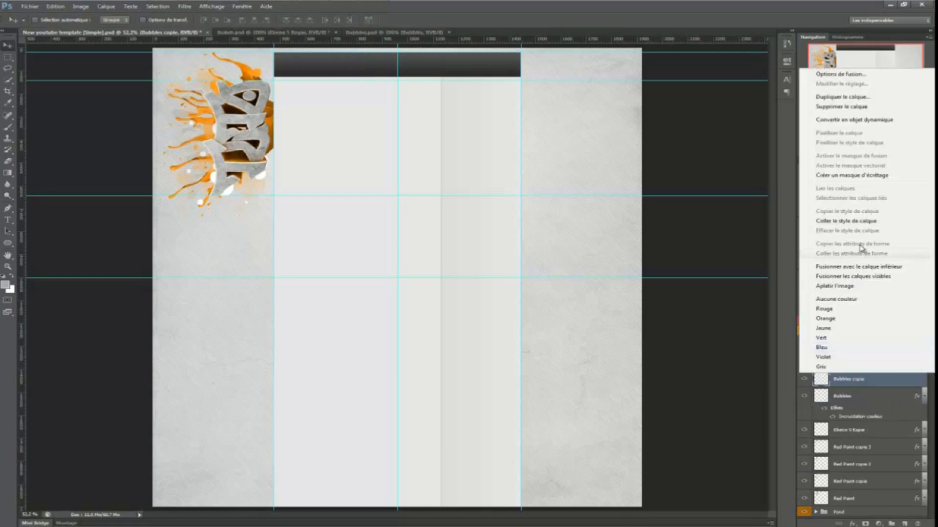
pyautogui.click(850, 226)
pyautogui.rightClick(855, 362)
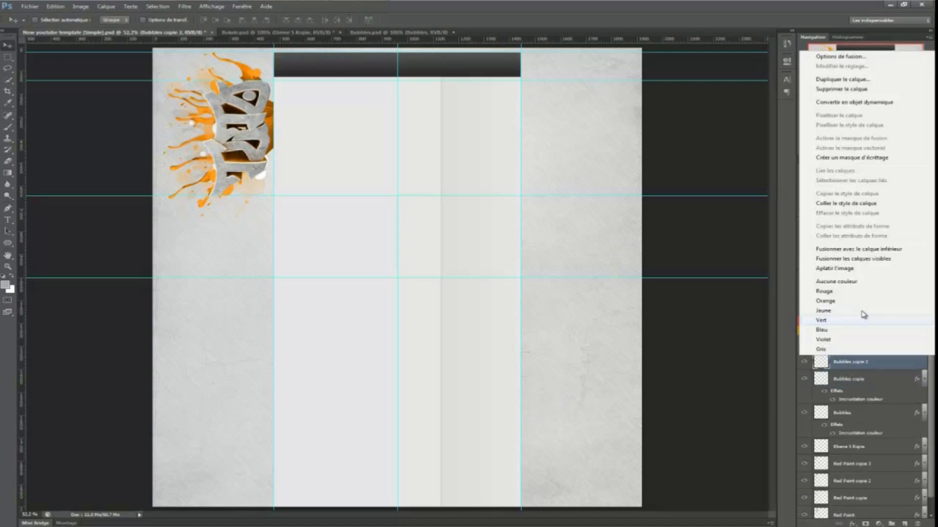
pyautogui.click(855, 210)
pyautogui.rightClick(841, 346)
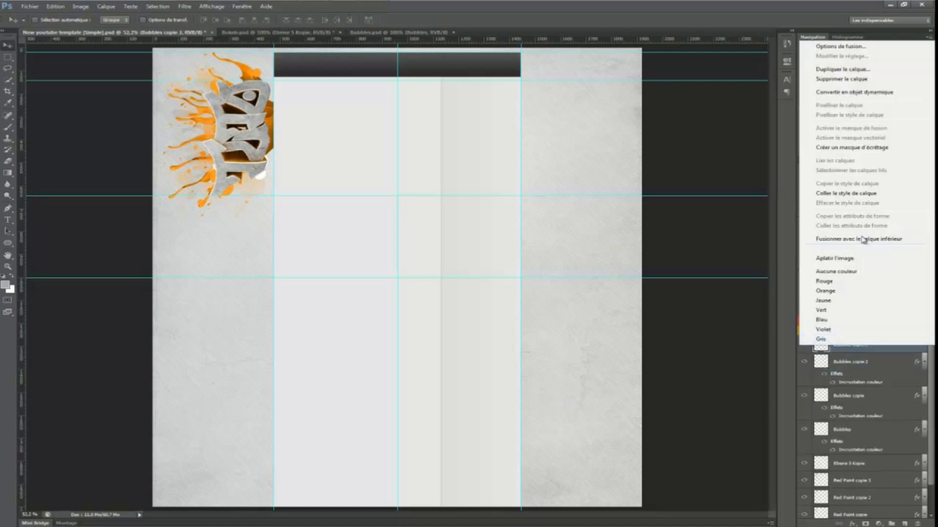
pyautogui.click(852, 192)
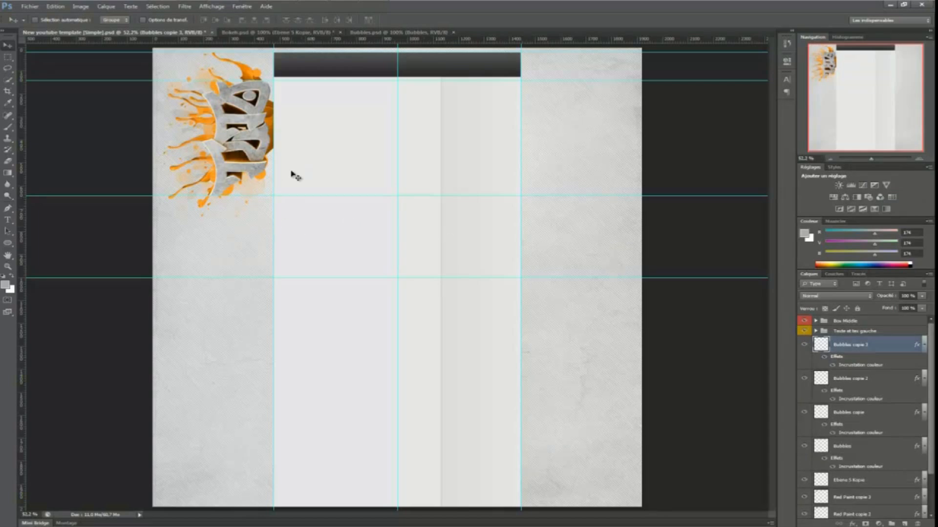
# Collapse the effects lists of all four Bubbles layers.
pyautogui.click(924, 345)
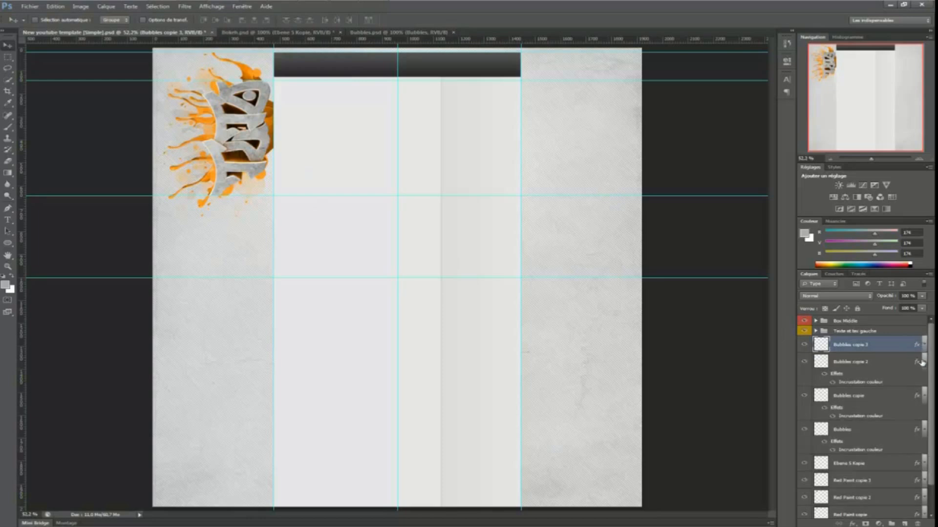
pyautogui.click(920, 362)
pyautogui.click(925, 366)
pyautogui.click(921, 380)
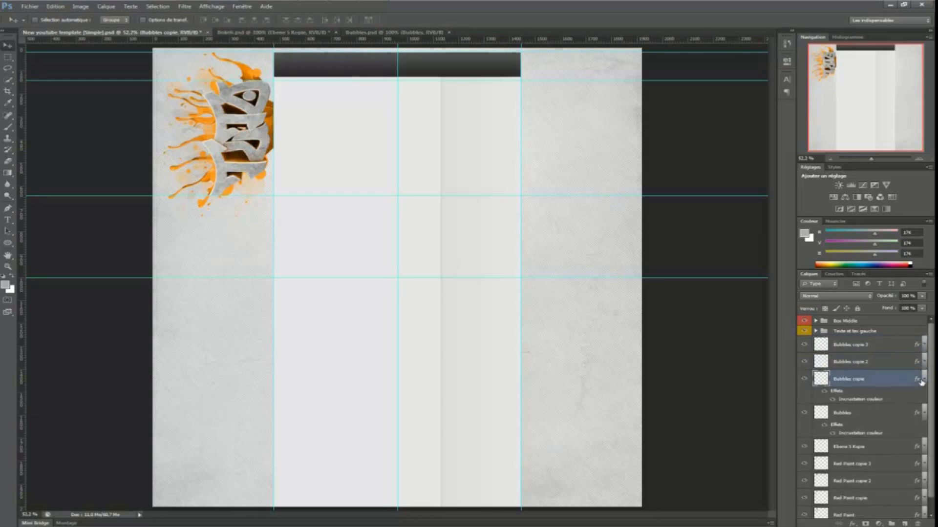
pyautogui.click(925, 381)
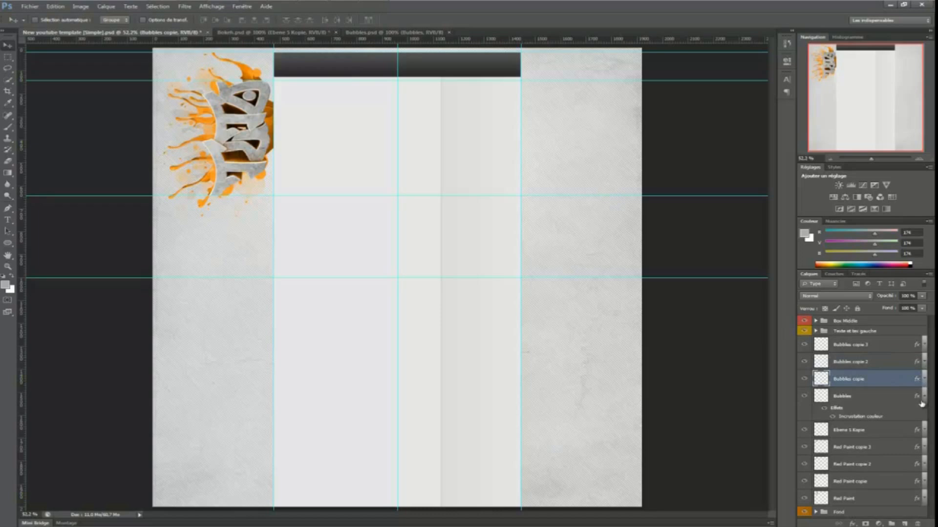
pyautogui.click(920, 398)
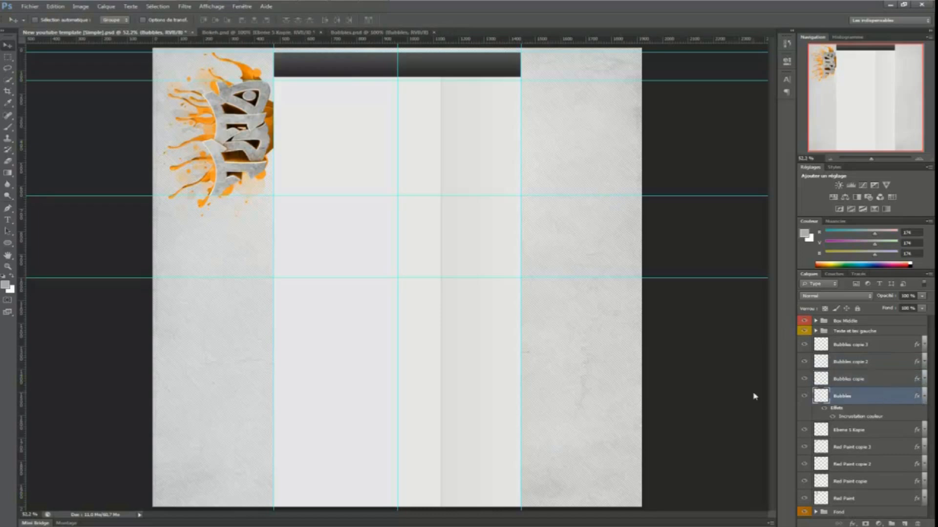
pyautogui.click(924, 396)
# Create a new layer above Bubbles copie 3 and draw a tall, narrow rectangular selection below the lettering.
pyautogui.click(854, 346)
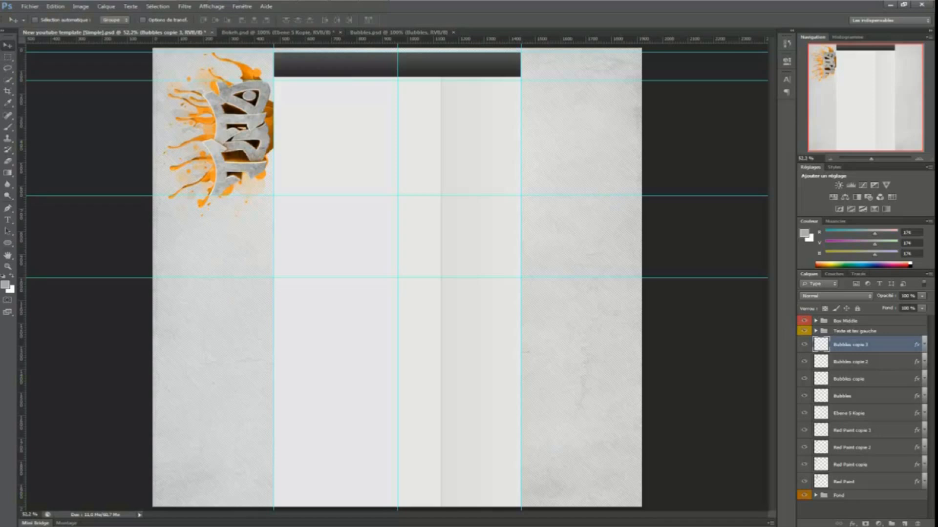
pyautogui.click(904, 523)
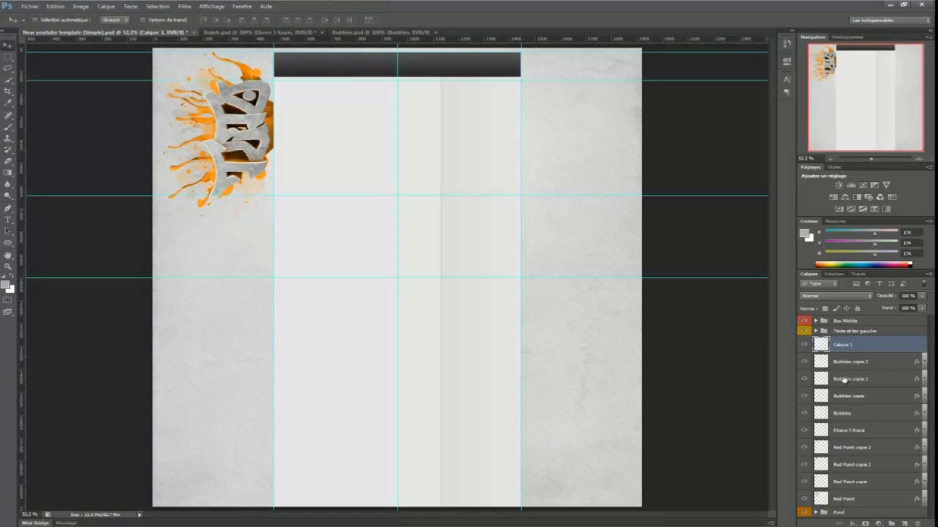
pyautogui.click(7, 60)
pyautogui.moveTo(182, 217); pyautogui.dragTo(186, 368)
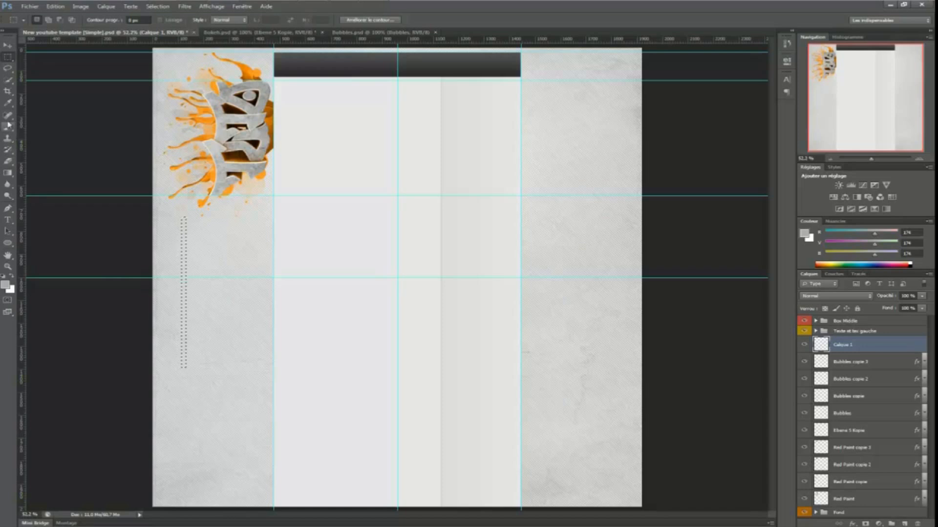
# Fill the tall, narrow selection with white (ffffff) using the Paint Bucket, and deselect it.
pyautogui.click(6, 174)
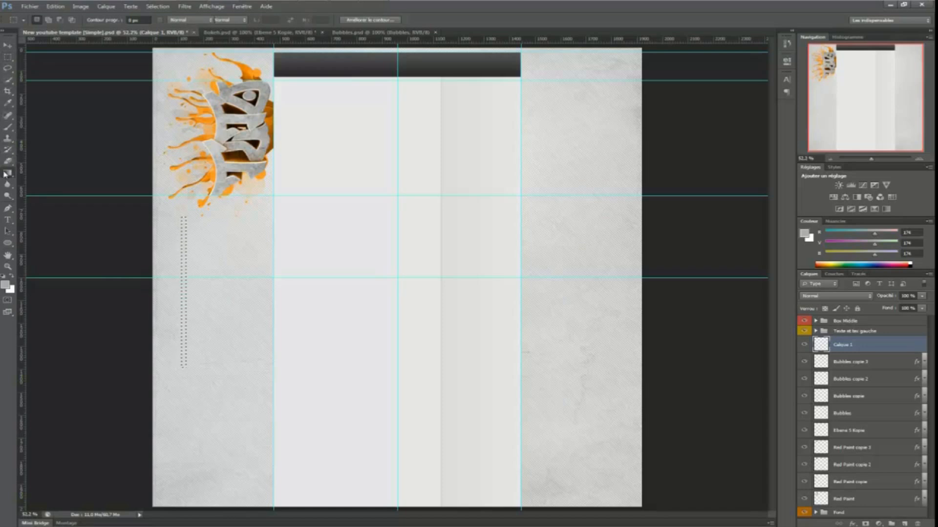
pyautogui.click(6, 174)
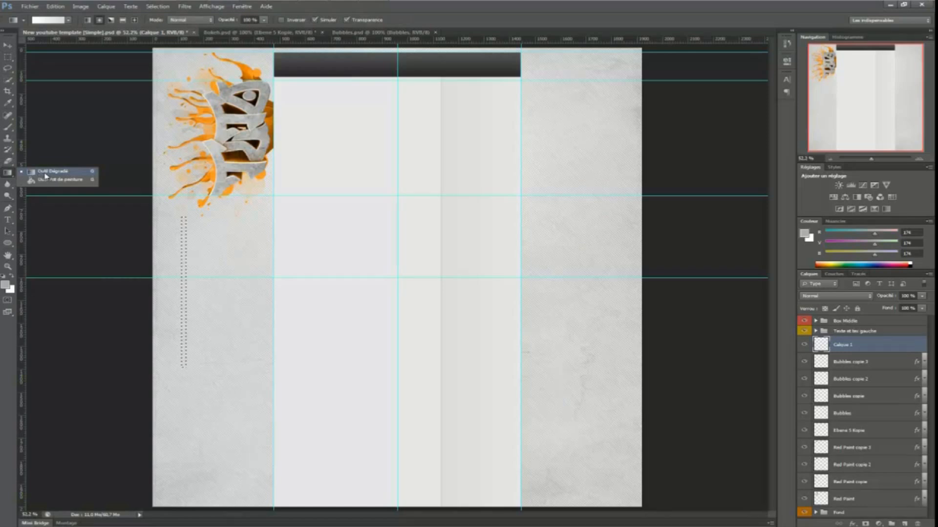
pyautogui.click(50, 181)
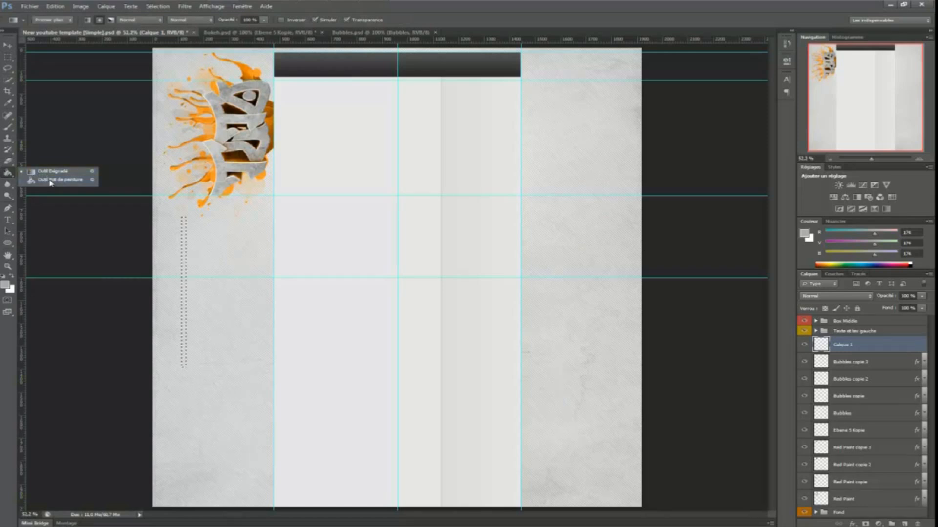
pyautogui.click(7, 286)
pyautogui.moveTo(62, 220); pyautogui.dragTo(18, 140)
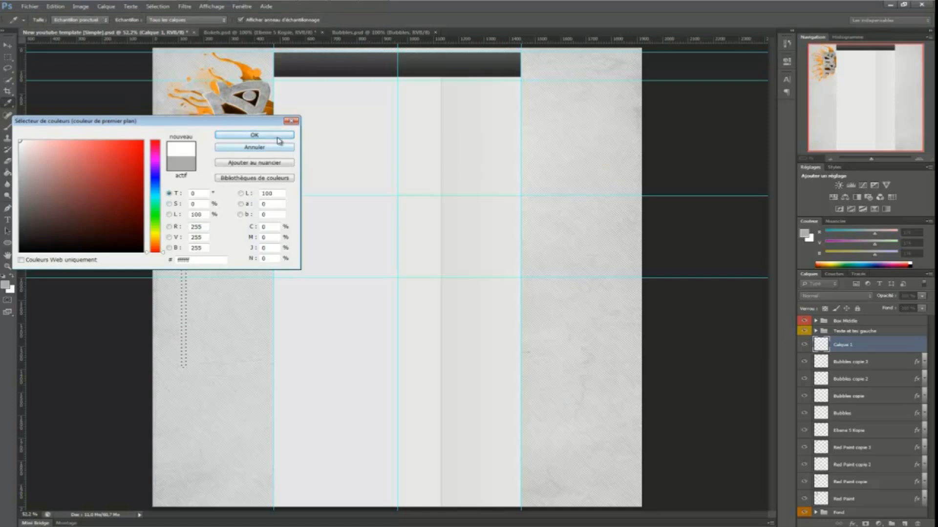
pyautogui.click(278, 138)
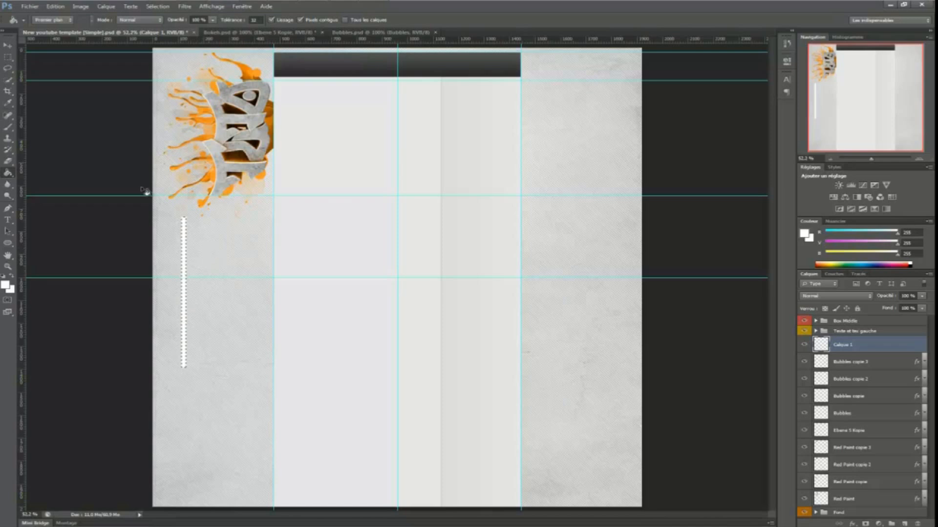
pyautogui.click(162, 7)
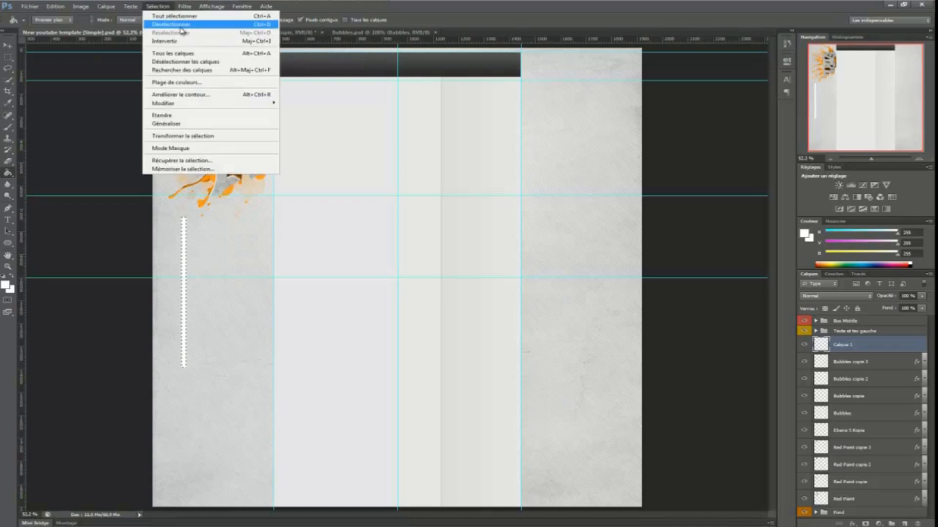
pyautogui.click(168, 23)
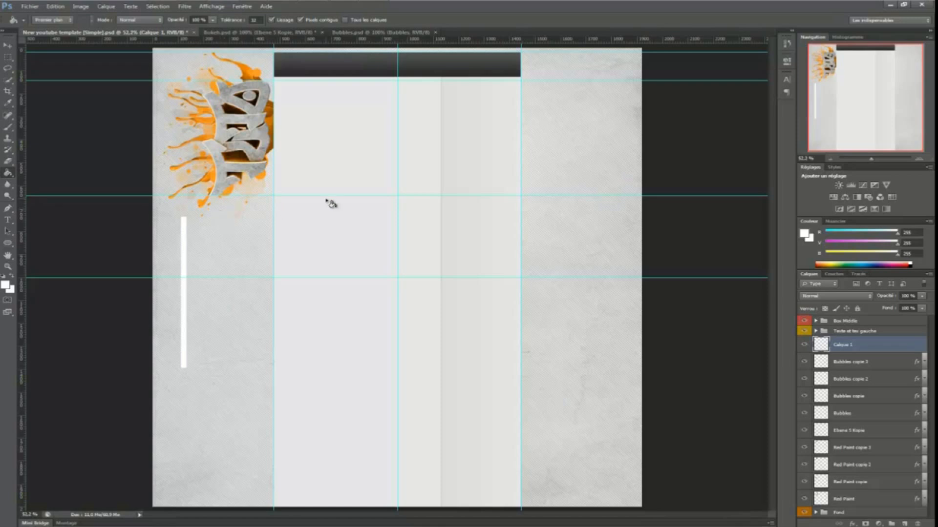
# Free-transform the white bar to about 82% scale and about -37° rotation, placing it diagonally across the graffiti lettering.
pyautogui.click(55, 7)
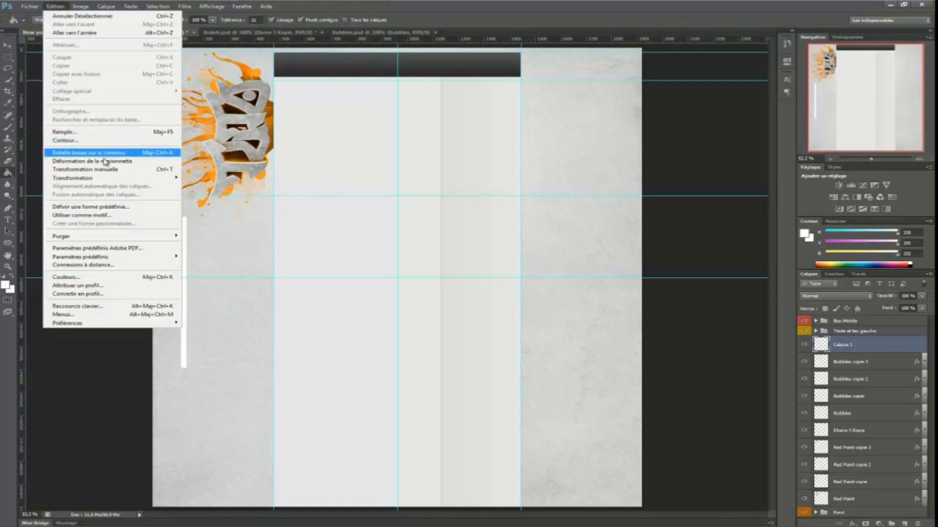
pyautogui.click(107, 171)
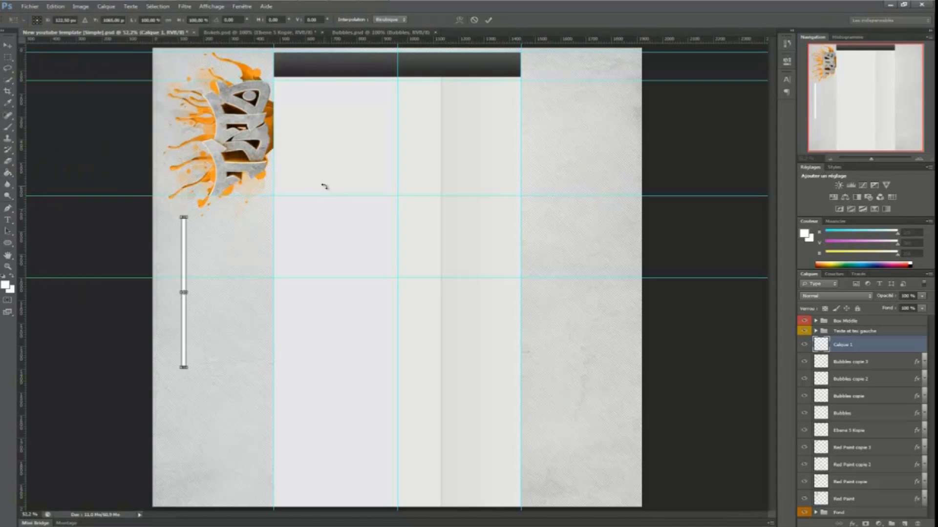
pyautogui.moveTo(303, 205); pyautogui.dragTo(242, 159)
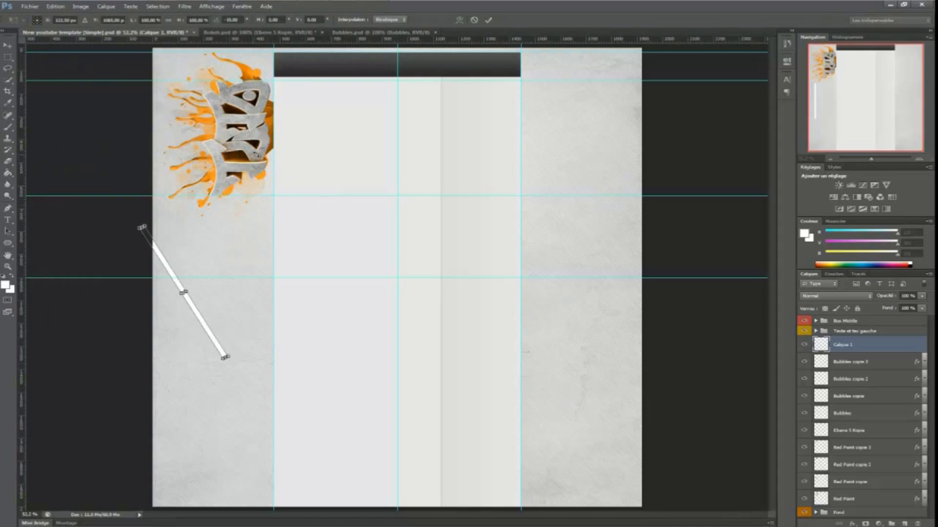
pyautogui.moveTo(202, 302); pyautogui.dragTo(233, 191)
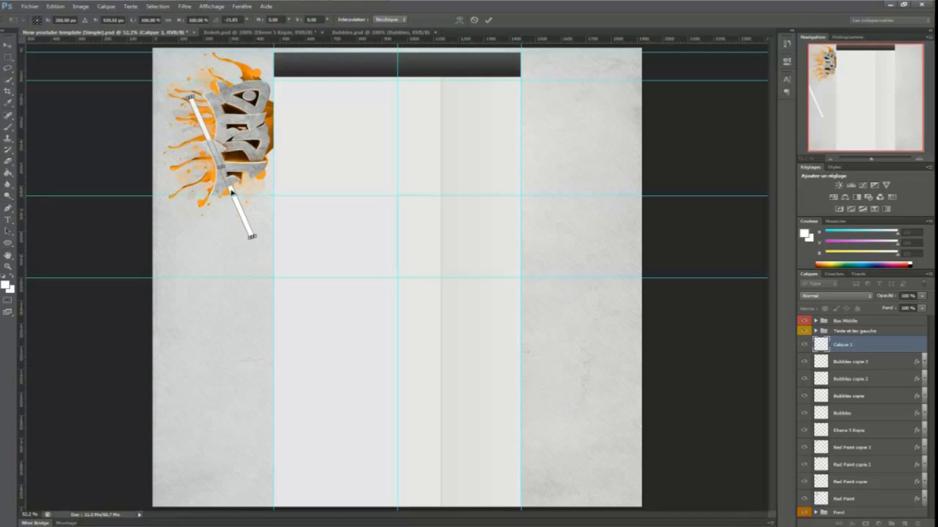
pyautogui.moveTo(254, 239); pyautogui.dragTo(259, 206)
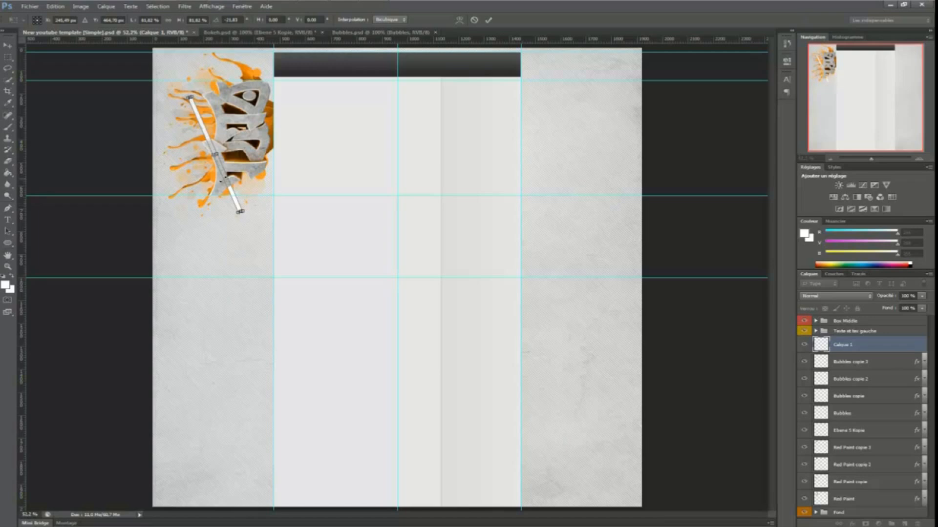
pyautogui.keyDown('shift'); pyautogui.moveTo(221, 87); pyautogui.dragTo(205, 84); pyautogui.keyUp('shift')
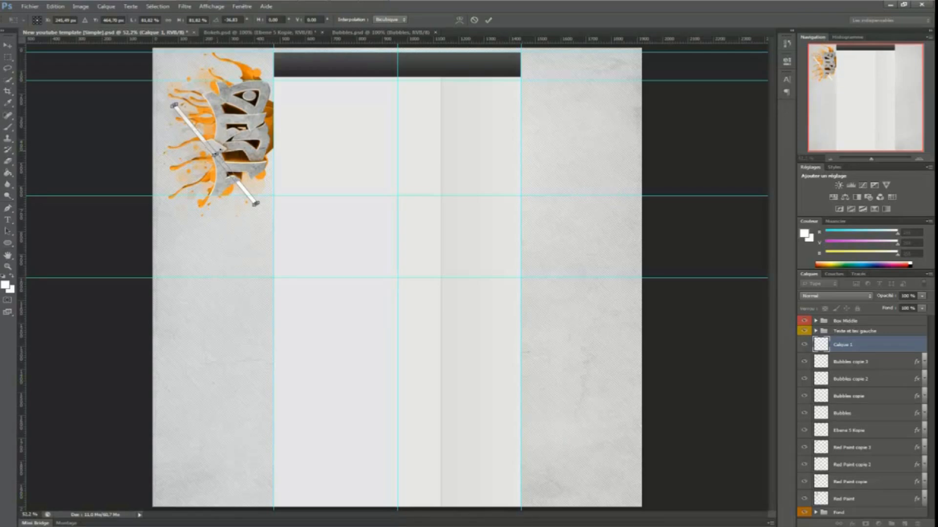
pyautogui.moveTo(220, 159); pyautogui.dragTo(221, 167)
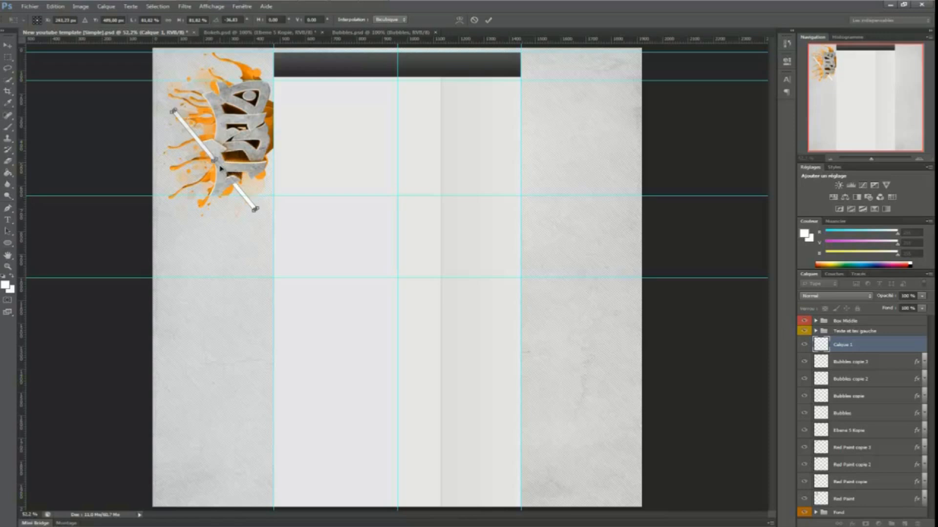
pyautogui.press('Return')
pyautogui.press('g')
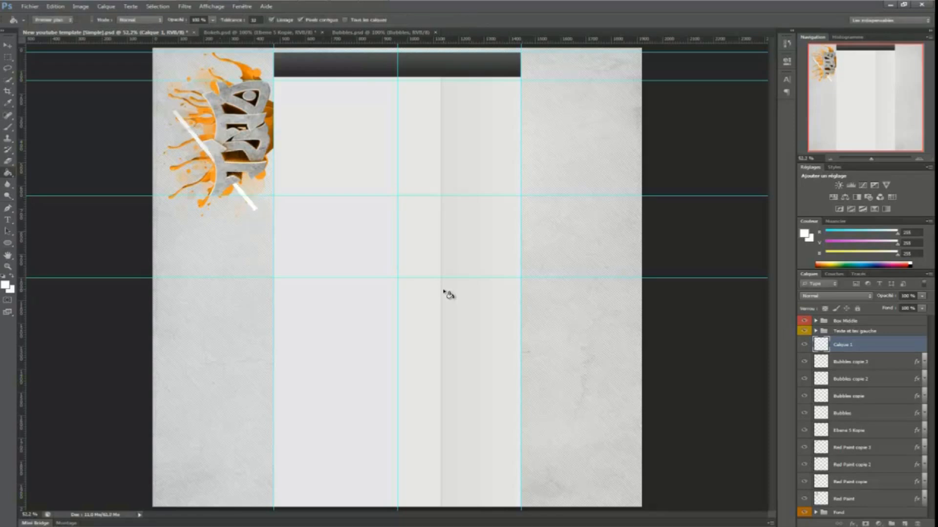
# Duplicate the Calique 1 bar layer and move the copy slightly to the right as a parallel second bar.
pyautogui.rightClick(850, 347)
pyautogui.click(830, 68)
pyautogui.press('Return')
pyautogui.click(7, 45)
pyautogui.moveTo(226, 151)
pyautogui.mouseDown()
pyautogui.moveTo(243, 157)
pyautogui.moveTo(231, 155)
pyautogui.mouseUp()
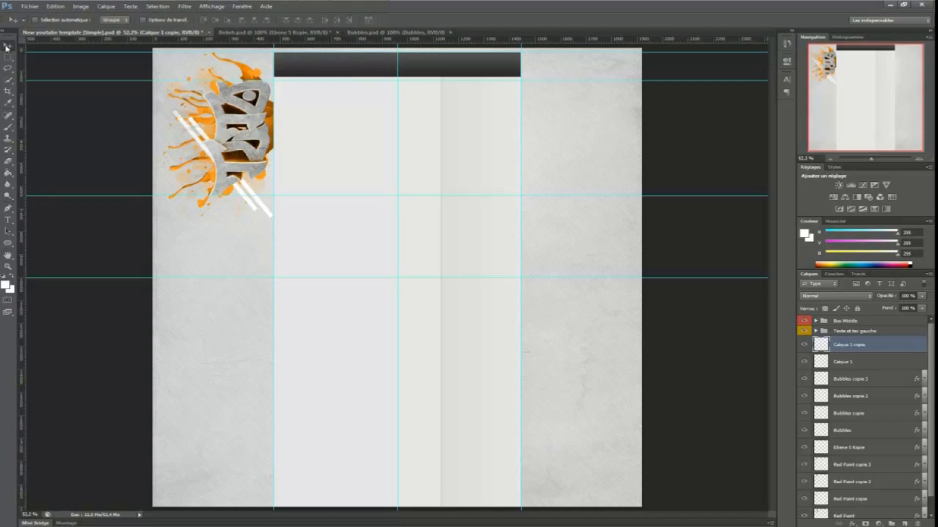
# Duplicate the second bar, move the new copy up as a third parallel bar, and shift Calique 1 copie closer to the first bar.
pyautogui.rightClick(865, 345)
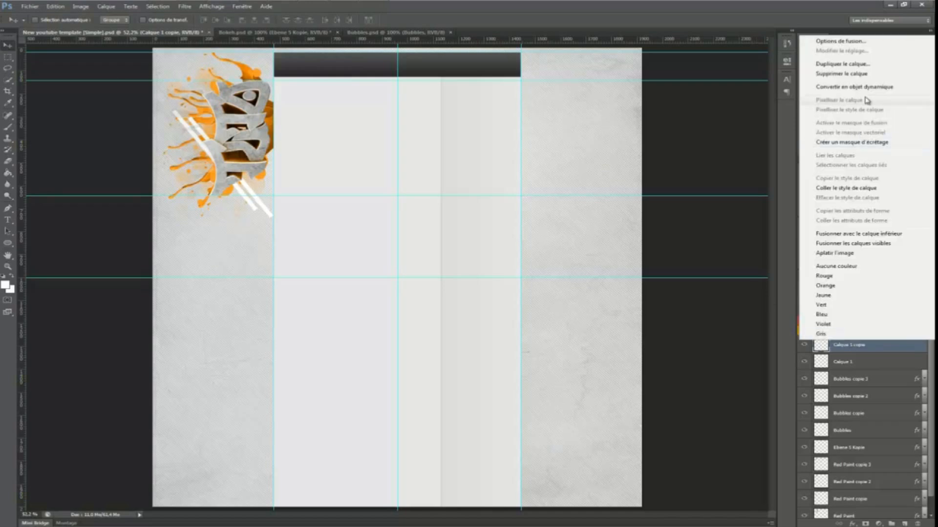
pyautogui.click(842, 64)
pyautogui.click(481, 159)
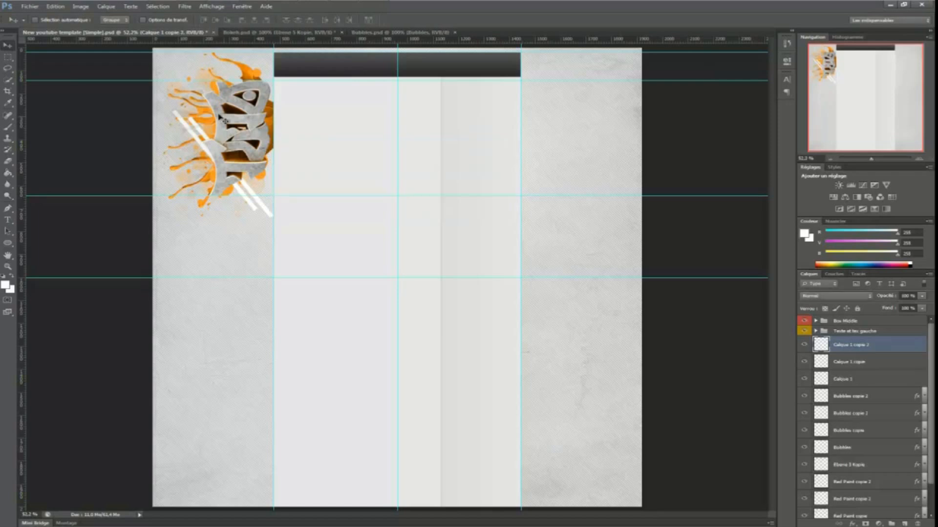
pyautogui.moveTo(245, 193); pyautogui.dragTo(232, 169)
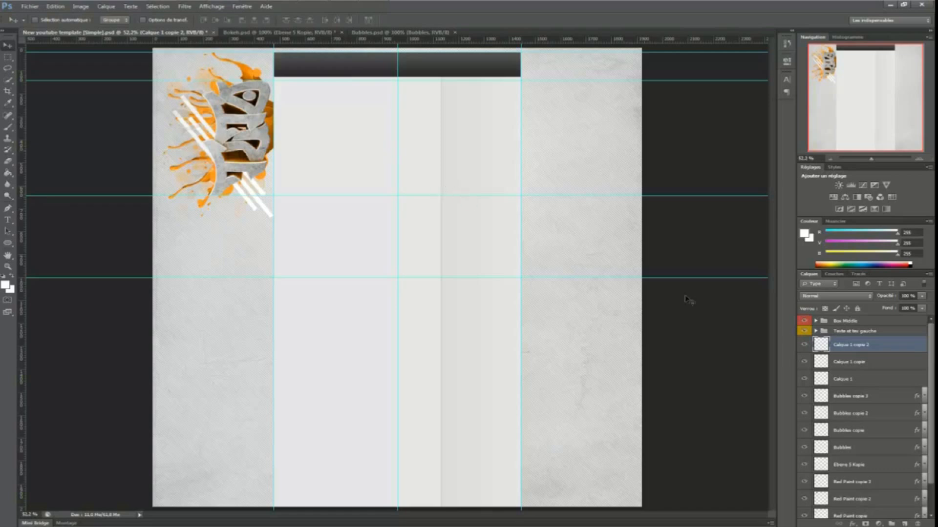
pyautogui.click(858, 364)
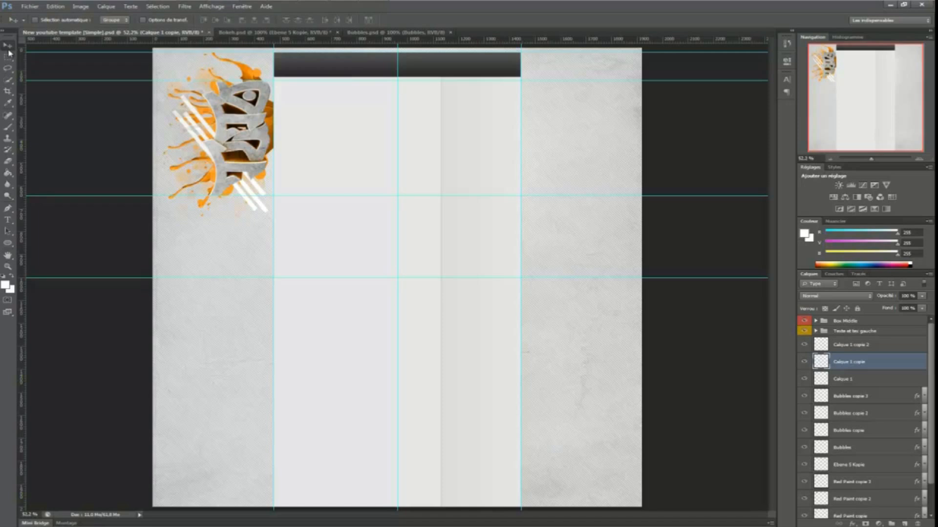
# Merge Calique 1, Calique 1 copie and Calique 1 copie 2 into one layer.
pyautogui.click(863, 350)
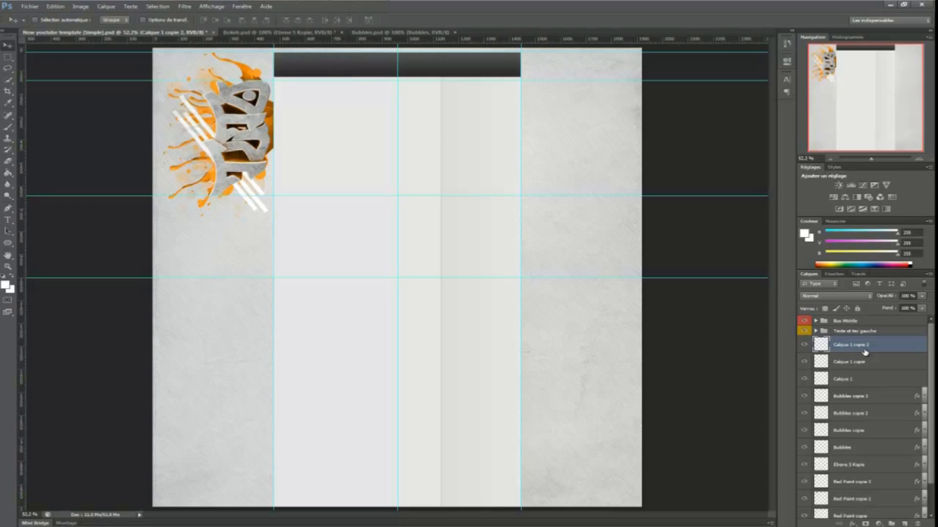
pyautogui.keyDown('shift'); pyautogui.click(847, 385); pyautogui.keyUp('shift')
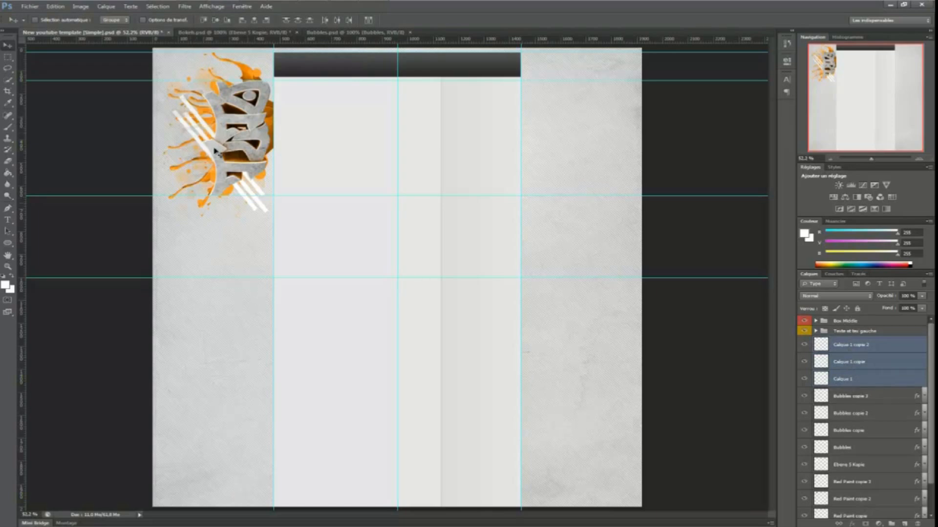
pyautogui.rightClick(839, 364)
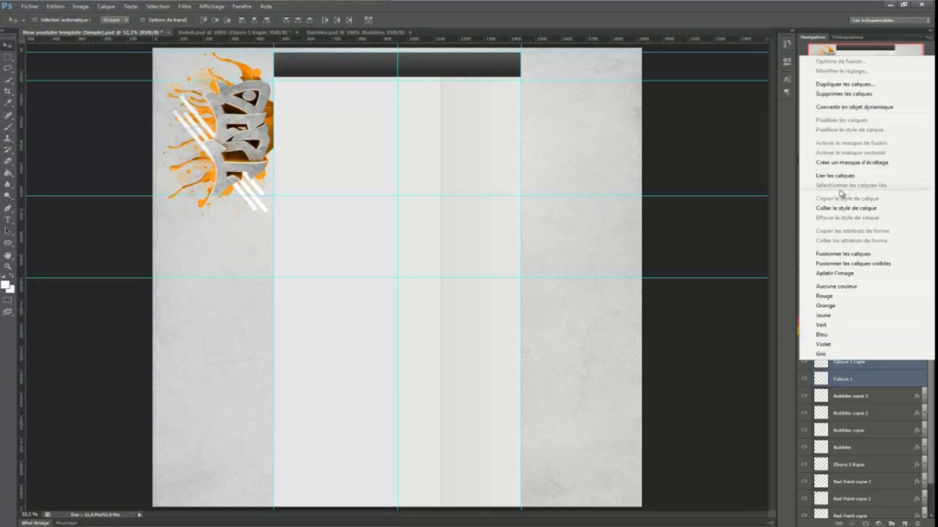
pyautogui.click(837, 254)
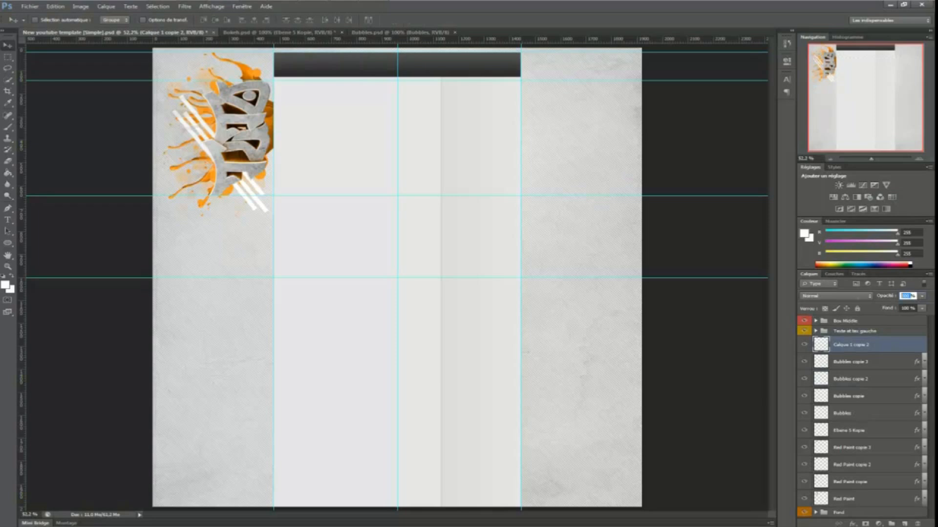
# Set the merged bars layer's opacity to 40% and rename it Barres blanches.
pyautogui.write('30')
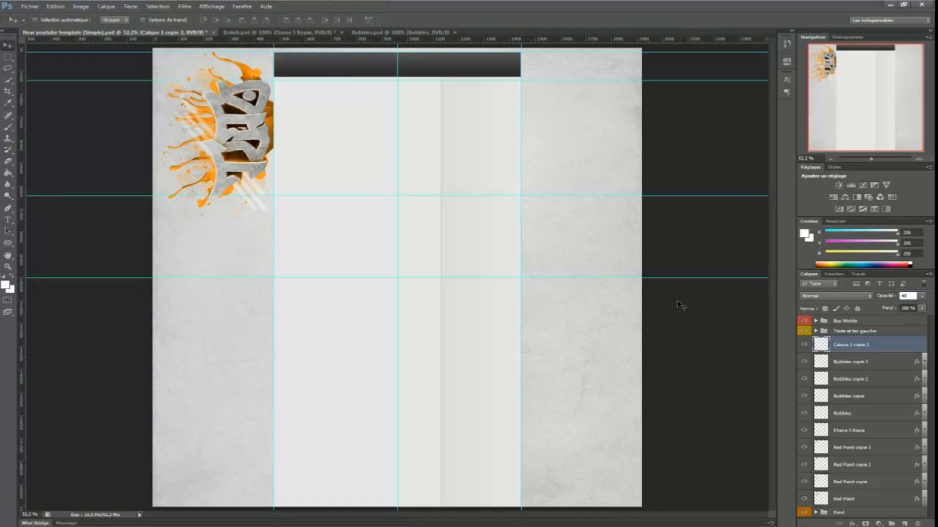
pyautogui.doubleClick(851, 345)
pyautogui.write('Barres blanches')
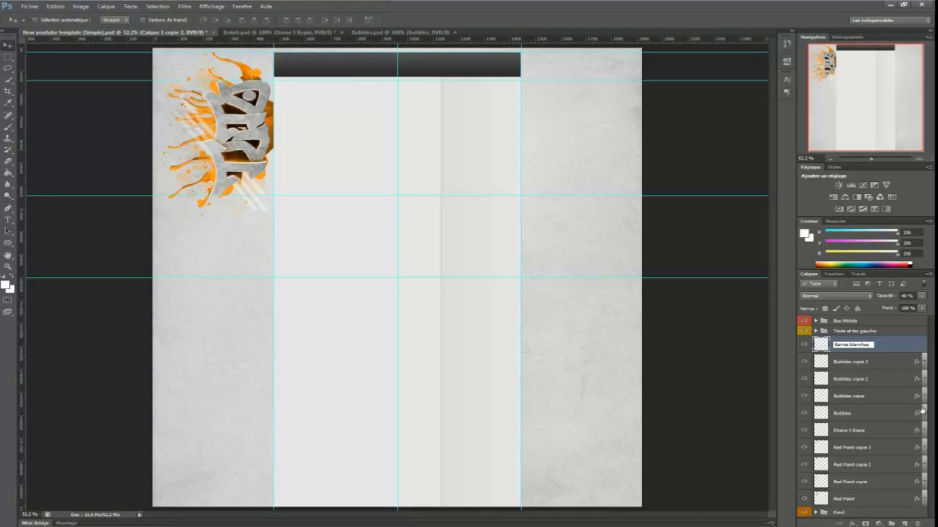
# Merge the four Bubbles layers into one layer and rename it Bubbles.
pyautogui.click(882, 362)
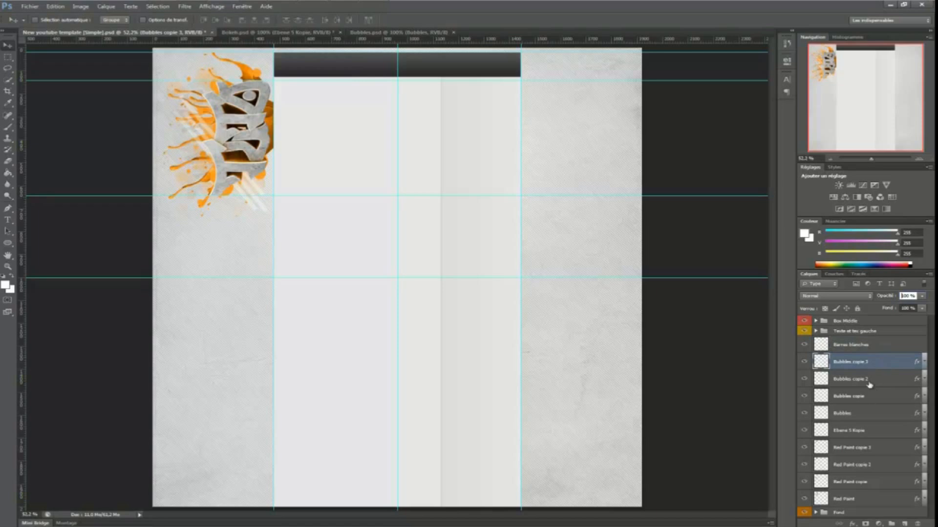
pyautogui.keyDown('shift'); pyautogui.click(854, 414); pyautogui.keyUp('shift')
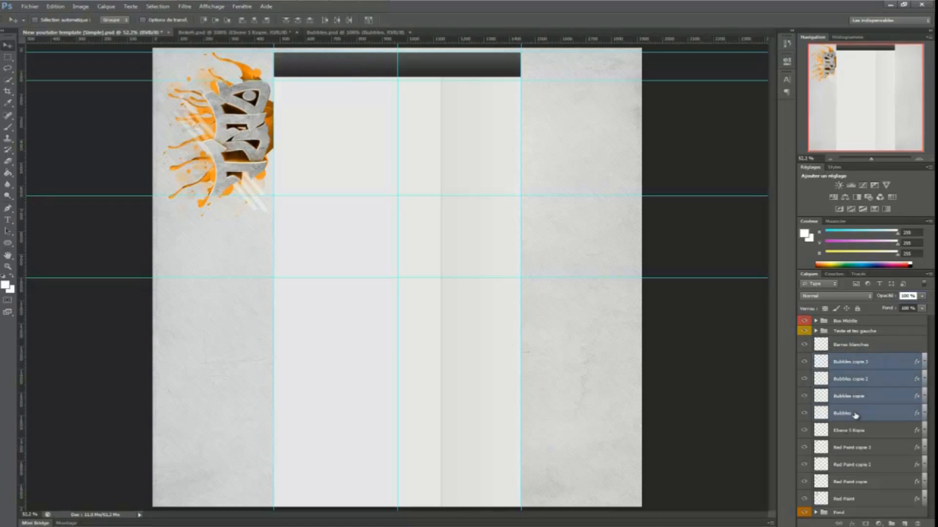
pyautogui.rightClick(864, 371)
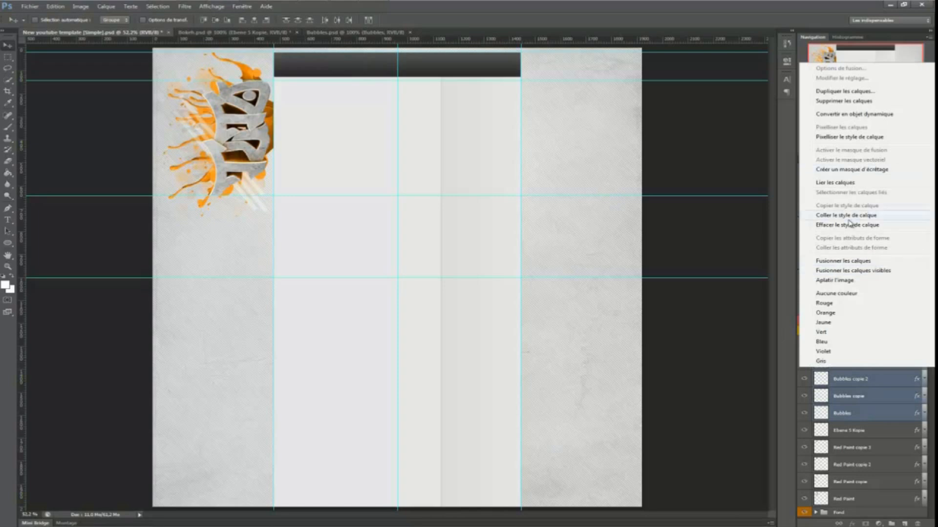
pyautogui.click(838, 260)
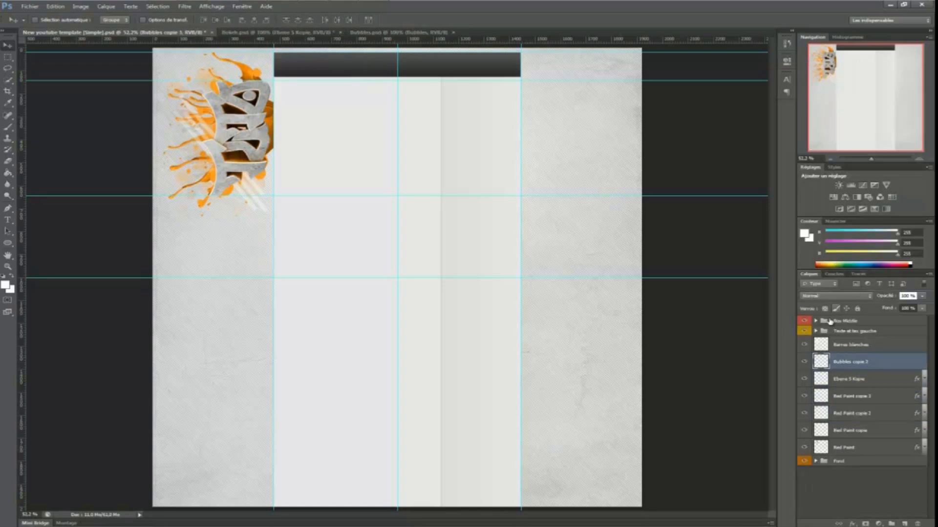
pyautogui.doubleClick(843, 362)
pyautogui.write('Bubbles')
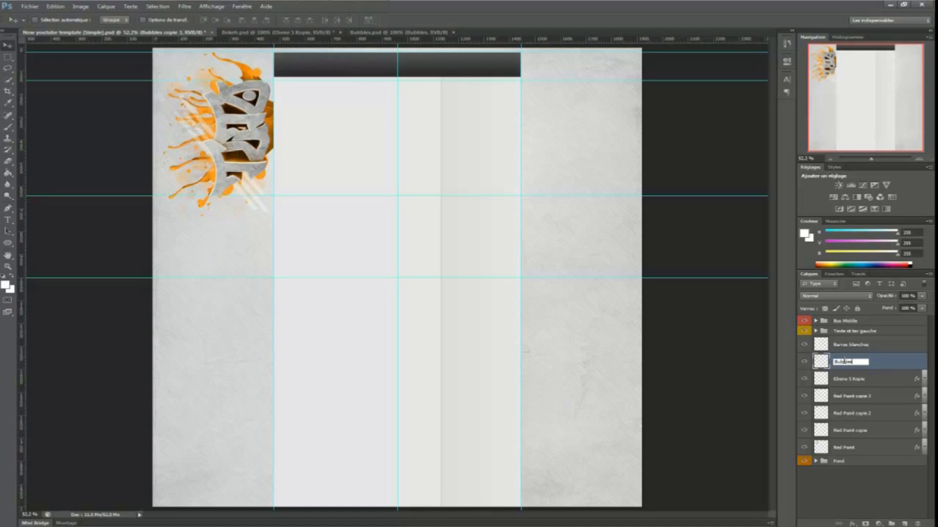
# Rename the Ebene 5 Kopie layer to Bokeh.
pyautogui.click(868, 389)
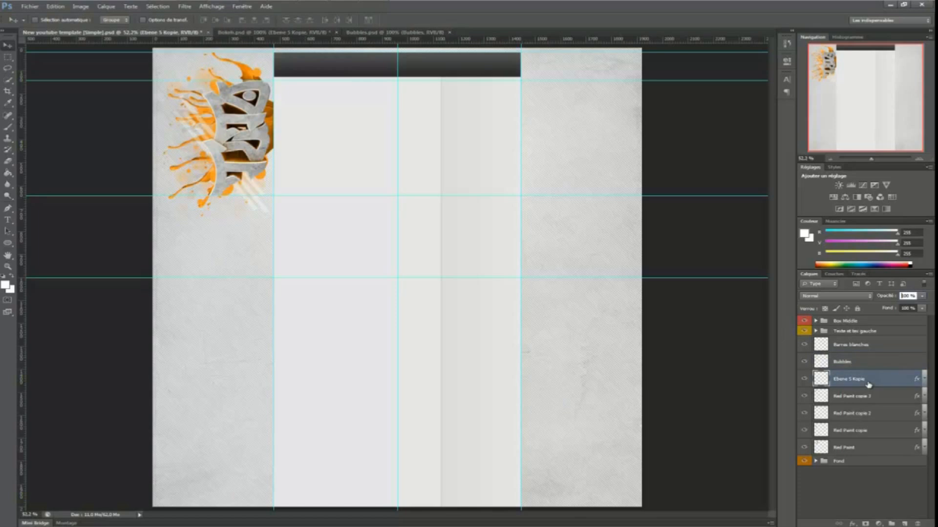
pyautogui.doubleClick(843, 380)
pyautogui.write('Bokeh')
# Merge the four Red Paint layers into one layer and rename it Peinture.
pyautogui.click(845, 395)
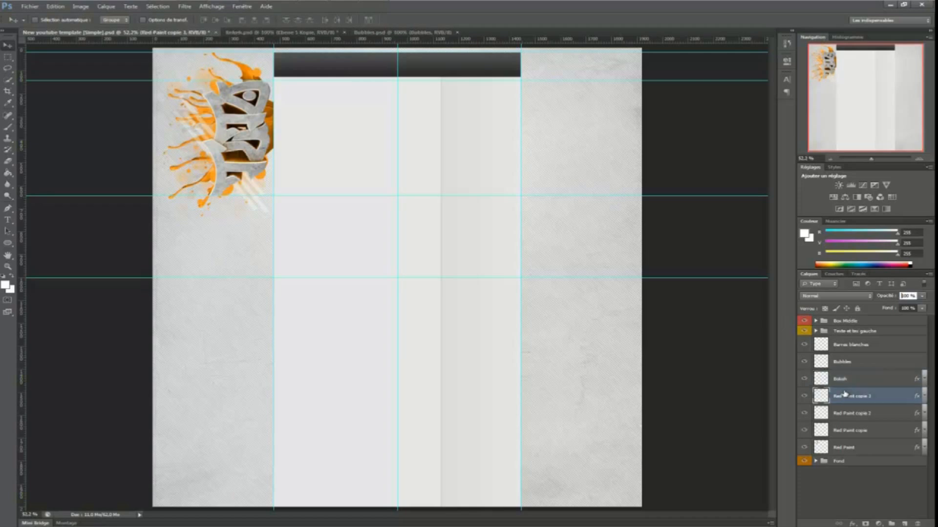
pyautogui.keyDown('shift'); pyautogui.click(862, 448); pyautogui.keyUp('shift')
pyautogui.click(860, 484)
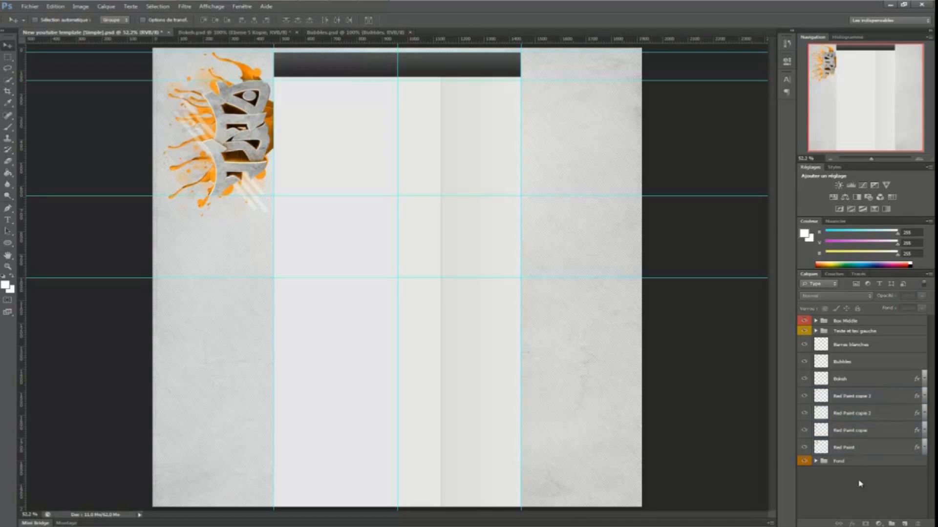
pyautogui.click(873, 401)
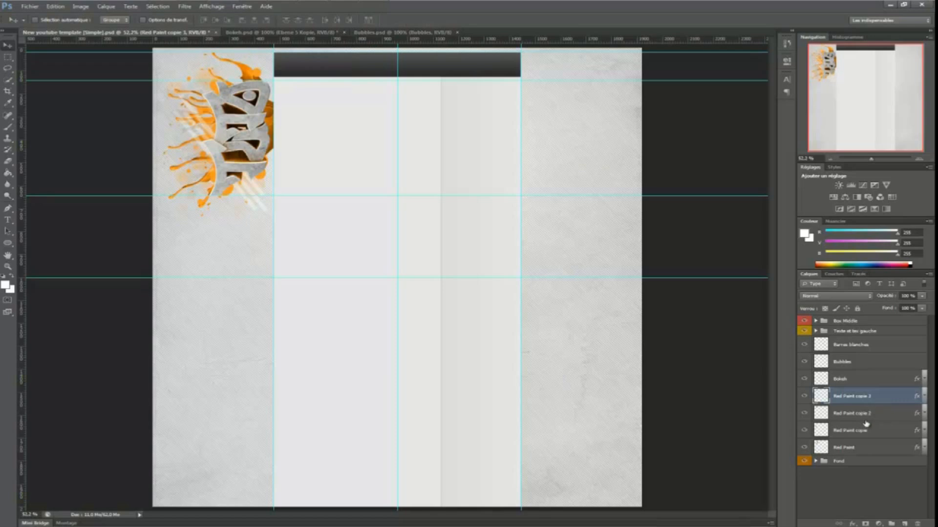
pyautogui.keyDown('shift'); pyautogui.click(859, 451); pyautogui.keyUp('shift')
pyautogui.rightClick(864, 416)
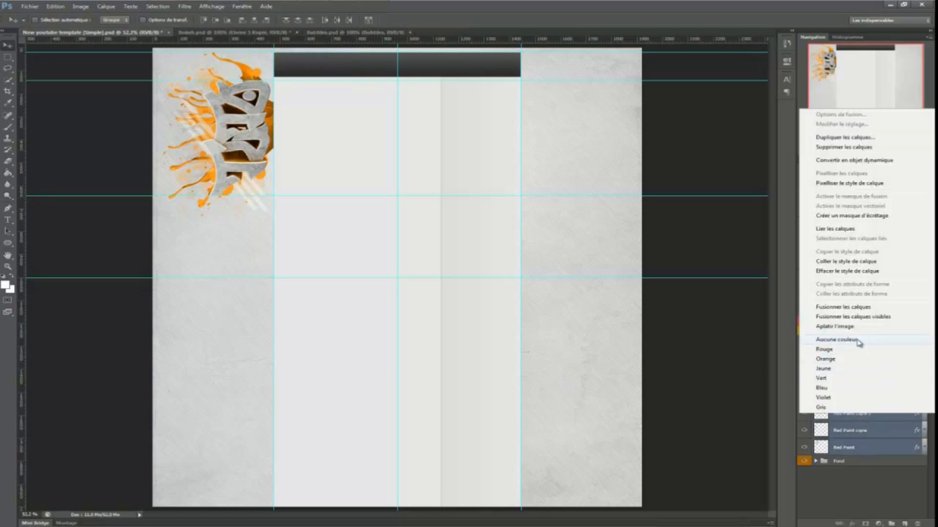
pyautogui.click(839, 307)
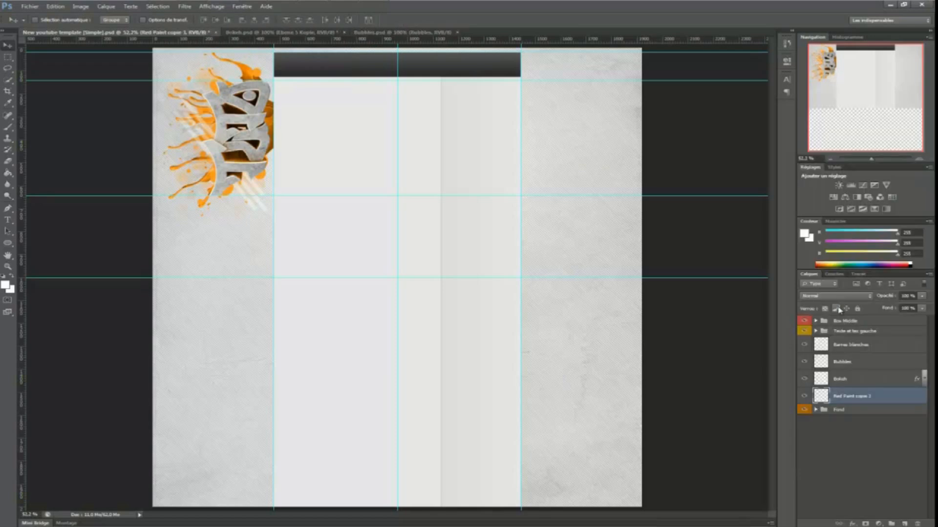
pyautogui.doubleClick(852, 397)
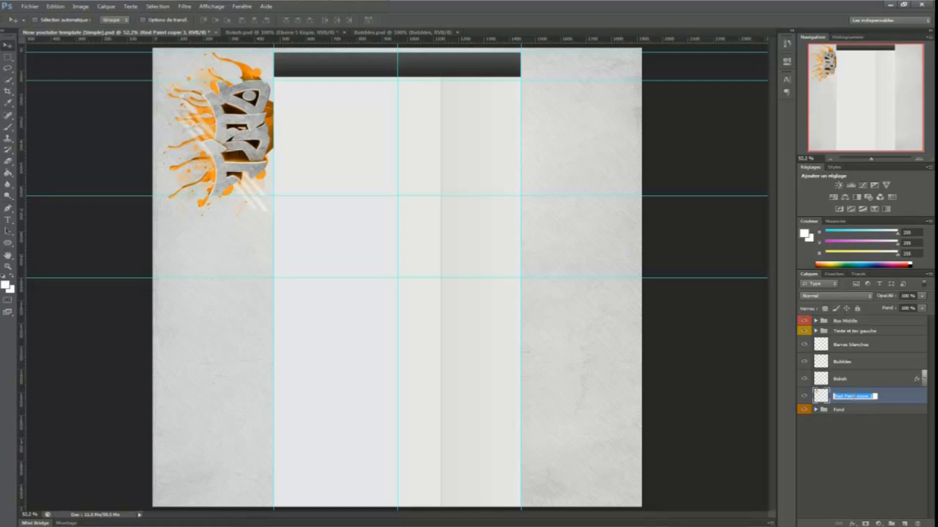
pyautogui.write('Peinture')
pyautogui.click(863, 466)
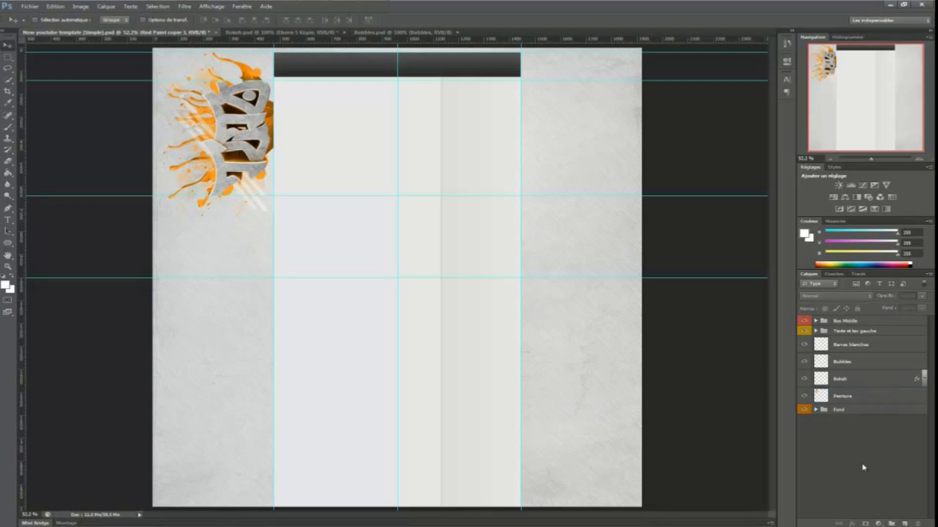
# Group the Barres blanches, Bubbles, Bokeh and Peinture layers and name the group Effet.
pyautogui.click(840, 343)
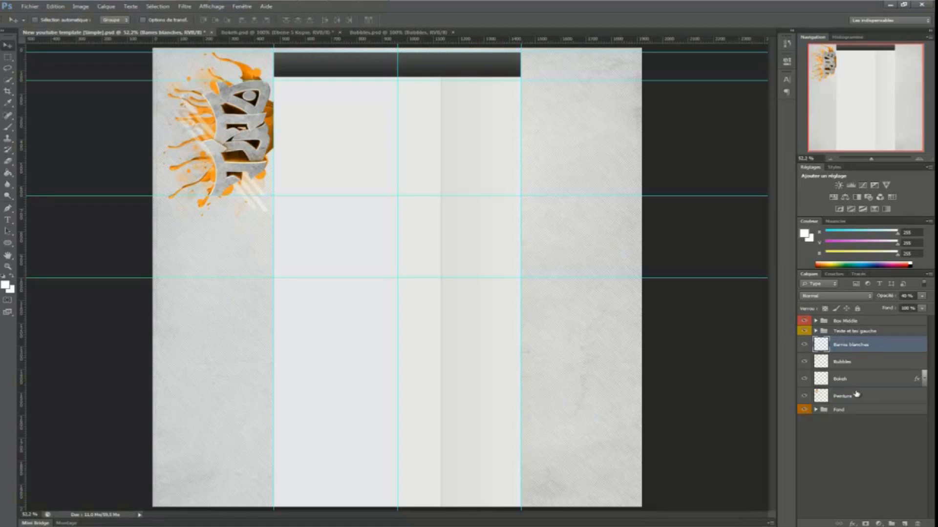
pyautogui.keyDown('shift'); pyautogui.click(840, 398); pyautogui.keyUp('shift')
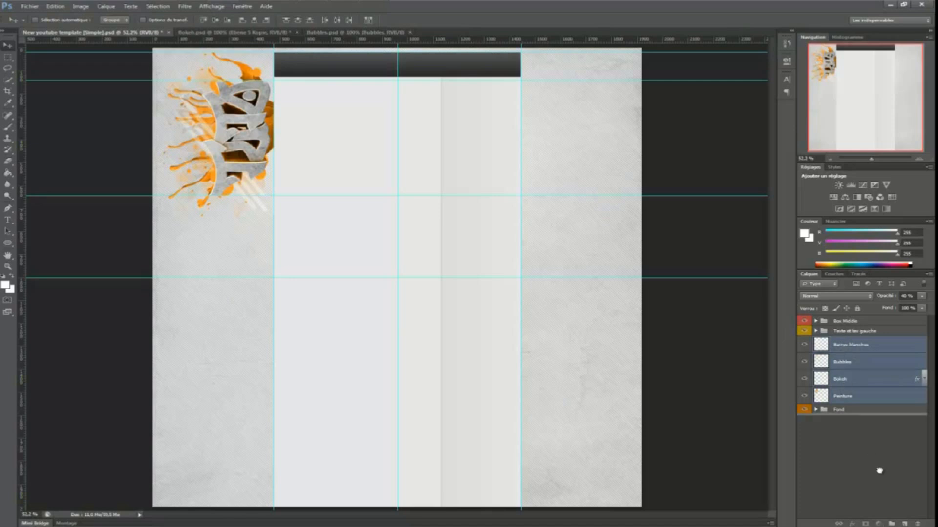
pyautogui.click(889, 522)
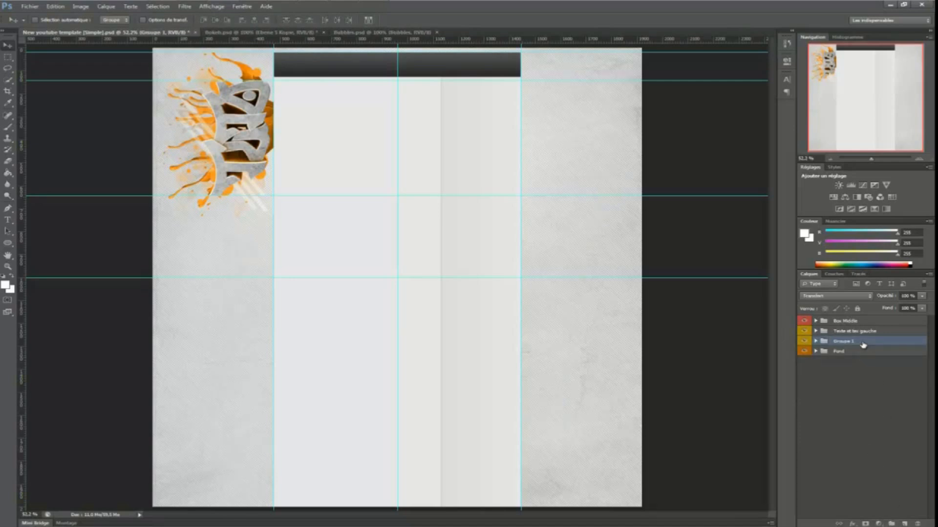
pyautogui.doubleClick(842, 341)
pyautogui.write('Logo')
pyautogui.click(857, 373)
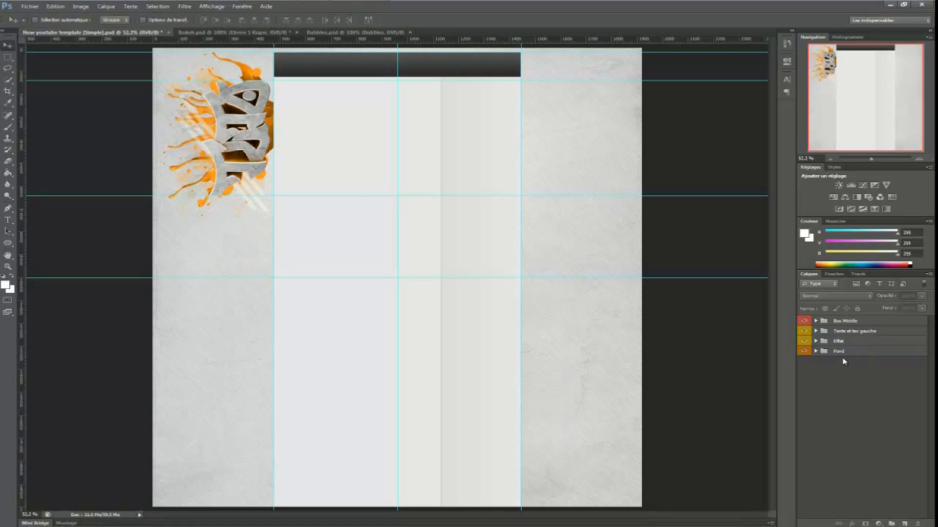
# Give the Effet group a green colour label and check the layers it contains.
pyautogui.rightClick(853, 341)
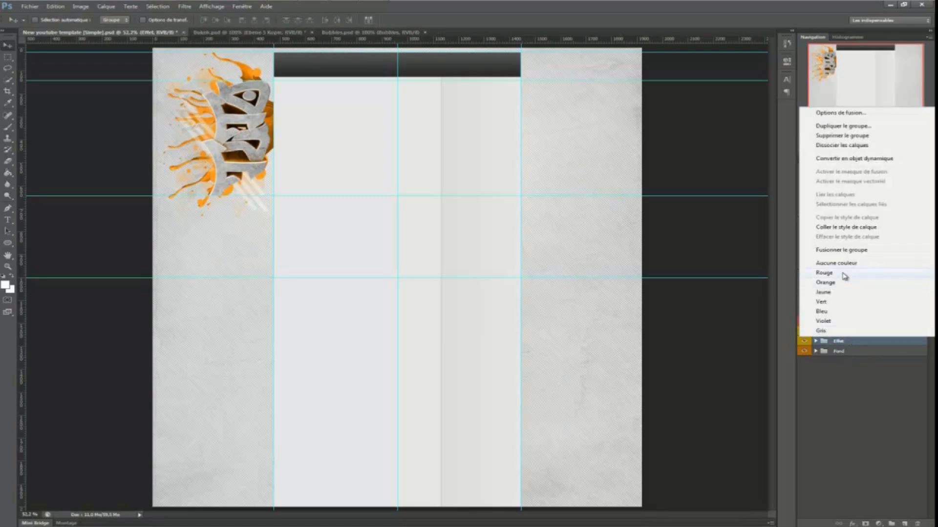
pyautogui.click(830, 303)
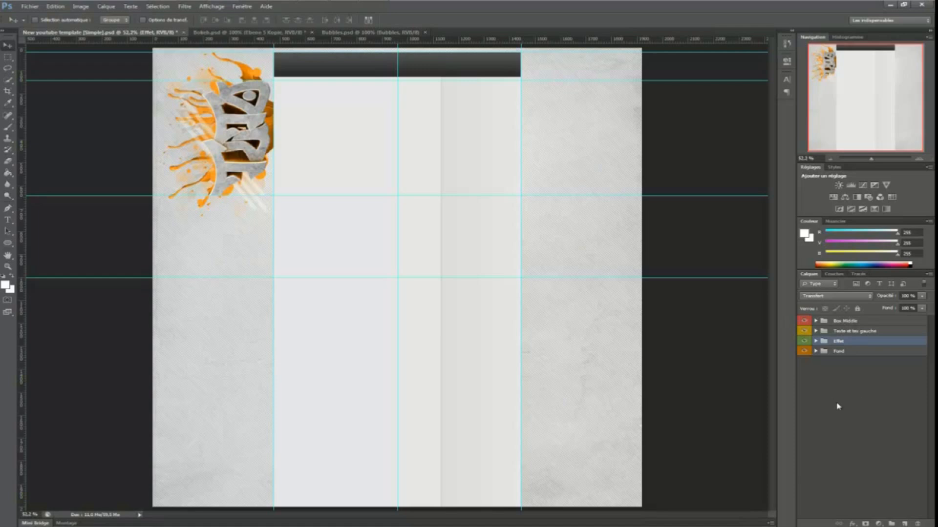
pyautogui.click(815, 341)
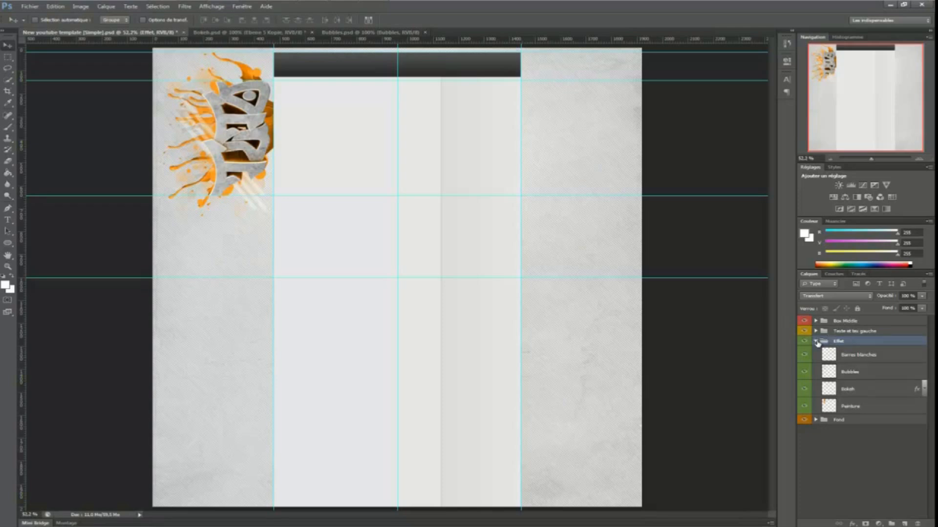
pyautogui.click(816, 342)
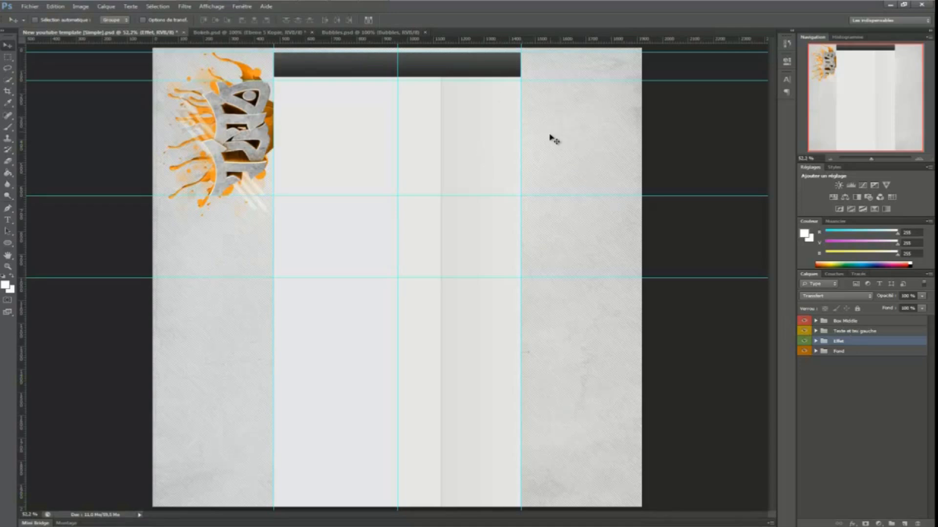
# Switch to Windows Photo Viewer to examine the Violet reference background's two-sided layout, and return to Photoshop.
pyautogui.click(313, 7)
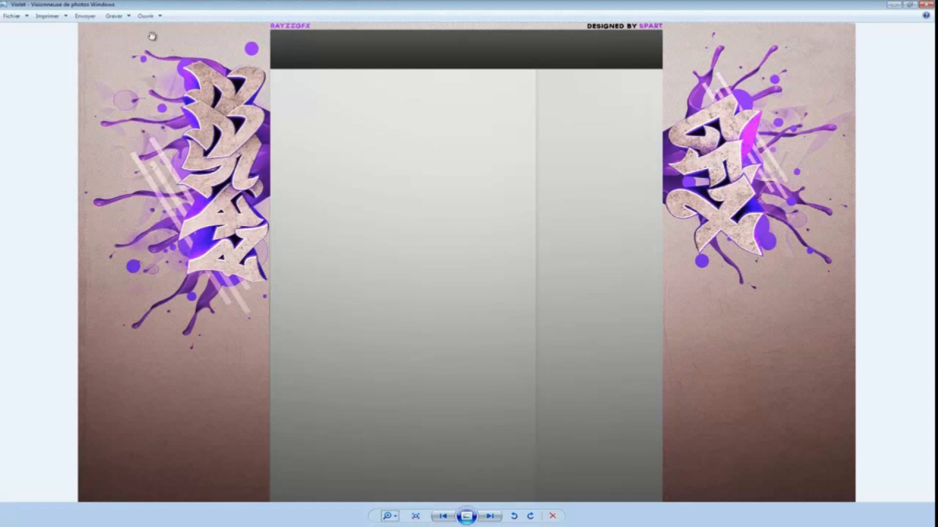
pyautogui.moveTo(208, 1)
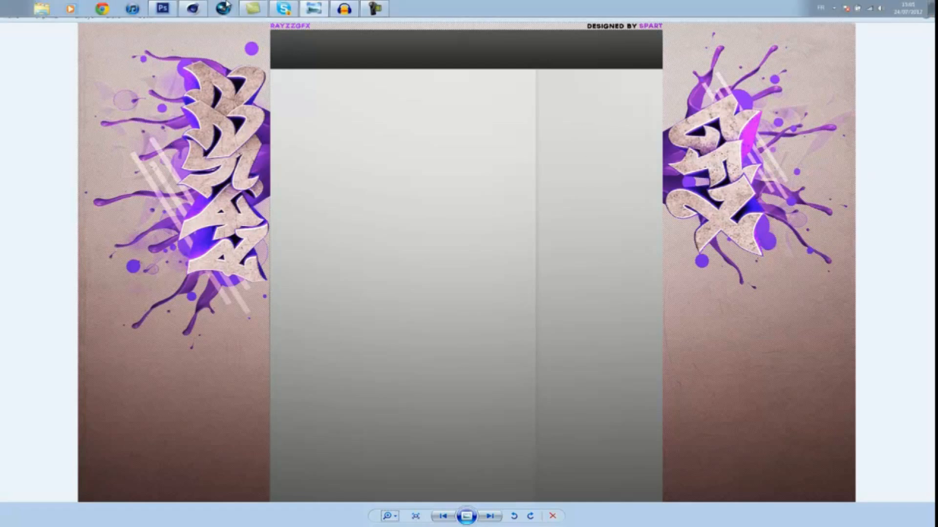
pyautogui.click(162, 8)
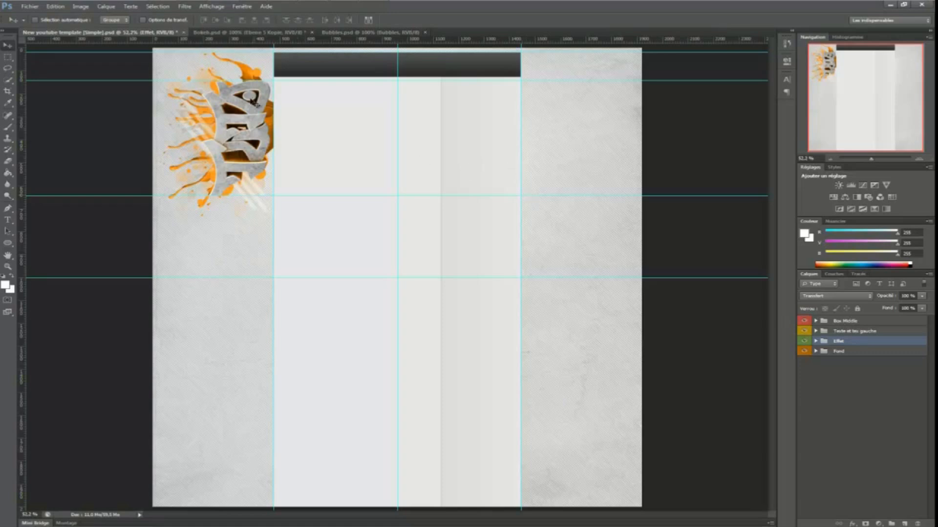
# Duplicate the Effet and Texte et tex gauche groups within the same document, keeping the suggested copy names.
pyautogui.press('m')
pyautogui.press('v')
pyautogui.rightClick(847, 343)
pyautogui.click(850, 129)
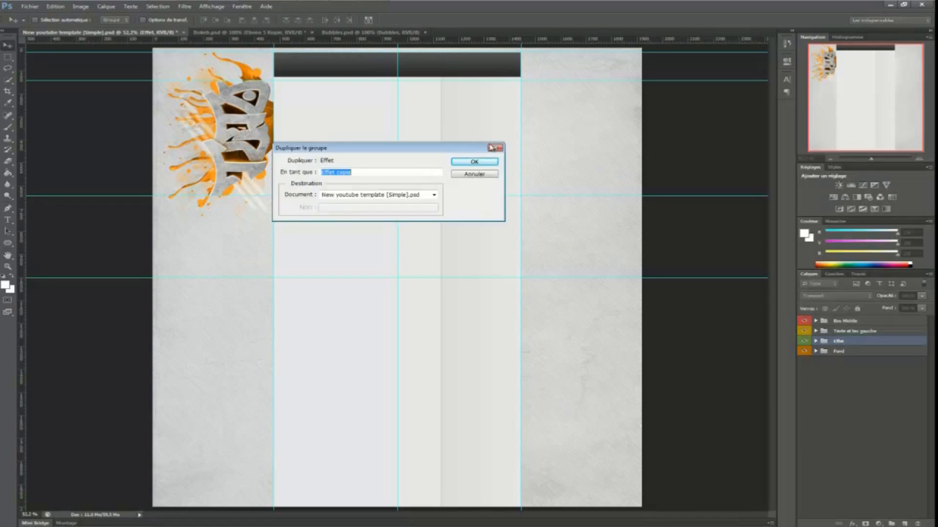
pyautogui.click(454, 162)
pyautogui.rightClick(858, 331)
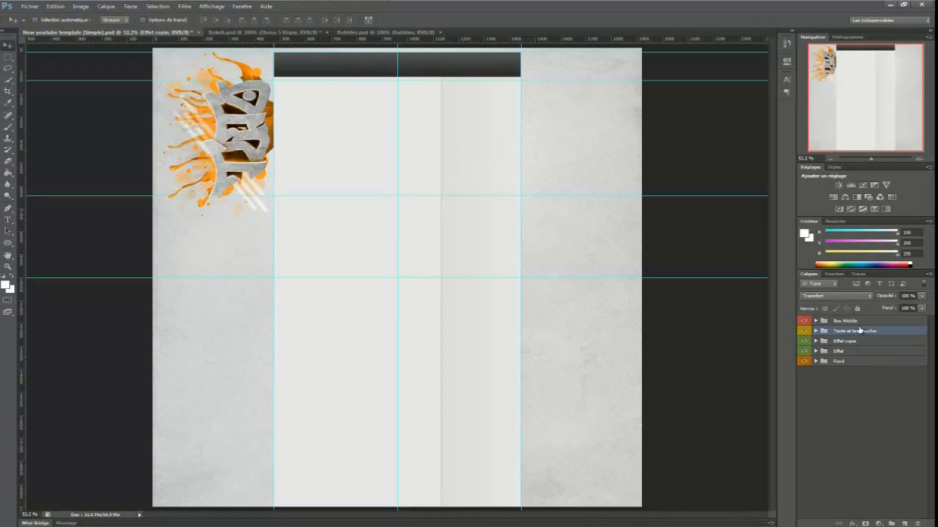
pyautogui.click(844, 117)
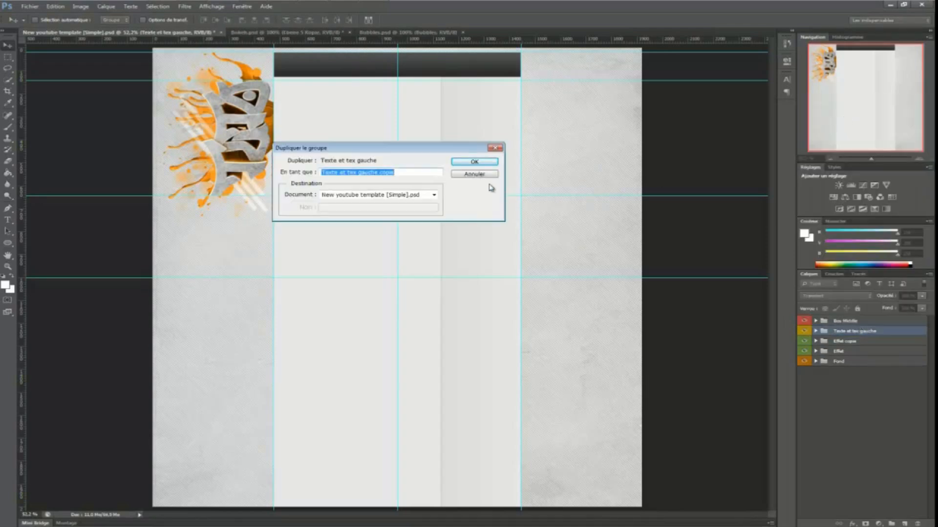
pyautogui.click(494, 163)
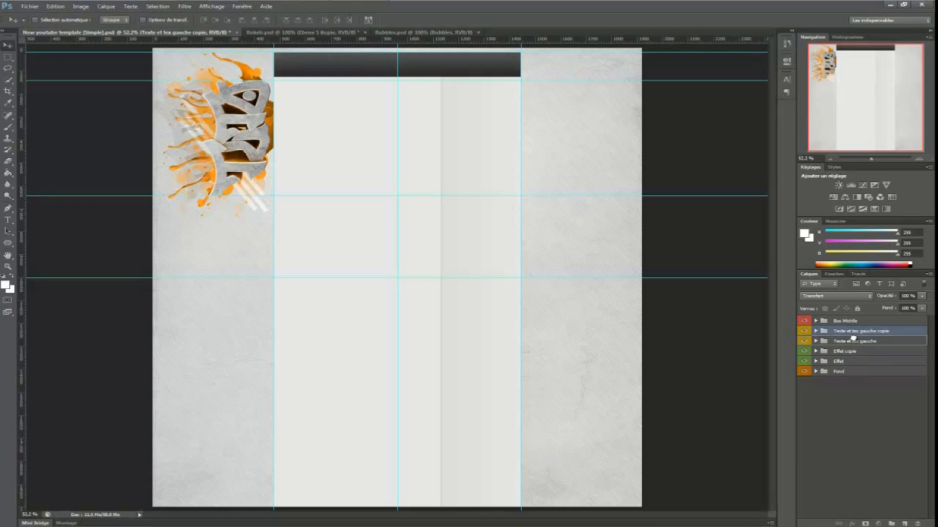
# Rotate the Texte et tex gauche copie and Effet copie groups together by 180° and move them onto the canvas's right side panel.
pyautogui.click(854, 352)
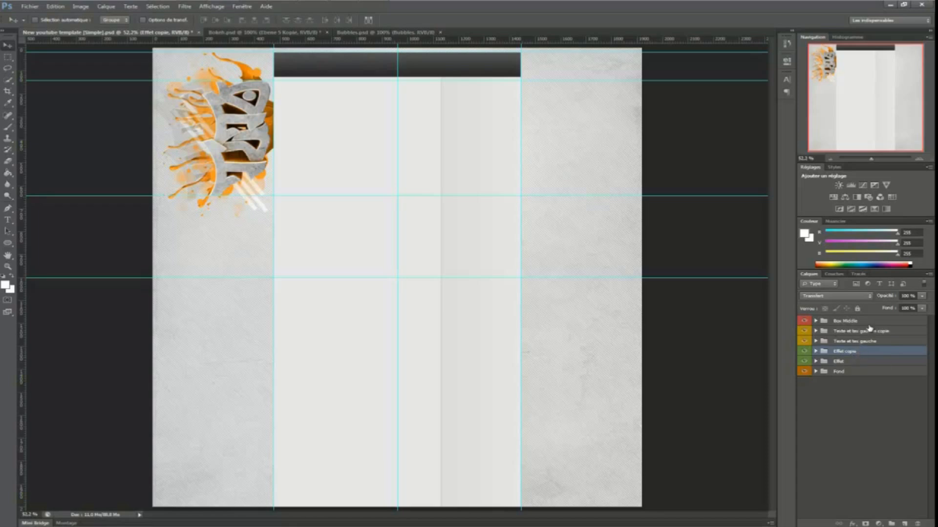
pyautogui.keyDown('ctrl'); pyautogui.click(861, 331); pyautogui.keyUp('ctrl')
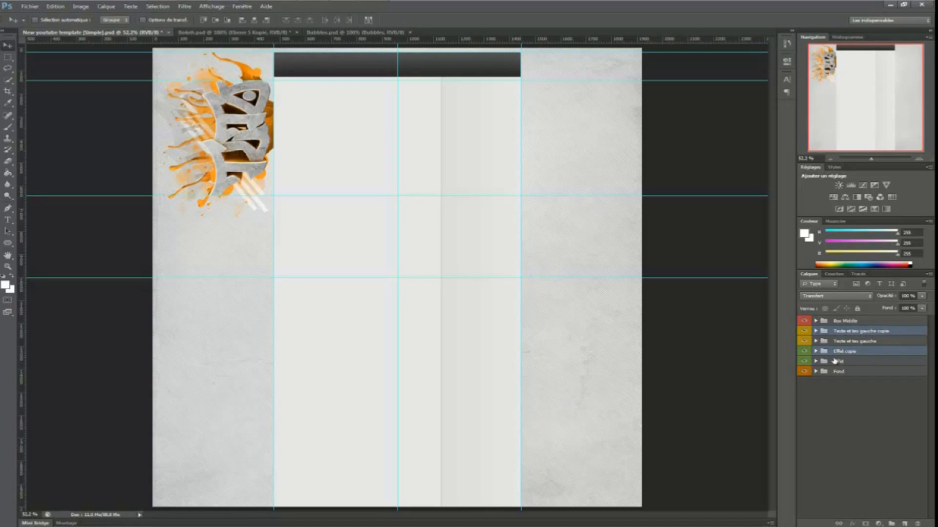
pyautogui.click(55, 7)
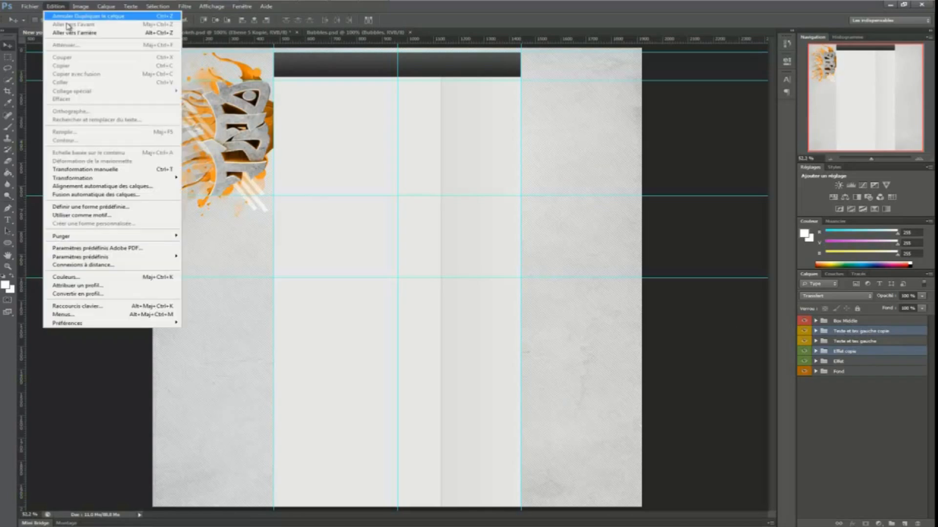
pyautogui.moveTo(80, 179)
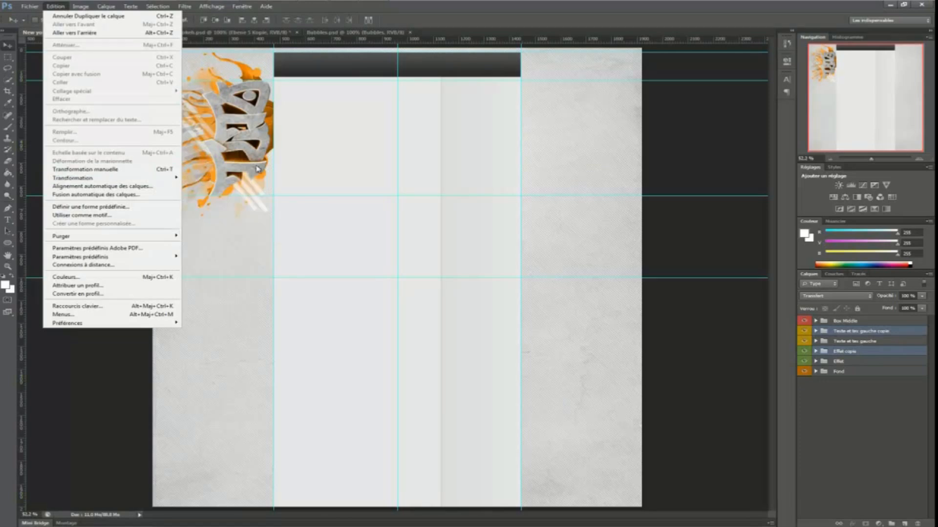
pyautogui.click(106, 170)
pyautogui.moveTo(426, 107); pyautogui.dragTo(76, 251)
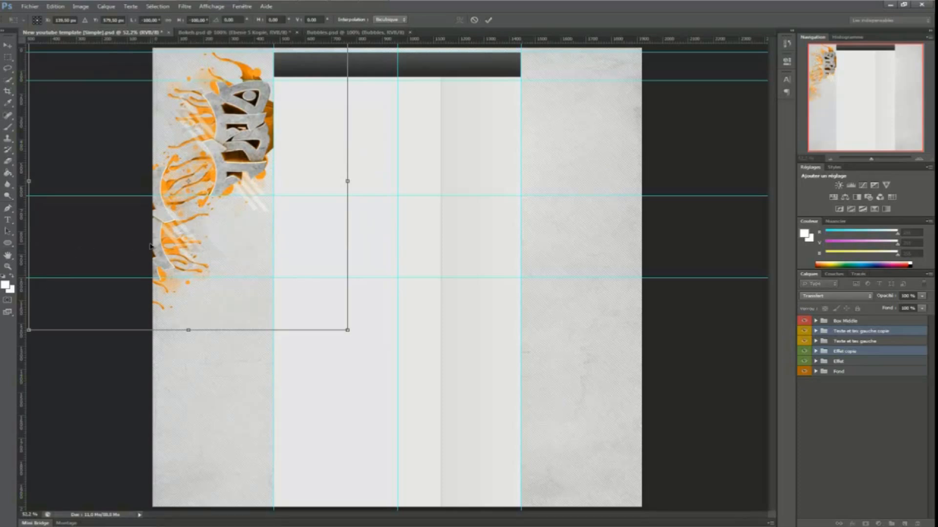
pyautogui.moveTo(143, 248); pyautogui.dragTo(564, 154)
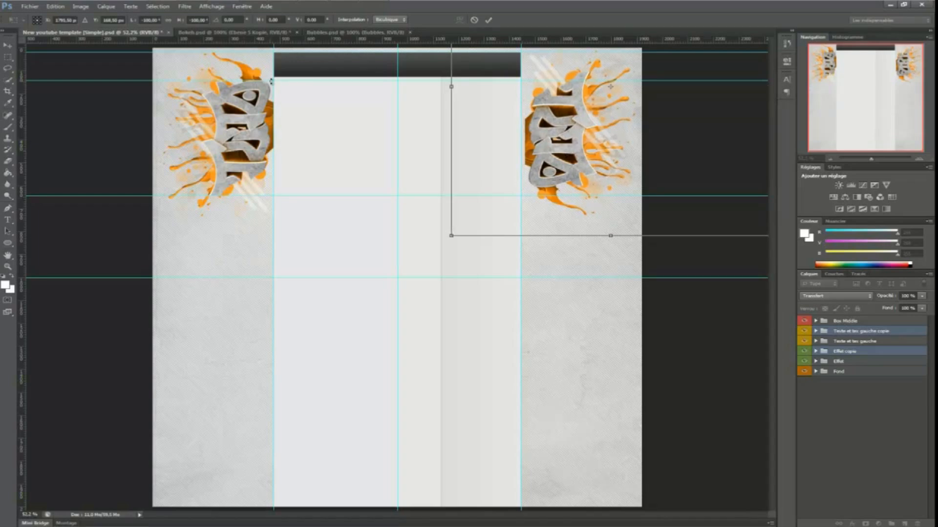
# Nudge the rotated copies against the central box's right edge and slightly down, apply the transformation, and select the Box Middle group.
pyautogui.press('Left')
pyautogui.press('Left')
pyautogui.press('Left')
pyautogui.press('Left')
pyautogui.press('Left')
pyautogui.press('Left')
pyautogui.press('Left')
pyautogui.press('Left')
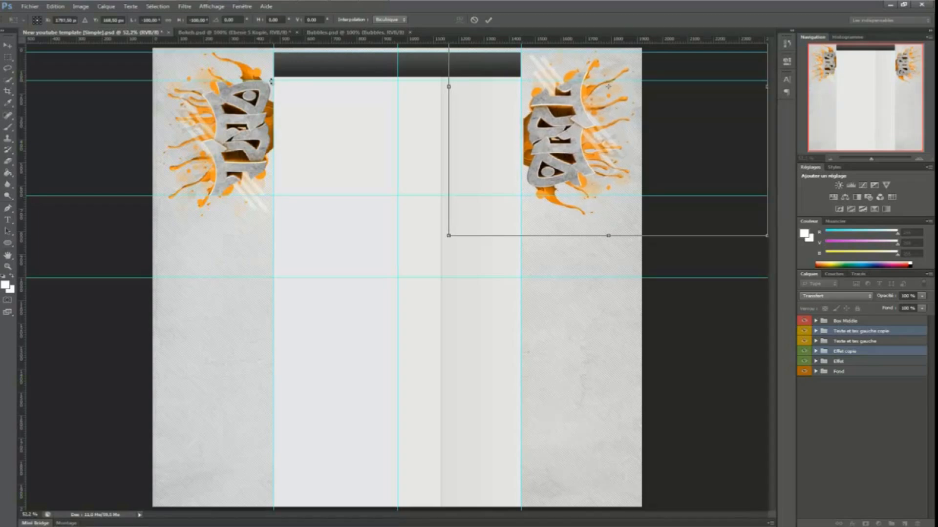
pyautogui.press('Down')
pyautogui.press('Down')
pyautogui.press('Down')
pyautogui.press('Down')
pyautogui.press('Down')
pyautogui.press('Down')
pyautogui.press('Down')
pyautogui.press('Down')
pyautogui.press('Down')
pyautogui.press('Down')
pyautogui.press('Down')
pyautogui.press('Down')
pyautogui.press('Down')
pyautogui.press('Down')
pyautogui.press('Down')
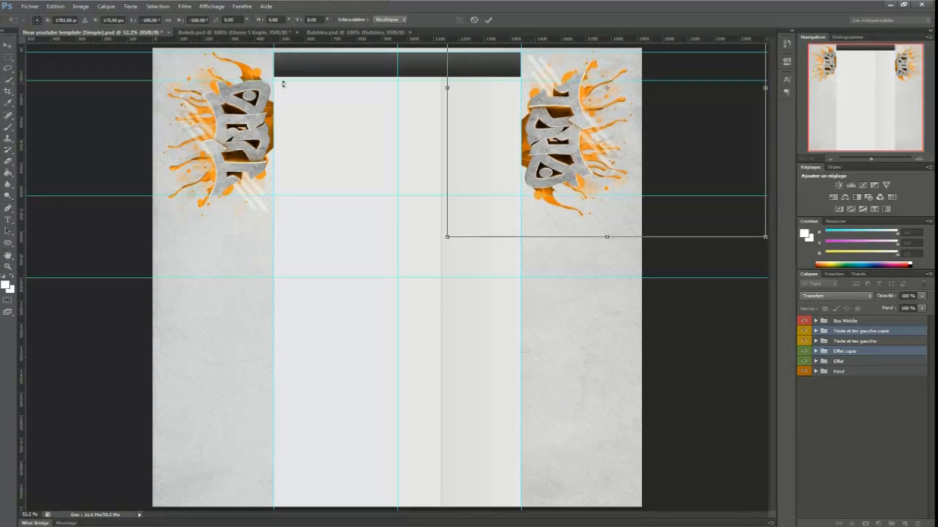
pyautogui.press('Down')
pyautogui.press('Down')
pyautogui.press('Down')
pyautogui.press('Down')
pyautogui.press('Down')
pyautogui.press('Down')
pyautogui.press('Down')
pyautogui.press('Down')
pyautogui.press('Down')
pyautogui.press('Down')
pyautogui.press('Down')
pyautogui.press('Down')
pyautogui.press('Down')
pyautogui.press('Down')
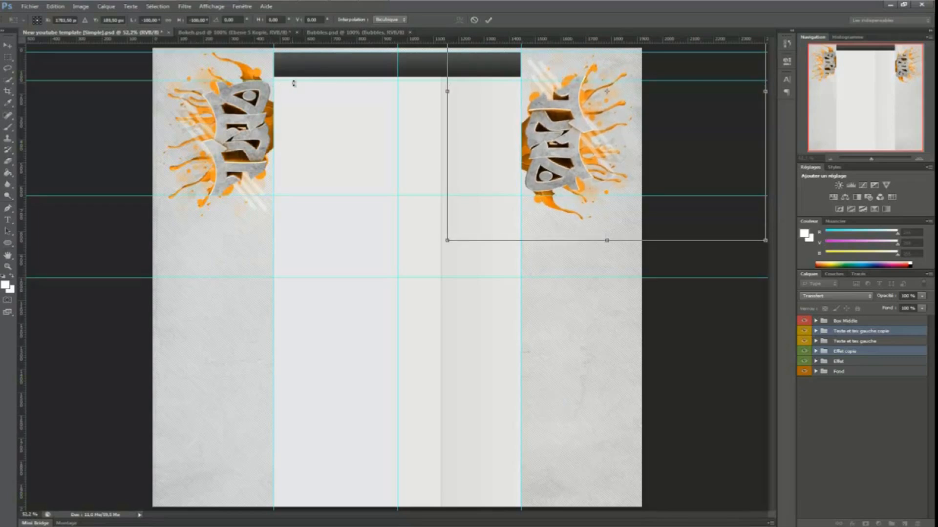
pyautogui.press('Down')
pyautogui.press('Down')
pyautogui.press('Down')
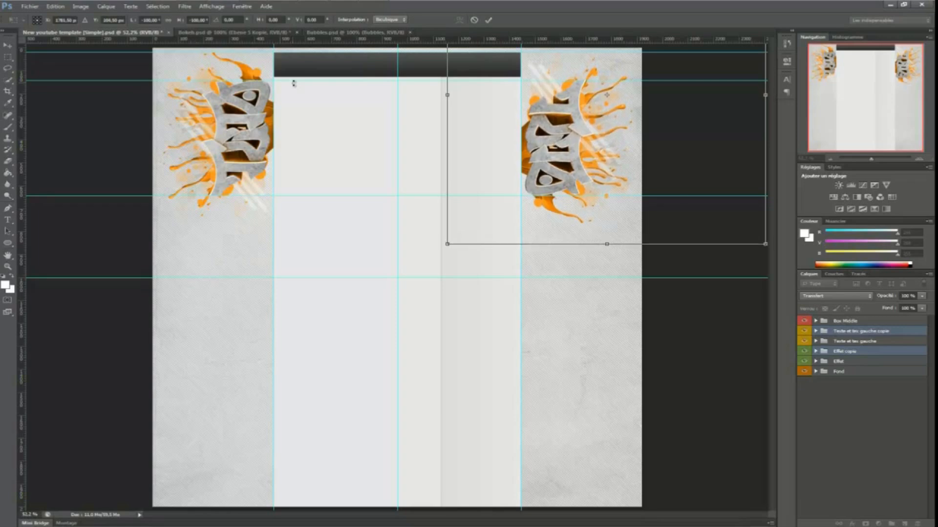
pyautogui.press('Down')
pyautogui.press('Down')
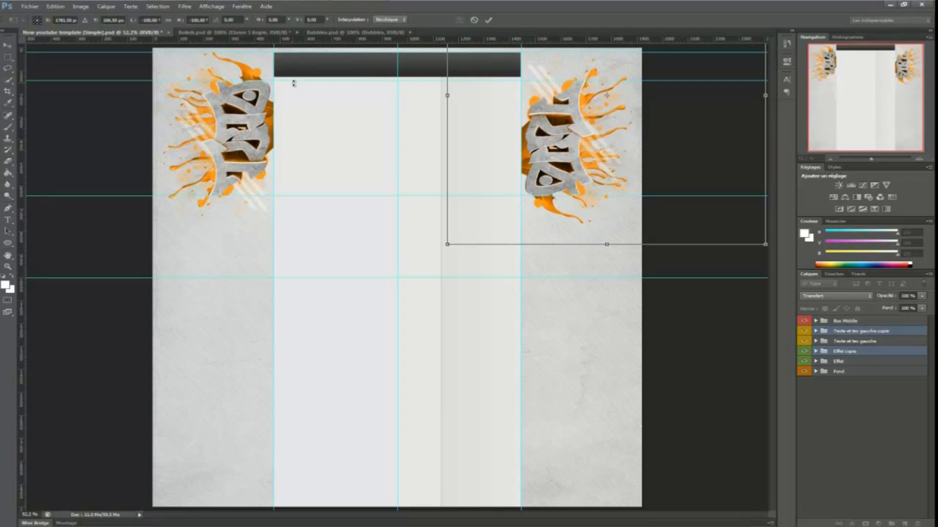
pyautogui.press('Return')
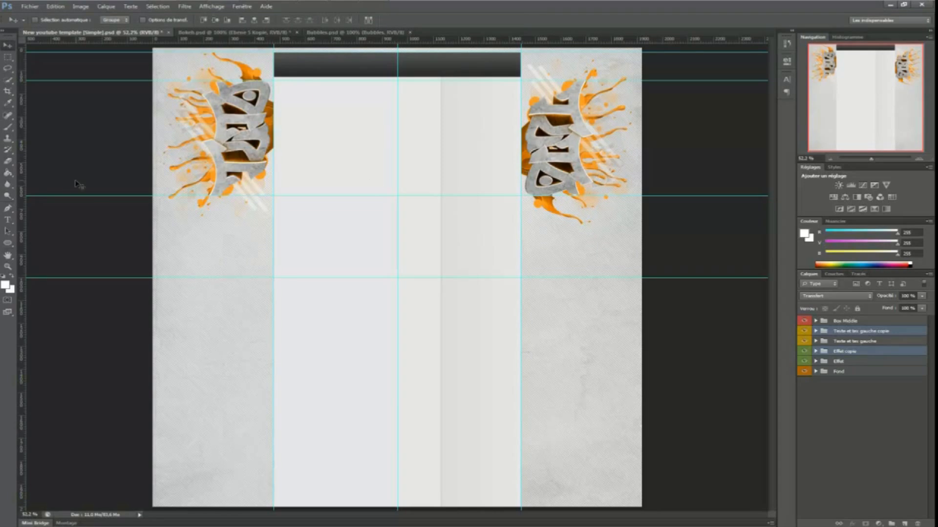
pyautogui.click(899, 321)
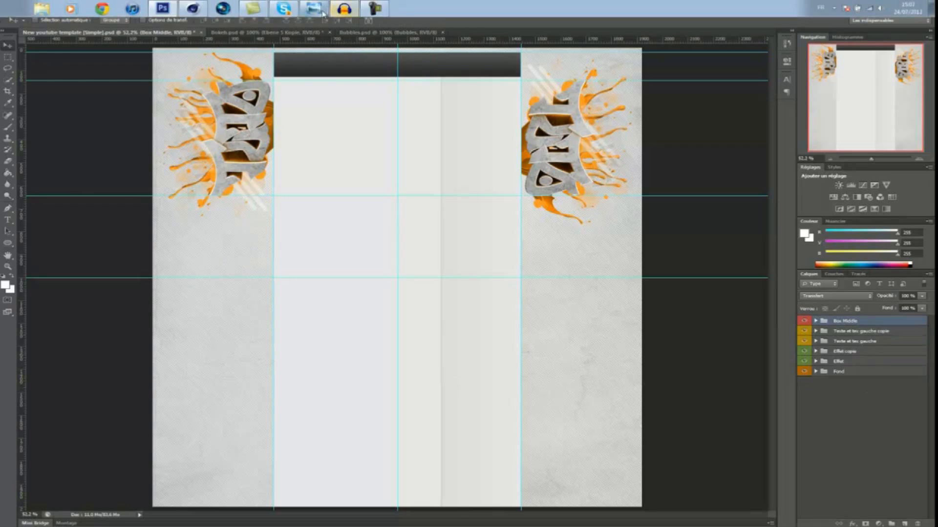
# Examine the colour treatment of the purple reference background in Windows Photo Viewer, and return to Photoshop.
pyautogui.click(314, 10)
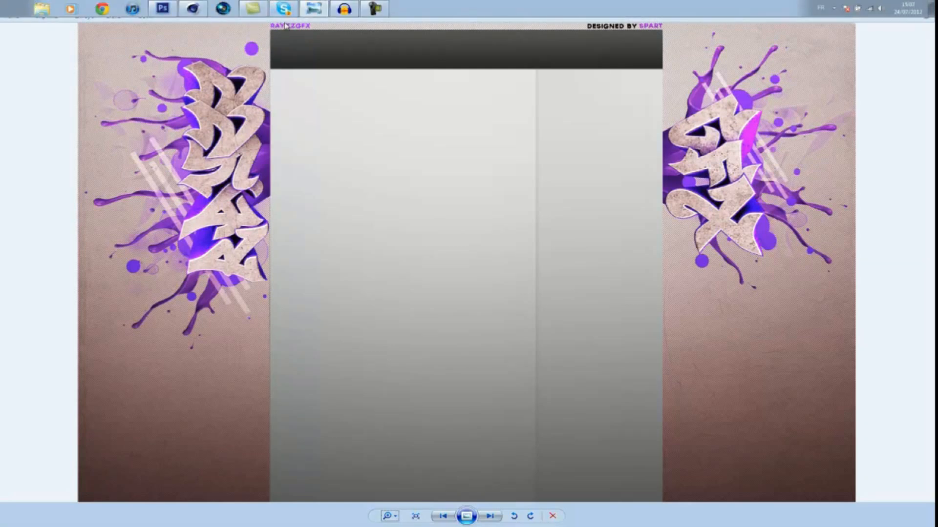
pyautogui.click(162, 9)
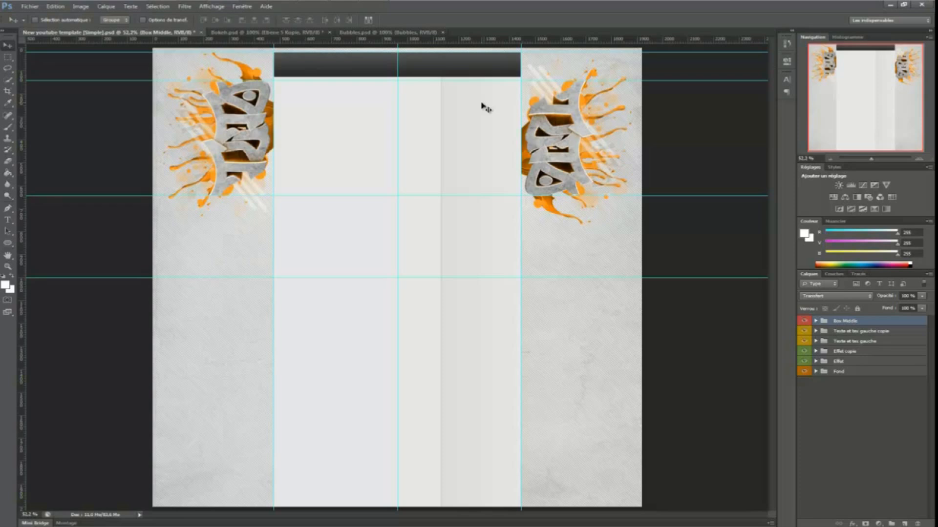
# Add a gradient map adjustment layer above the Box Middle group and try the Violet, orange and Noir, blanc presets.
pyautogui.click(8, 242)
pyautogui.click(887, 210)
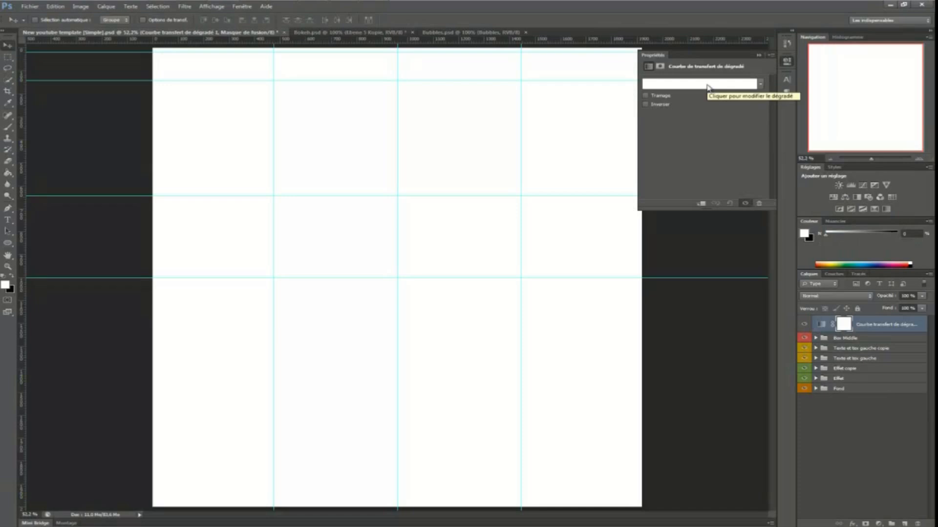
pyautogui.click(707, 88)
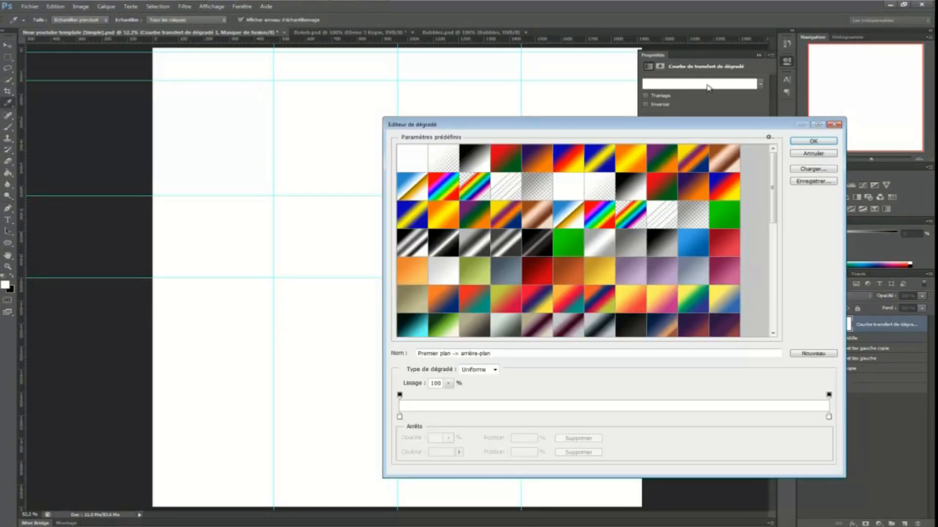
pyautogui.click(541, 158)
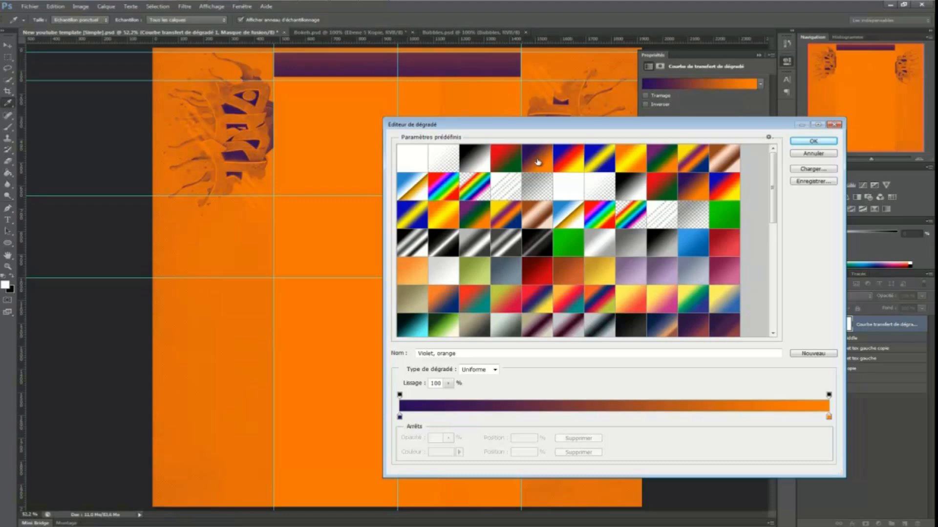
pyautogui.click(634, 154)
pyautogui.click(509, 162)
pyautogui.click(487, 166)
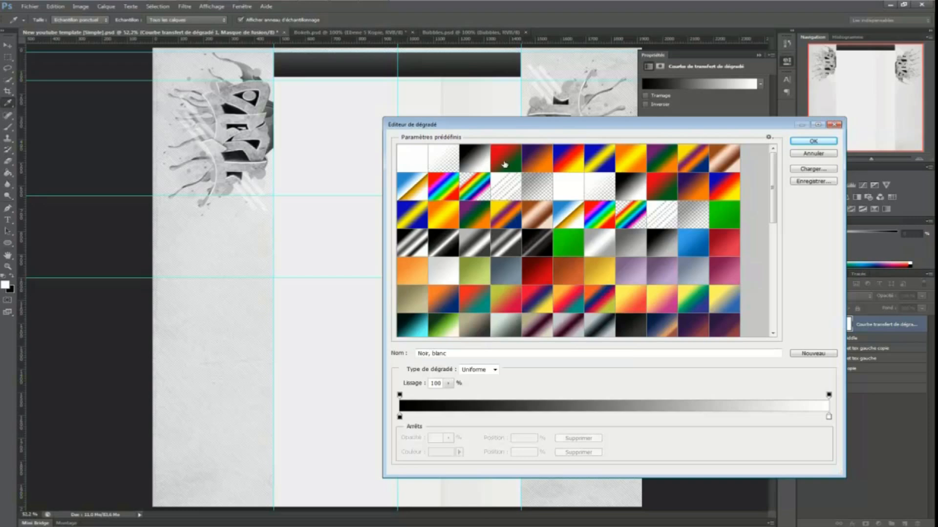
pyautogui.click(540, 154)
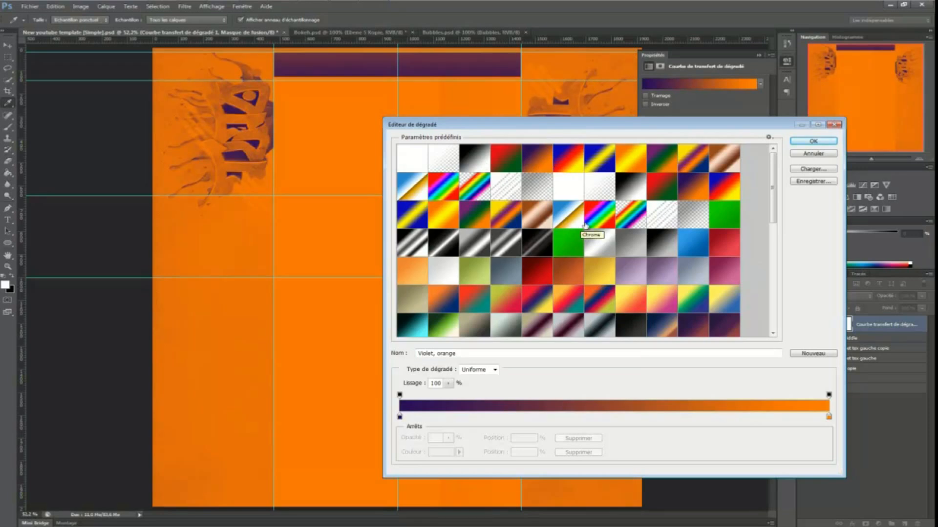
# Compare the gold and sepia gradient presets and apply Or-Sépia to the gradient map.
pyautogui.scroll(-8, 596, 227)
pyautogui.scroll(-3, 607, 224)
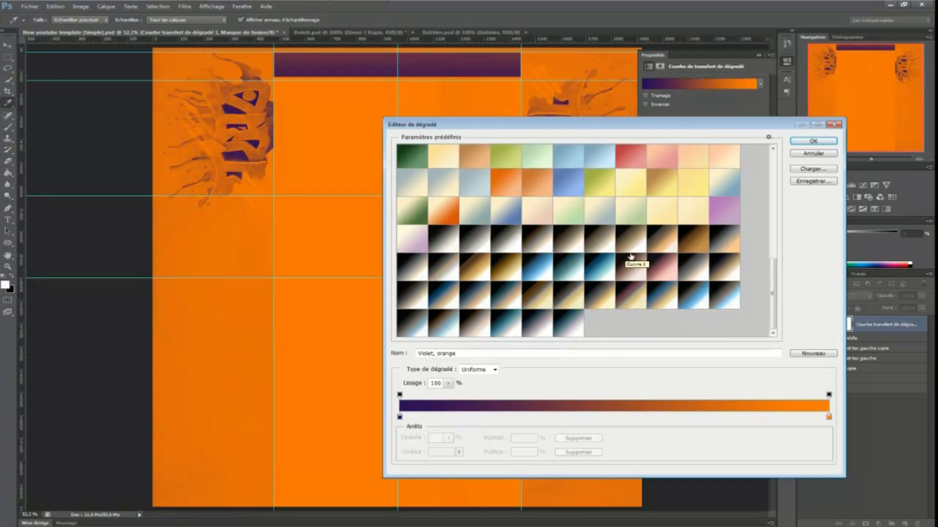
pyautogui.click(482, 277)
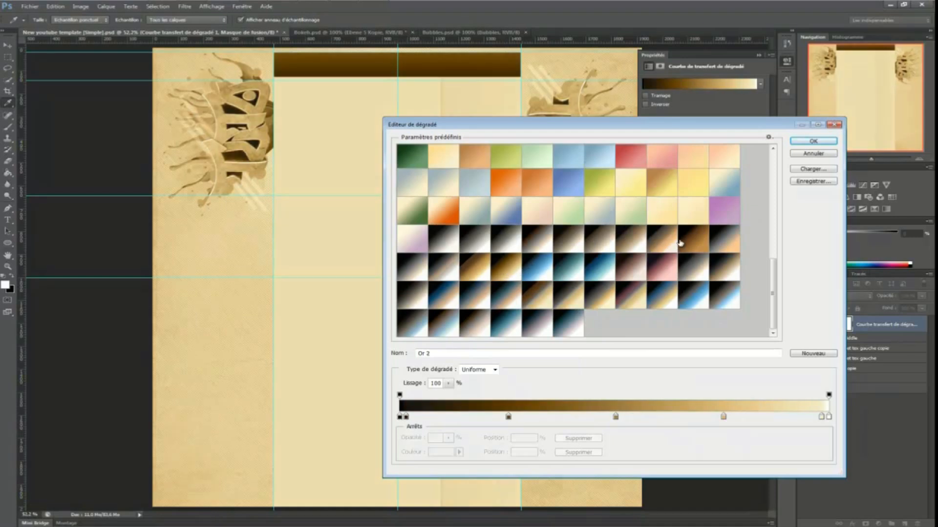
pyautogui.click(669, 245)
pyautogui.click(684, 242)
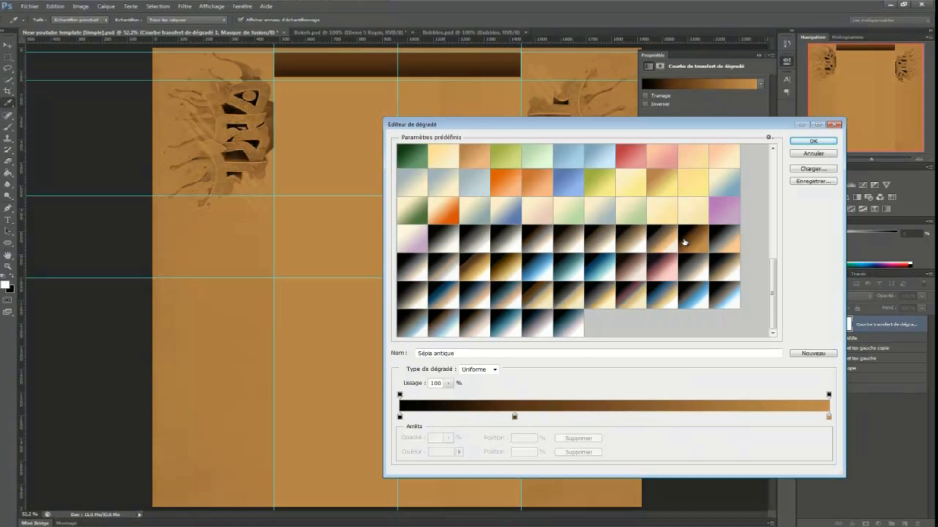
pyautogui.click(637, 237)
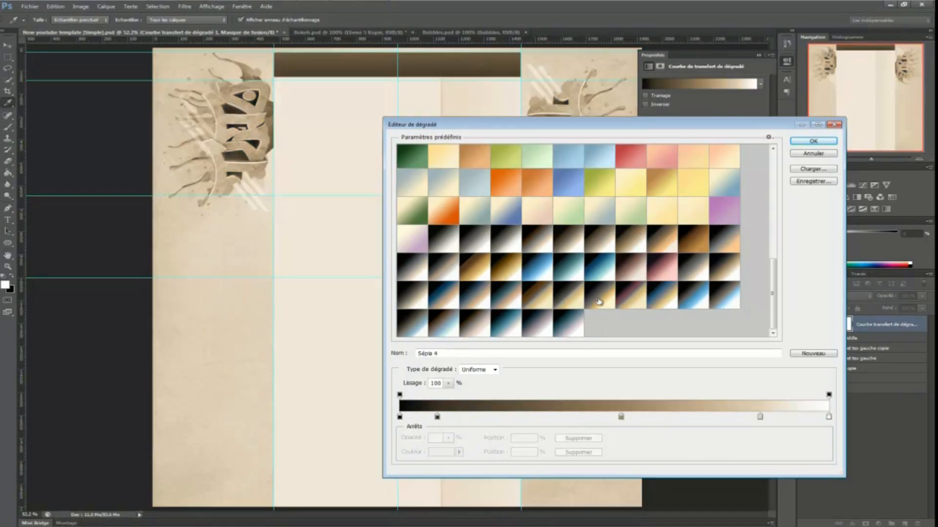
pyautogui.click(599, 301)
pyautogui.click(512, 289)
pyautogui.click(555, 291)
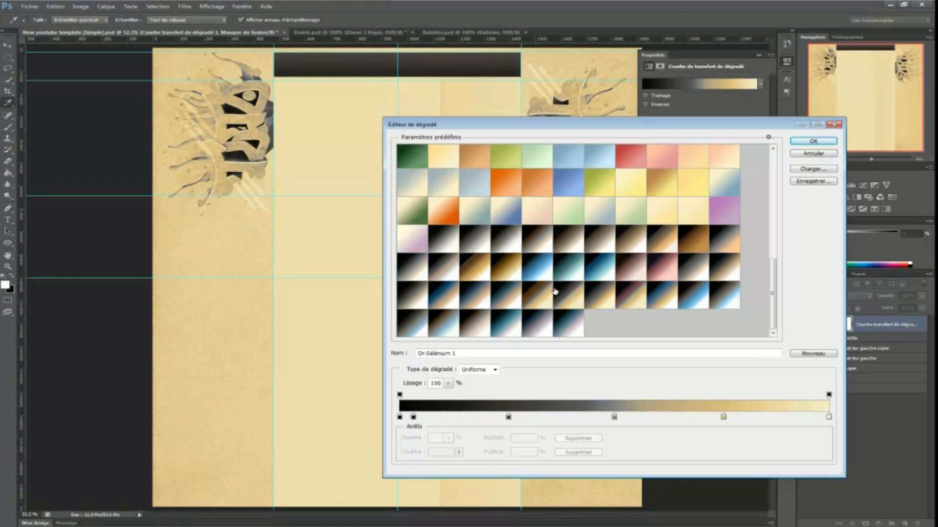
pyautogui.click(548, 298)
pyautogui.click(518, 295)
pyautogui.click(540, 295)
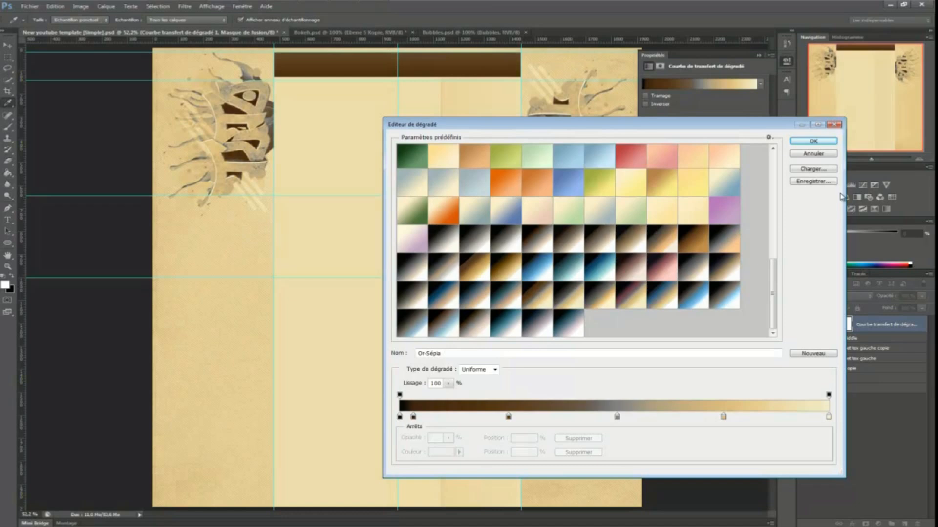
pyautogui.click(815, 141)
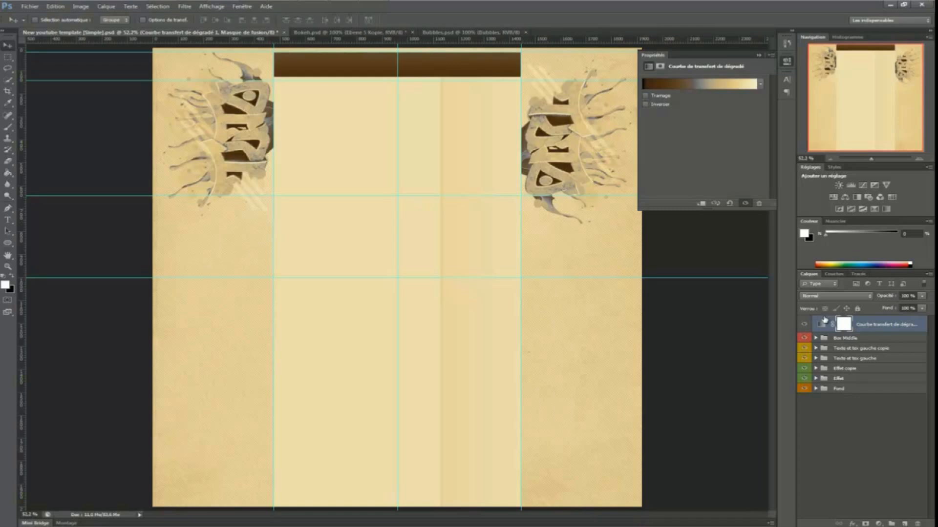
# Try the Eclaircir, Superposition, Incrustation and Lumière tamisée blending modes on the gradient map layer.
pyautogui.click(836, 296)
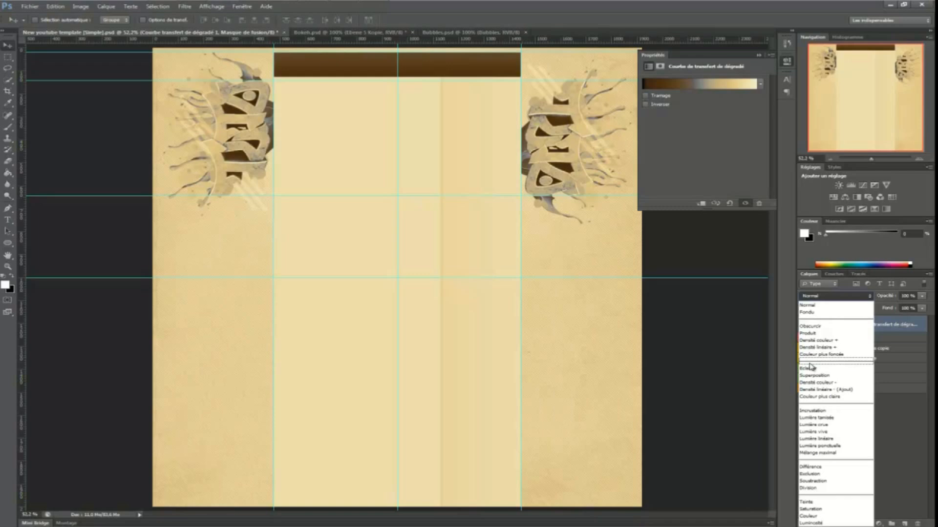
pyautogui.click(813, 369)
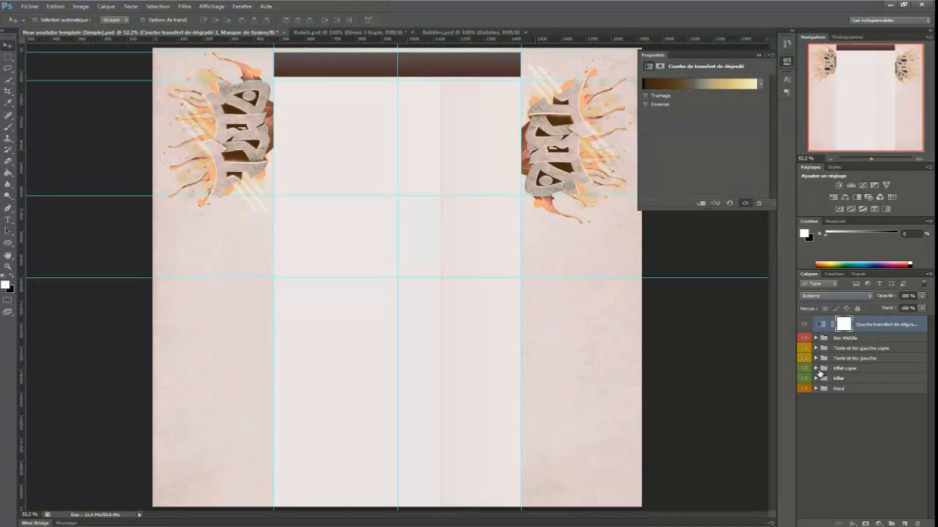
pyautogui.click(835, 296)
pyautogui.click(820, 378)
pyautogui.click(835, 296)
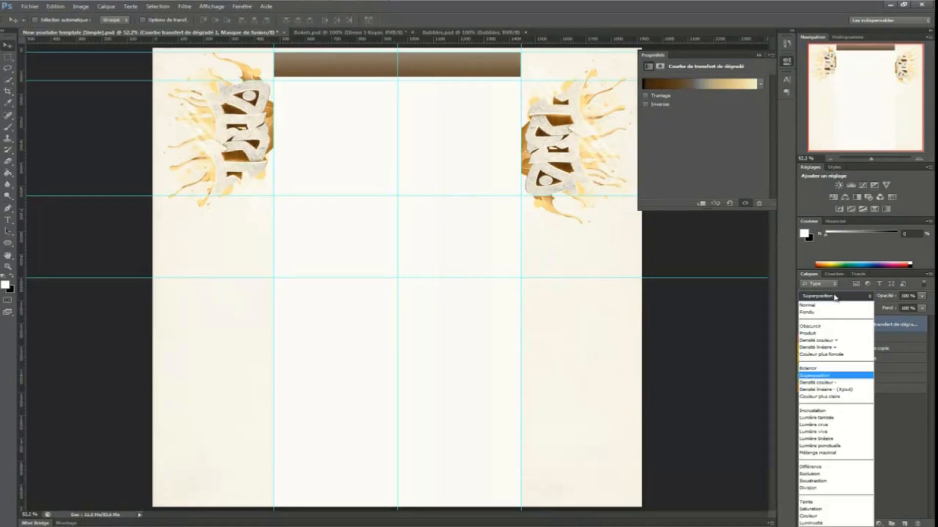
pyautogui.click(826, 413)
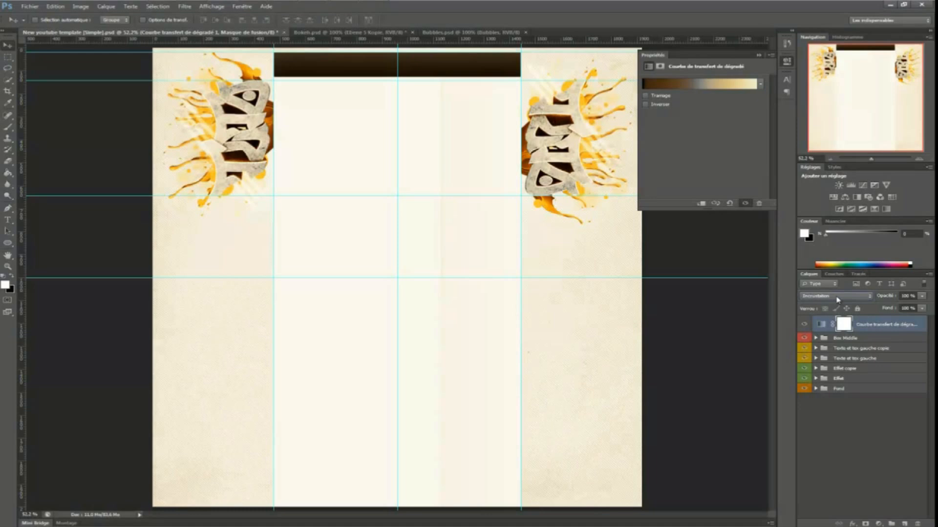
pyautogui.click(836, 296)
pyautogui.click(827, 418)
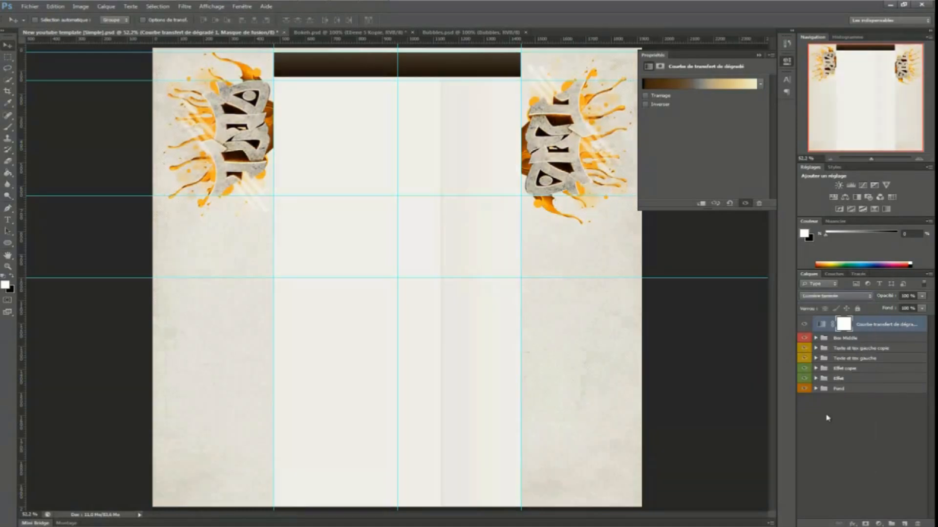
# Set the gradient map layer's blending mode to Incrustation and its opacity to 70%.
pyautogui.click(835, 296)
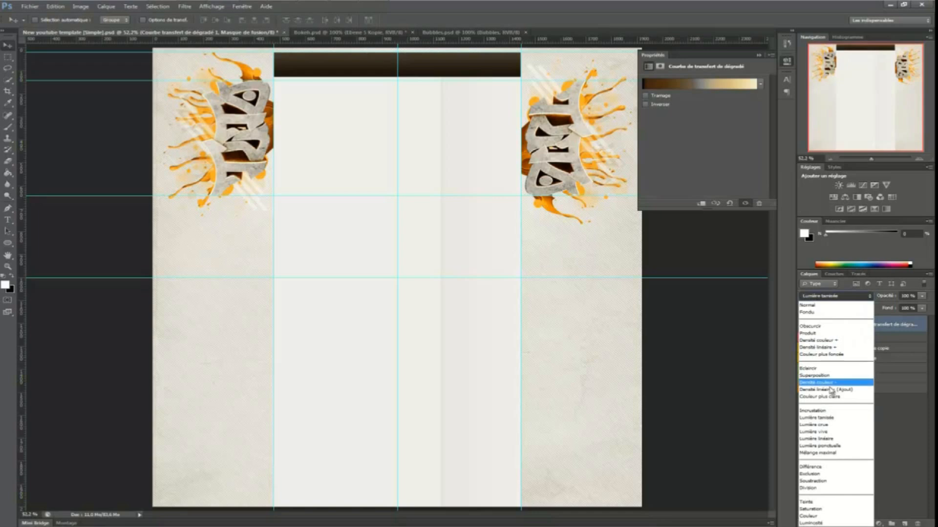
pyautogui.click(822, 412)
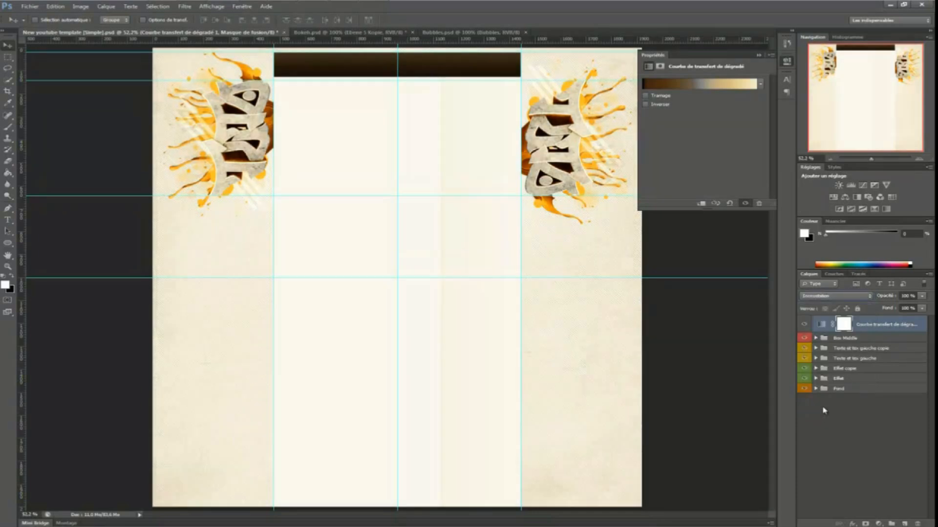
pyautogui.click(909, 296)
pyautogui.write('70')
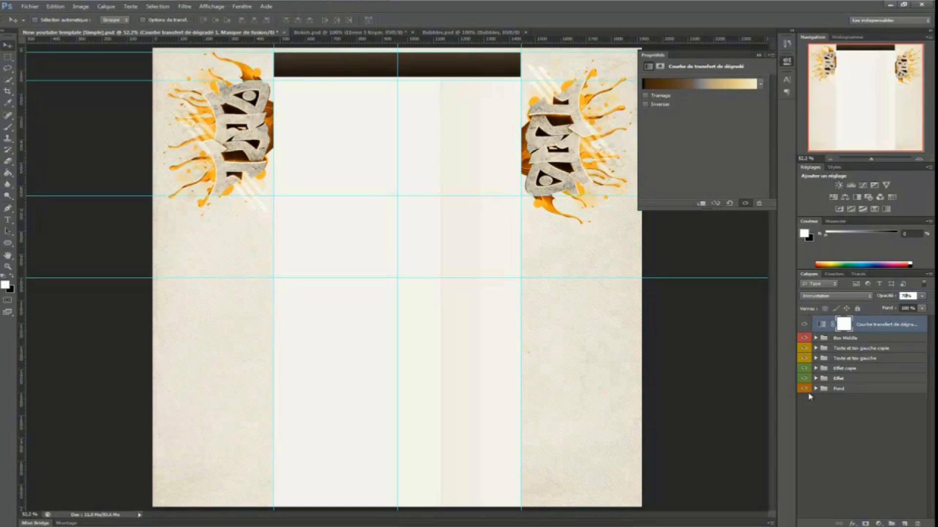
pyautogui.press('Return')
# Add a second gradient map adjustment layer on top and try the Vintage 5 and Vintage 14 presets.
pyautogui.click(874, 209)
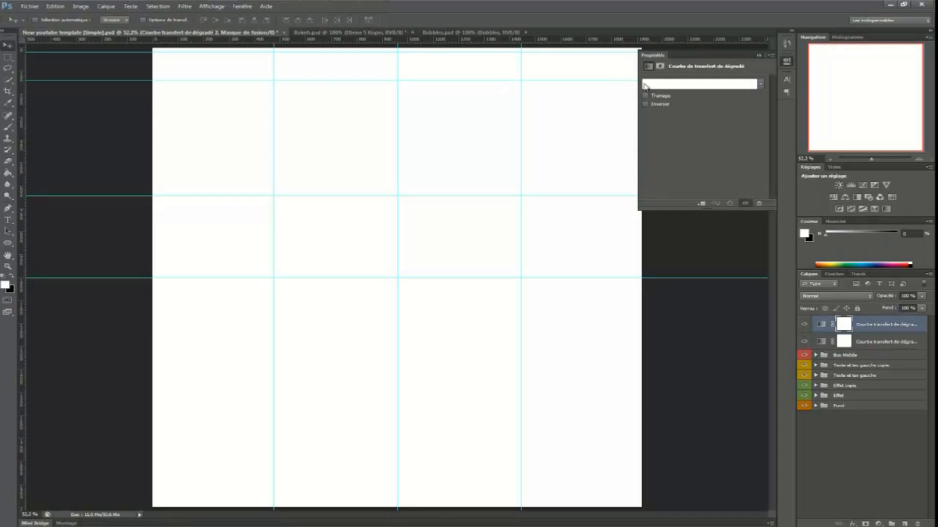
pyautogui.click(682, 84)
pyautogui.scroll(-15, 503, 272)
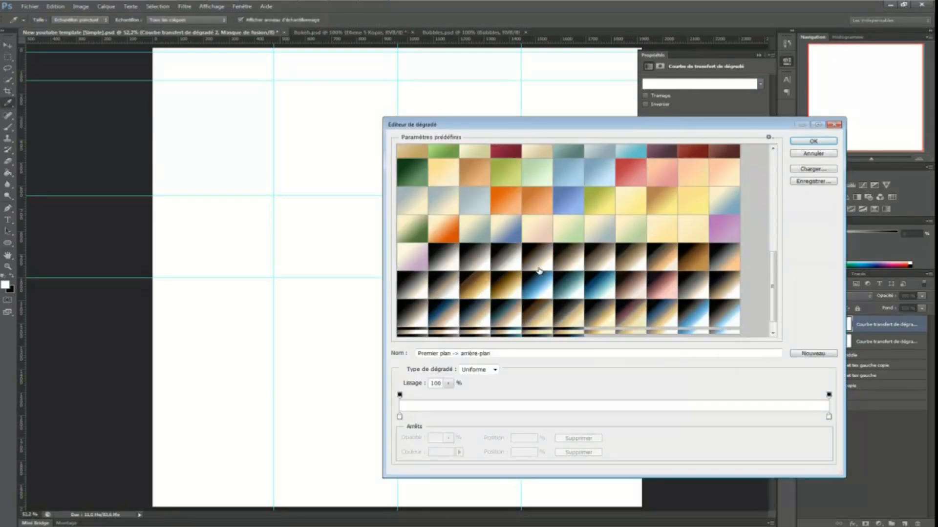
pyautogui.scroll(5, 567, 270)
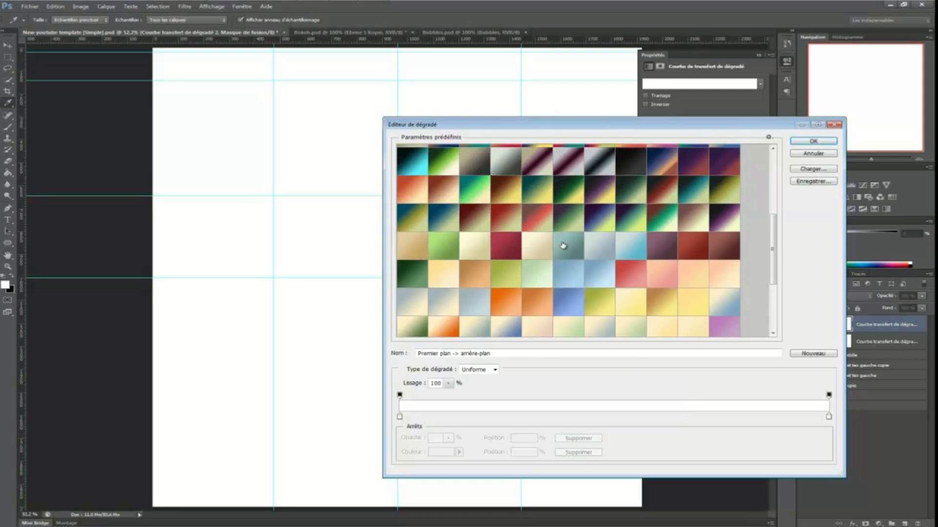
pyautogui.click(503, 191)
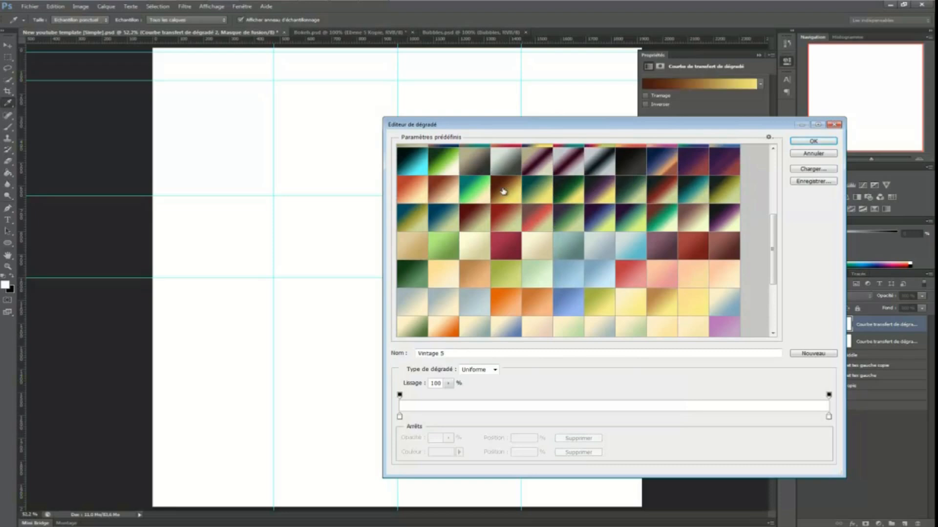
pyautogui.click(470, 225)
pyautogui.click(498, 220)
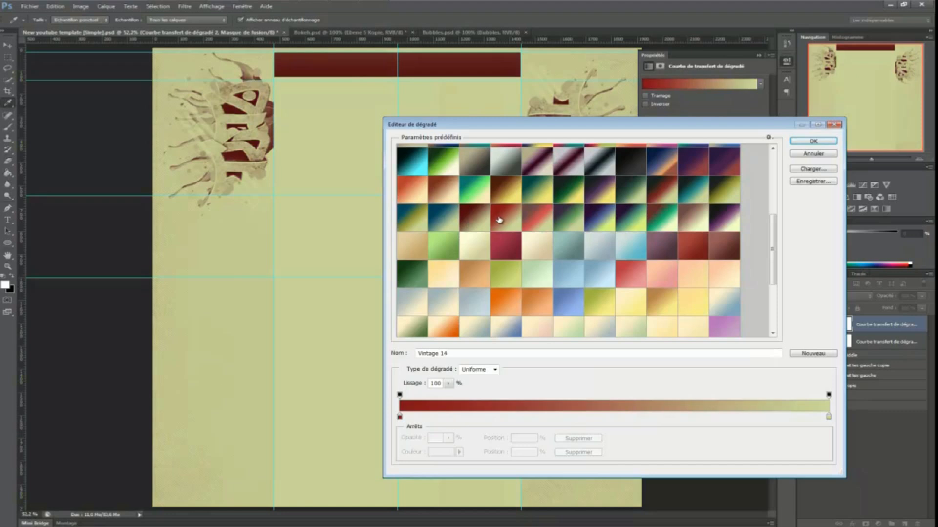
# Apply the Violet, orange preset to the second gradient map.
pyautogui.scroll(3, 555, 223)
pyautogui.scroll(3, 555, 223)
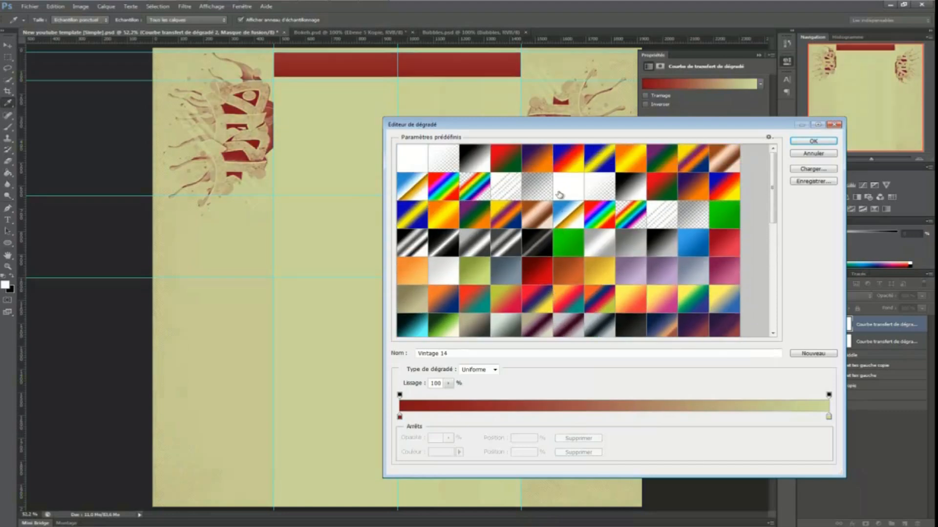
pyautogui.click(540, 165)
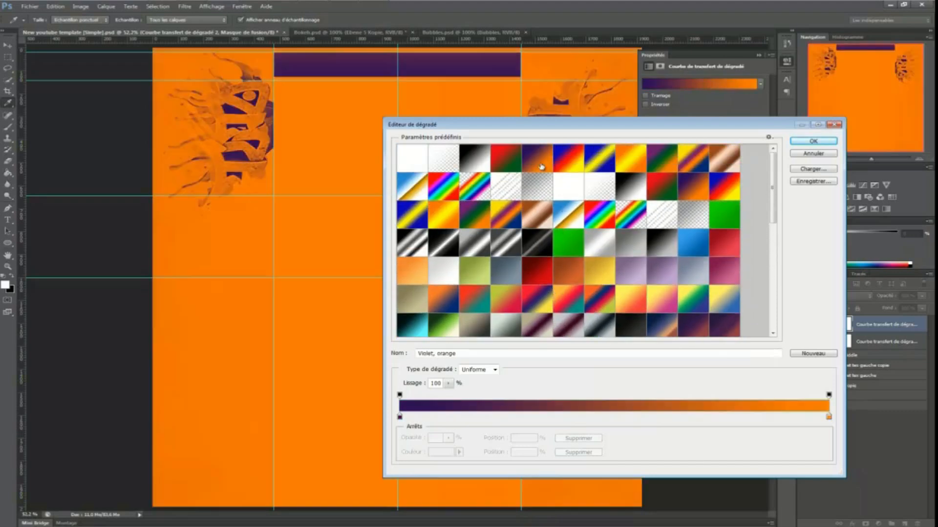
pyautogui.click(826, 142)
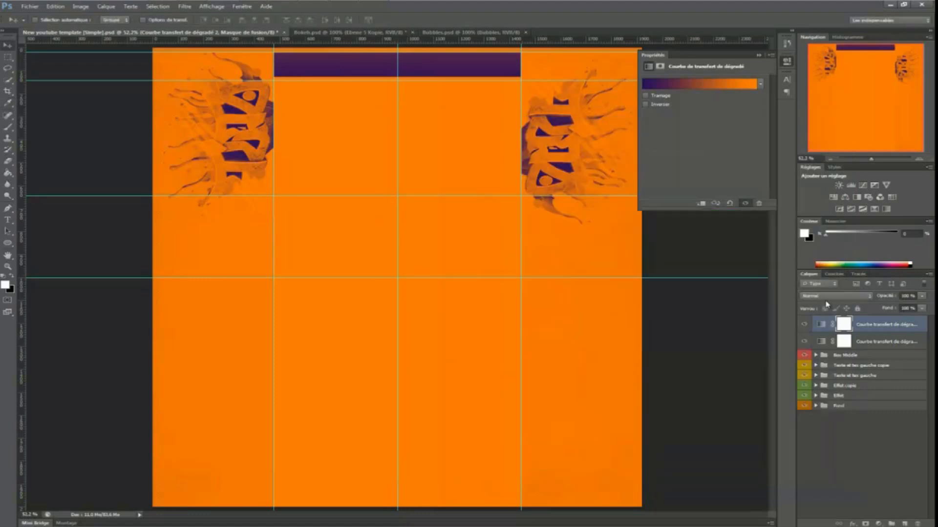
# Try Eclaircir on the second gradient map layer, and set it to Superposition blending at 50% opacity.
pyautogui.click(833, 295)
pyautogui.click(804, 369)
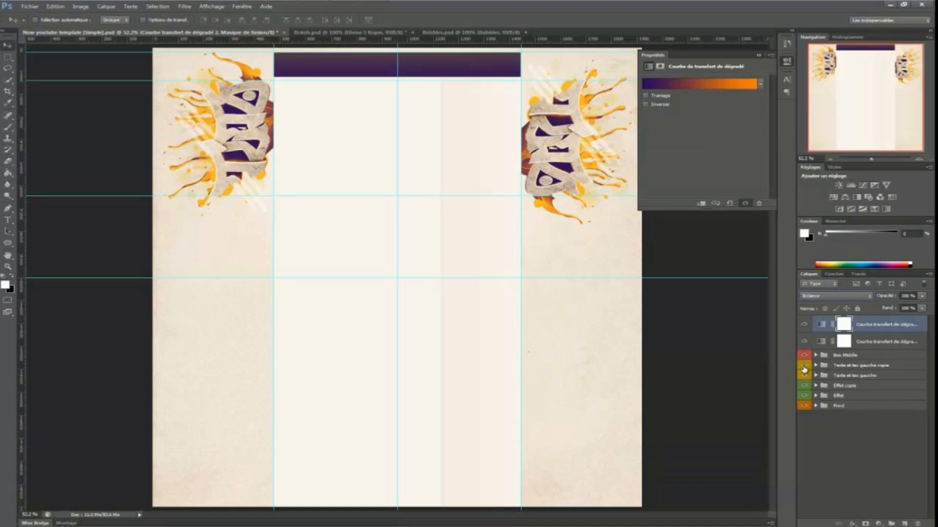
pyautogui.hotkey('shift', '+')
pyautogui.hotkey('shift', '+')
pyautogui.hotkey('shift', '-')
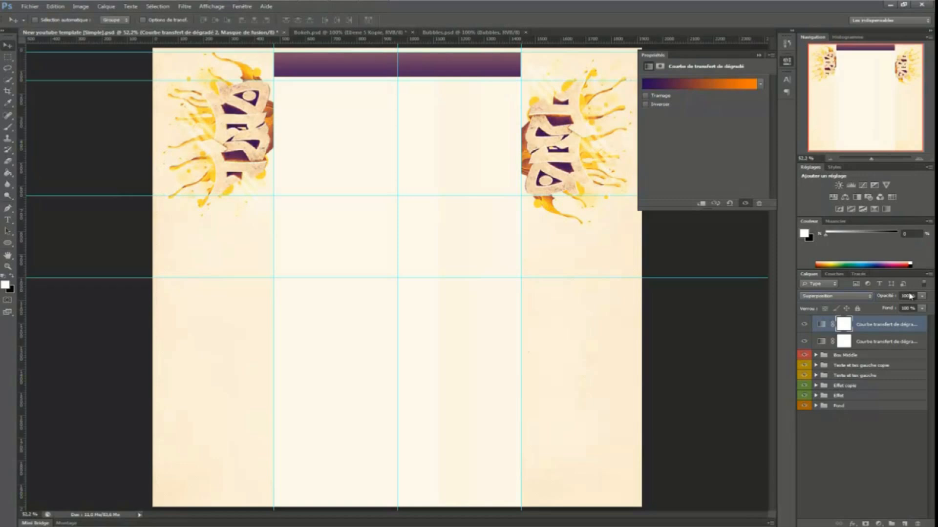
pyautogui.click(908, 295)
pyautogui.write('50')
pyautogui.press('Return')
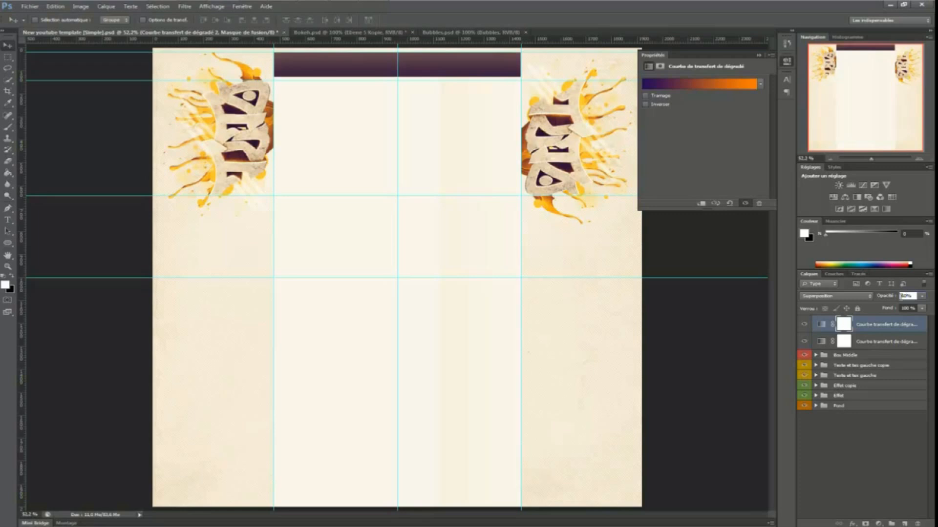
# Compare the artwork with and without each of the two gradient map layers by toggling their visibility.
pyautogui.click(901, 464)
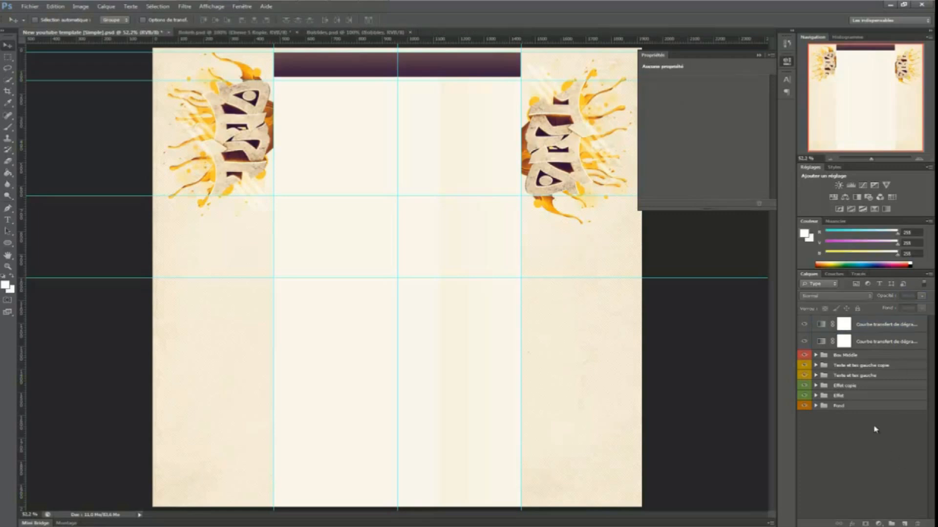
pyautogui.click(804, 325)
pyautogui.click(804, 325)
pyautogui.click(804, 326)
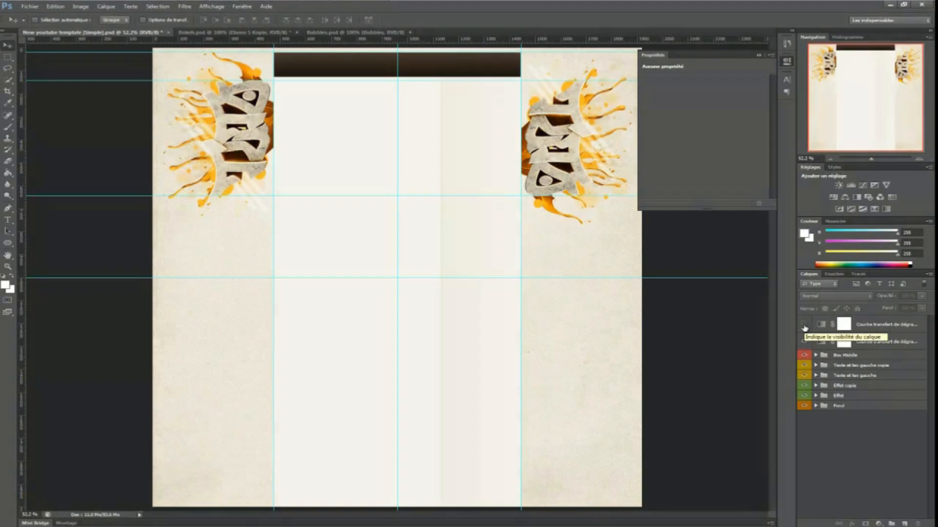
pyautogui.click(804, 325)
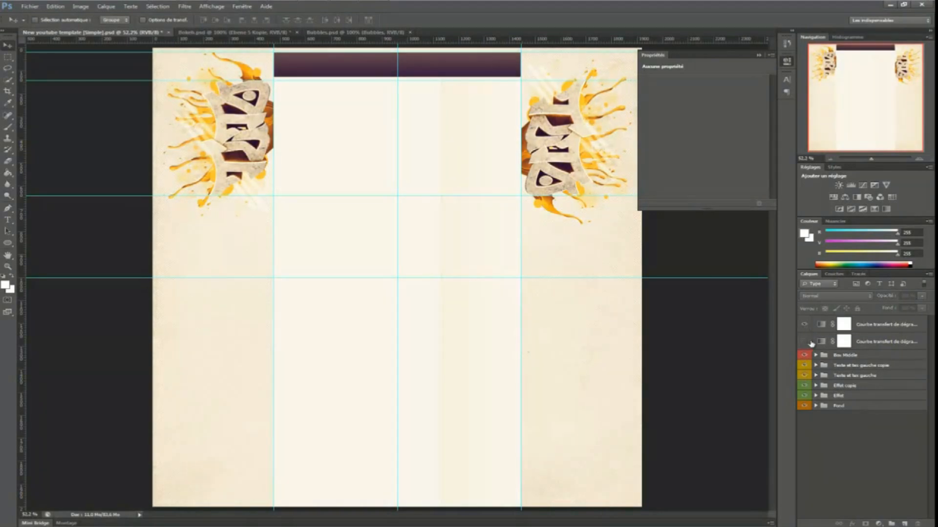
pyautogui.click(805, 342)
pyautogui.click(805, 342)
pyautogui.click(805, 324)
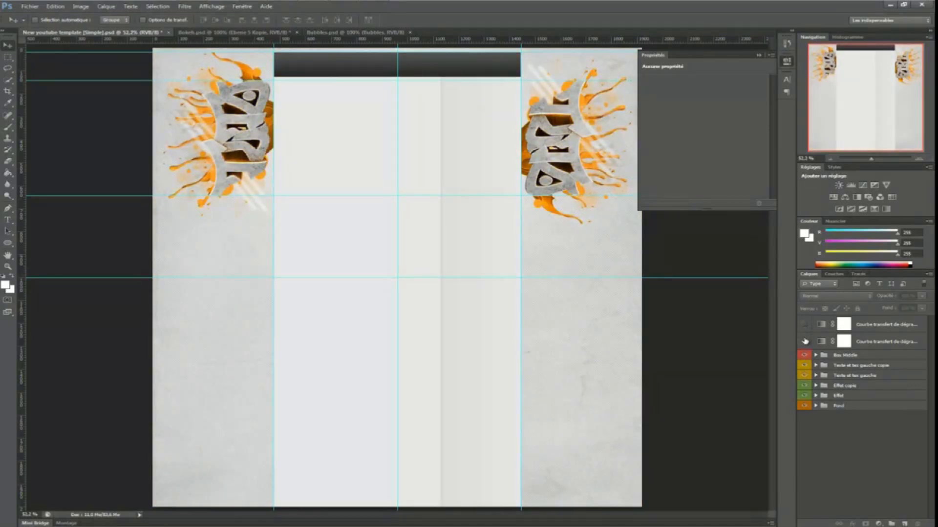
pyautogui.click(805, 324)
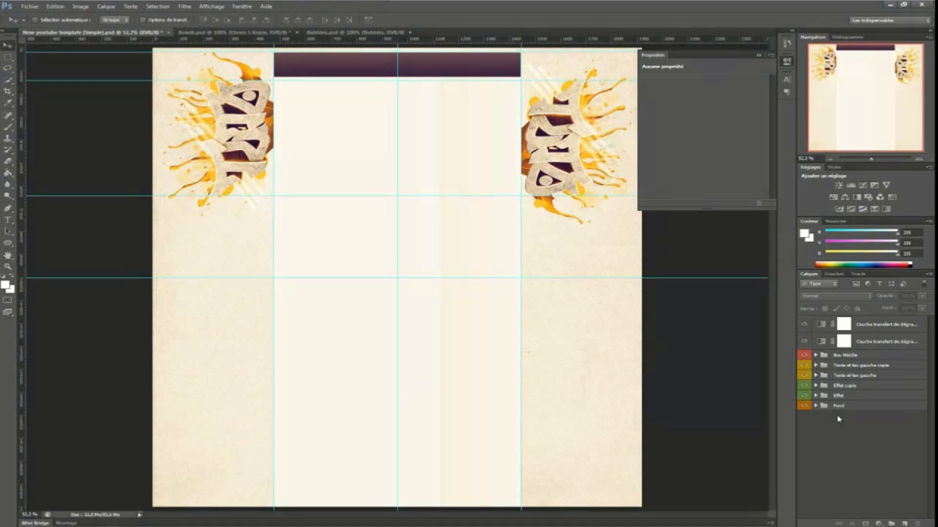
# Add a Curves adjustment layer above the gradient maps and shape its RGB curve into an S with two points.
pyautogui.click(870, 326)
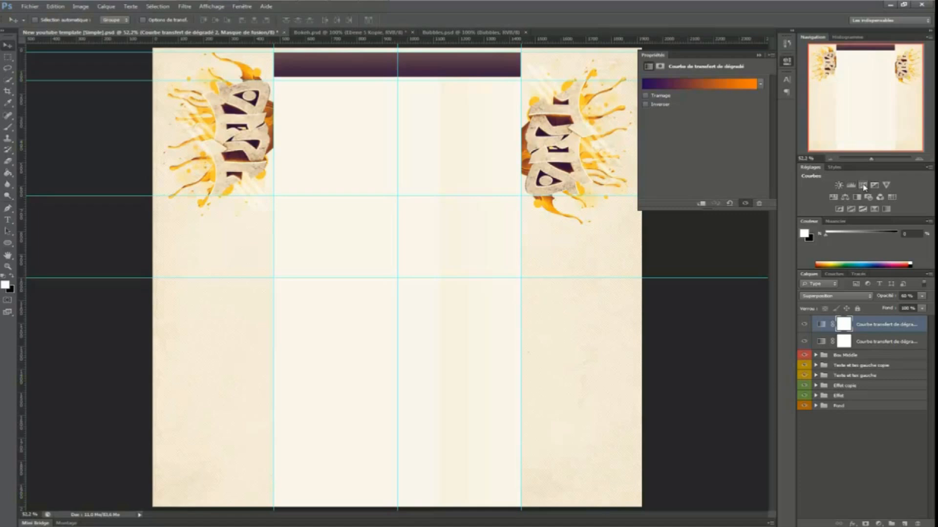
pyautogui.click(863, 185)
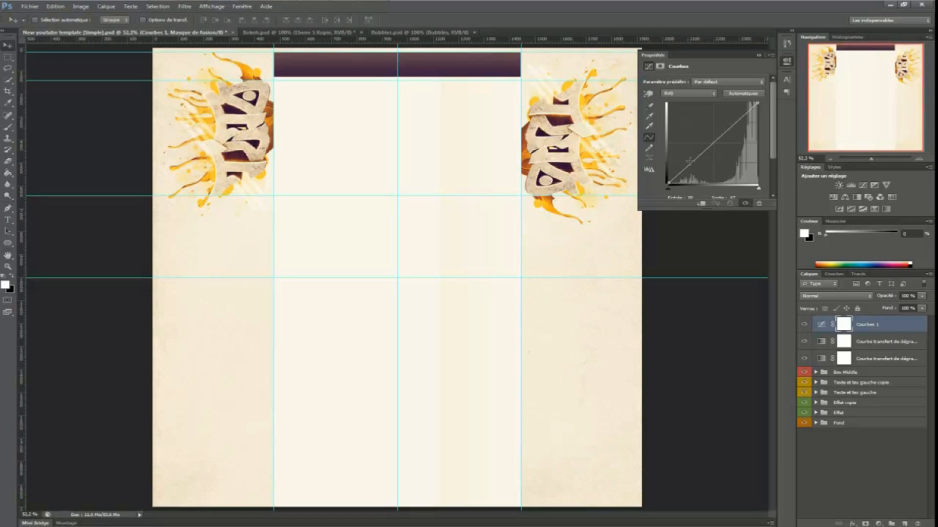
pyautogui.moveTo(689, 161)
pyautogui.mouseDown()
pyautogui.moveTo(678, 143)
pyautogui.moveTo(703, 166)
pyautogui.moveTo(759, 186)
pyautogui.moveTo(740, 166)
pyautogui.moveTo(701, 151)
pyautogui.mouseUp()
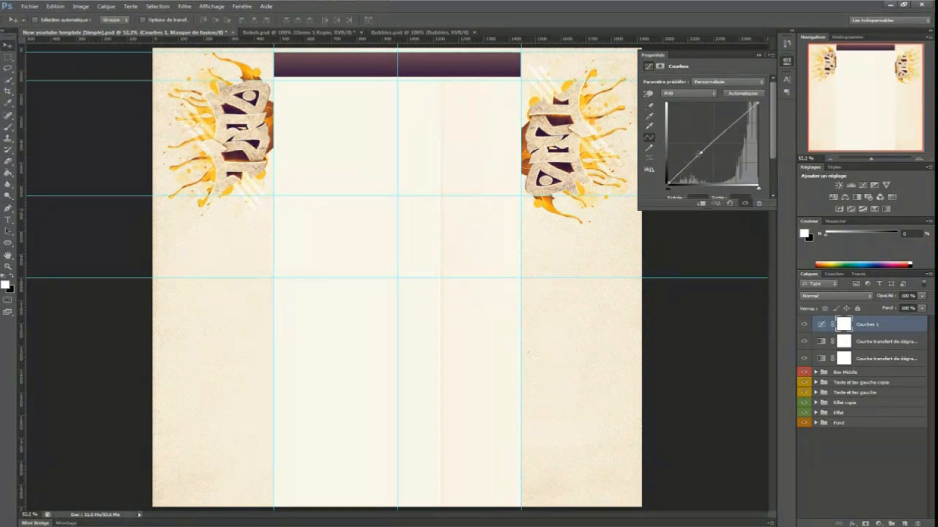
pyautogui.moveTo(701, 152); pyautogui.dragTo(691, 153)
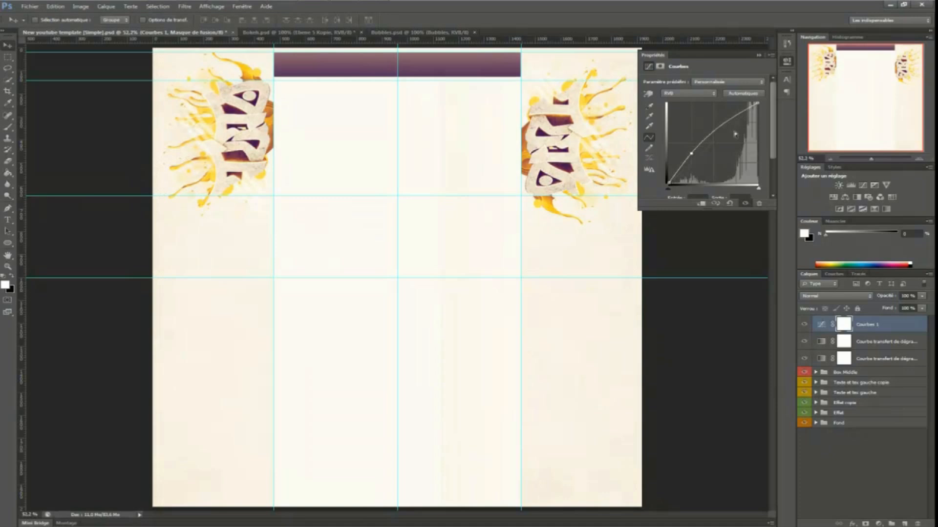
pyautogui.moveTo(736, 113)
pyautogui.mouseDown()
pyautogui.moveTo(744, 128)
pyautogui.moveTo(728, 122)
pyautogui.mouseUp()
pyautogui.moveTo(691, 153); pyautogui.dragTo(701, 160)
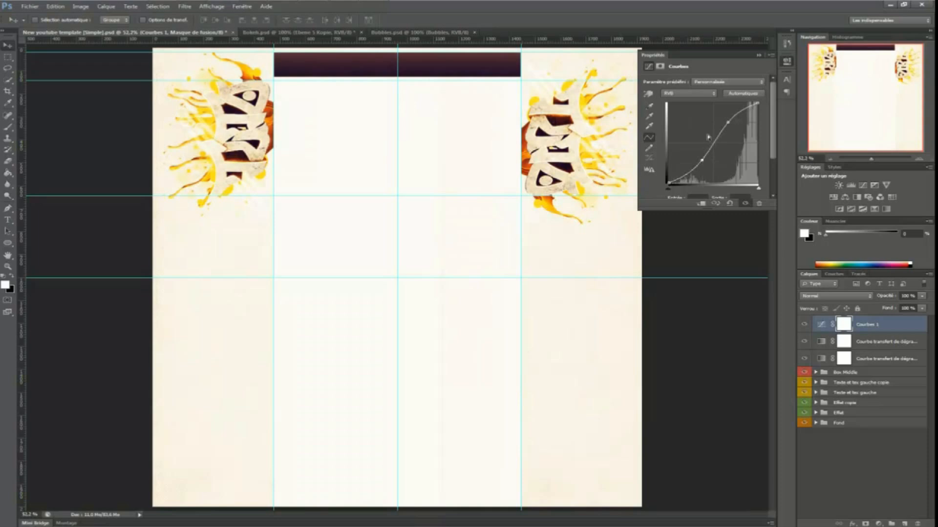
pyautogui.moveTo(728, 122); pyautogui.dragTo(729, 123)
# Toggle the Curves layer's visibility repeatedly to compare the artwork with and without the contrast adjustment.
pyautogui.click(805, 324)
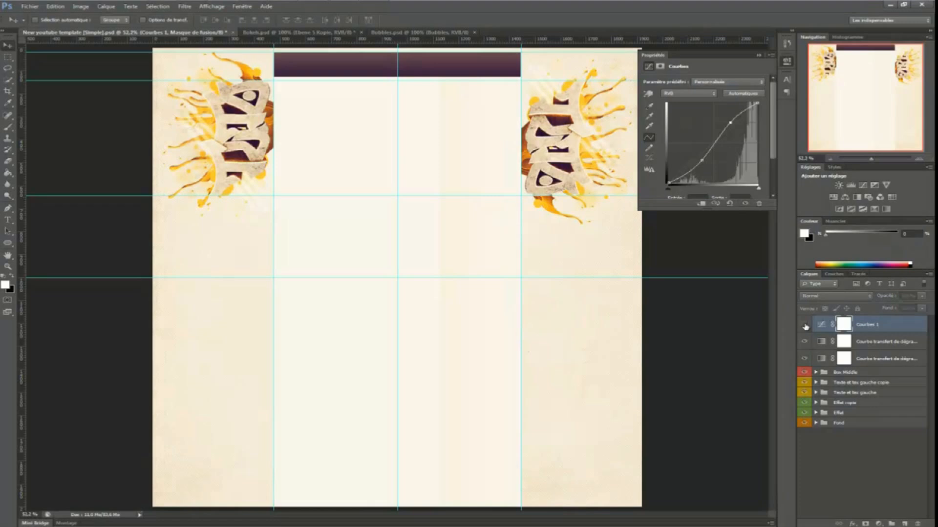
pyautogui.click(804, 325)
pyautogui.click(804, 324)
pyautogui.click(804, 325)
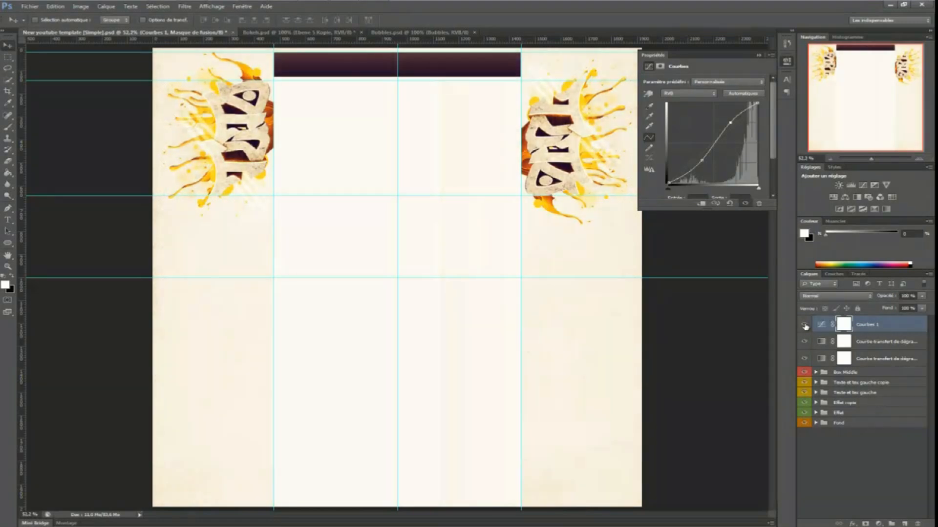
pyautogui.click(804, 325)
pyautogui.click(804, 325)
pyautogui.click(804, 325)
pyautogui.click(804, 324)
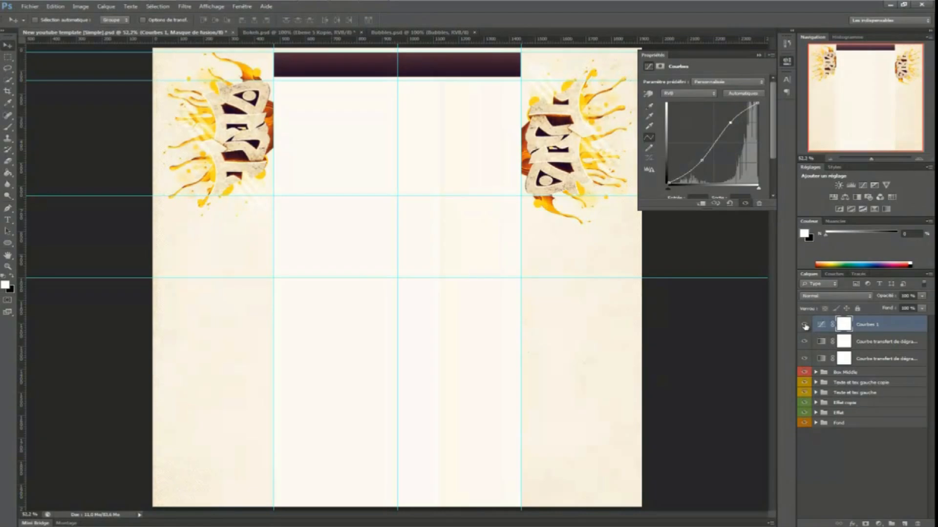
pyautogui.click(804, 324)
pyautogui.click(804, 325)
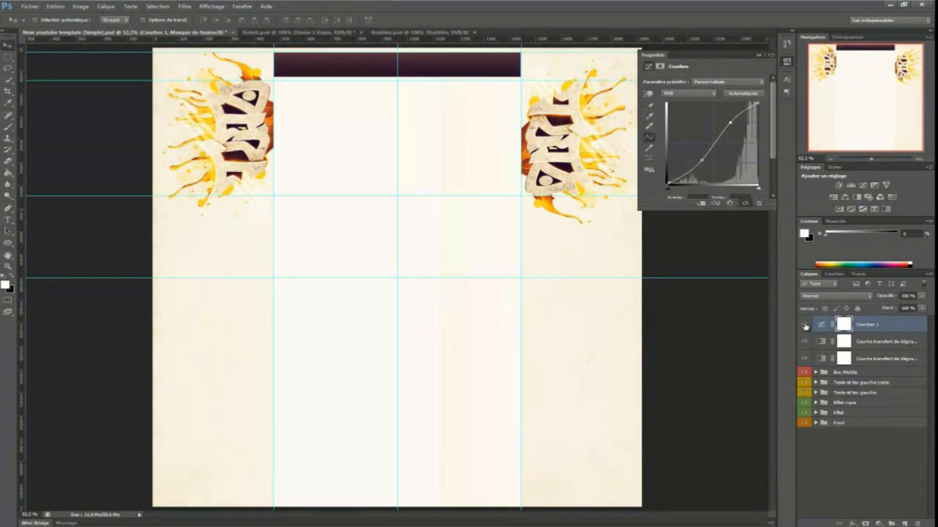
# Raise the shadow point of the Curves layer into a gentle brightening arc and compare the artwork with and without it.
pyautogui.moveTo(702, 160)
pyautogui.mouseDown()
pyautogui.moveTo(672, 174)
pyautogui.moveTo(686, 168)
pyautogui.moveTo(687, 154)
pyautogui.mouseUp()
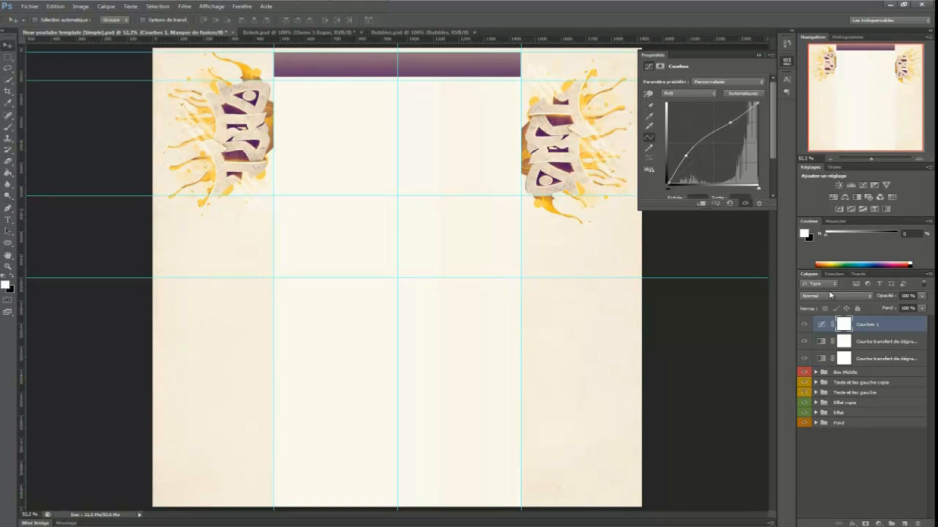
pyautogui.click(804, 325)
pyautogui.click(805, 327)
pyautogui.moveTo(685, 154)
pyautogui.mouseDown()
pyautogui.moveTo(702, 160)
pyautogui.moveTo(686, 163)
pyautogui.mouseUp()
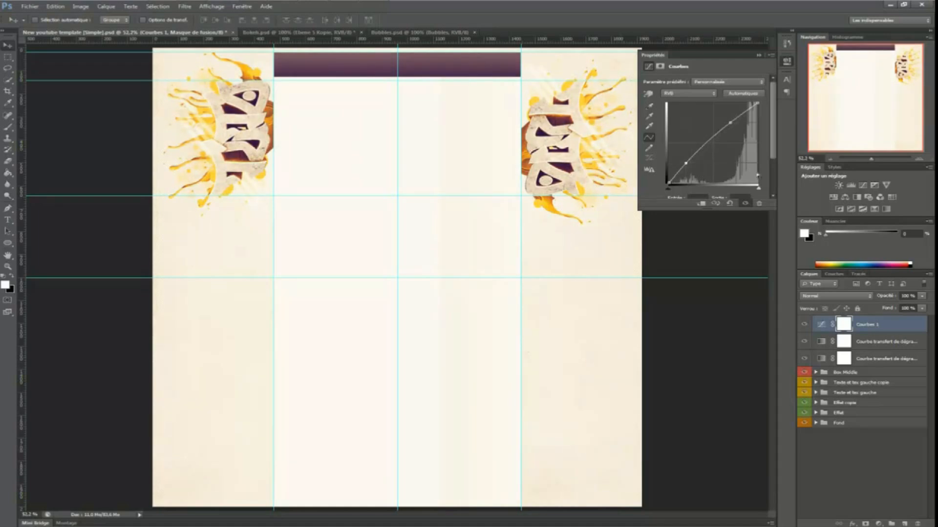
pyautogui.click(804, 325)
pyautogui.click(805, 326)
pyautogui.click(852, 456)
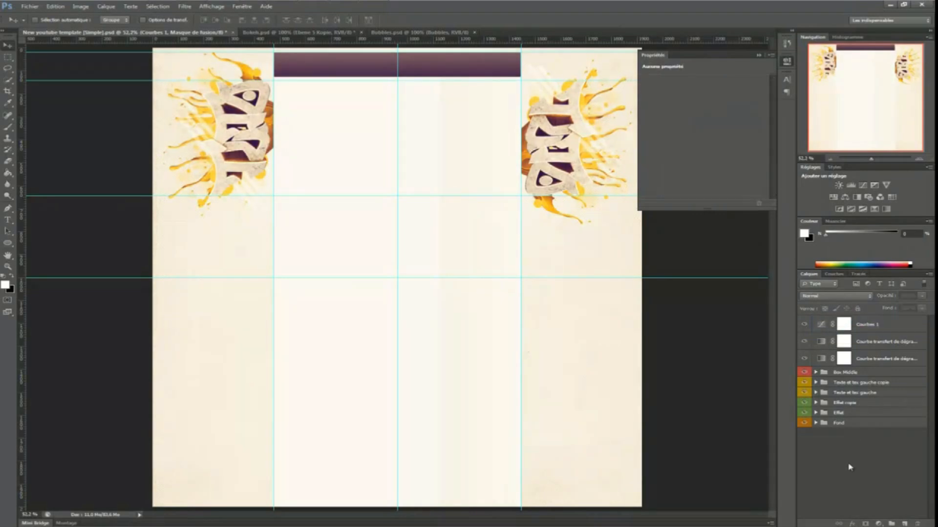
# Select the central column between the outer vertical guides and mask it out of the lower gradient map layer.
pyautogui.click(876, 323)
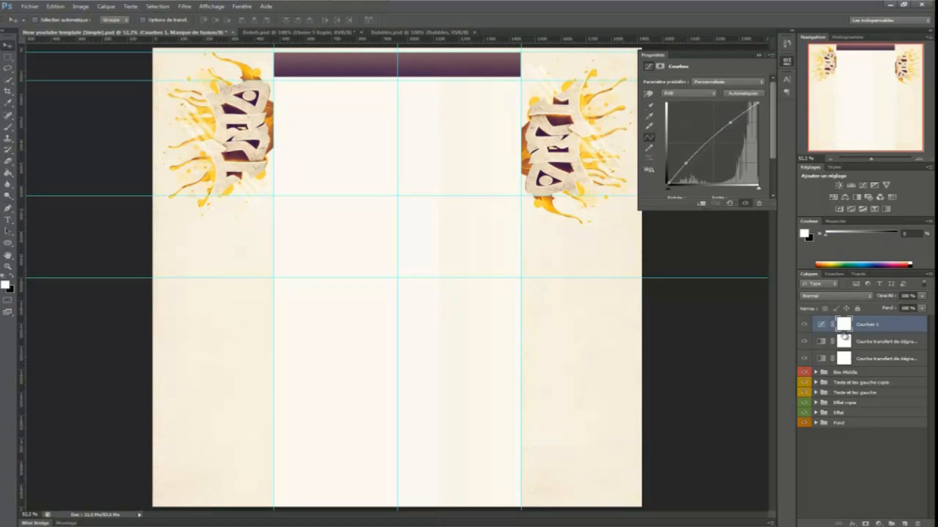
pyautogui.click(844, 359)
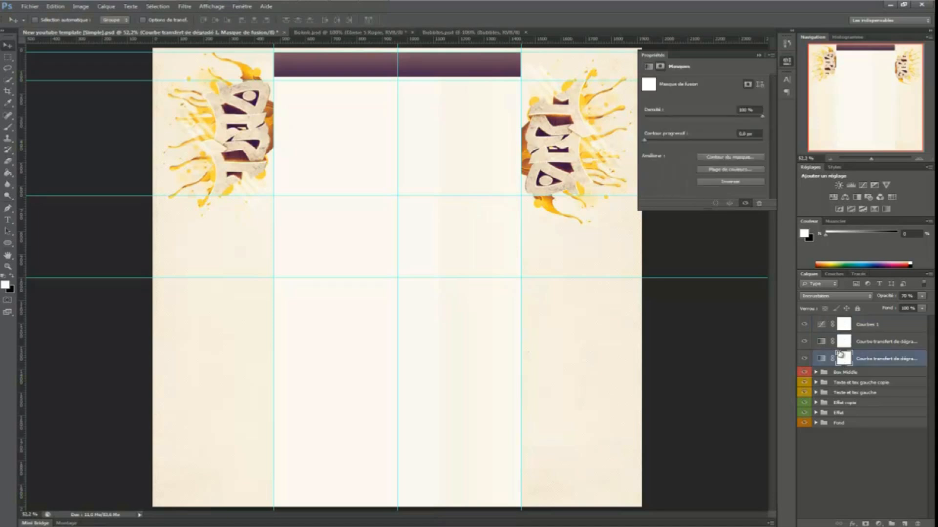
pyautogui.click(7, 57)
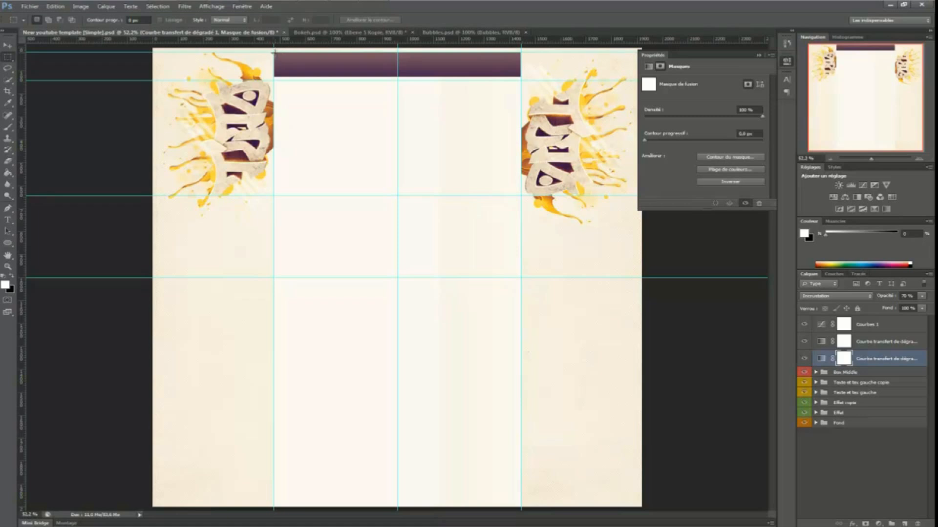
pyautogui.moveTo(272, 51); pyautogui.dragTo(521, 521)
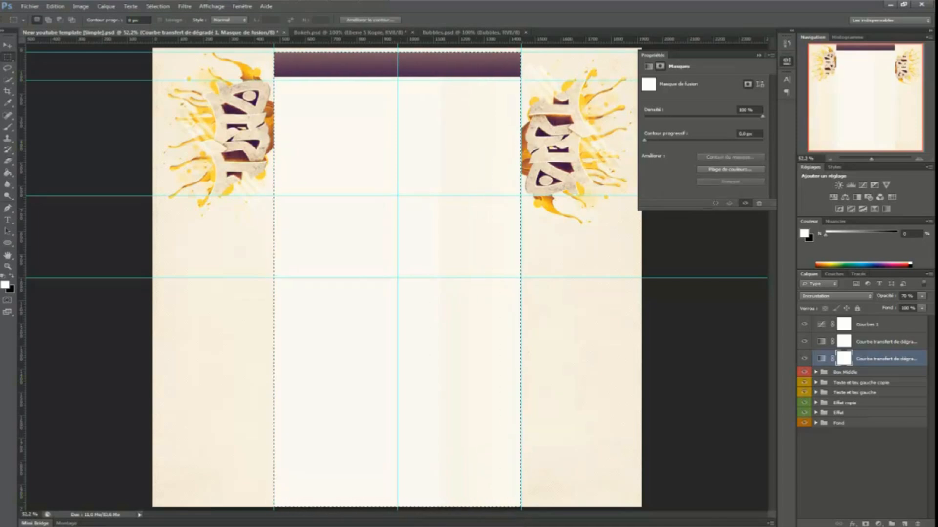
pyautogui.press('Delete')
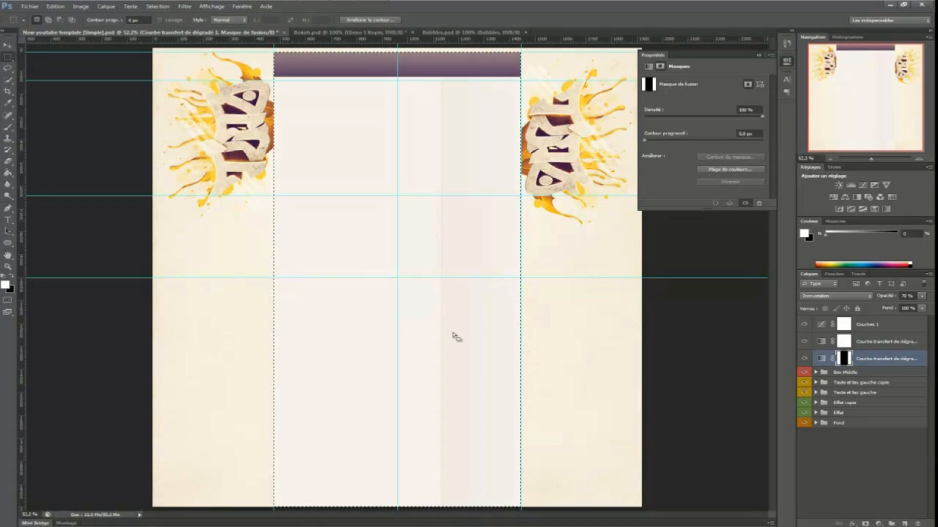
# Mask the central column out of the upper gradient map and Curves layers too, and remove the selection.
pyautogui.click(859, 343)
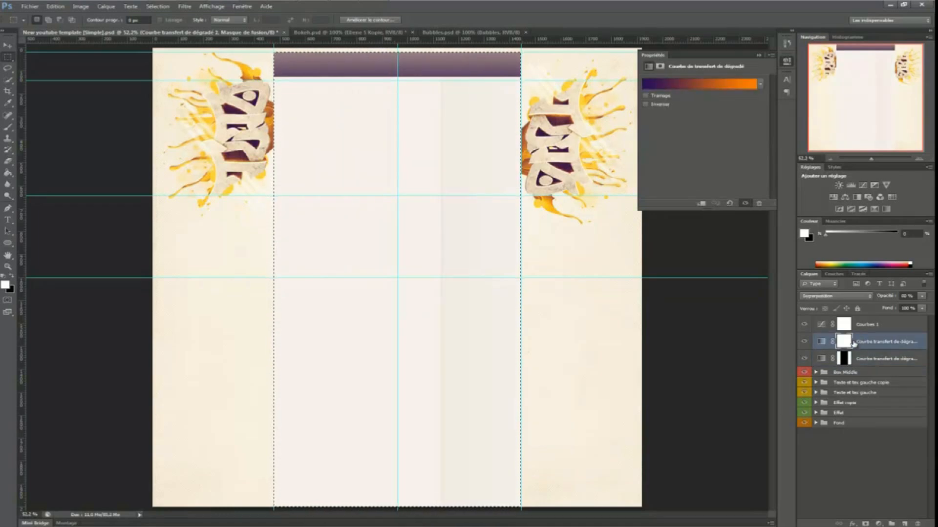
pyautogui.click(847, 344)
pyautogui.press('Delete')
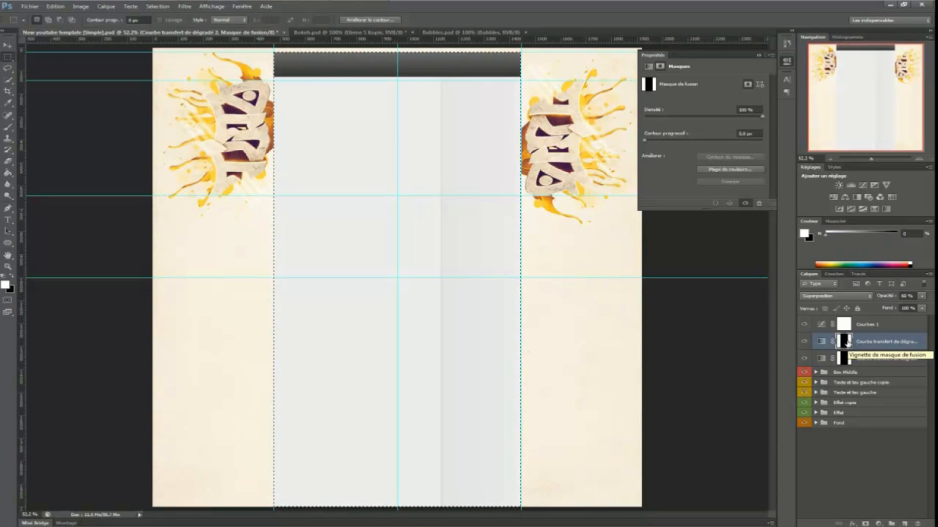
pyautogui.click(849, 326)
pyautogui.press('Delete')
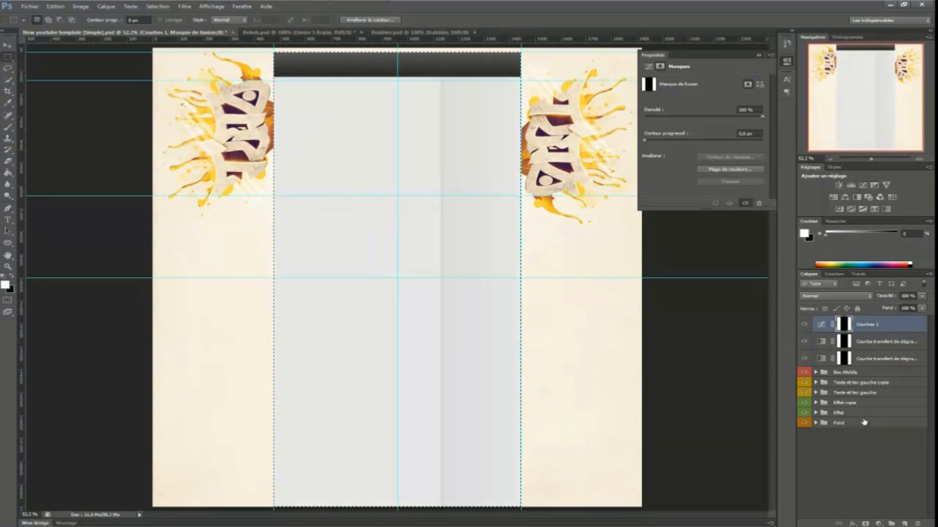
pyautogui.hotkey('ctrl', 'd')
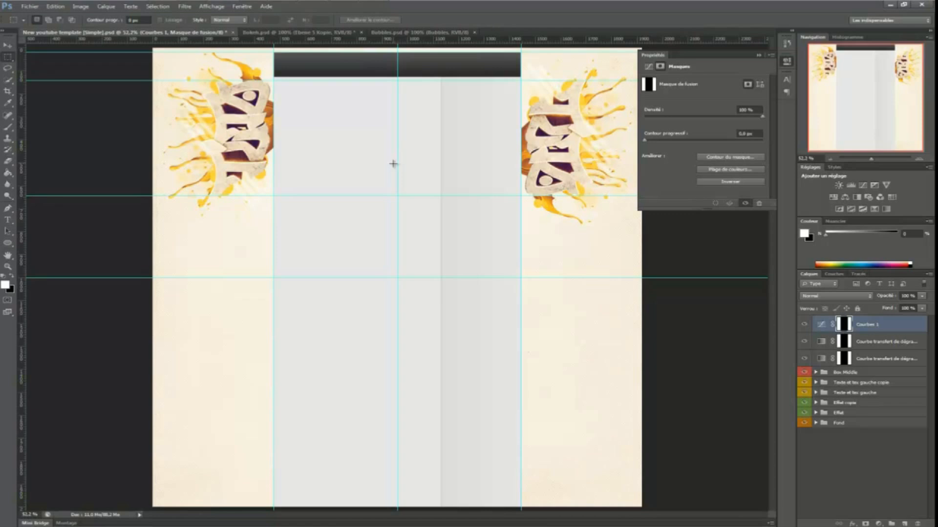
pyautogui.click(7, 220)
pyautogui.moveTo(243, 208); pyautogui.dragTo(716, 372)
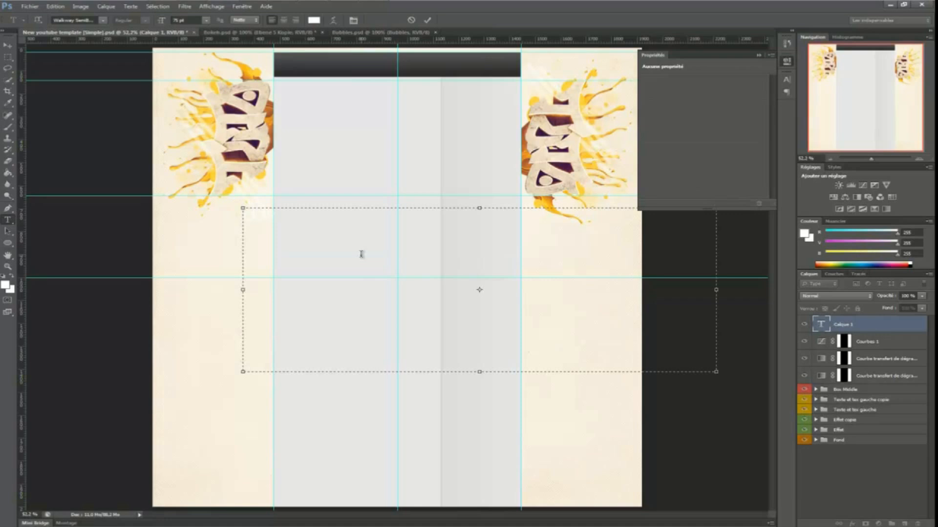
pyautogui.write('Designed by Spa')
pyautogui.press('BackSpace')
pyautogui.press('BackSpace')
pyautogui.press('BackSpace')
pyautogui.press('BackSpace')
pyautogui.press('BackSpace')
pyautogui.press('BackSpace')
pyautogui.press('BackSpace')
pyautogui.press('BackSpace')
pyautogui.press('BackSpace')
pyautogui.press('BackSpace')
pyautogui.press('BackSpace')
pyautogui.press('BackSpace')
pyautogui.press('BackSpace')
pyautogui.click(879, 336)
pyautogui.rightClick(873, 329)
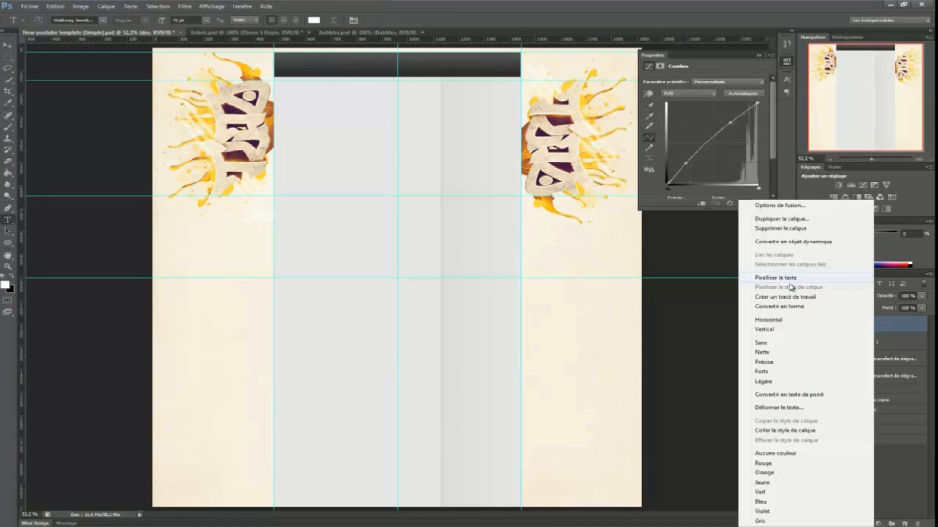
pyautogui.click(783, 228)
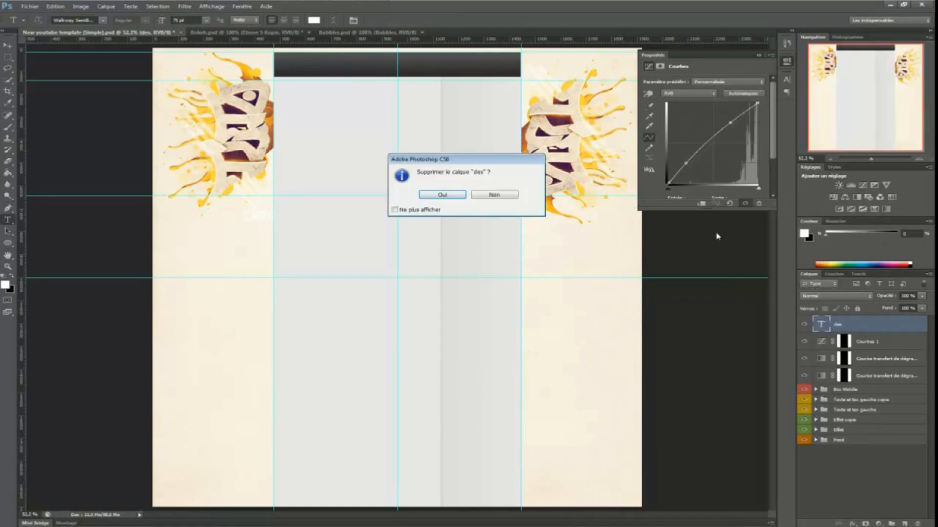
pyautogui.click(443, 195)
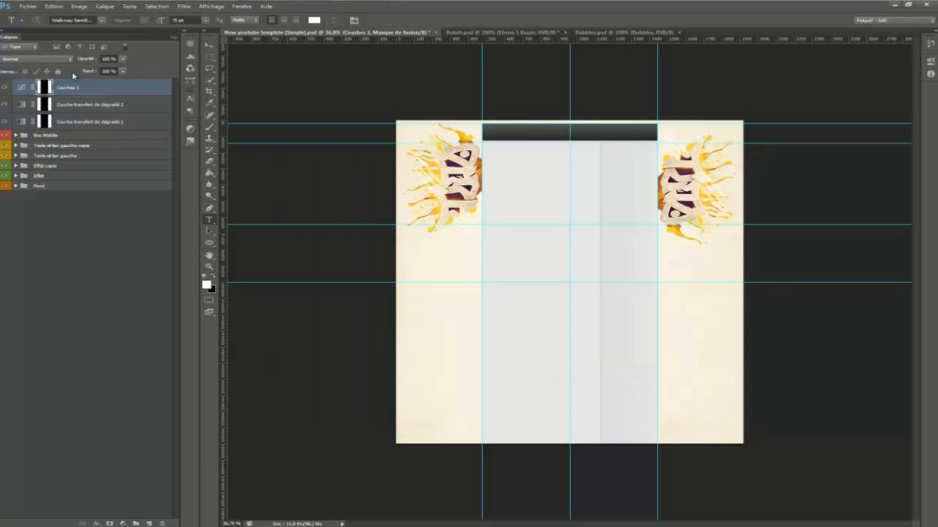
# Check the Violet reference template in Windows Photo Viewer, and return to Photoshop to add an empty layer directly above the Box Middle group.
pyautogui.click(100, 123)
pyautogui.click(97, 136)
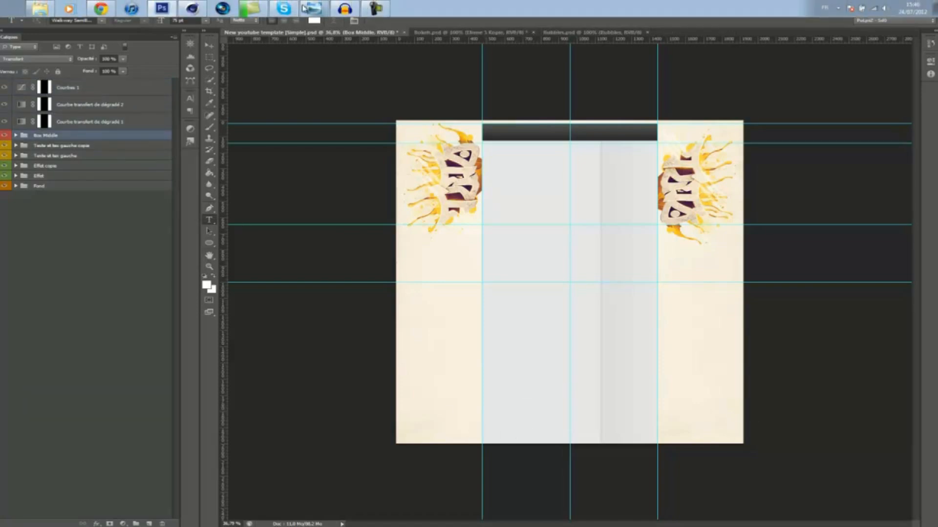
pyautogui.click(314, 8)
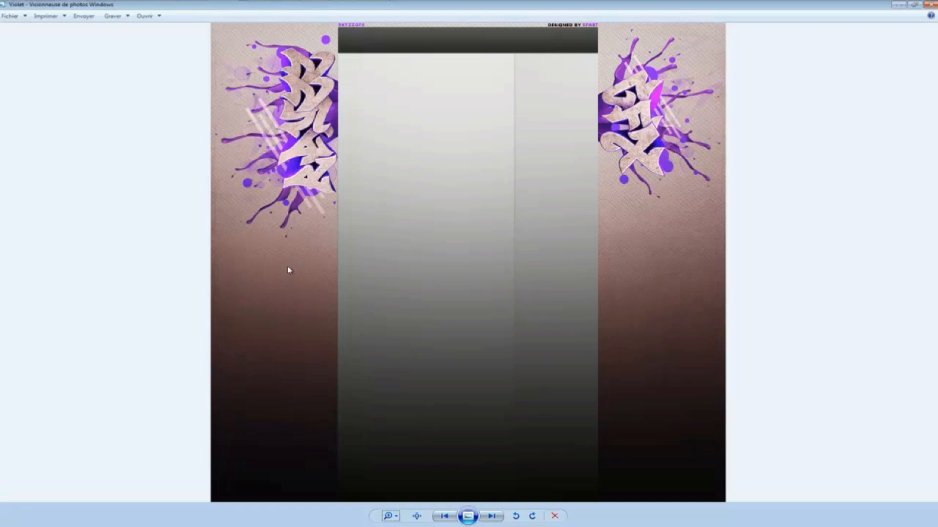
pyautogui.moveTo(277, 11)
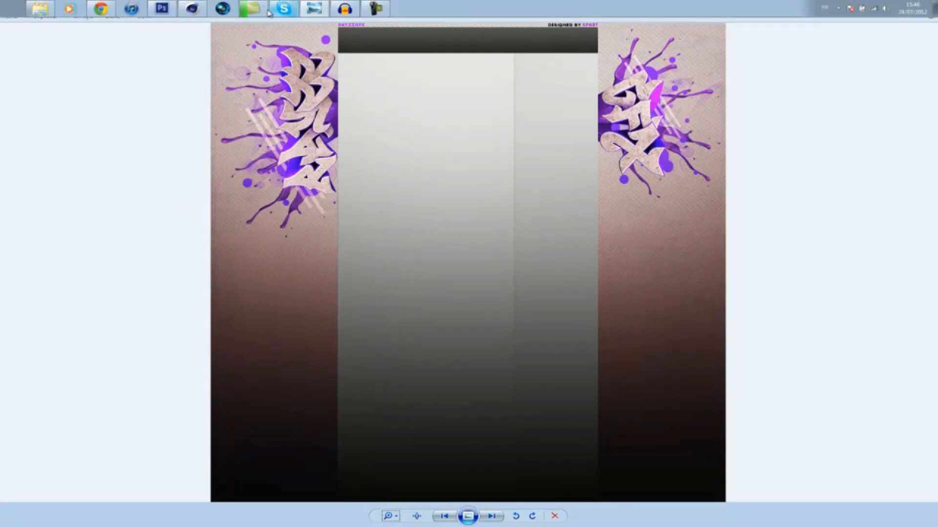
pyautogui.click(162, 8)
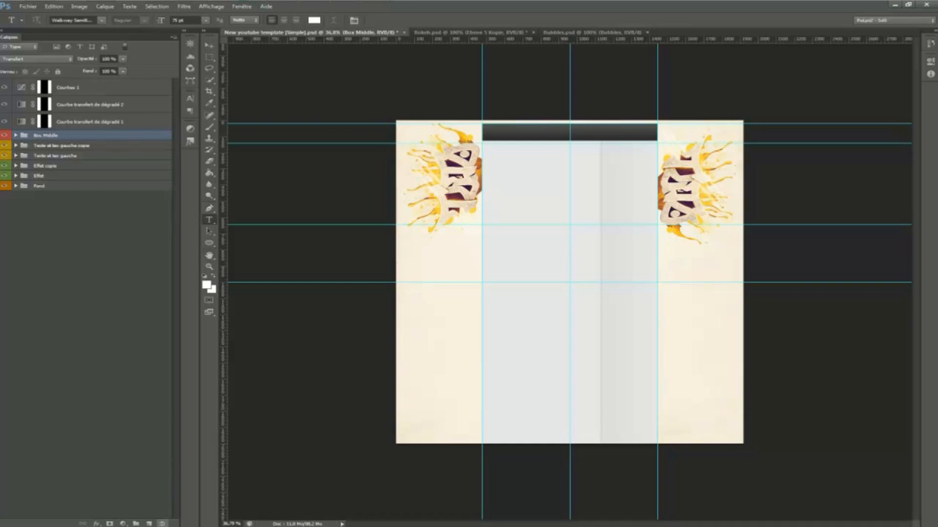
pyautogui.click(149, 523)
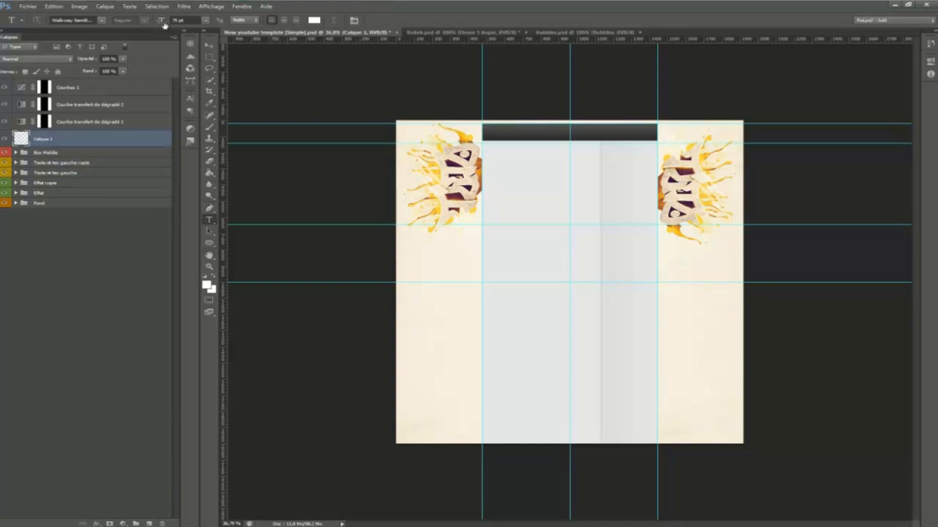
# Add a gradient fill layer directly above the Box Middle group, in Normal mode at 100% opacity.
pyautogui.click(107, 9)
pyautogui.moveTo(149, 74)
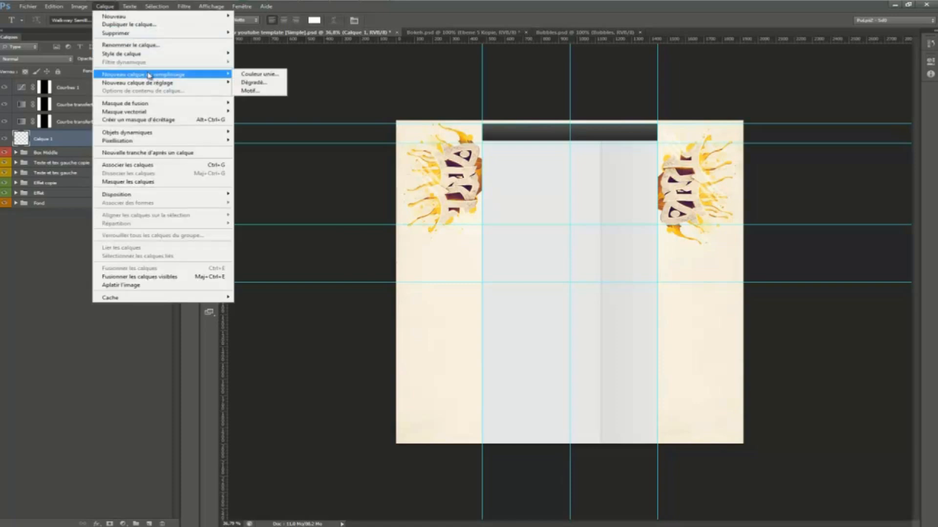
pyautogui.click(262, 83)
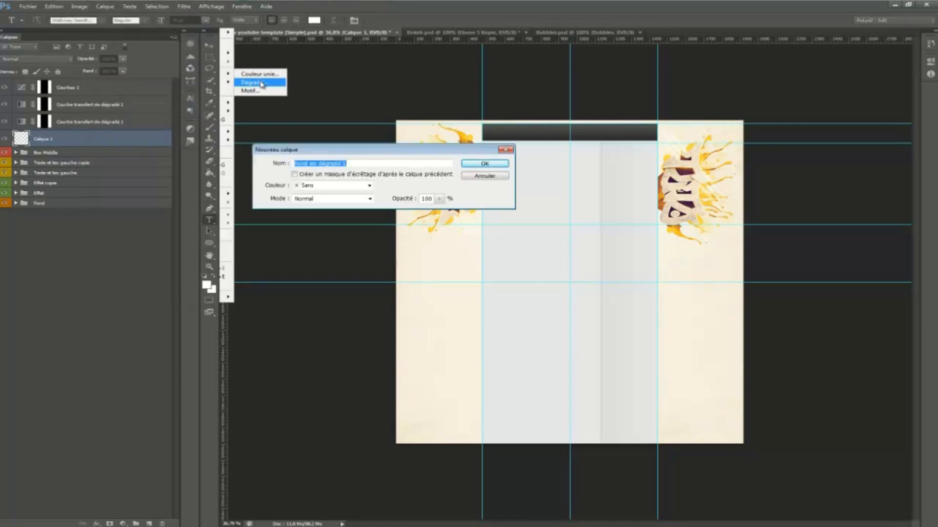
pyautogui.click(481, 163)
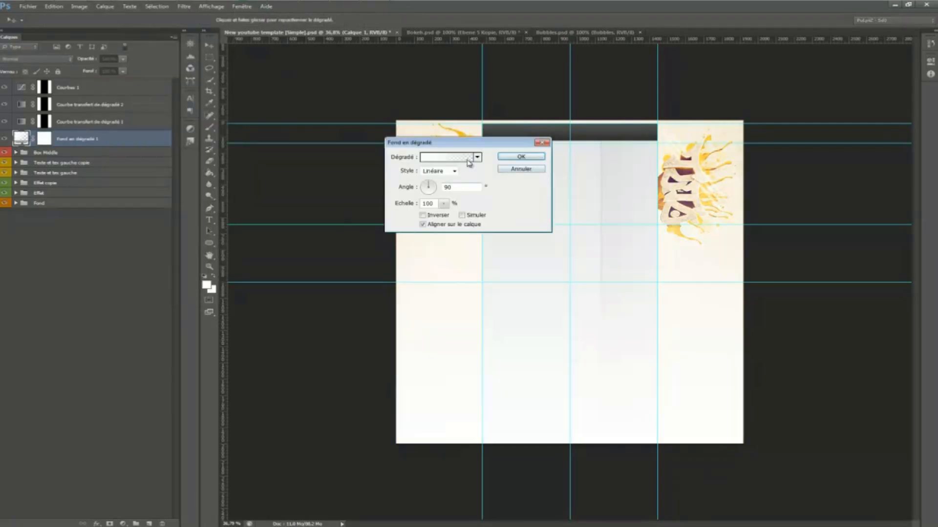
# Set the fill's starting colour stop to black (000000), fading to transparent, and apply it as a linear gradient at 90°.
pyautogui.click(439, 159)
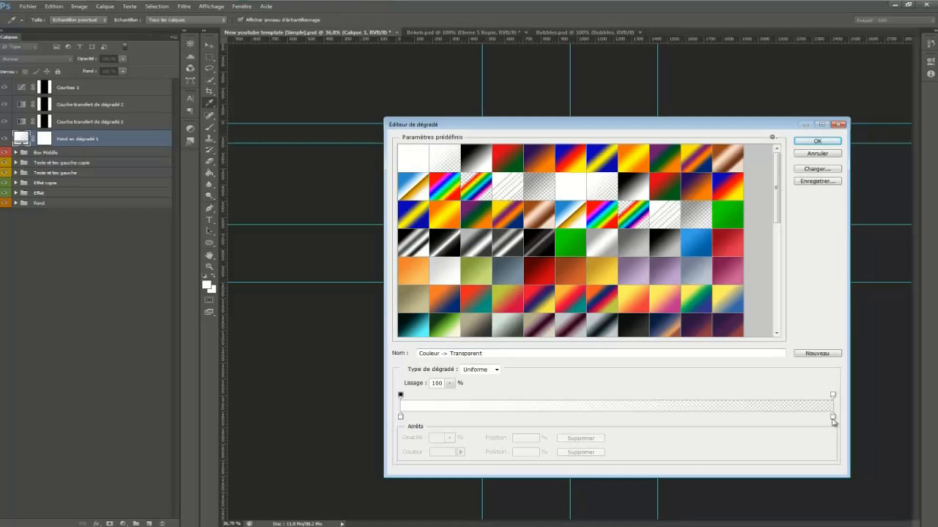
pyautogui.click(401, 420)
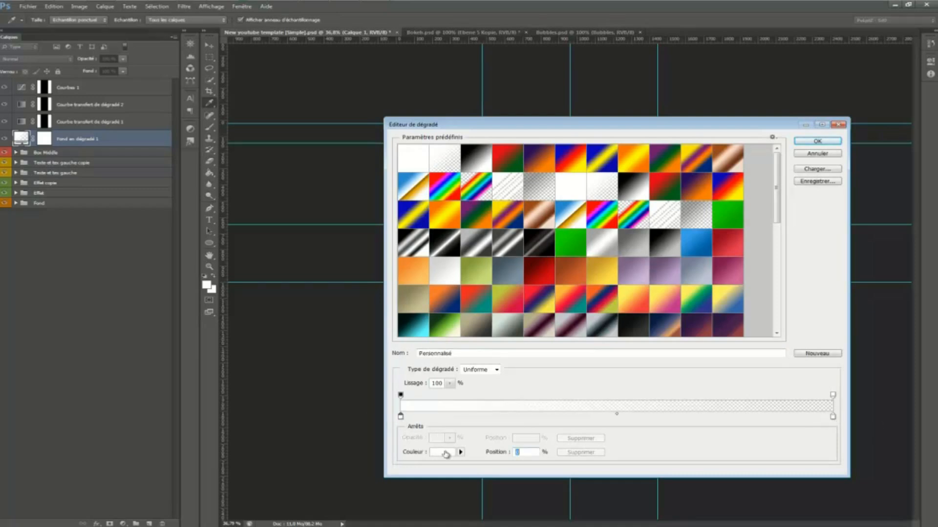
pyautogui.click(445, 453)
pyautogui.moveTo(119, 182); pyautogui.dragTo(18, 252)
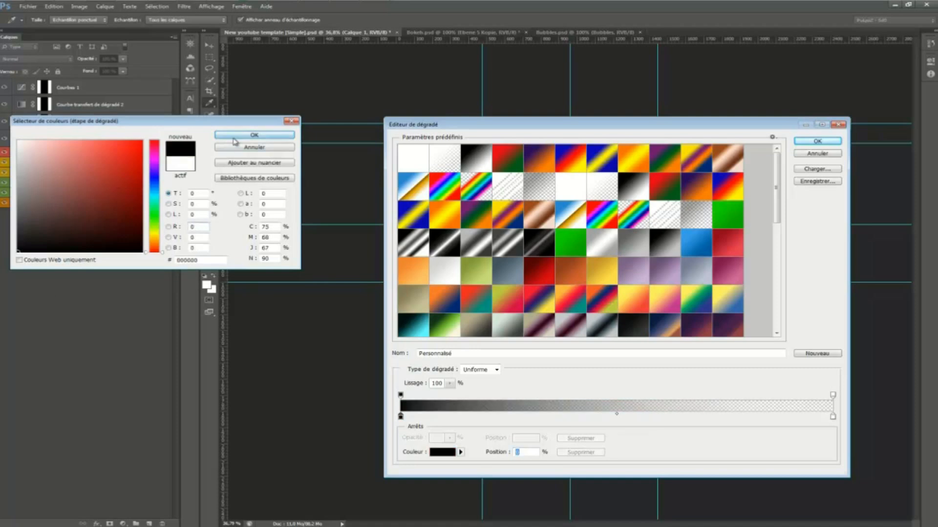
pyautogui.click(244, 136)
pyautogui.click(807, 141)
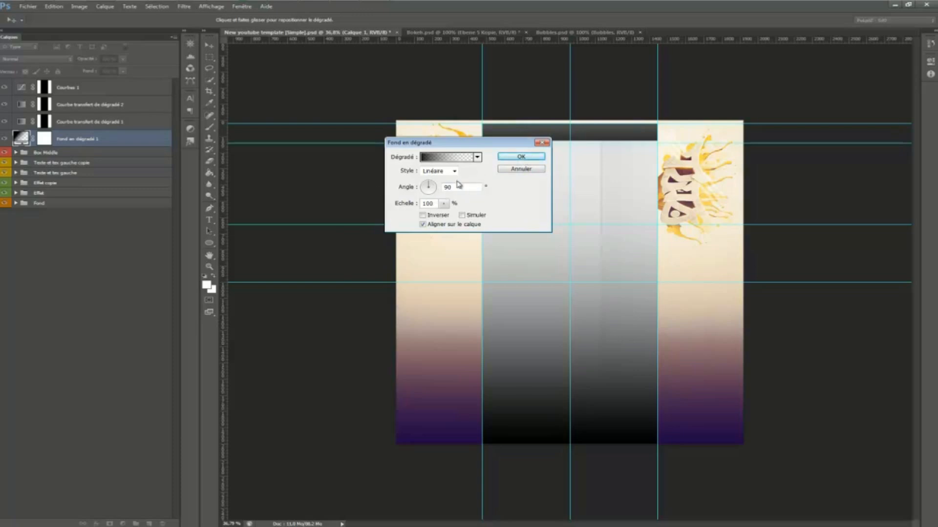
pyautogui.click(519, 156)
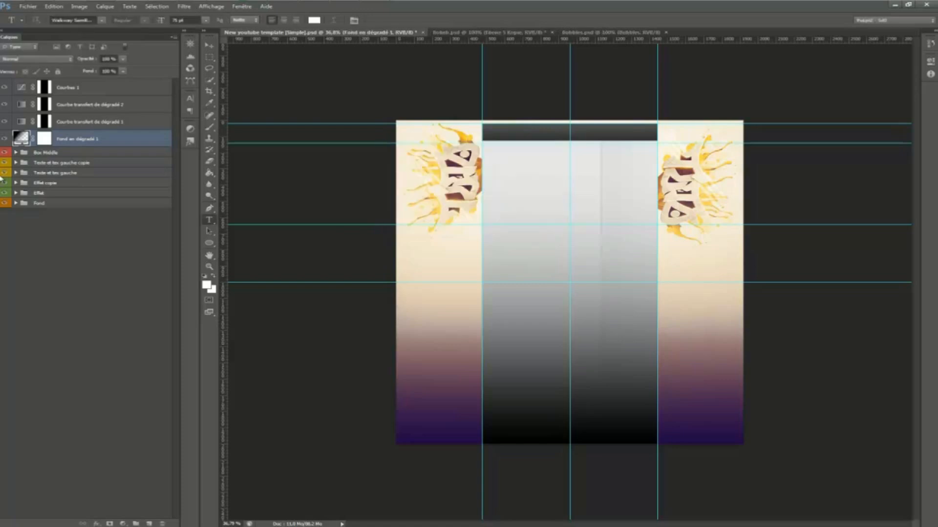
# Compare the gradient fill layer above and below the gradient map and Curves layers, leaving it at the top of the stack.
pyautogui.moveTo(79, 141); pyautogui.dragTo(83, 86)
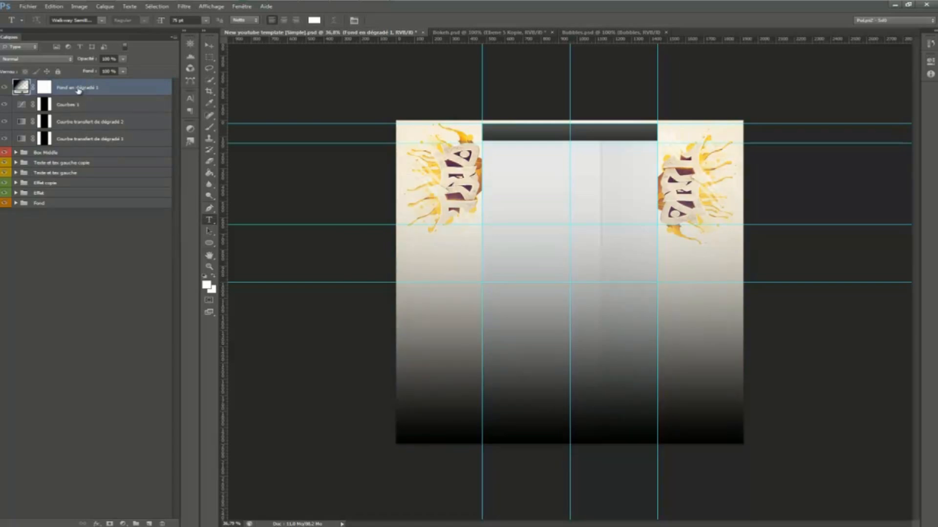
pyautogui.moveTo(75, 89); pyautogui.dragTo(66, 146)
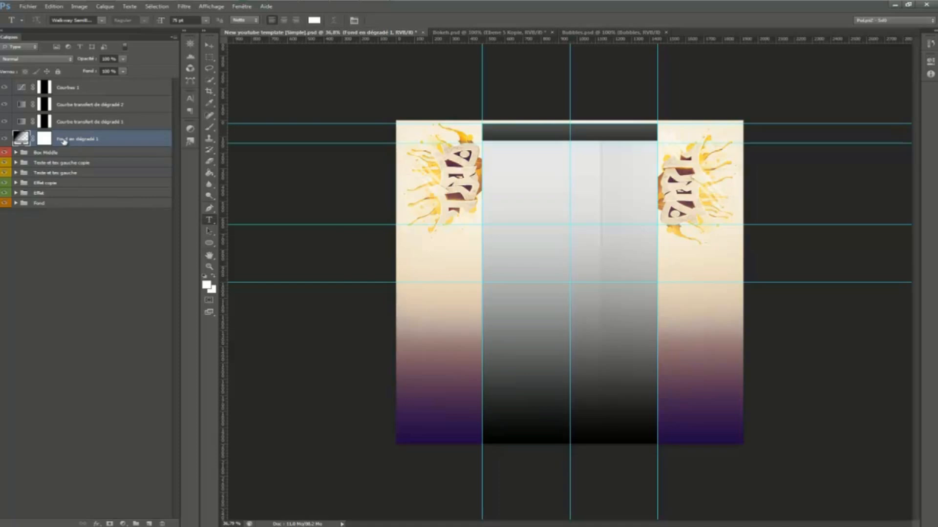
pyautogui.moveTo(63, 142); pyautogui.dragTo(60, 83)
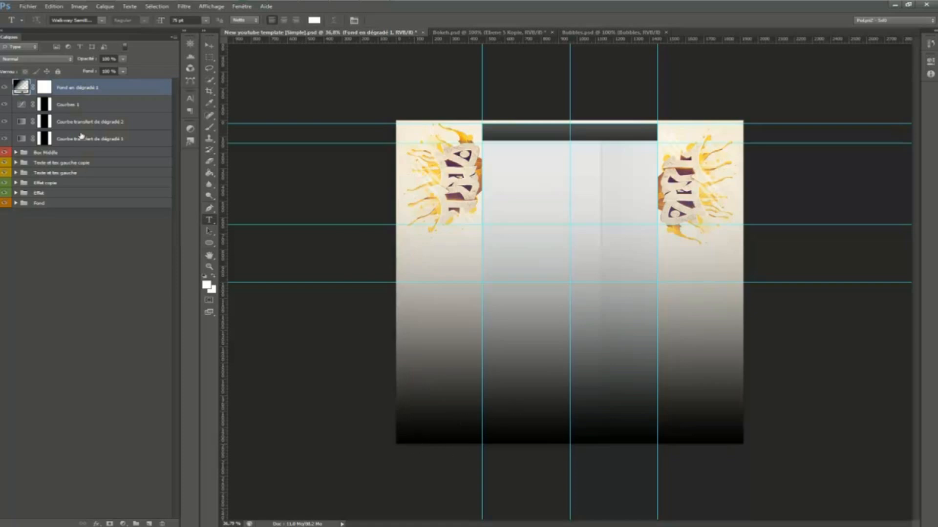
pyautogui.moveTo(199, 2)
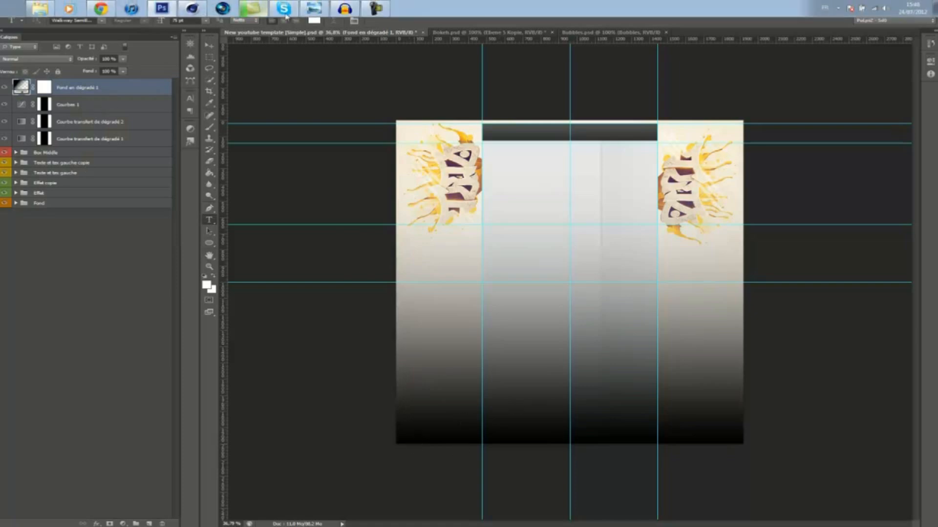